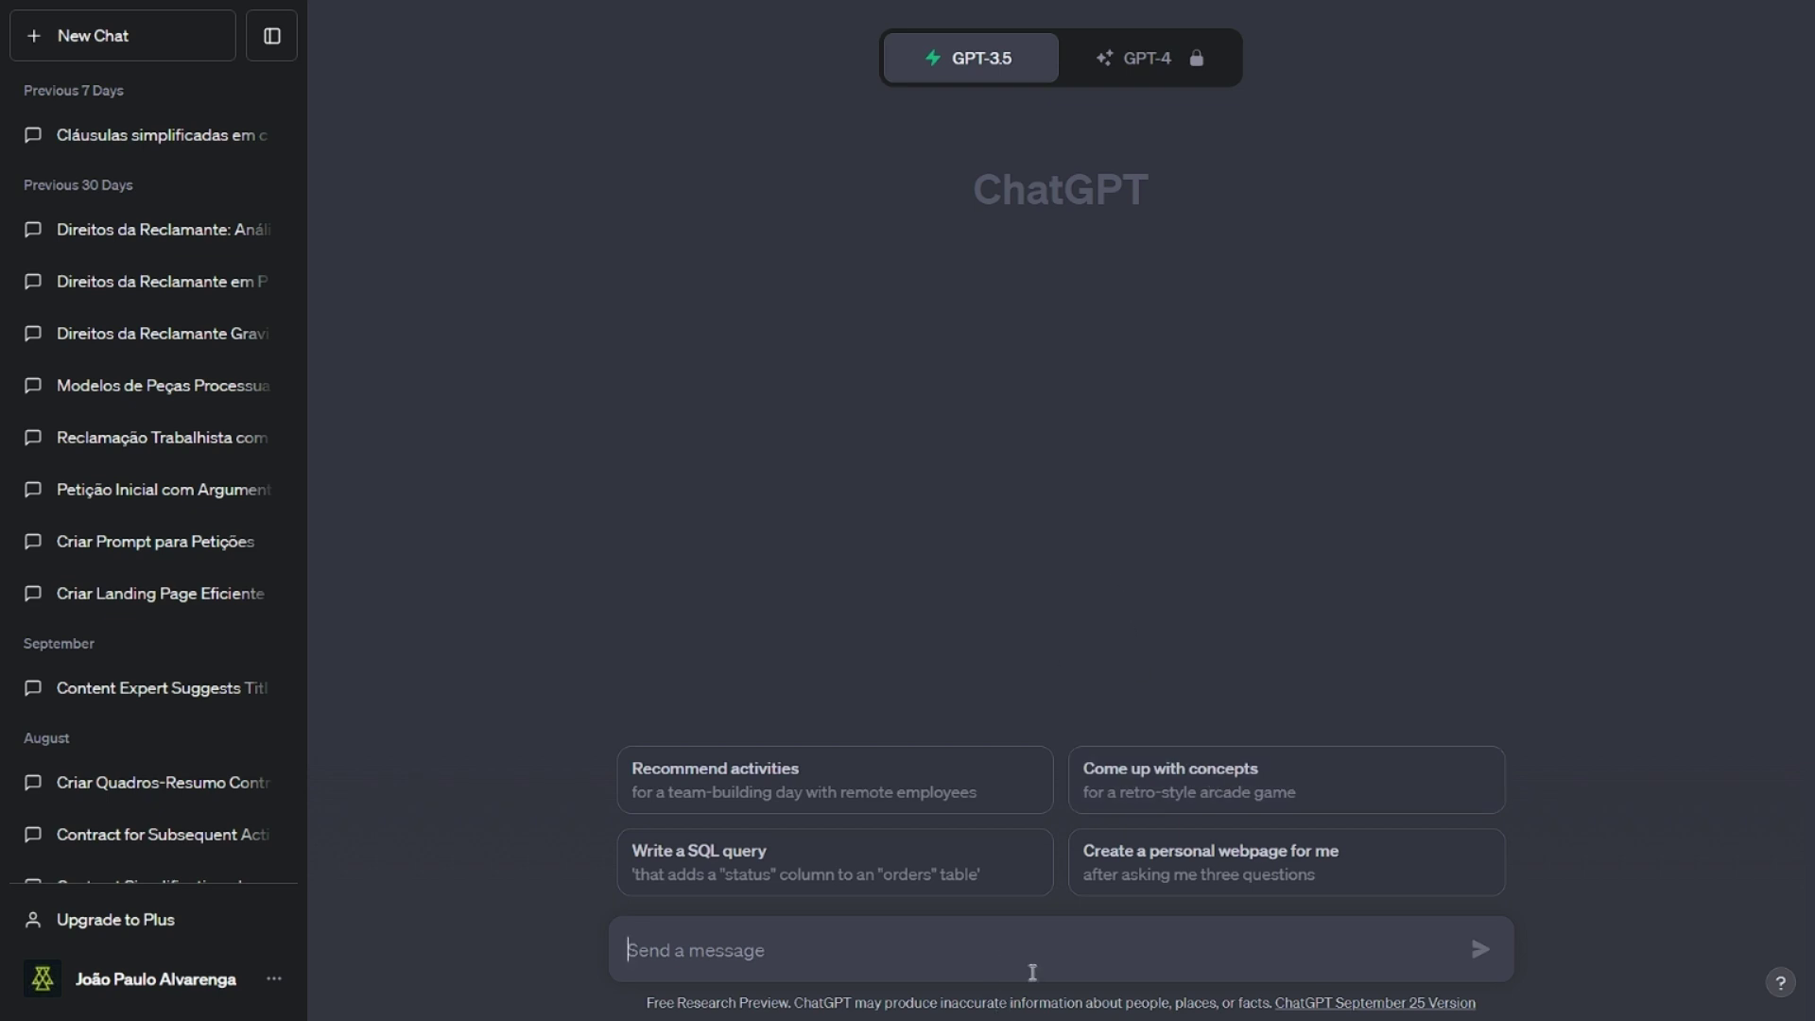
- Send the prompt "Redija um contrato de locação."
text(Redij)
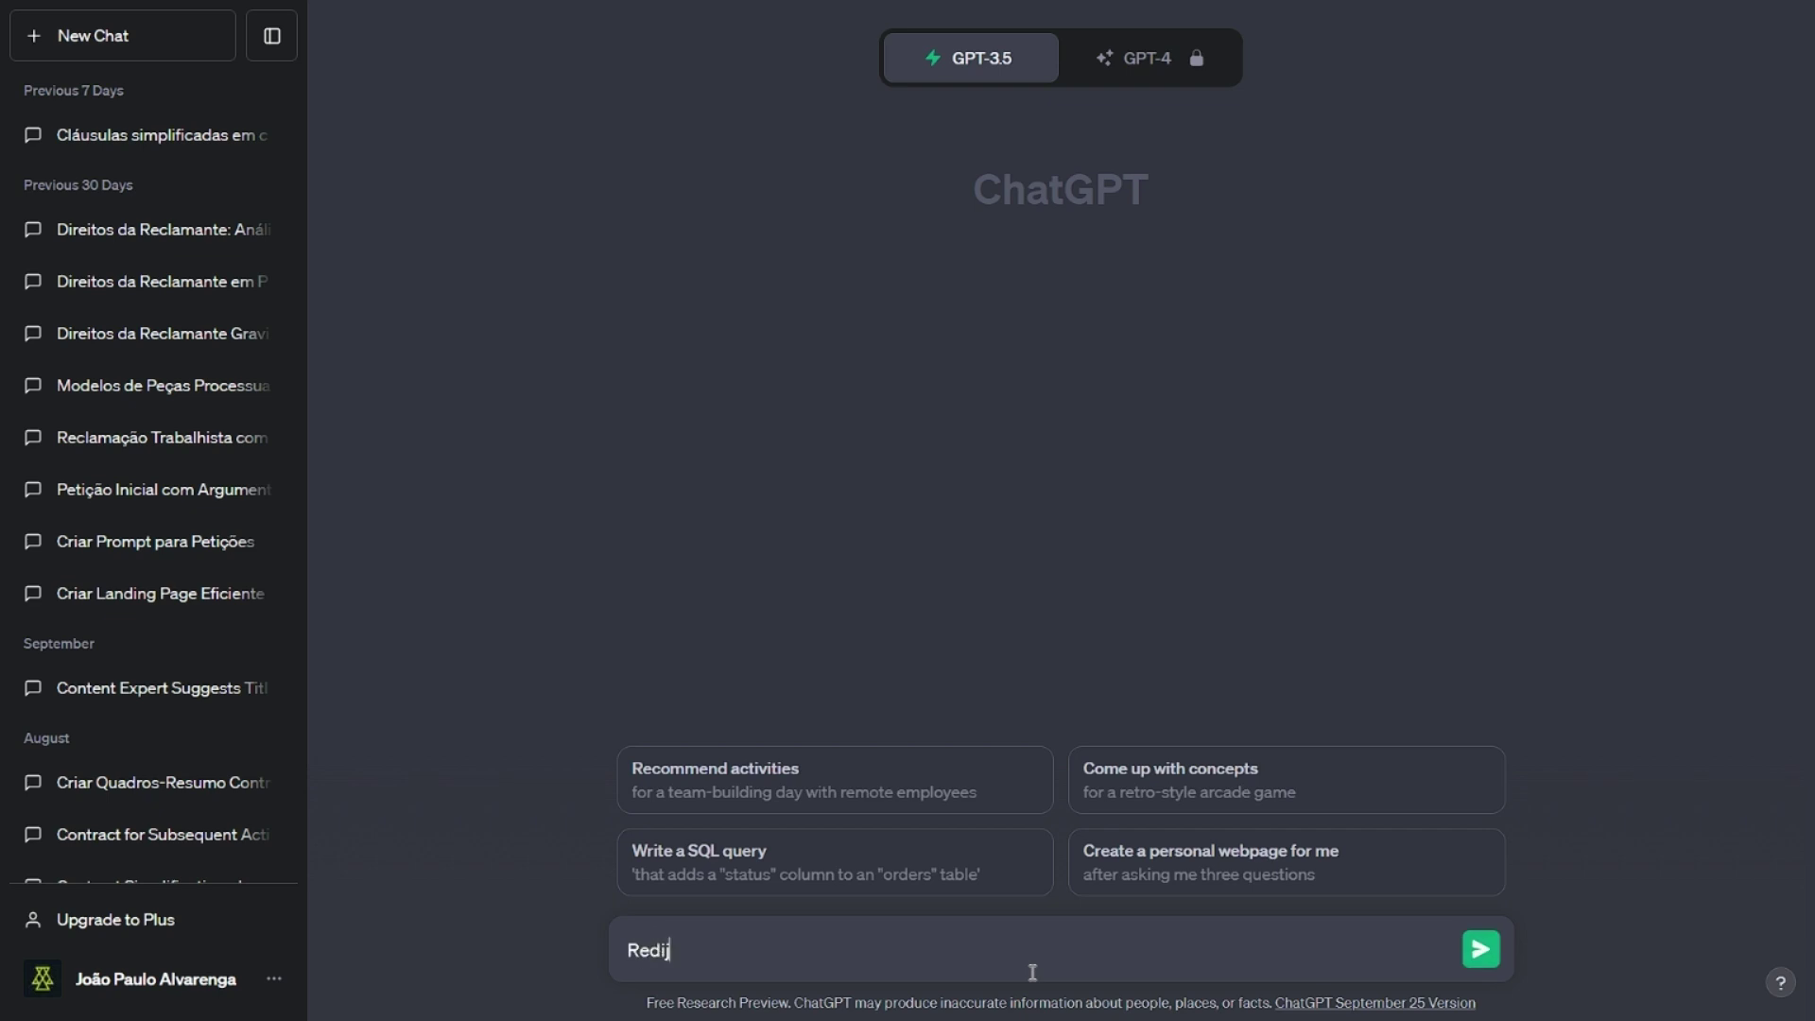
text(a)
text(um contrato de locação.)
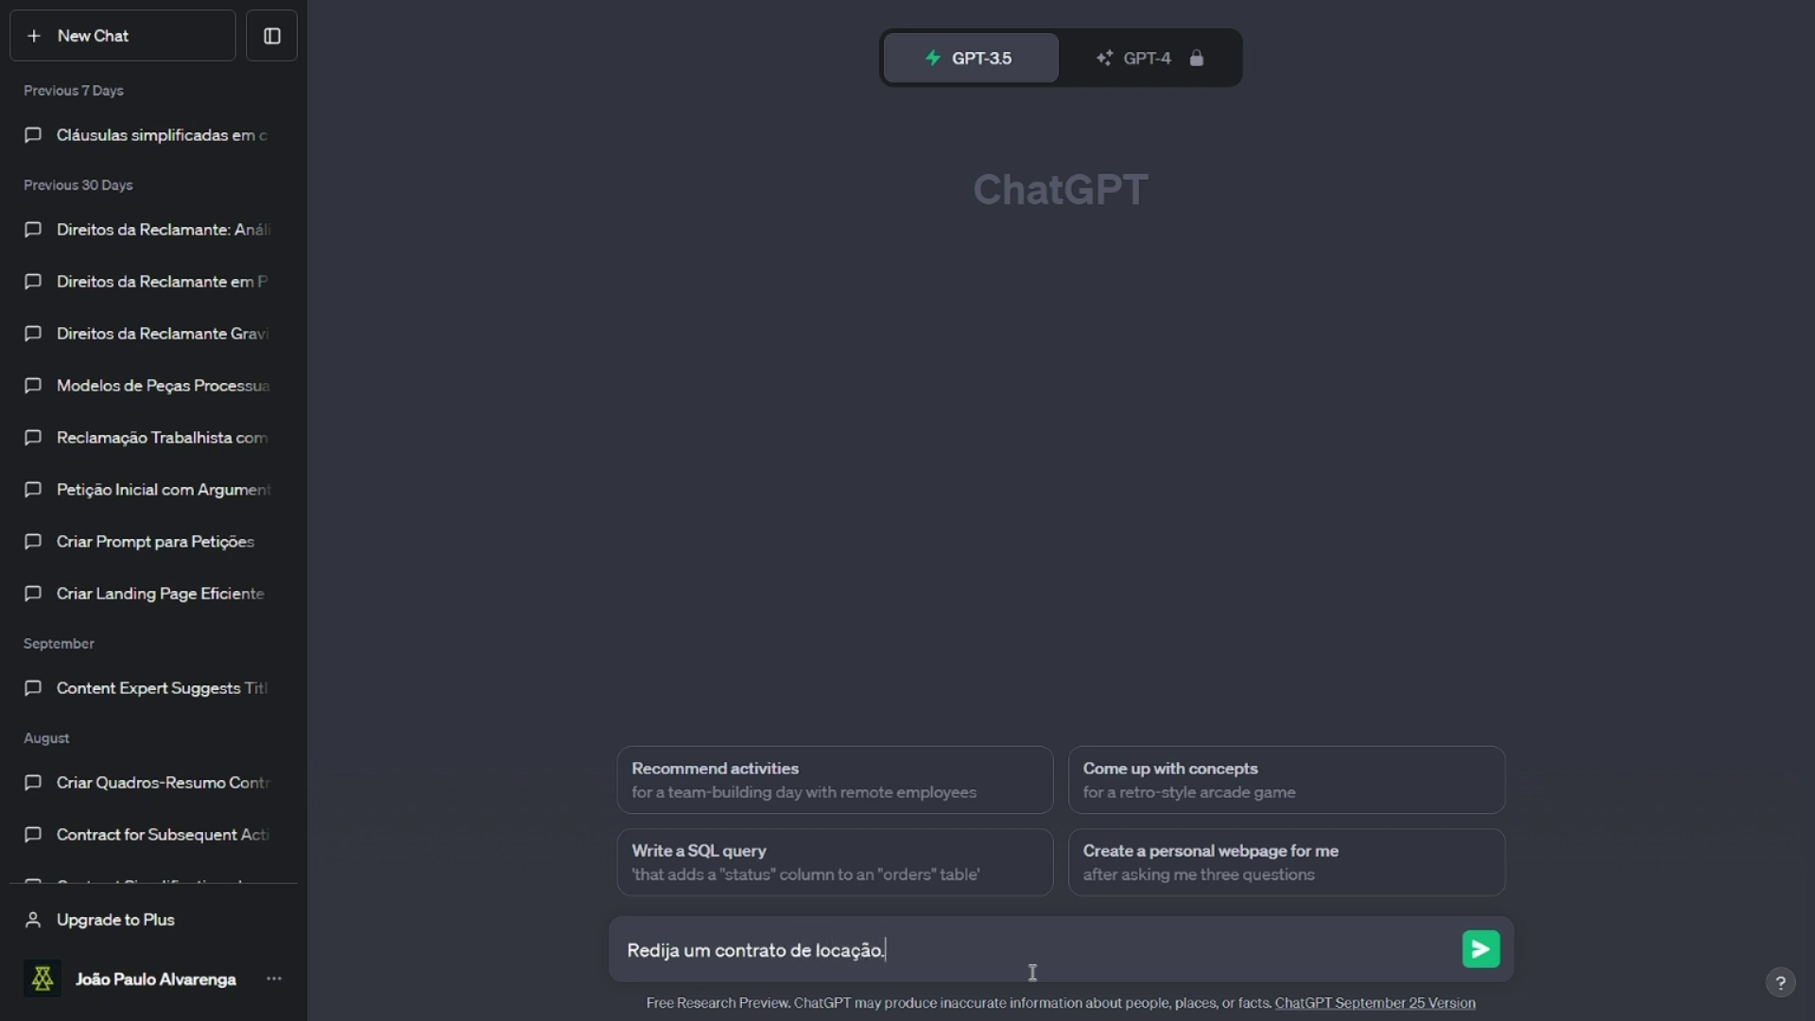
key(Return)
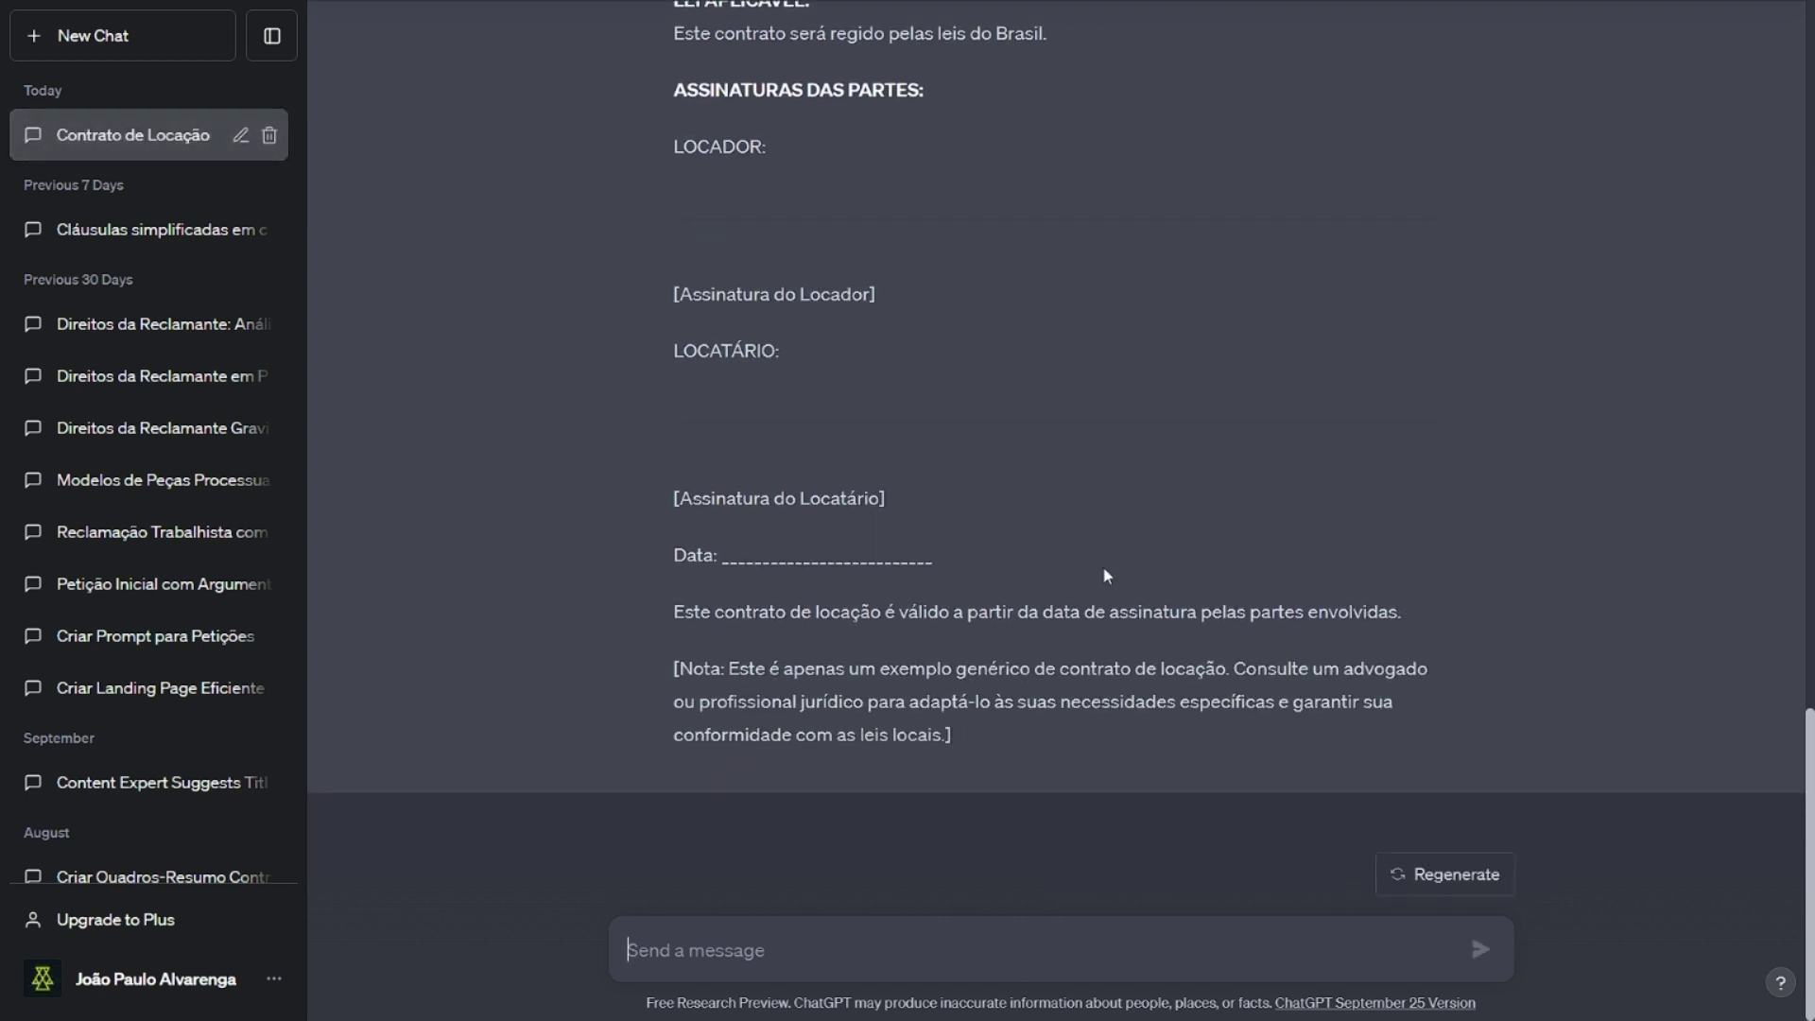
- Read through the generated rental contract, examining its party details, payment conditions, deposit, maintenance, termination and signature sections
scroll(1098, 564, up, 10)
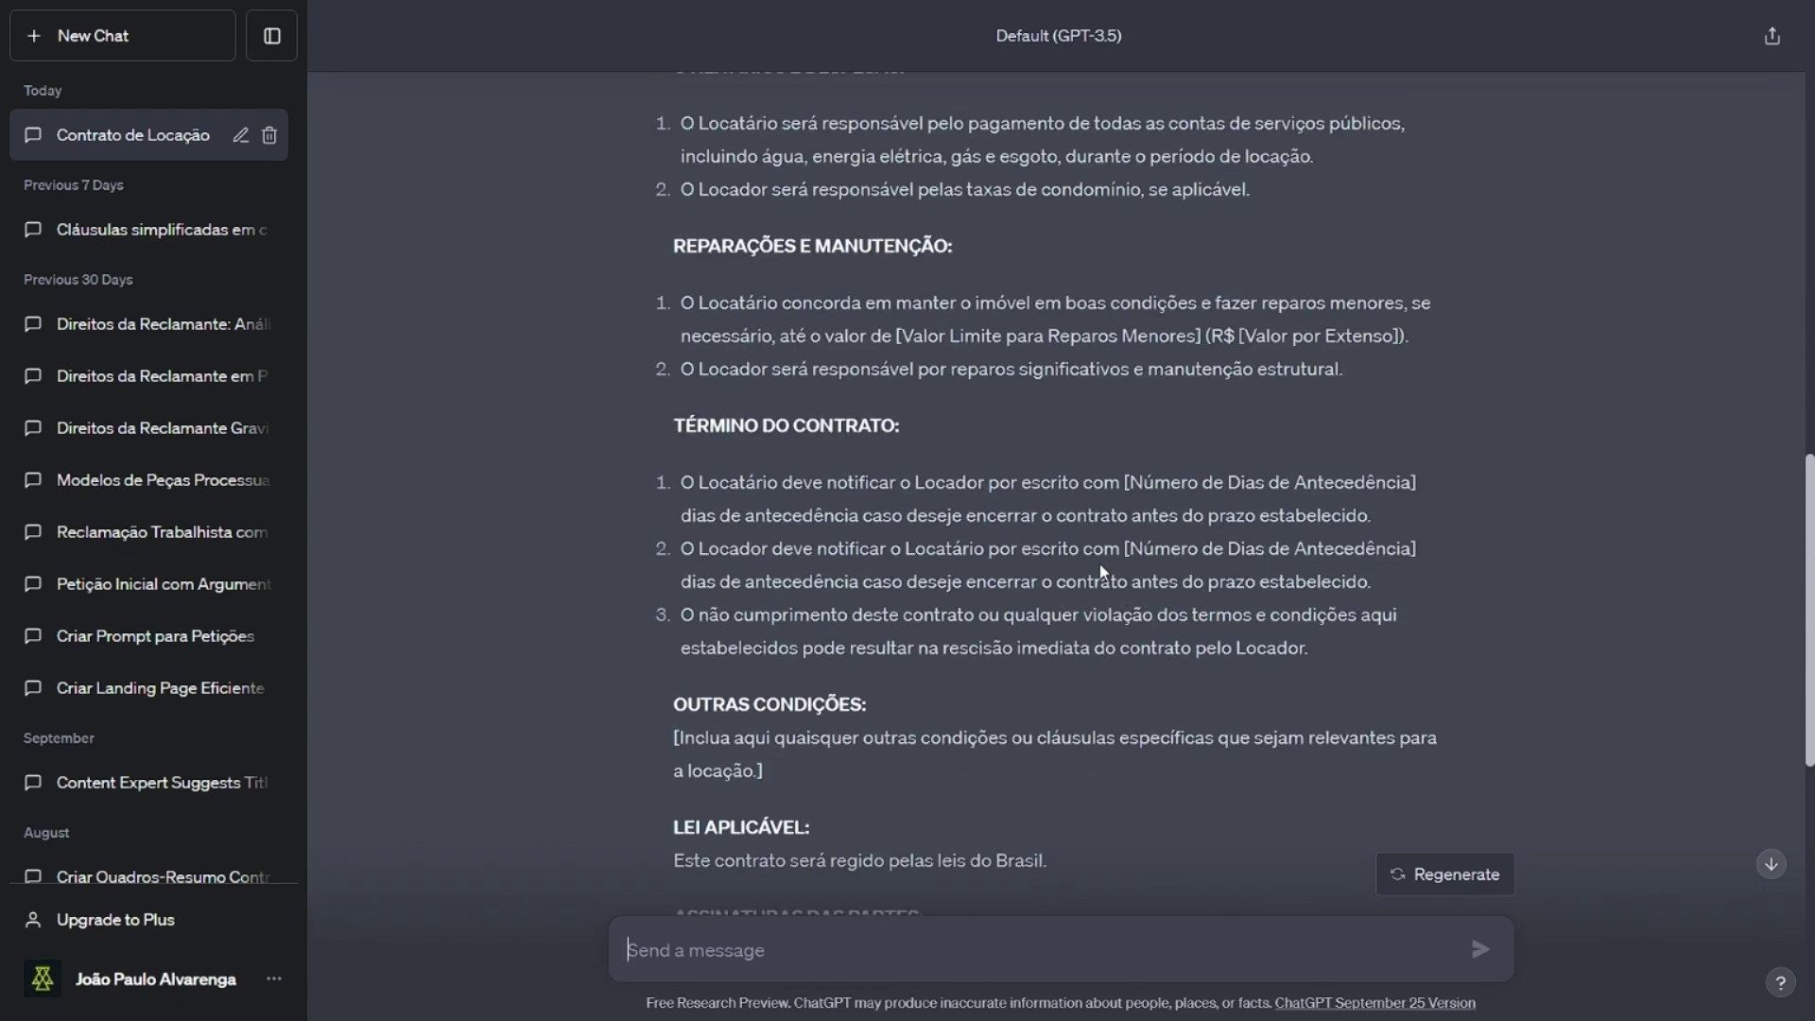
scroll(1098, 563, up, 12)
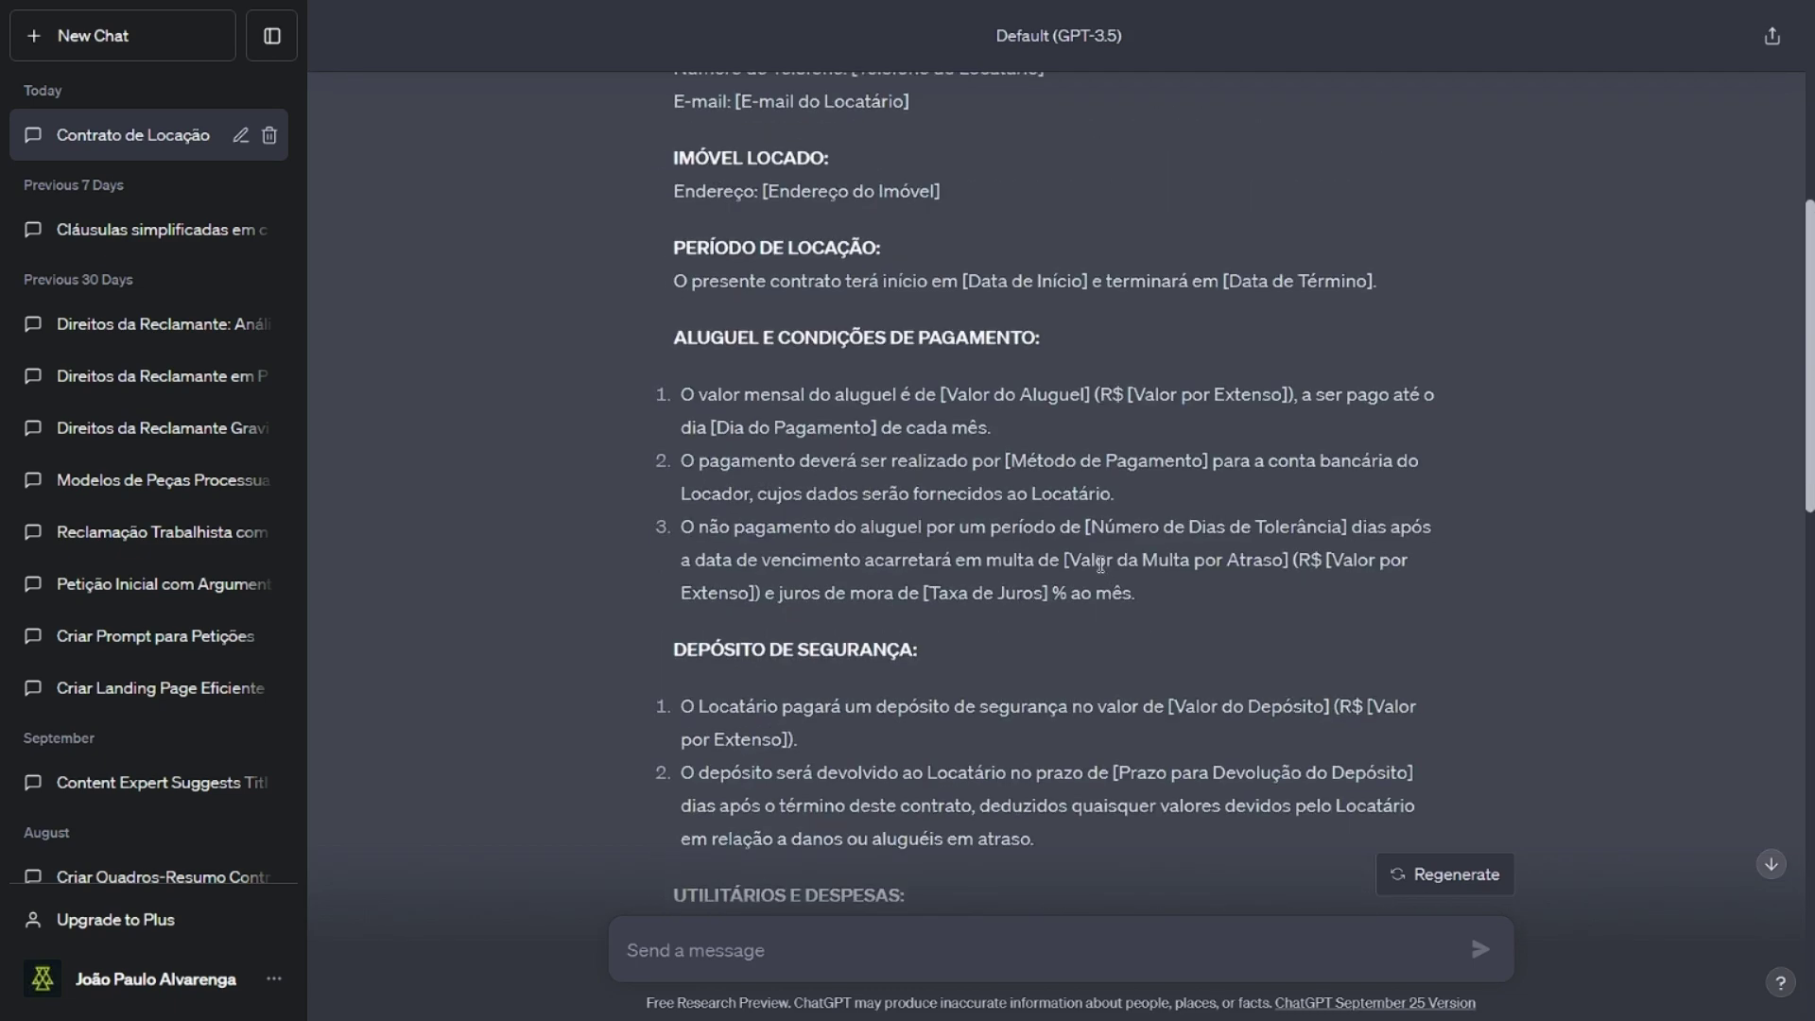
scroll(1100, 565, up, 3)
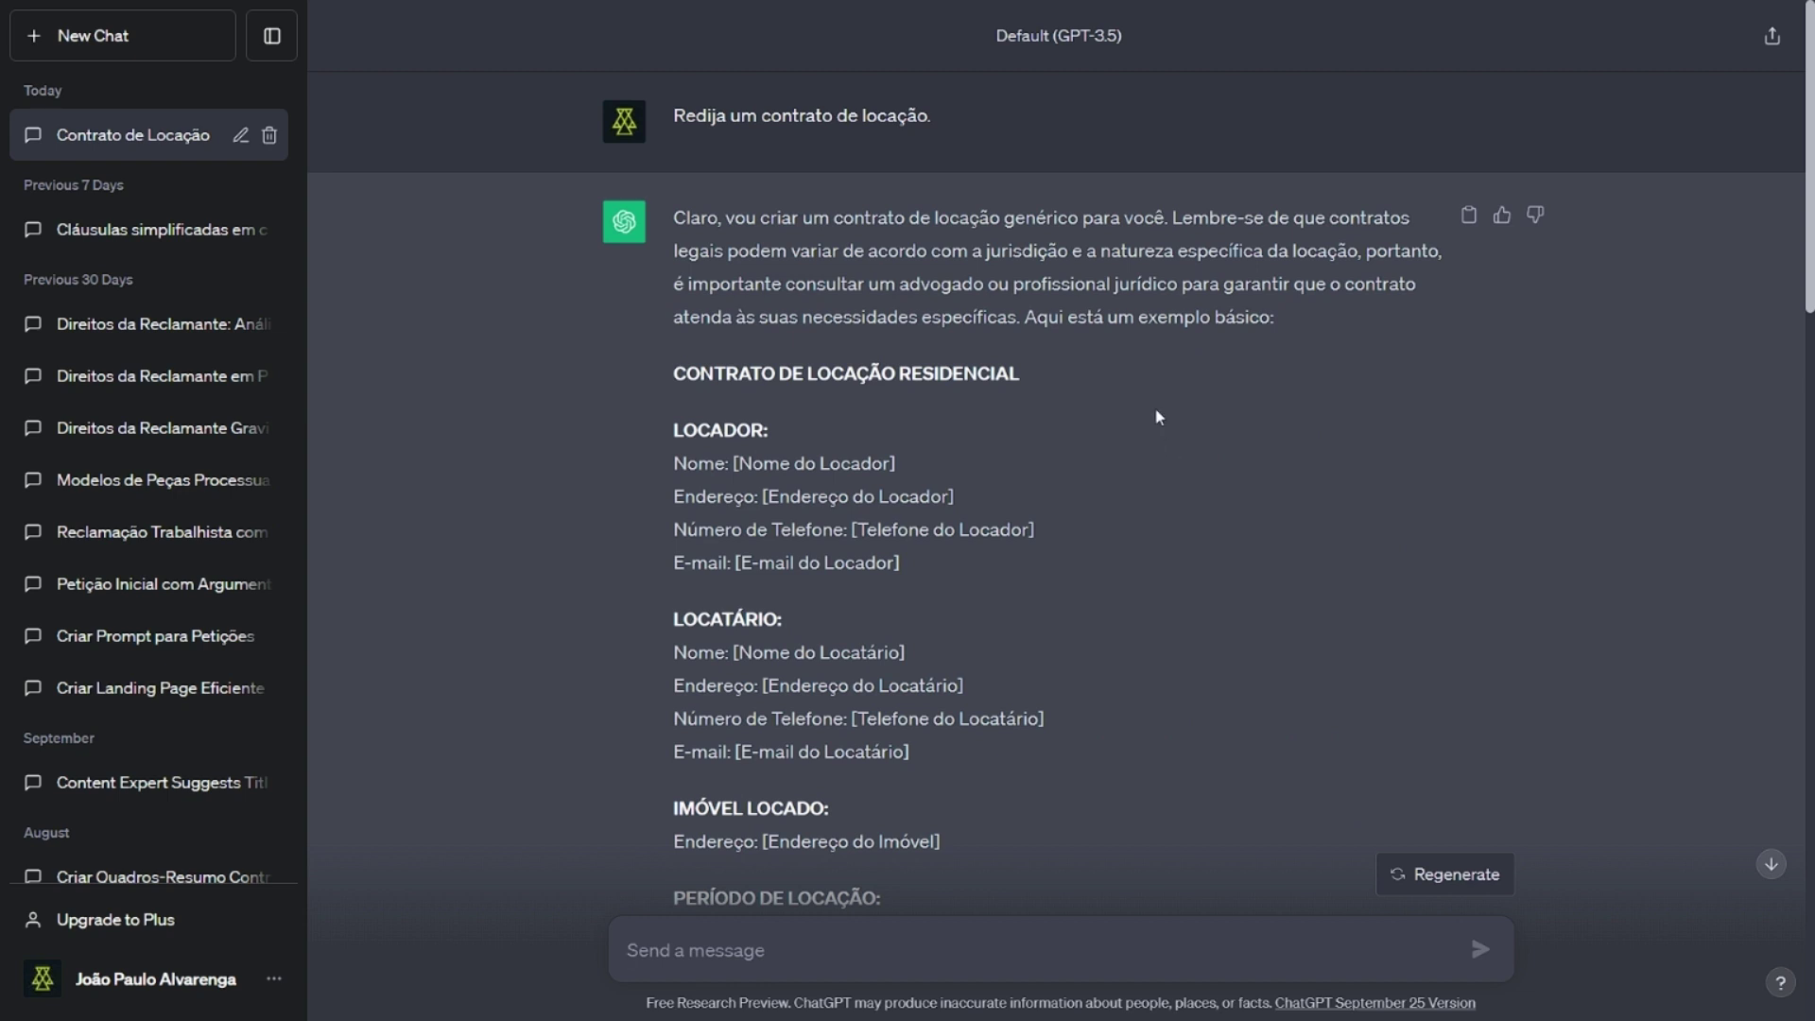
scroll(1054, 448, down, 4)
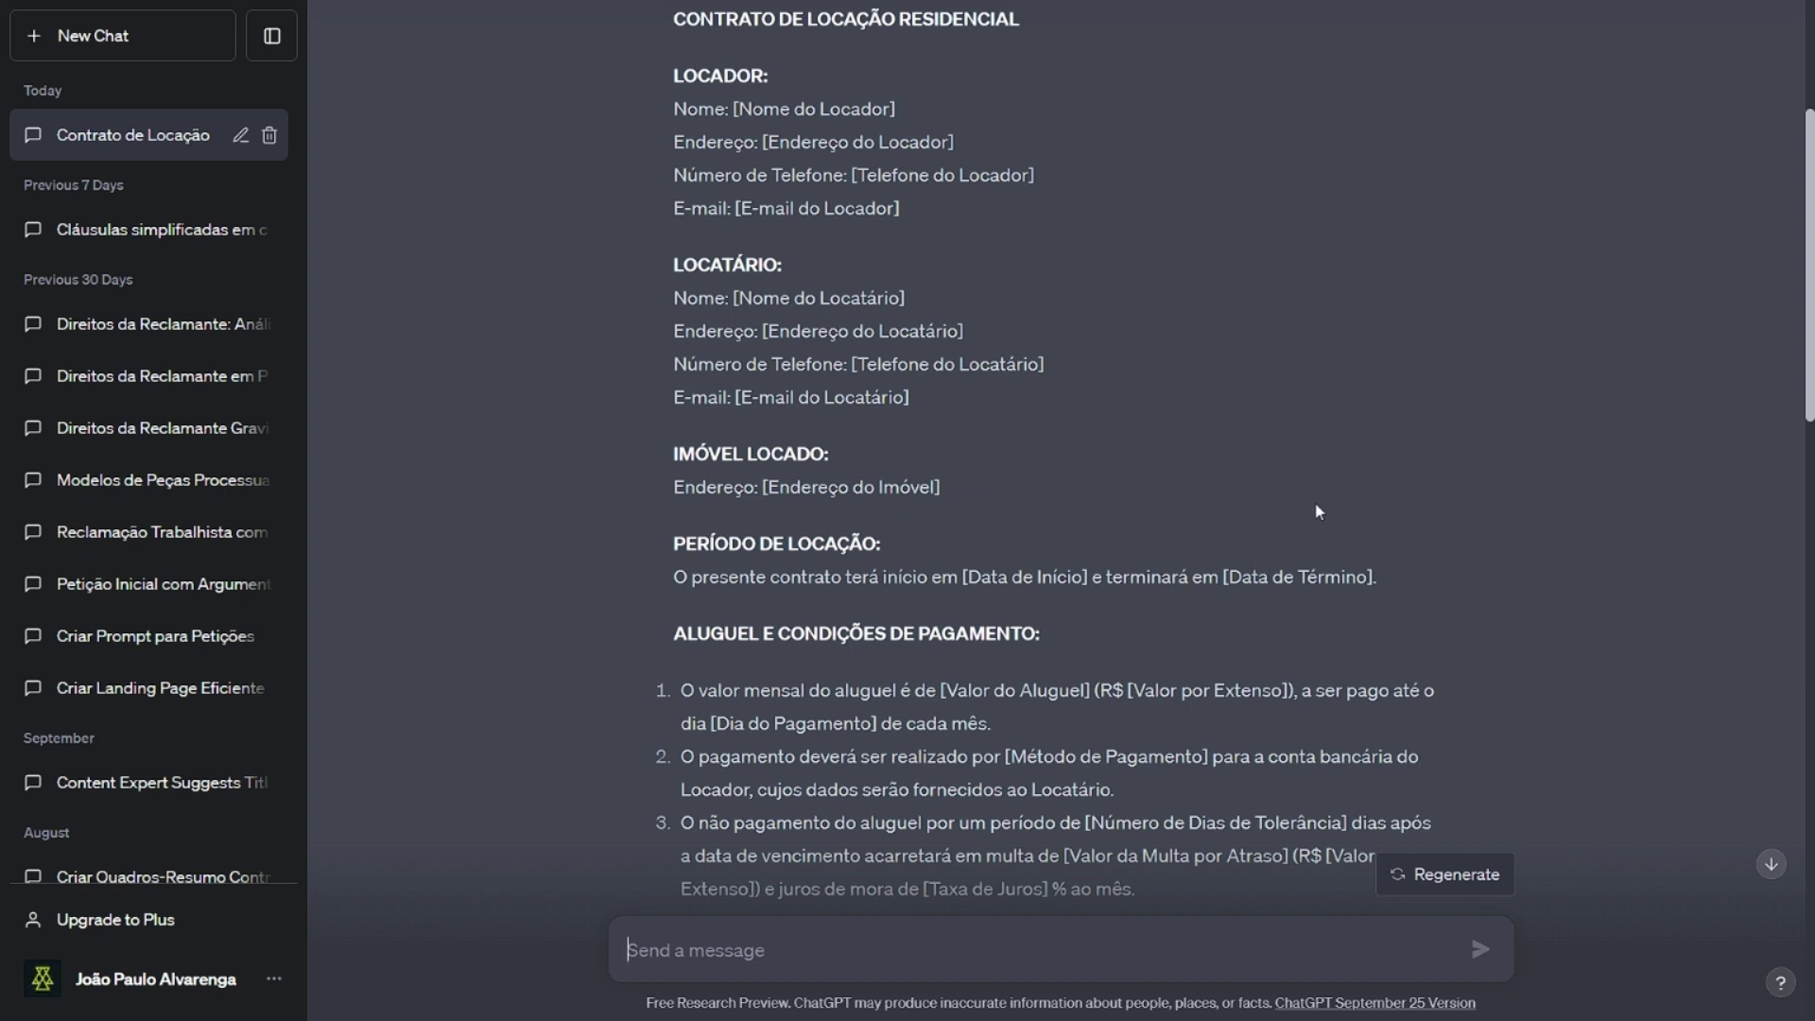
scroll(981, 603, up, 3)
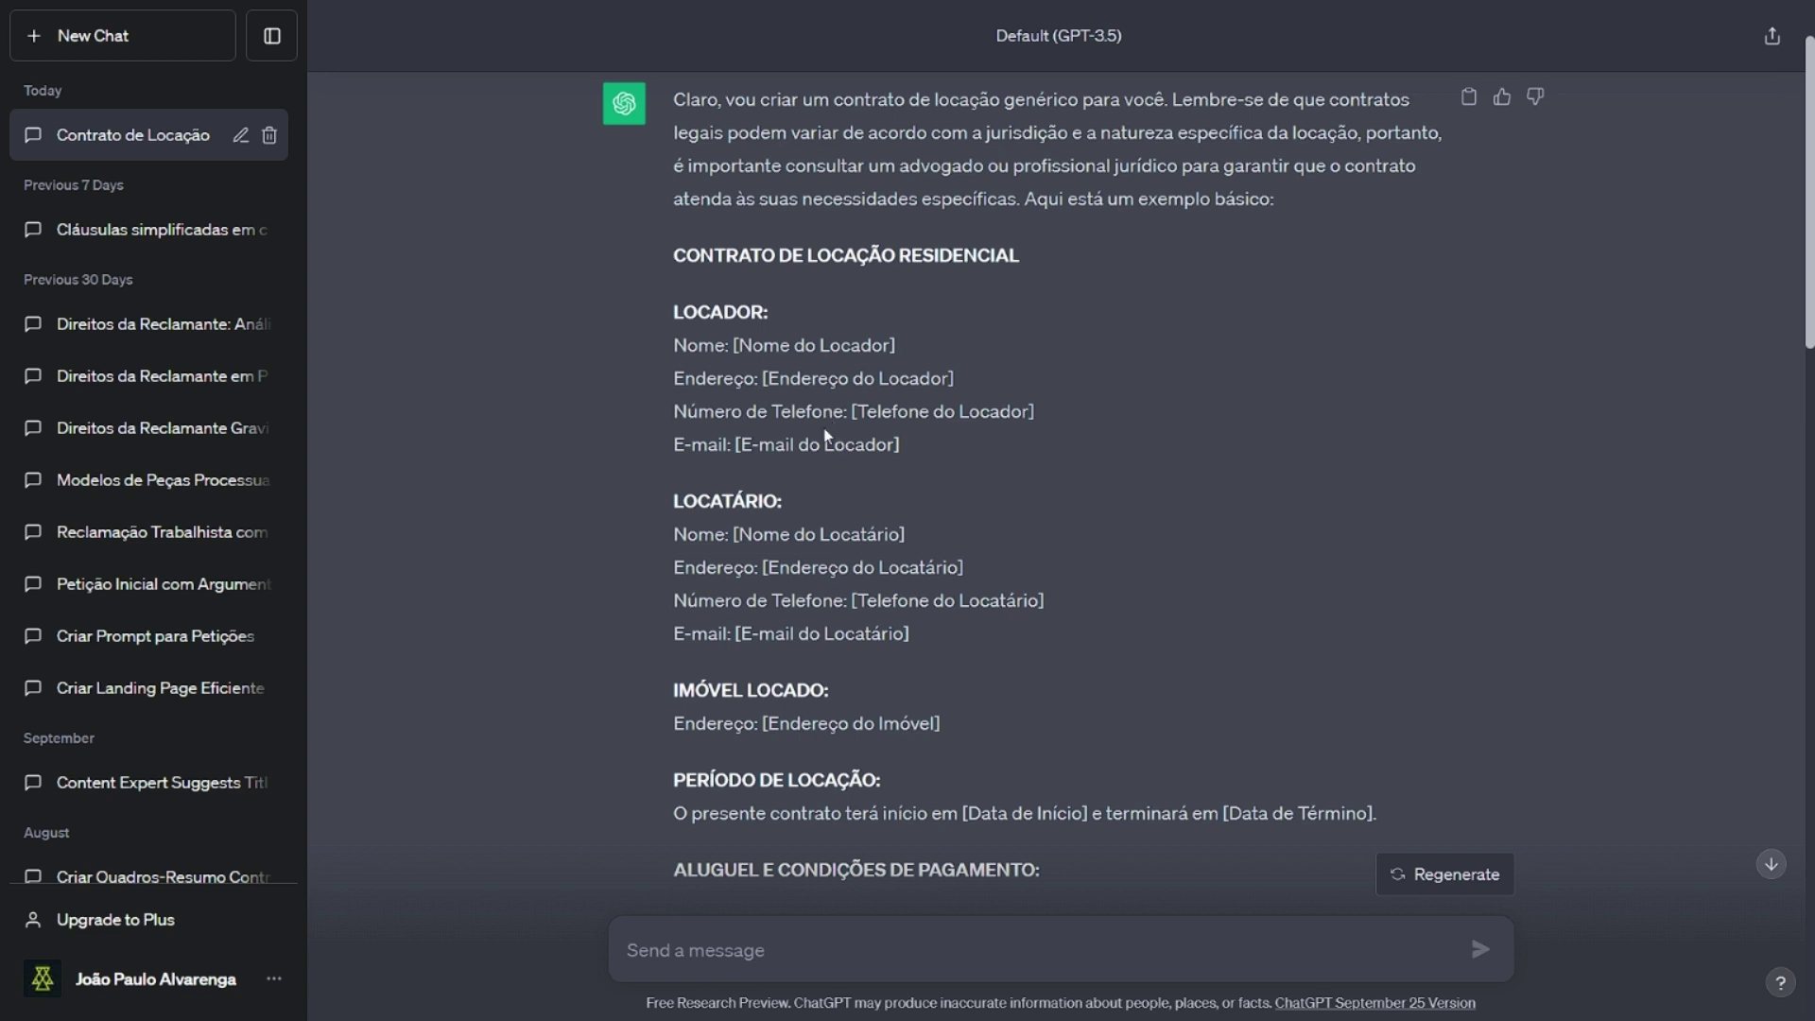
scroll(824, 437, down, 3)
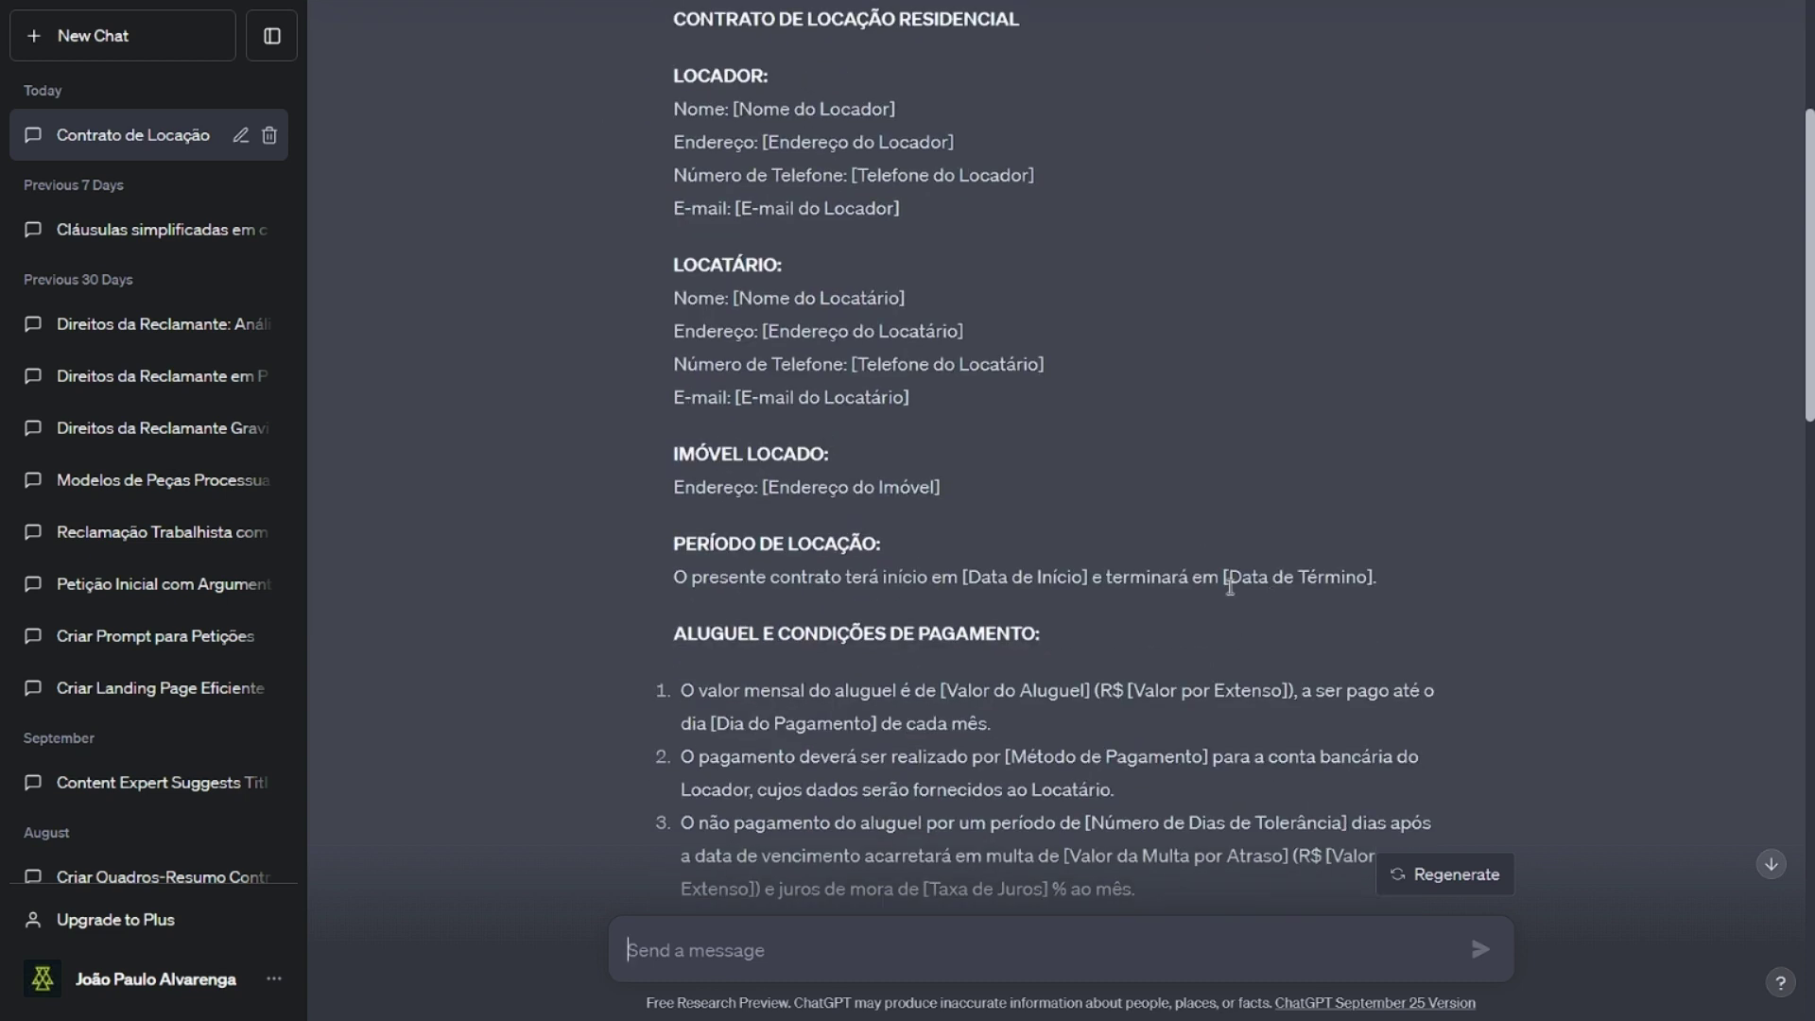
scroll(1230, 587, down, 1)
scroll(1229, 592, down, 1)
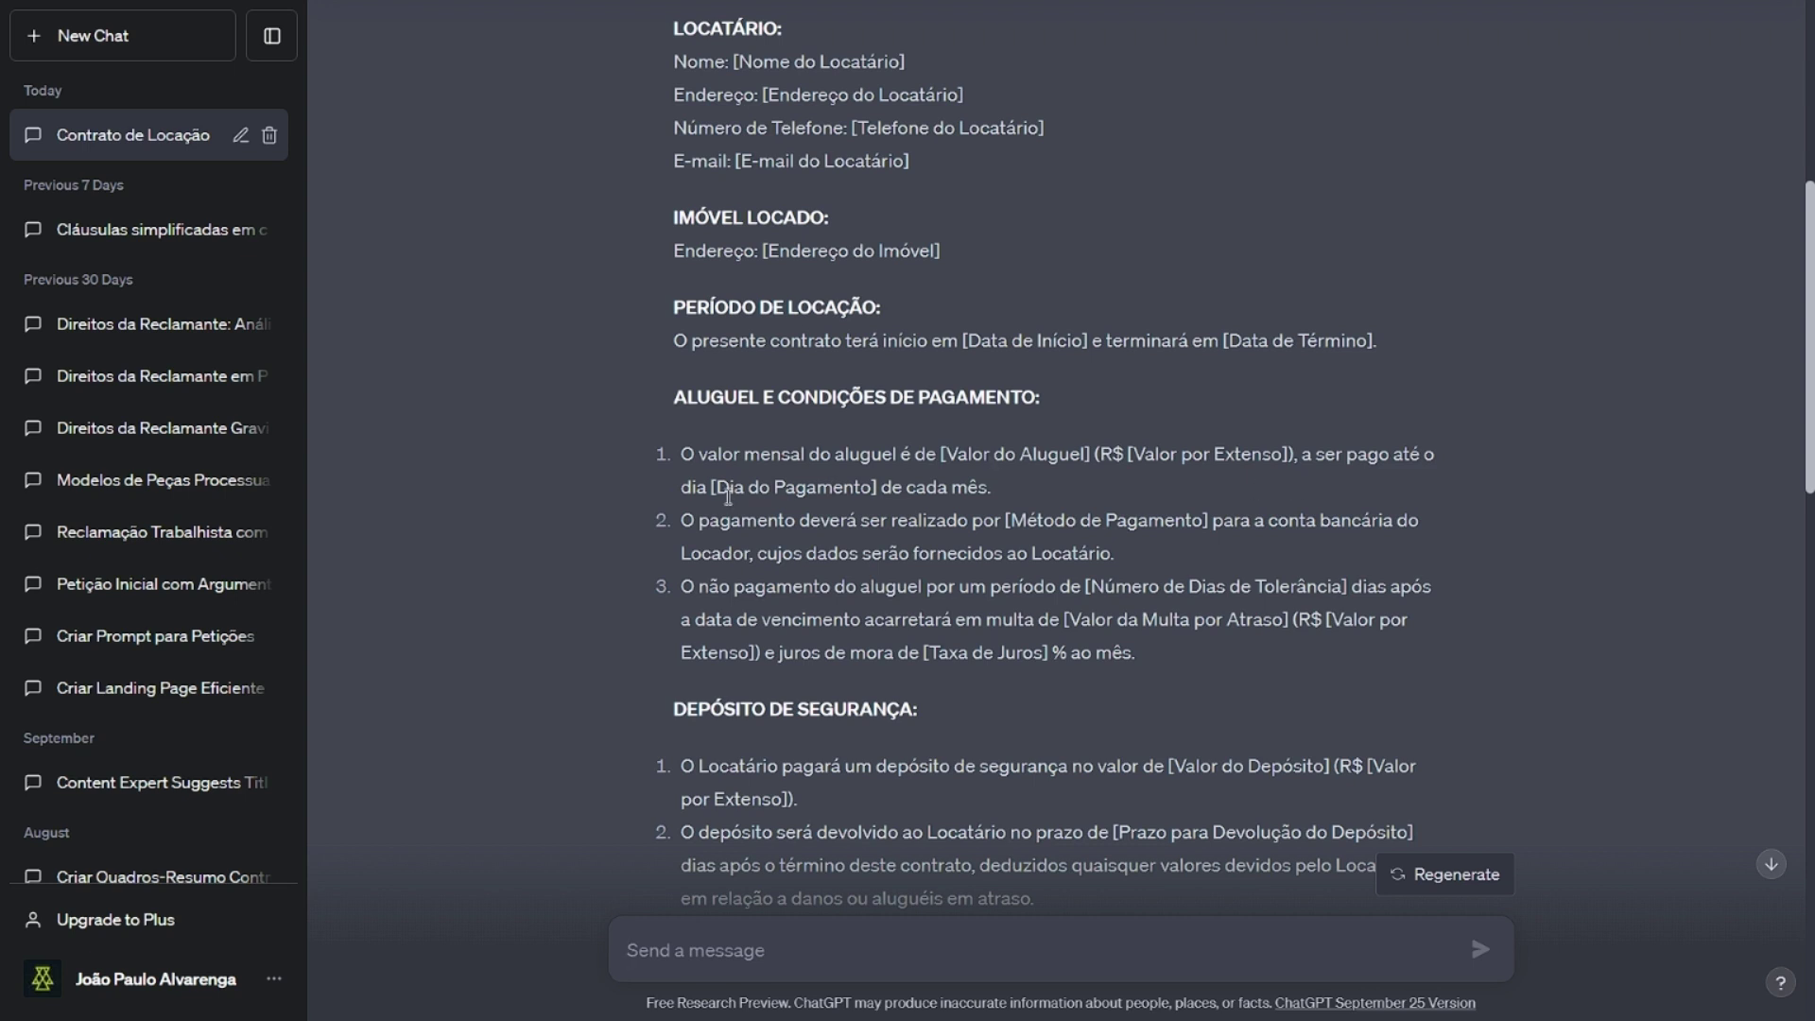
drag(718, 486, 865, 488)
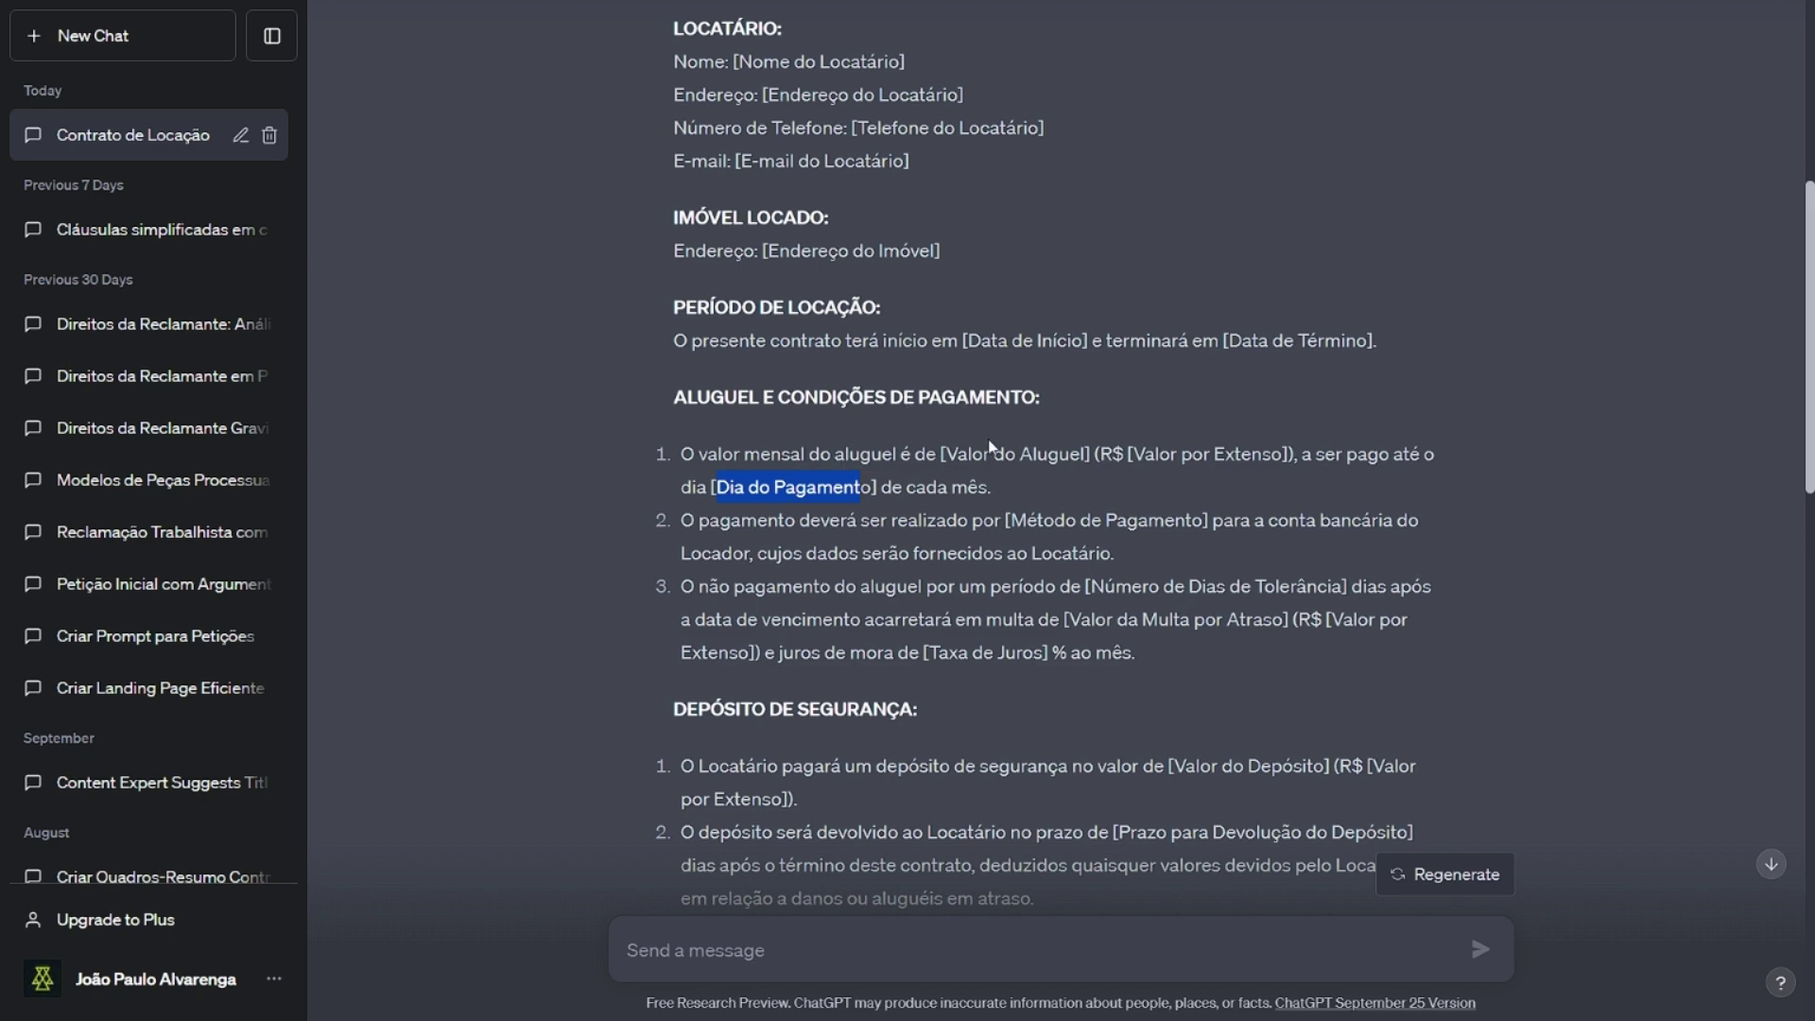
scroll(989, 446, down, 4)
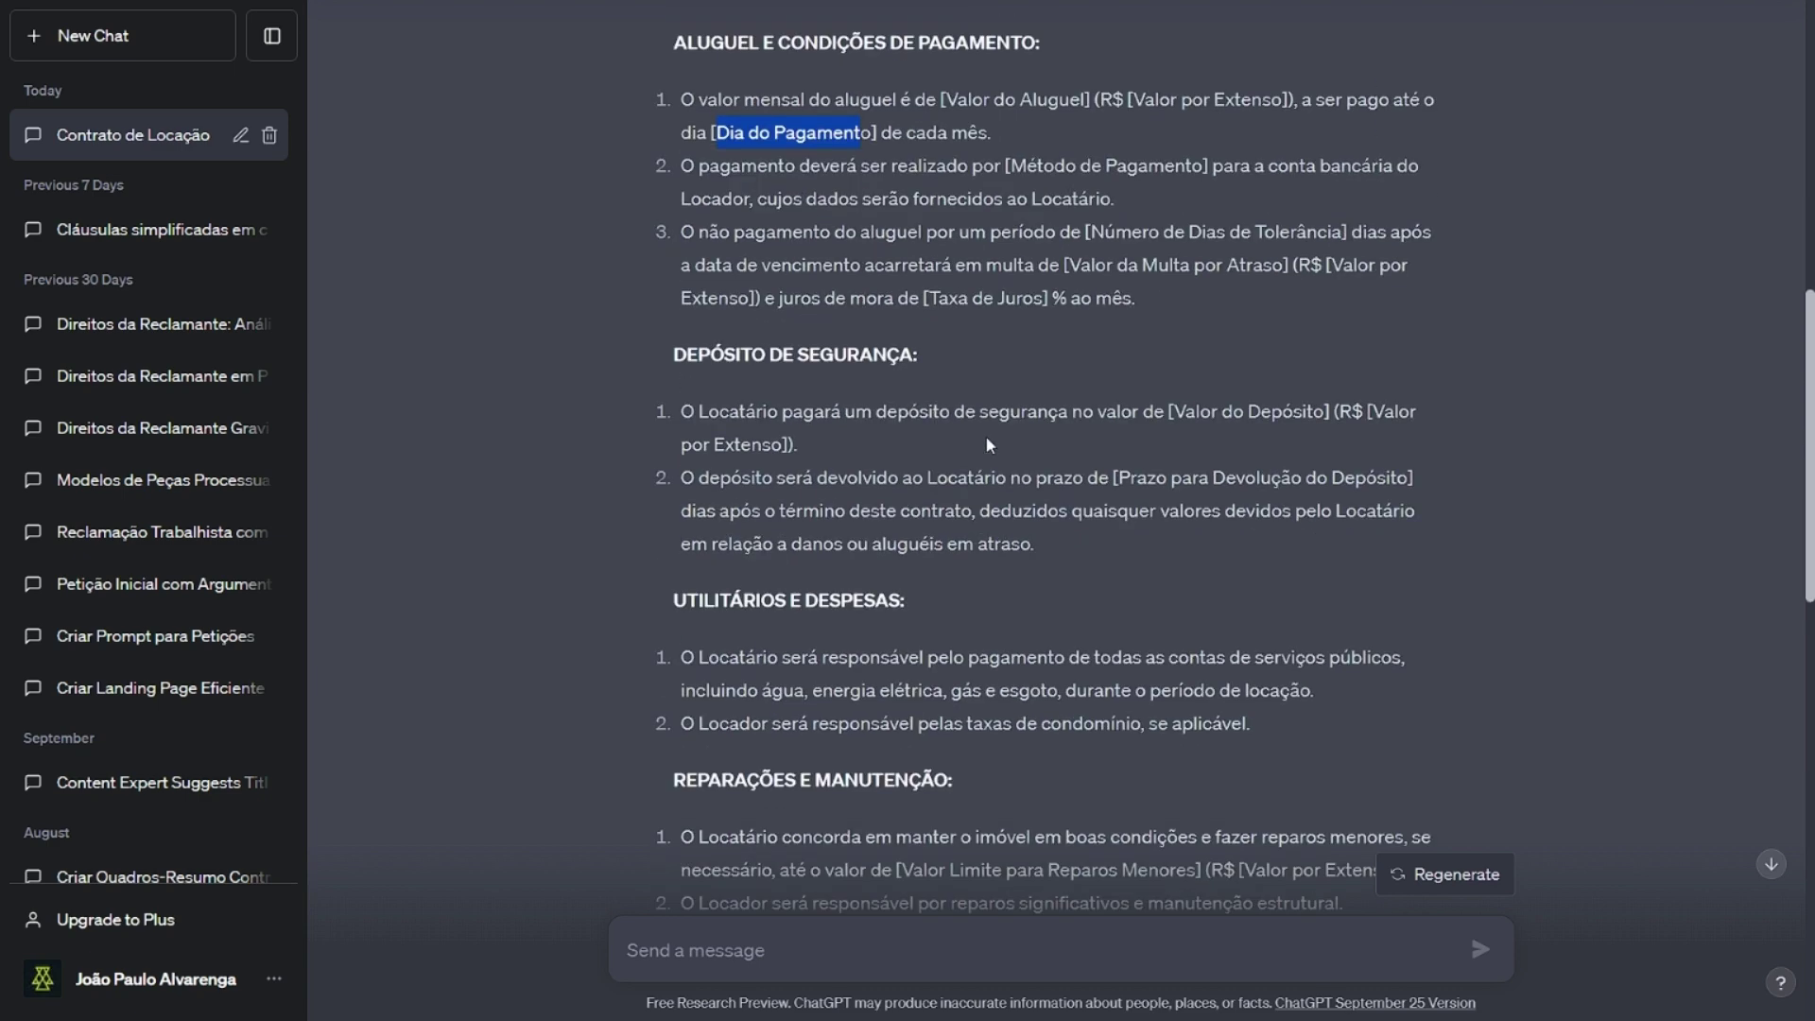
scroll(990, 446, down, 5)
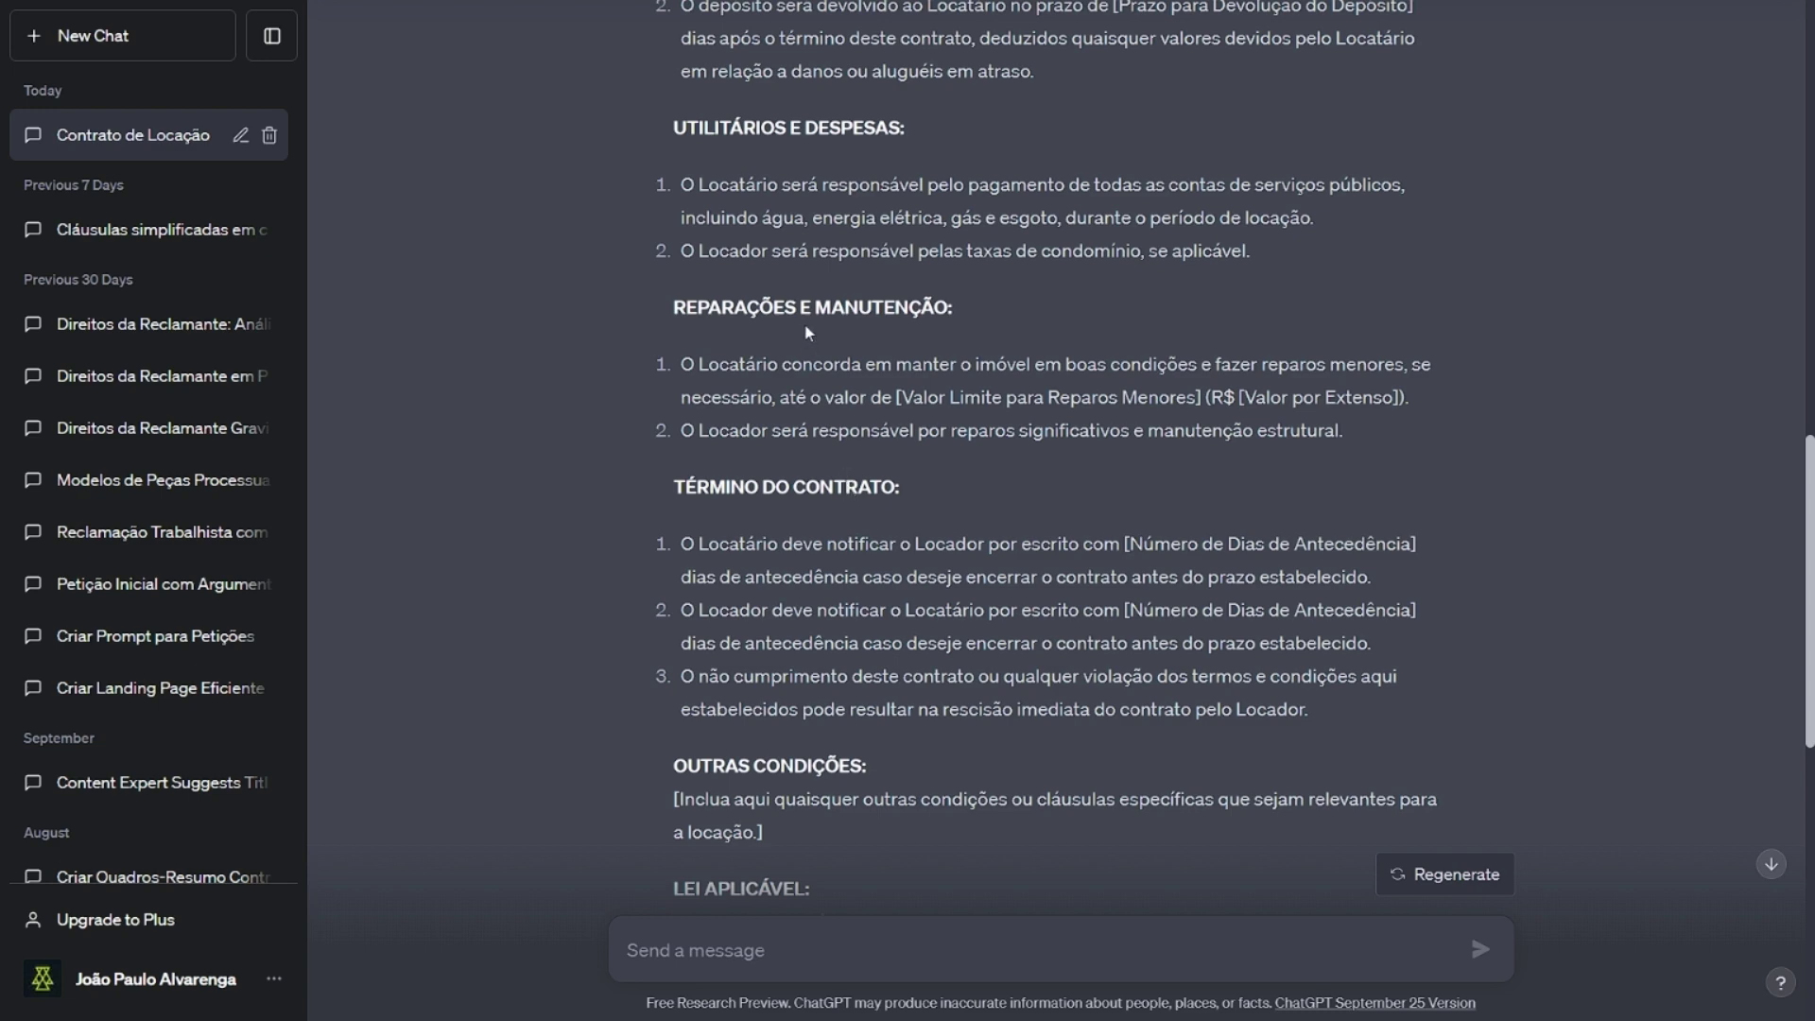
scroll(831, 531, down, 3)
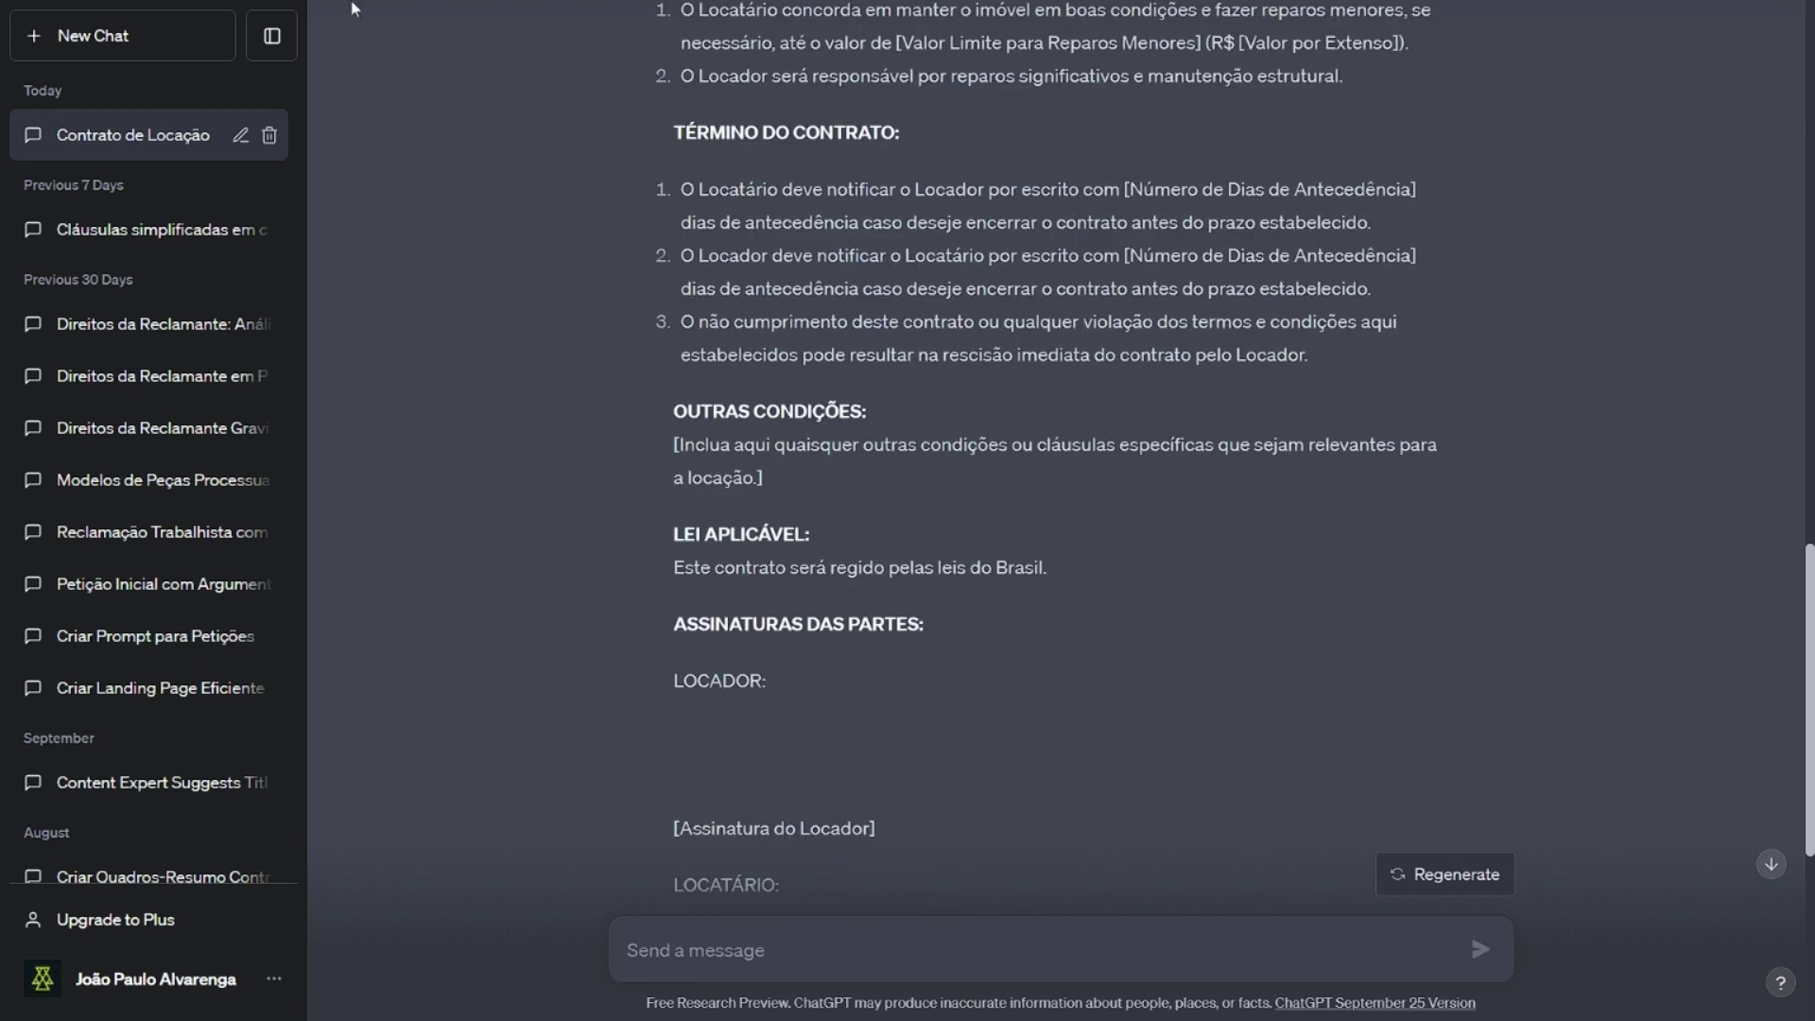
- Start a new chat and ask "Bom dia, você saberia me informar quais cláusulas são indispensáveis em um contrato de locação de imóvel, observando a legislação brasileira?"
click(170, 52)
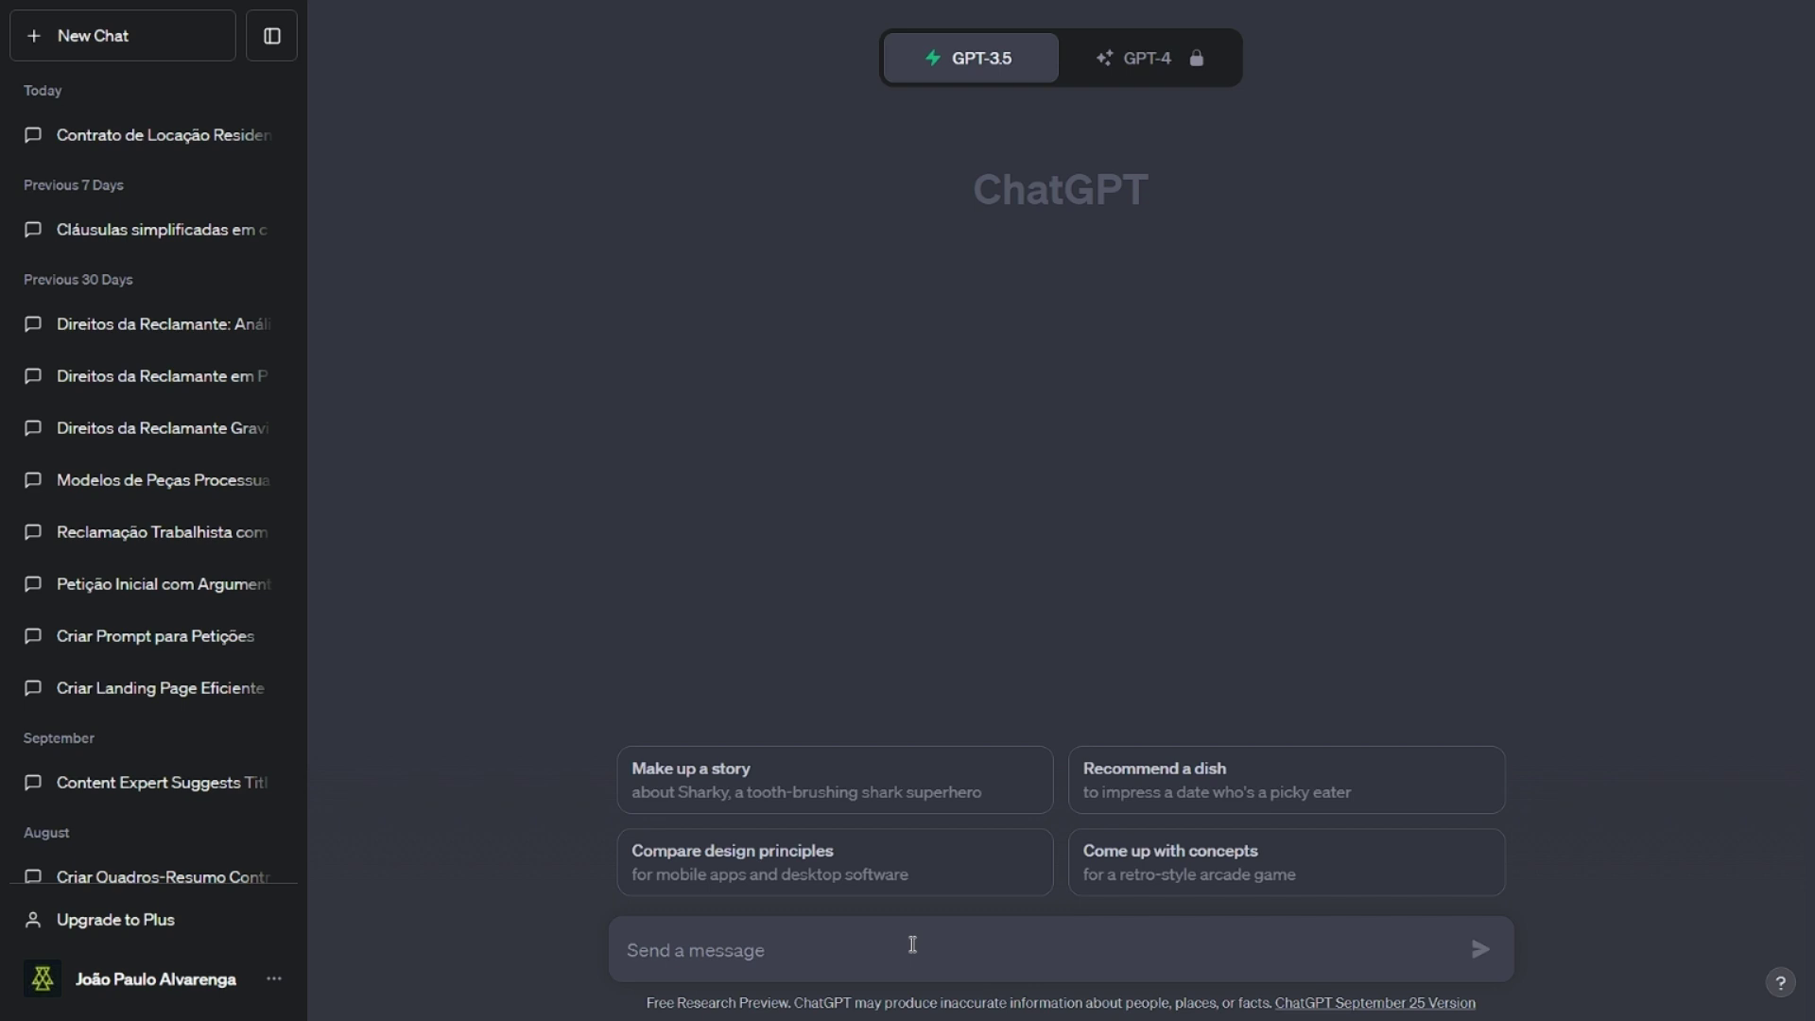
text(Ev)
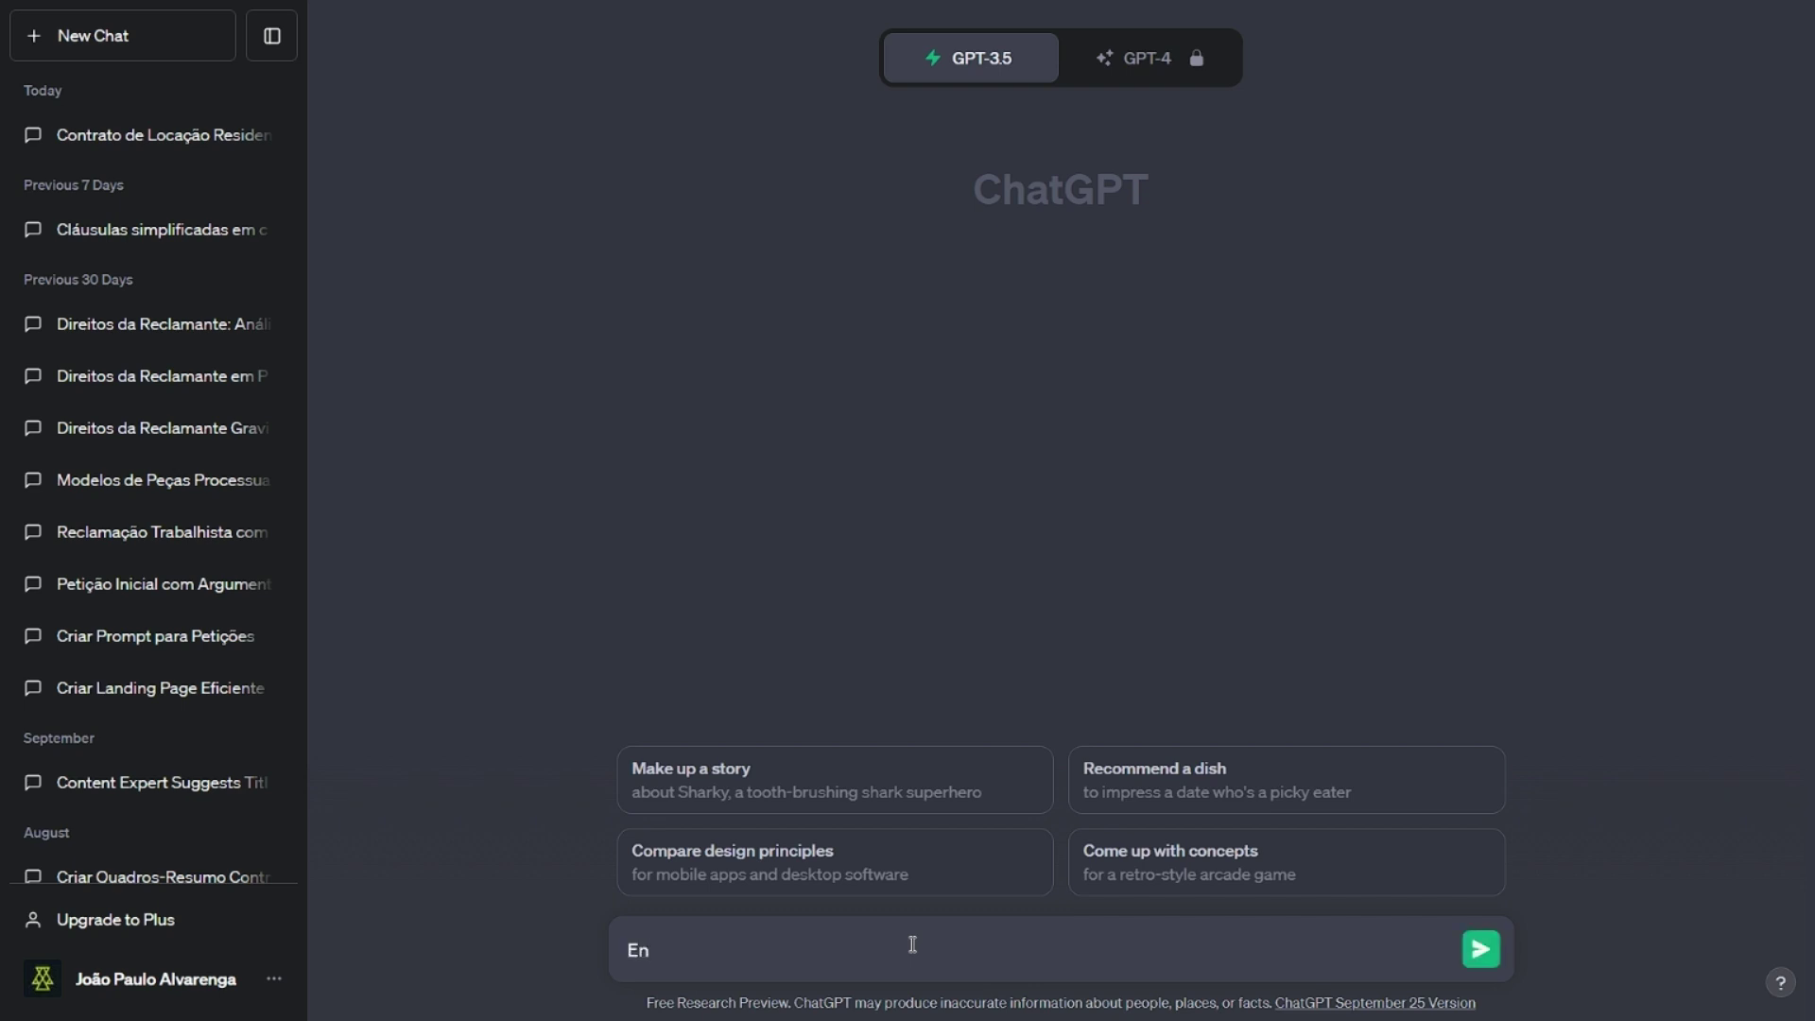
key(BackSpace)
key(BackSpace)
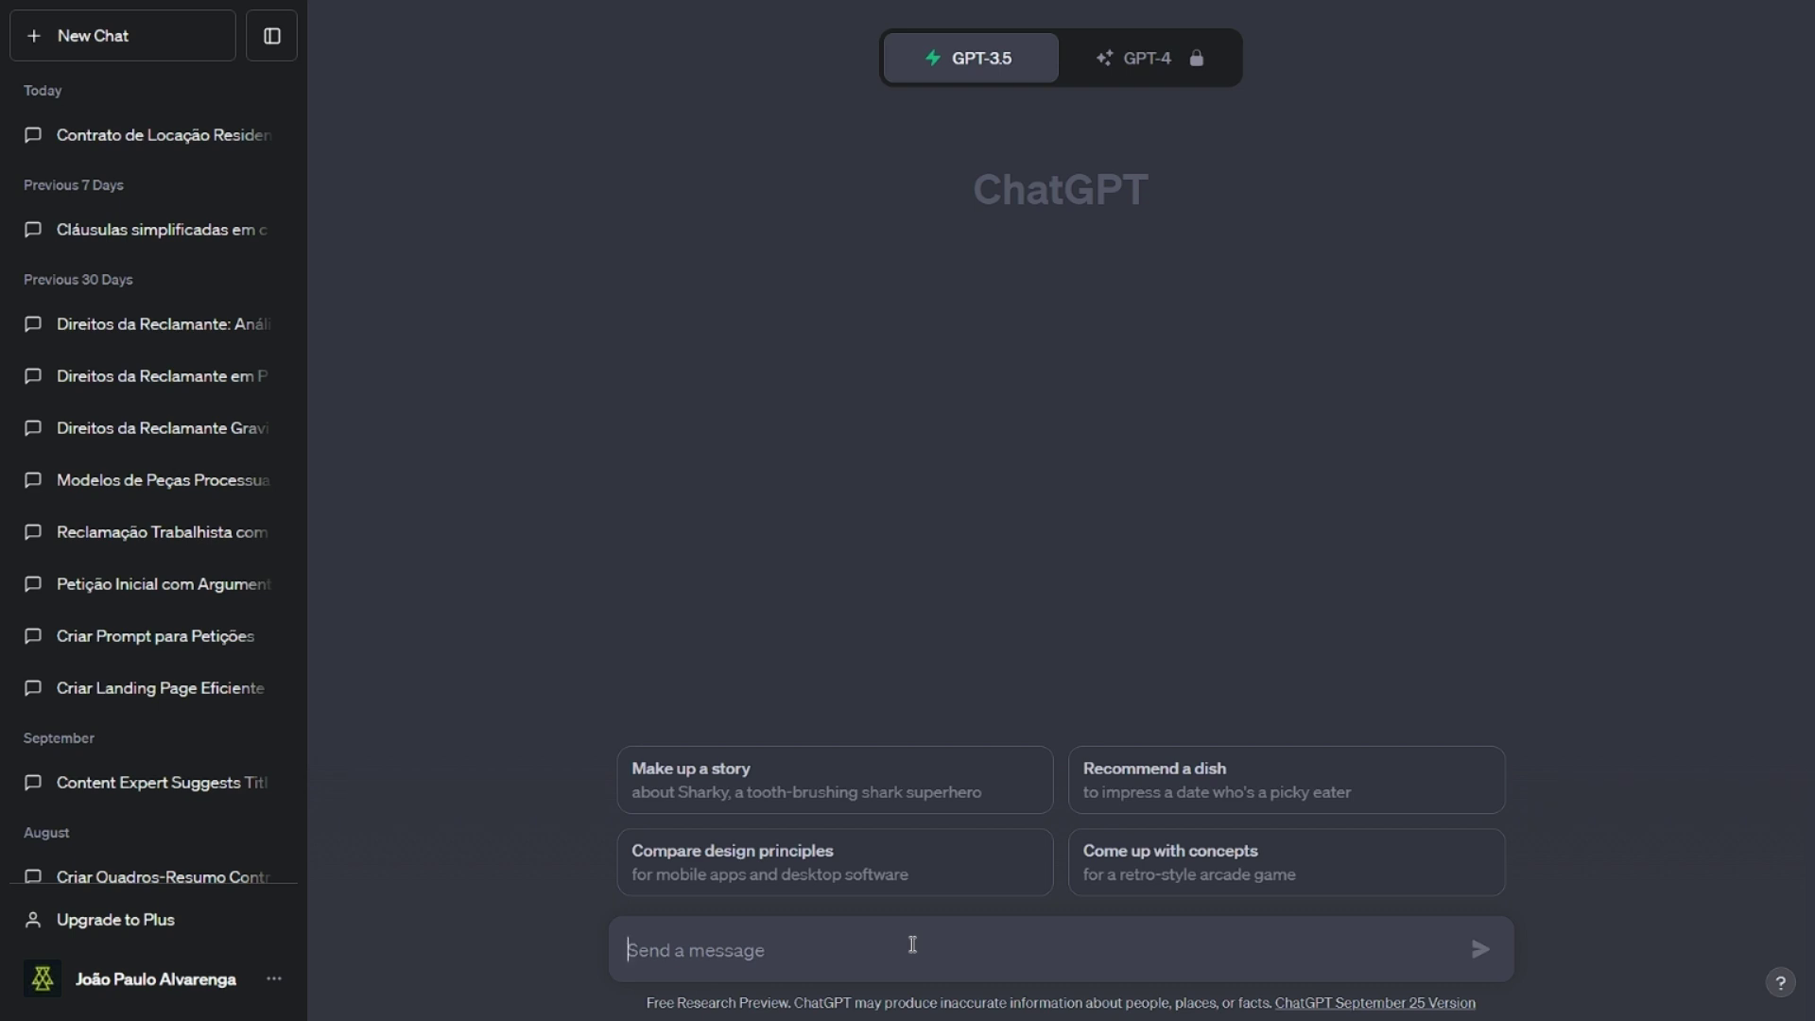
text(Bom dia, )
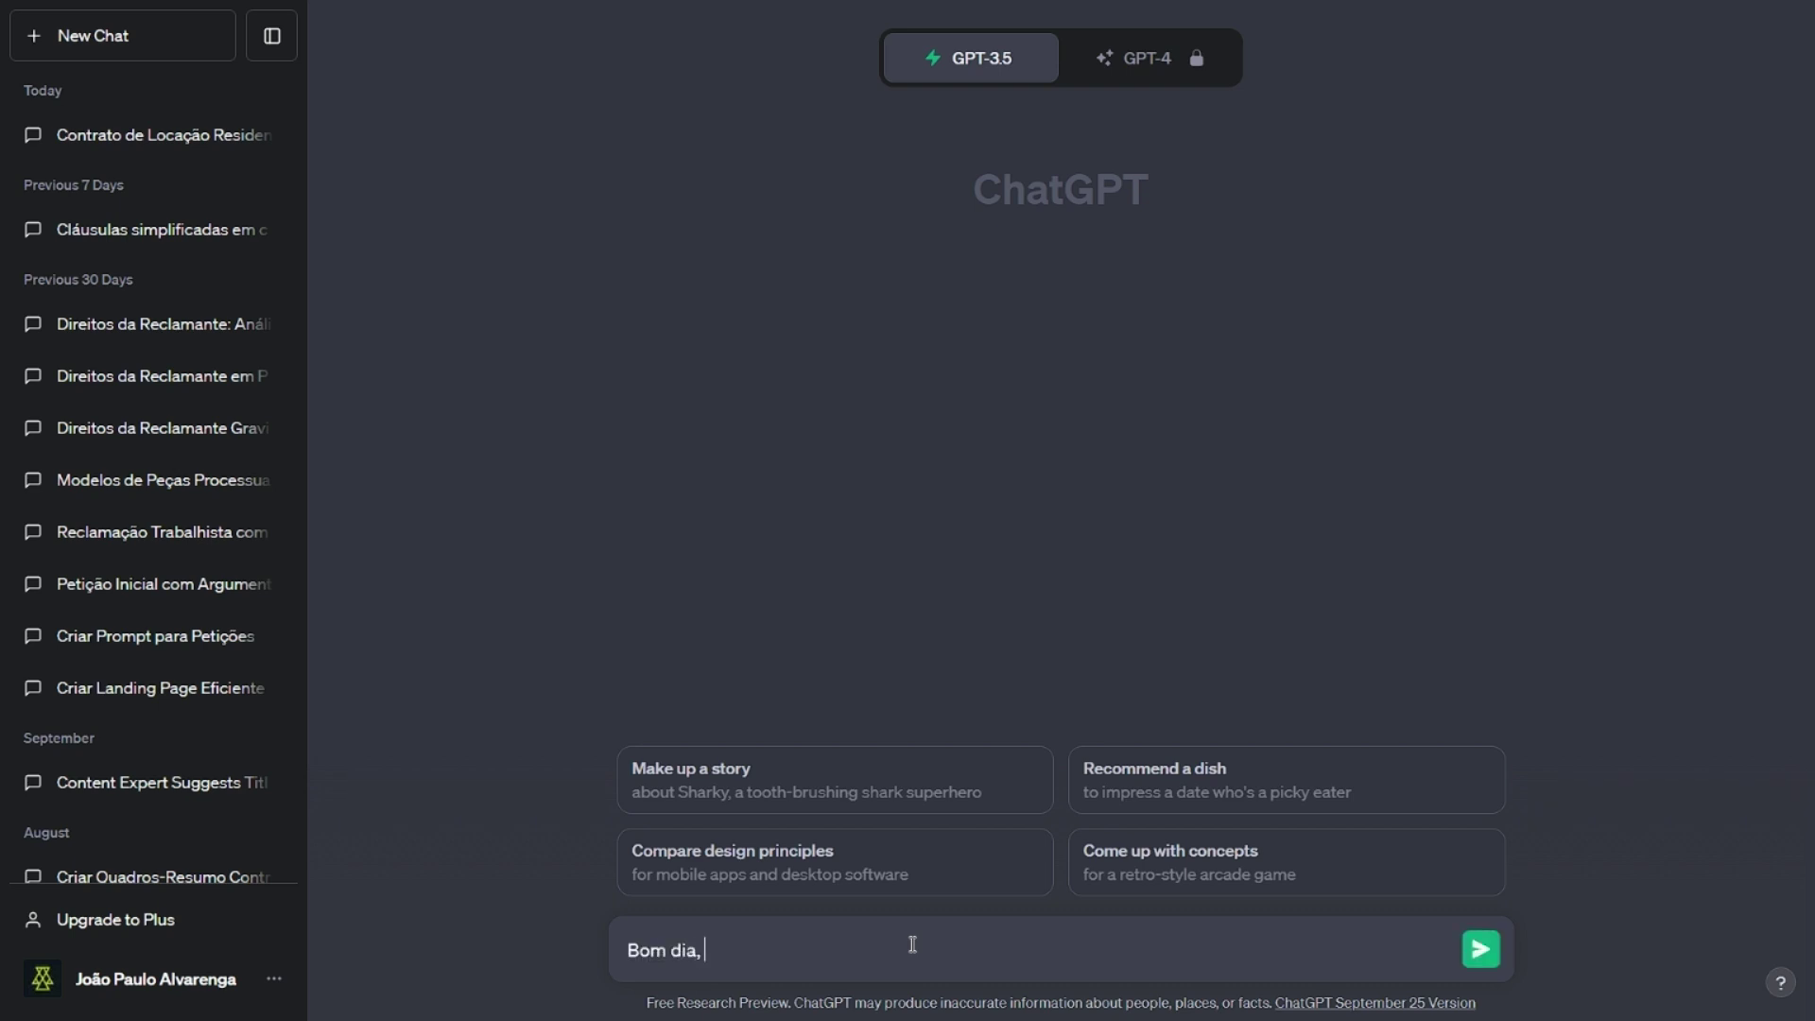
text(você saberia me informar)
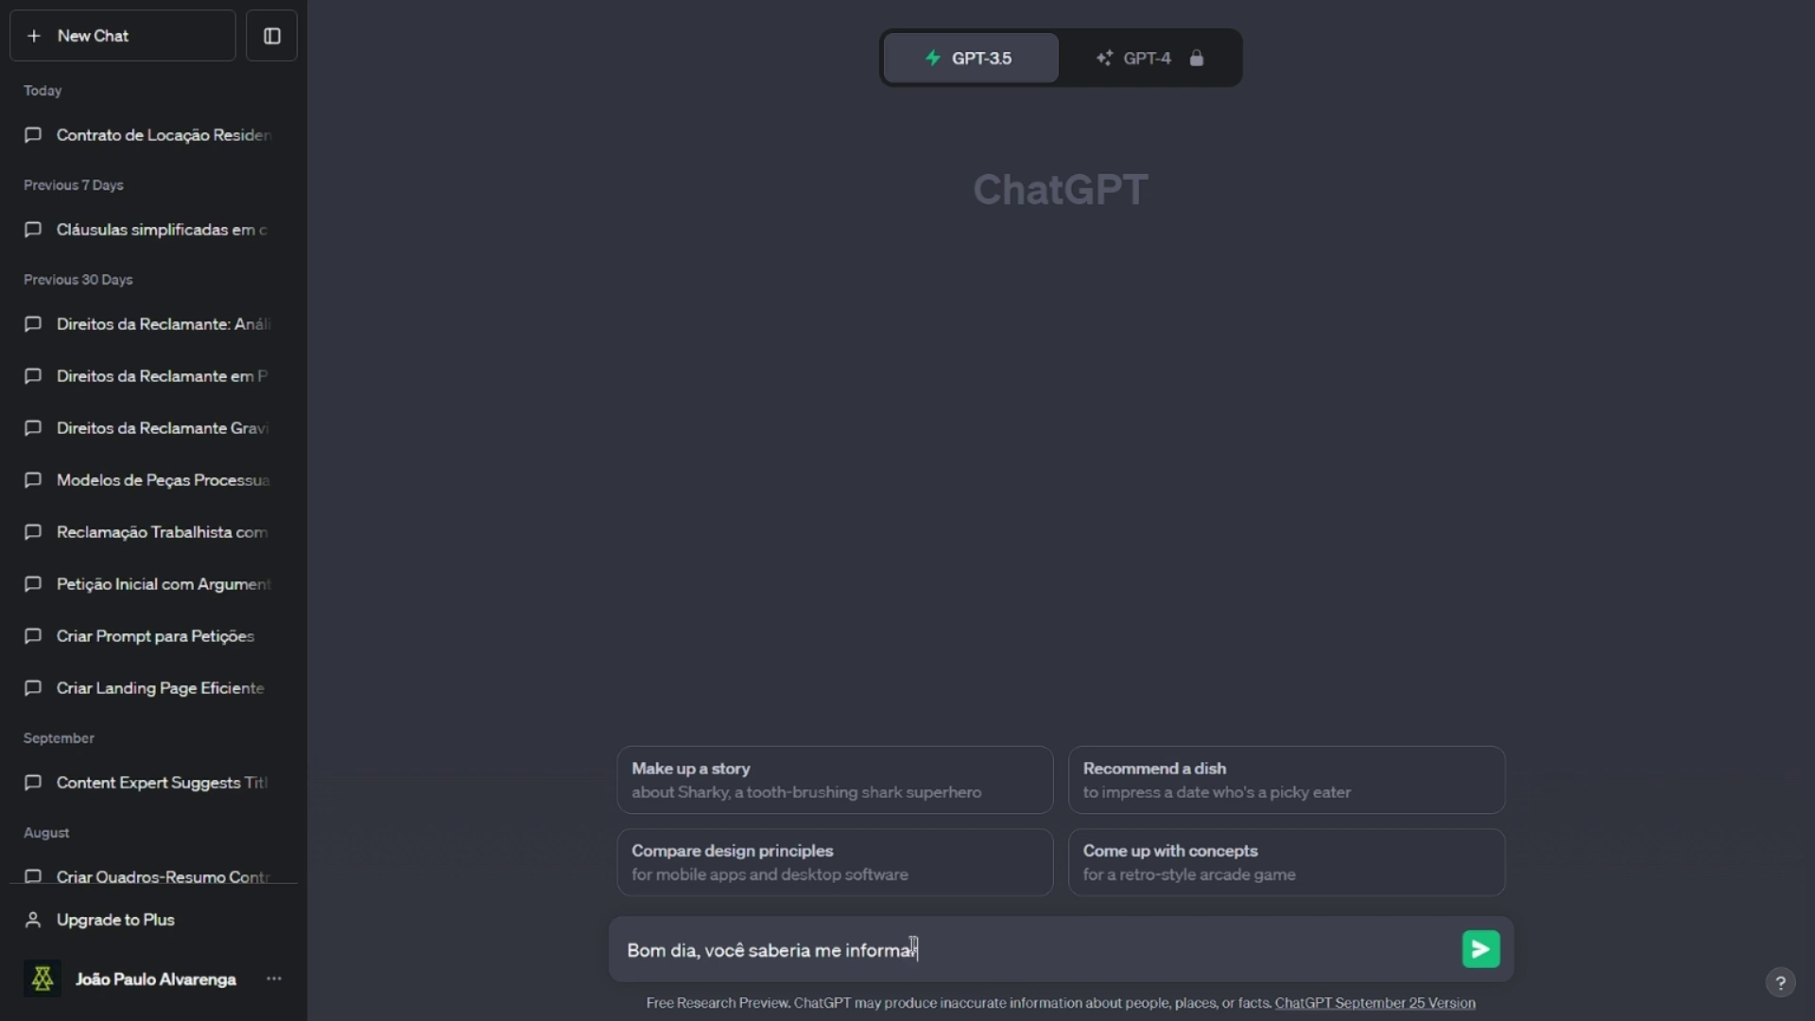
text( quais cláusulas são indispens)
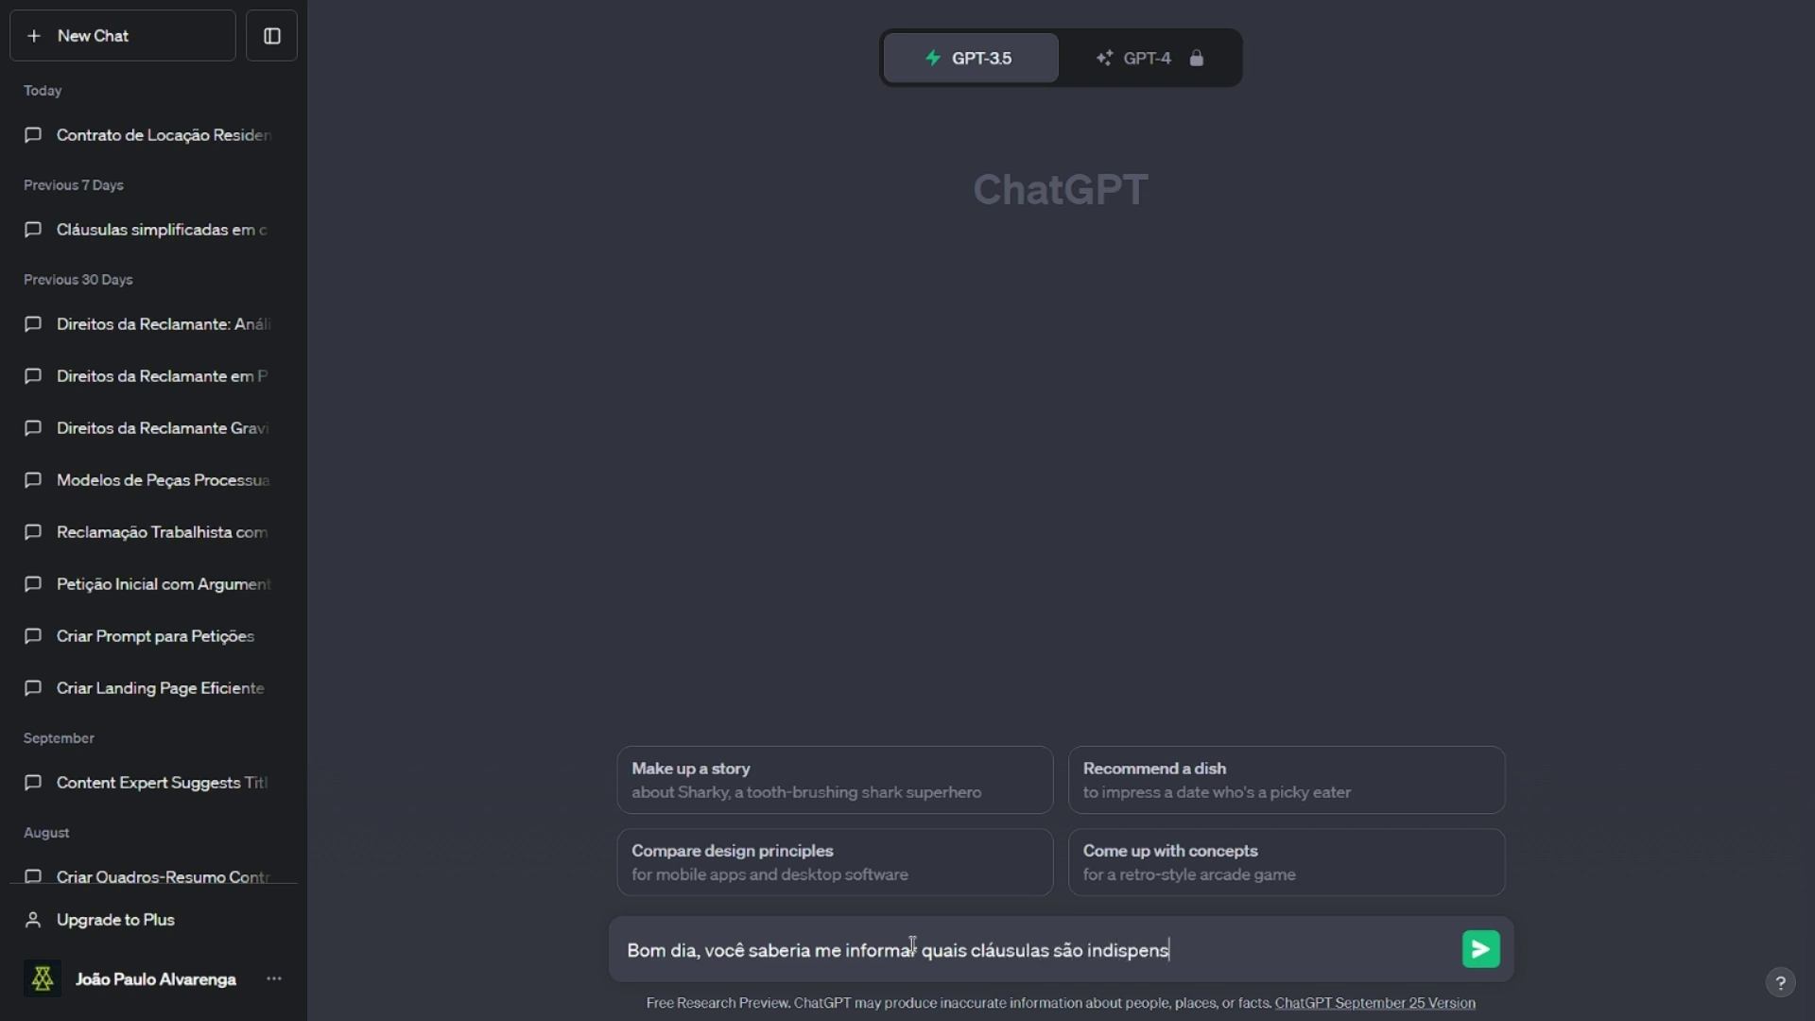
text(áveis em um contrat)
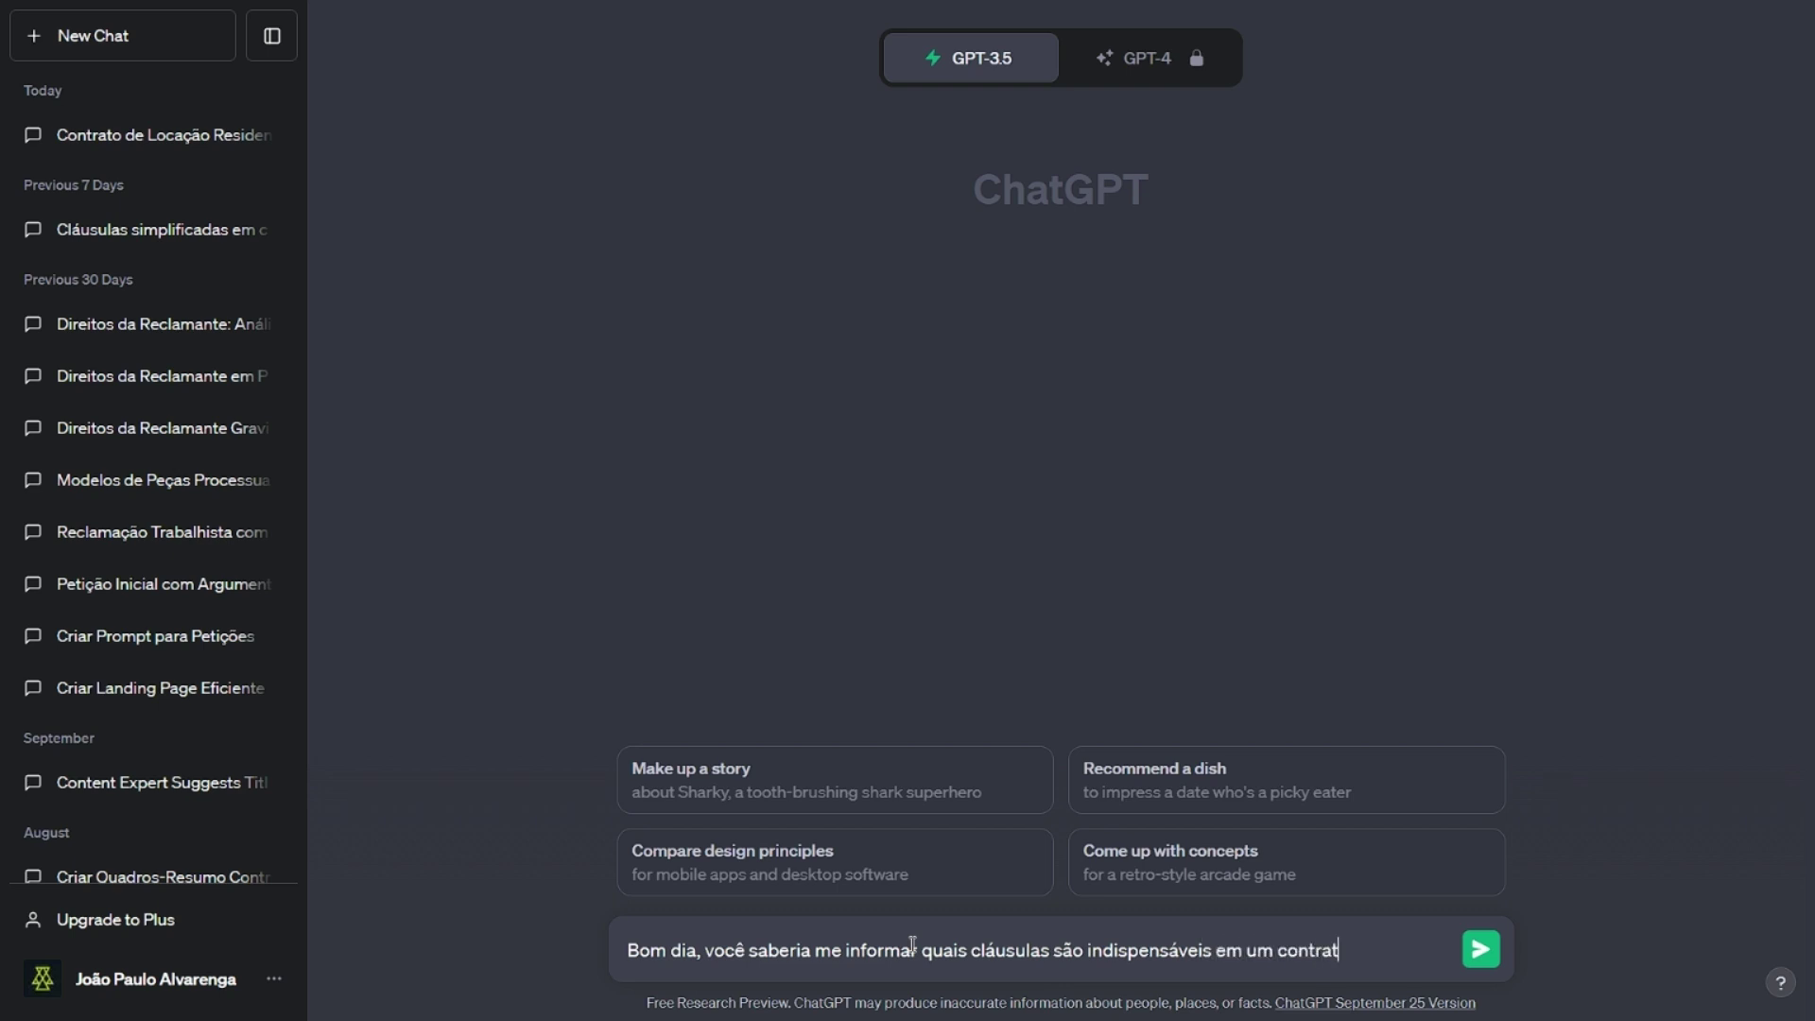
text(o de locação de imóvel)
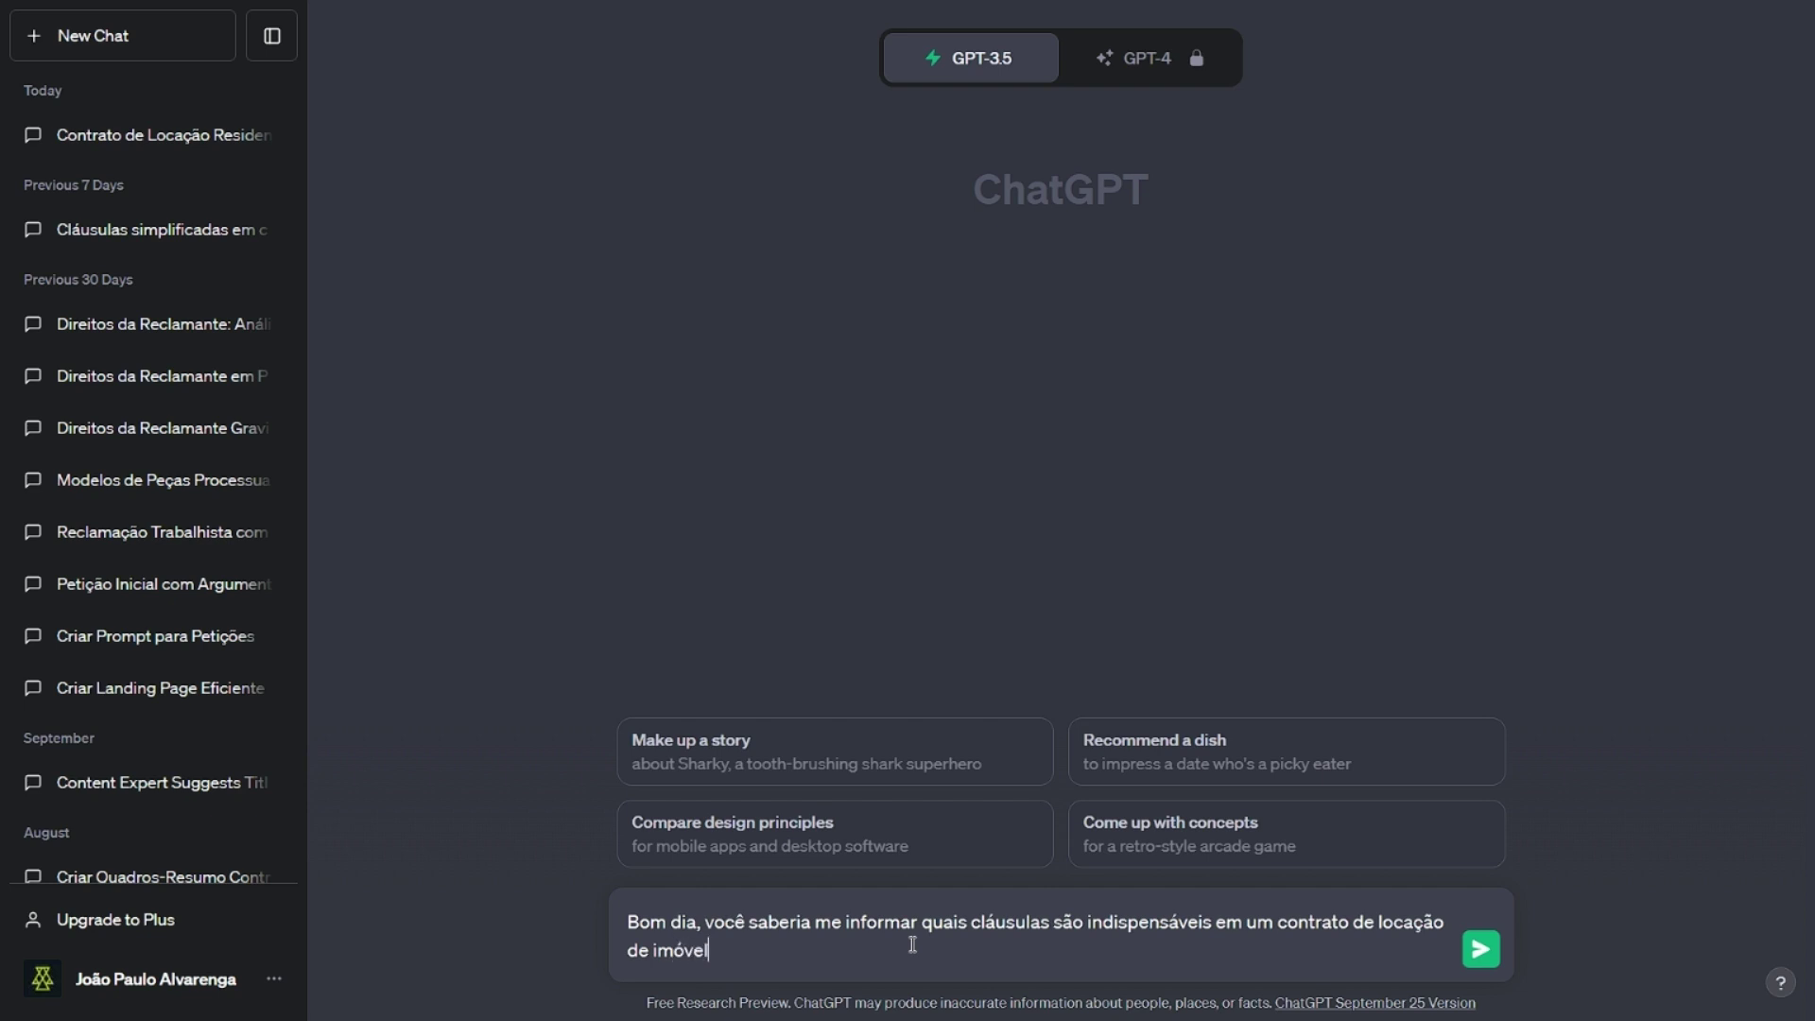
text(, re)
key(BackSpace)
key(BackSpace)
text(observando a legis)
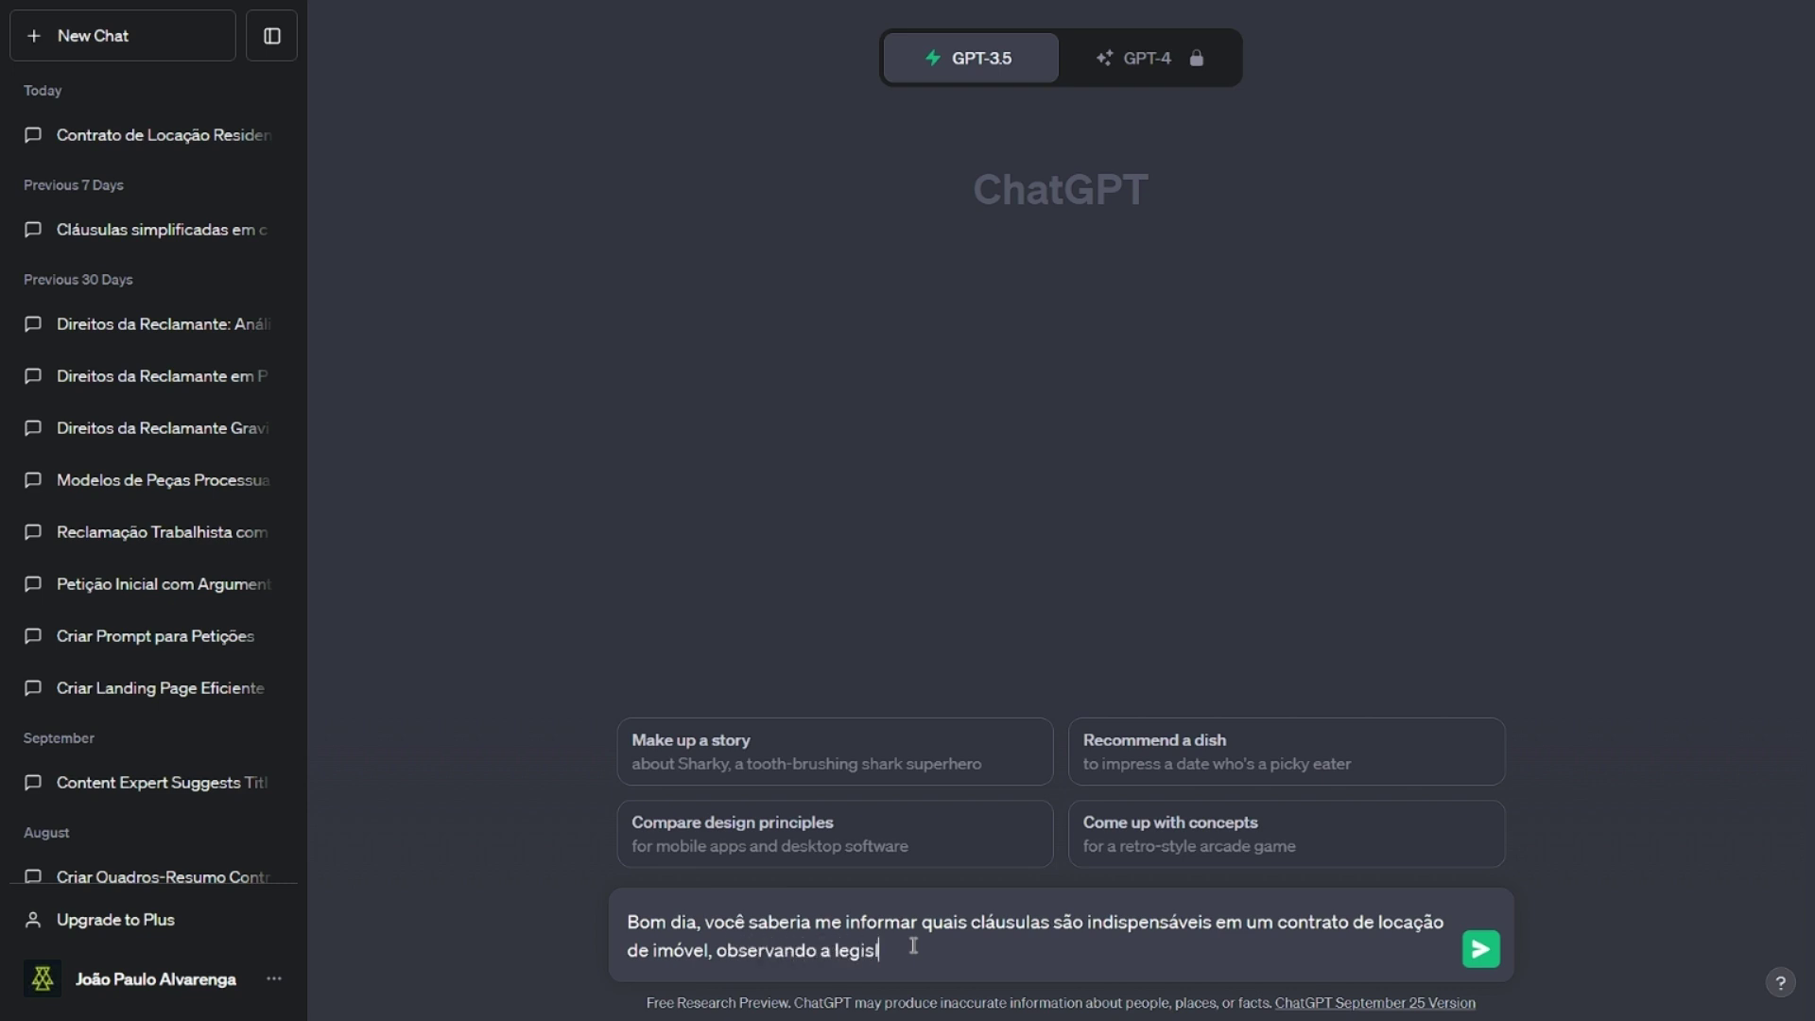
text(lação brasileira?)
key(Return)
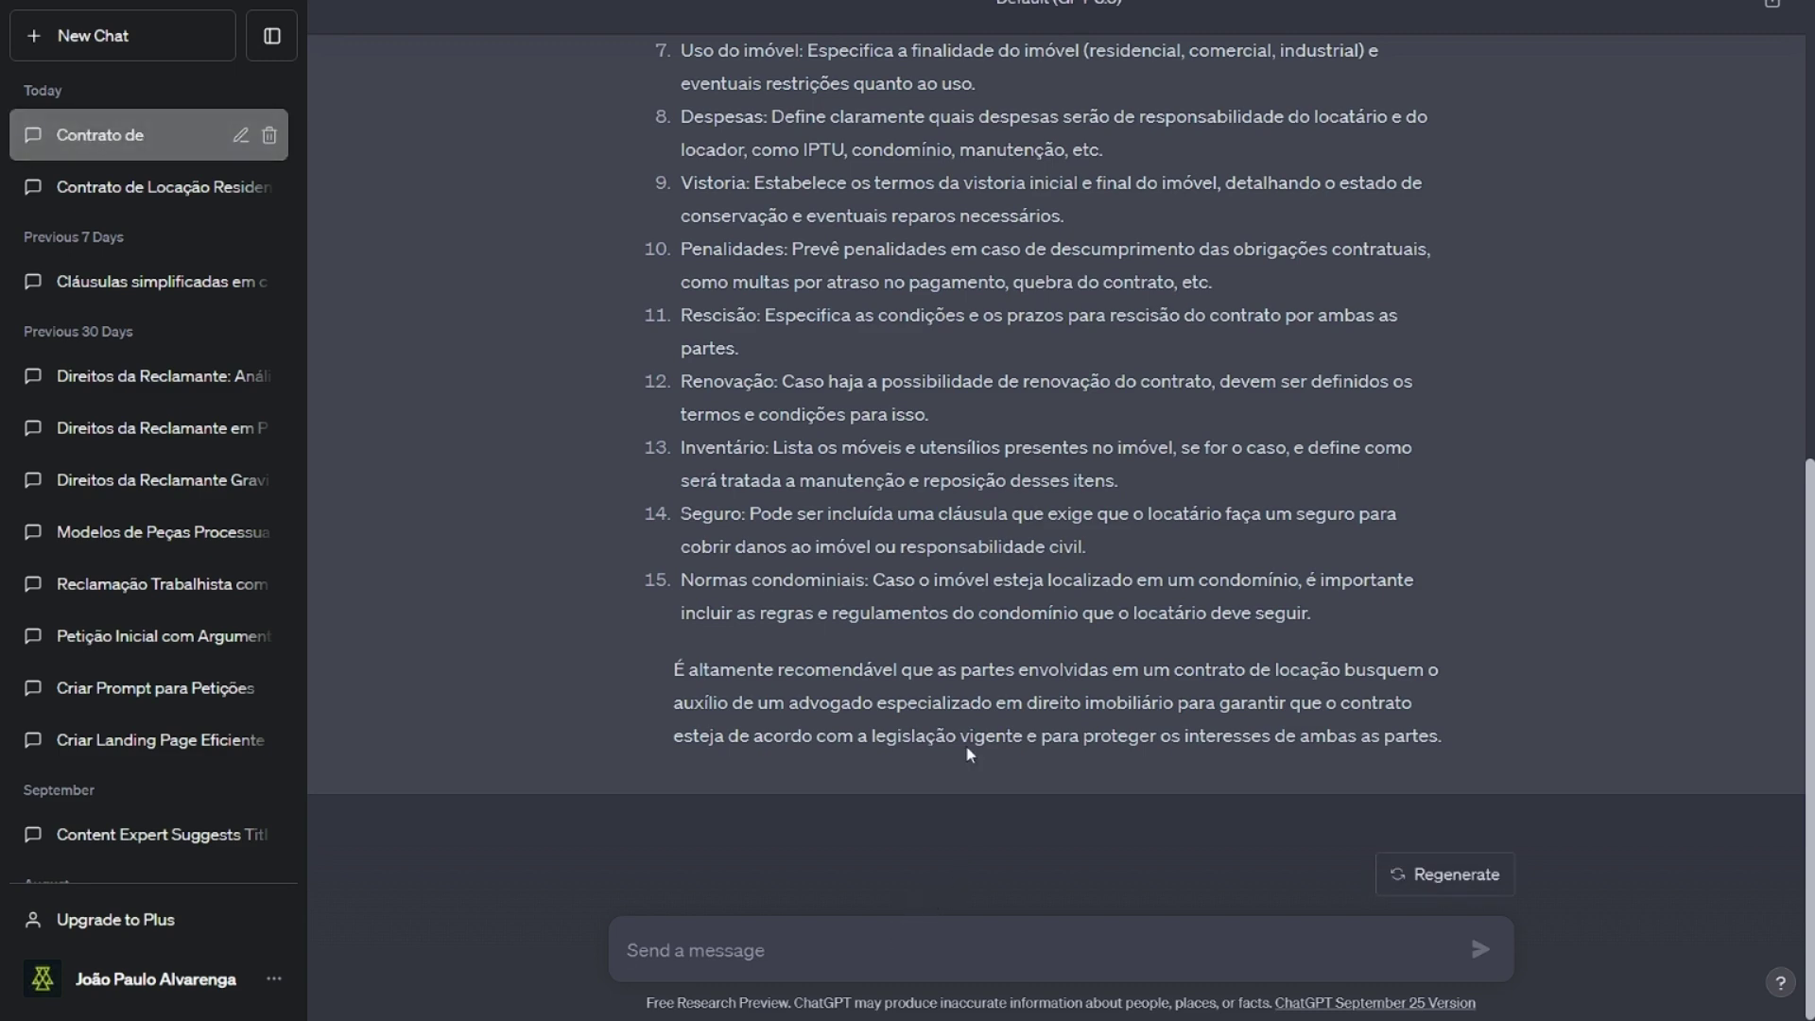
- Review the answer's introduction and its full list of indispensable rental contract clauses
scroll(925, 610, up, 9)
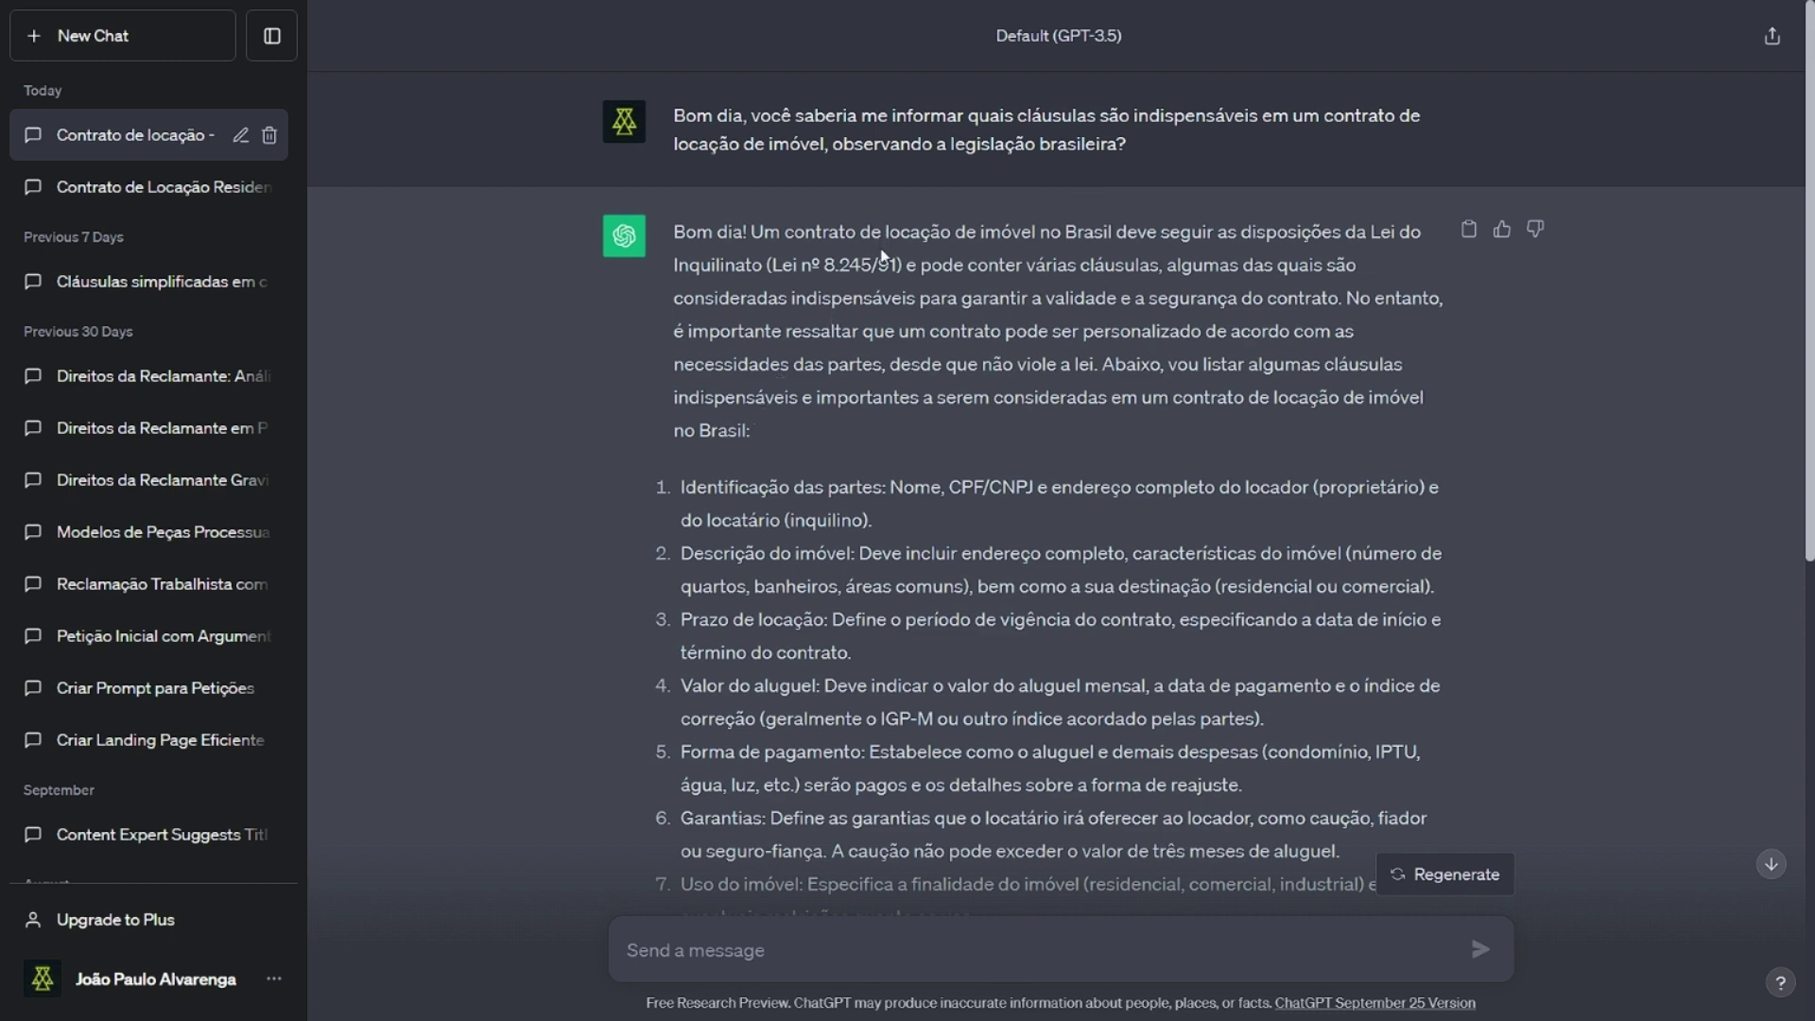
scroll(833, 414, down, 2)
scroll(834, 414, down, 4)
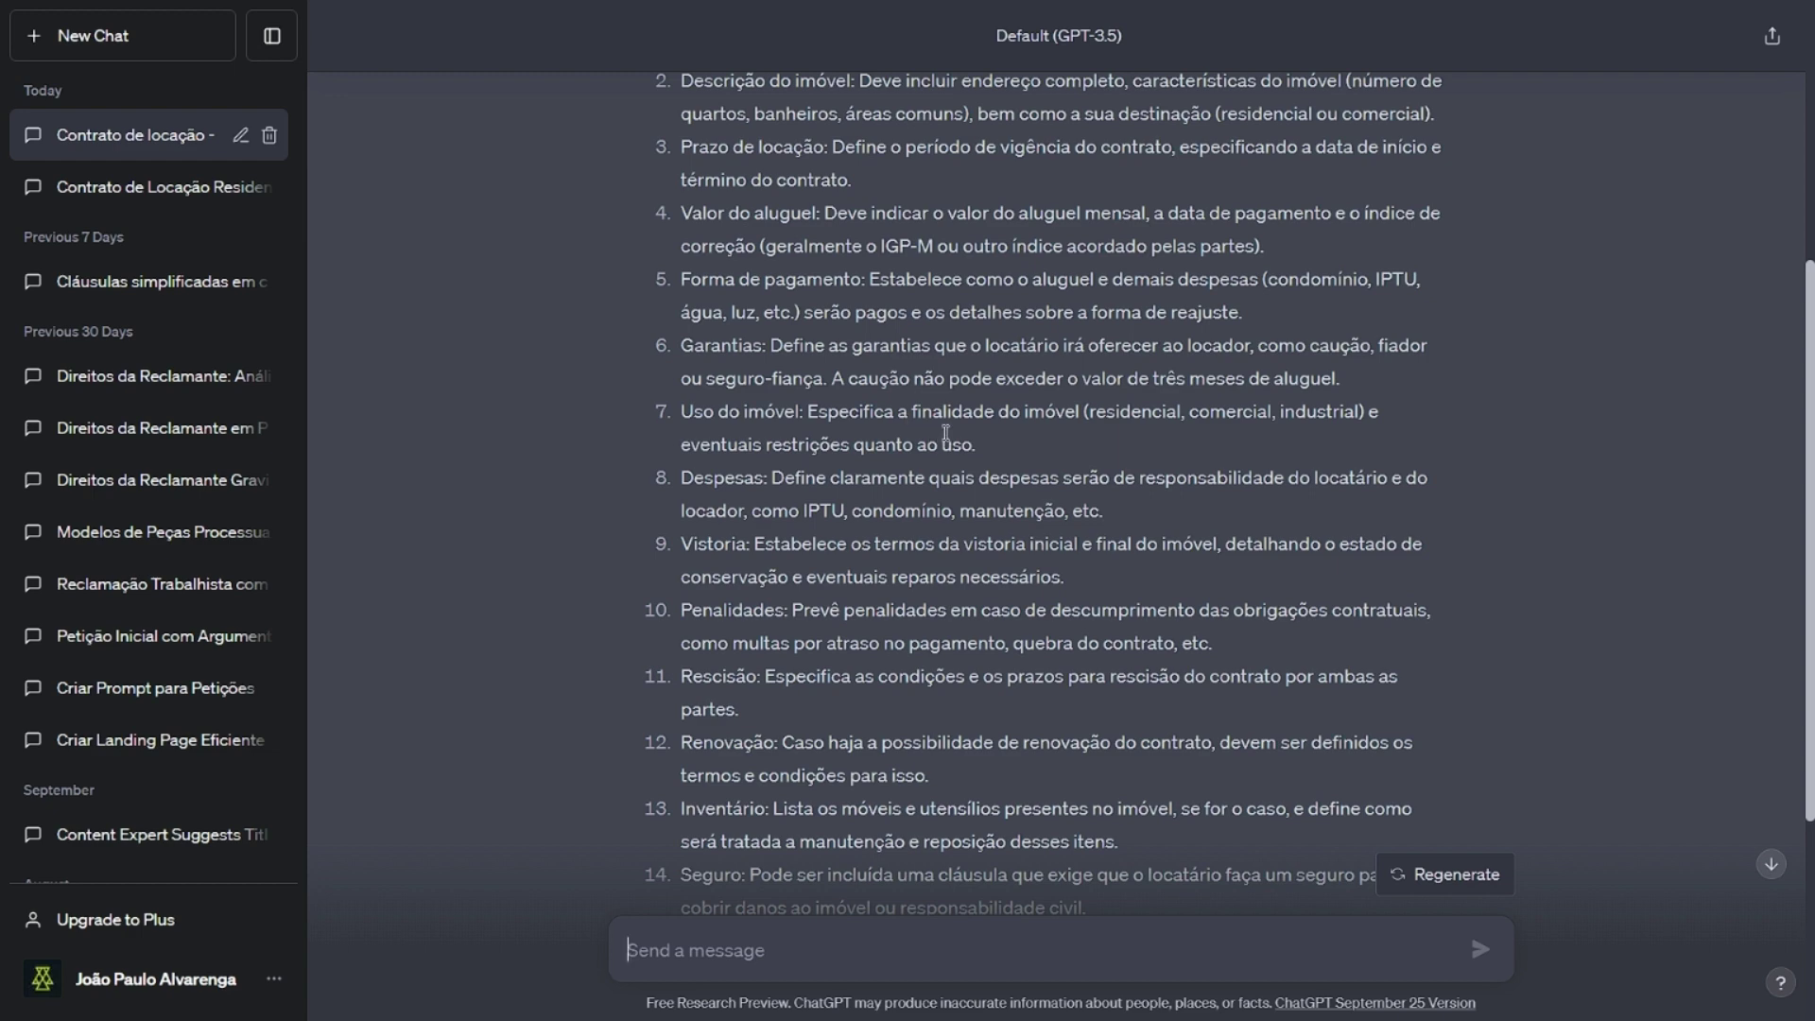
scroll(945, 435, down, 4)
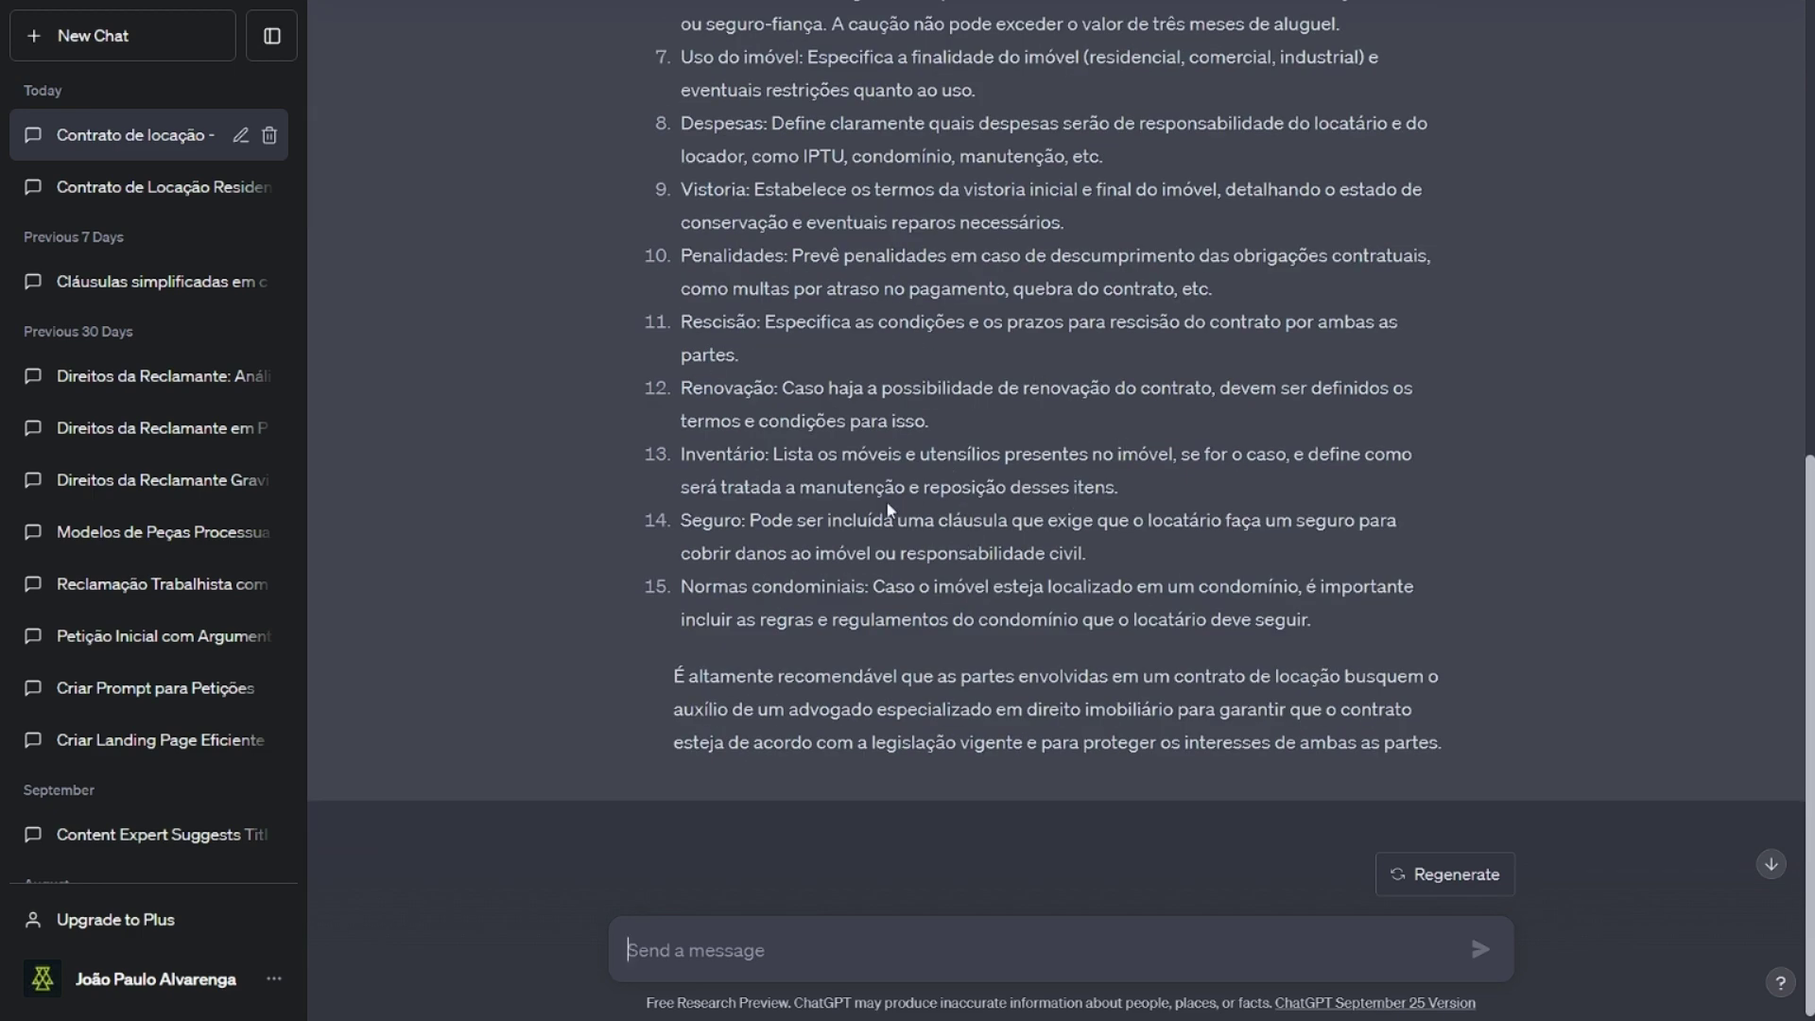
scroll(727, 610, up, 3)
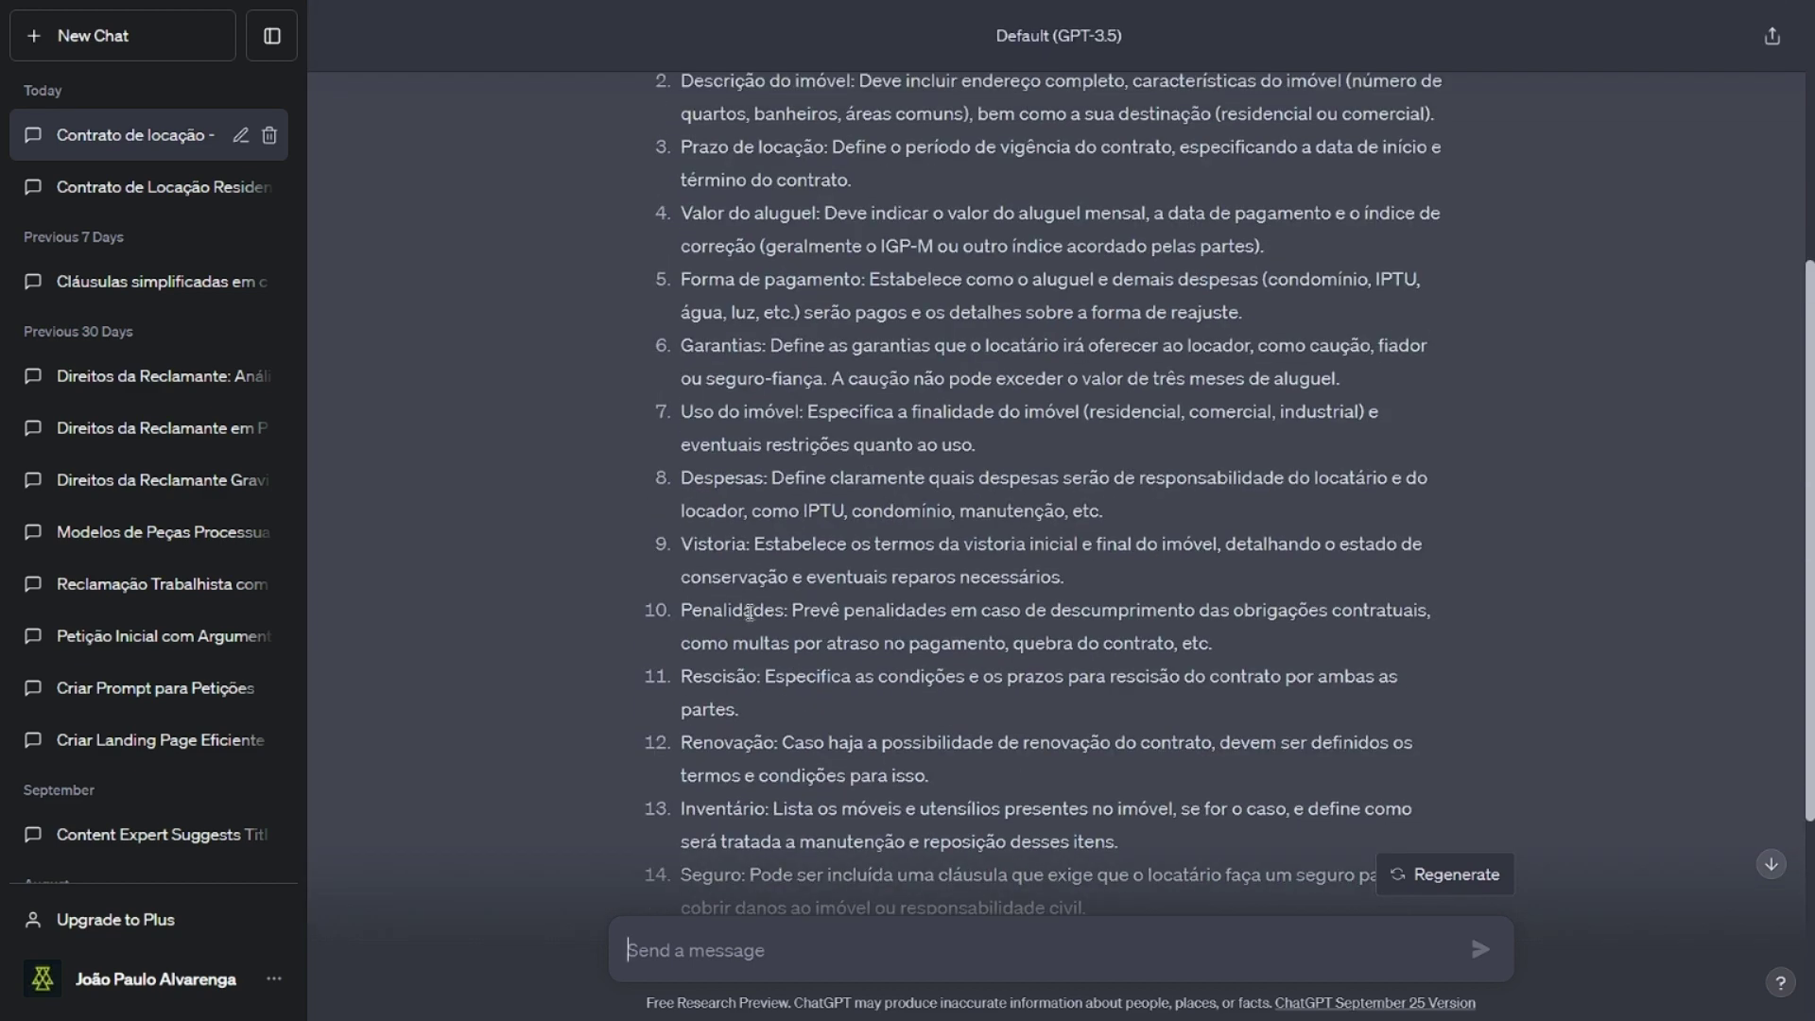
scroll(1005, 861, down, 3)
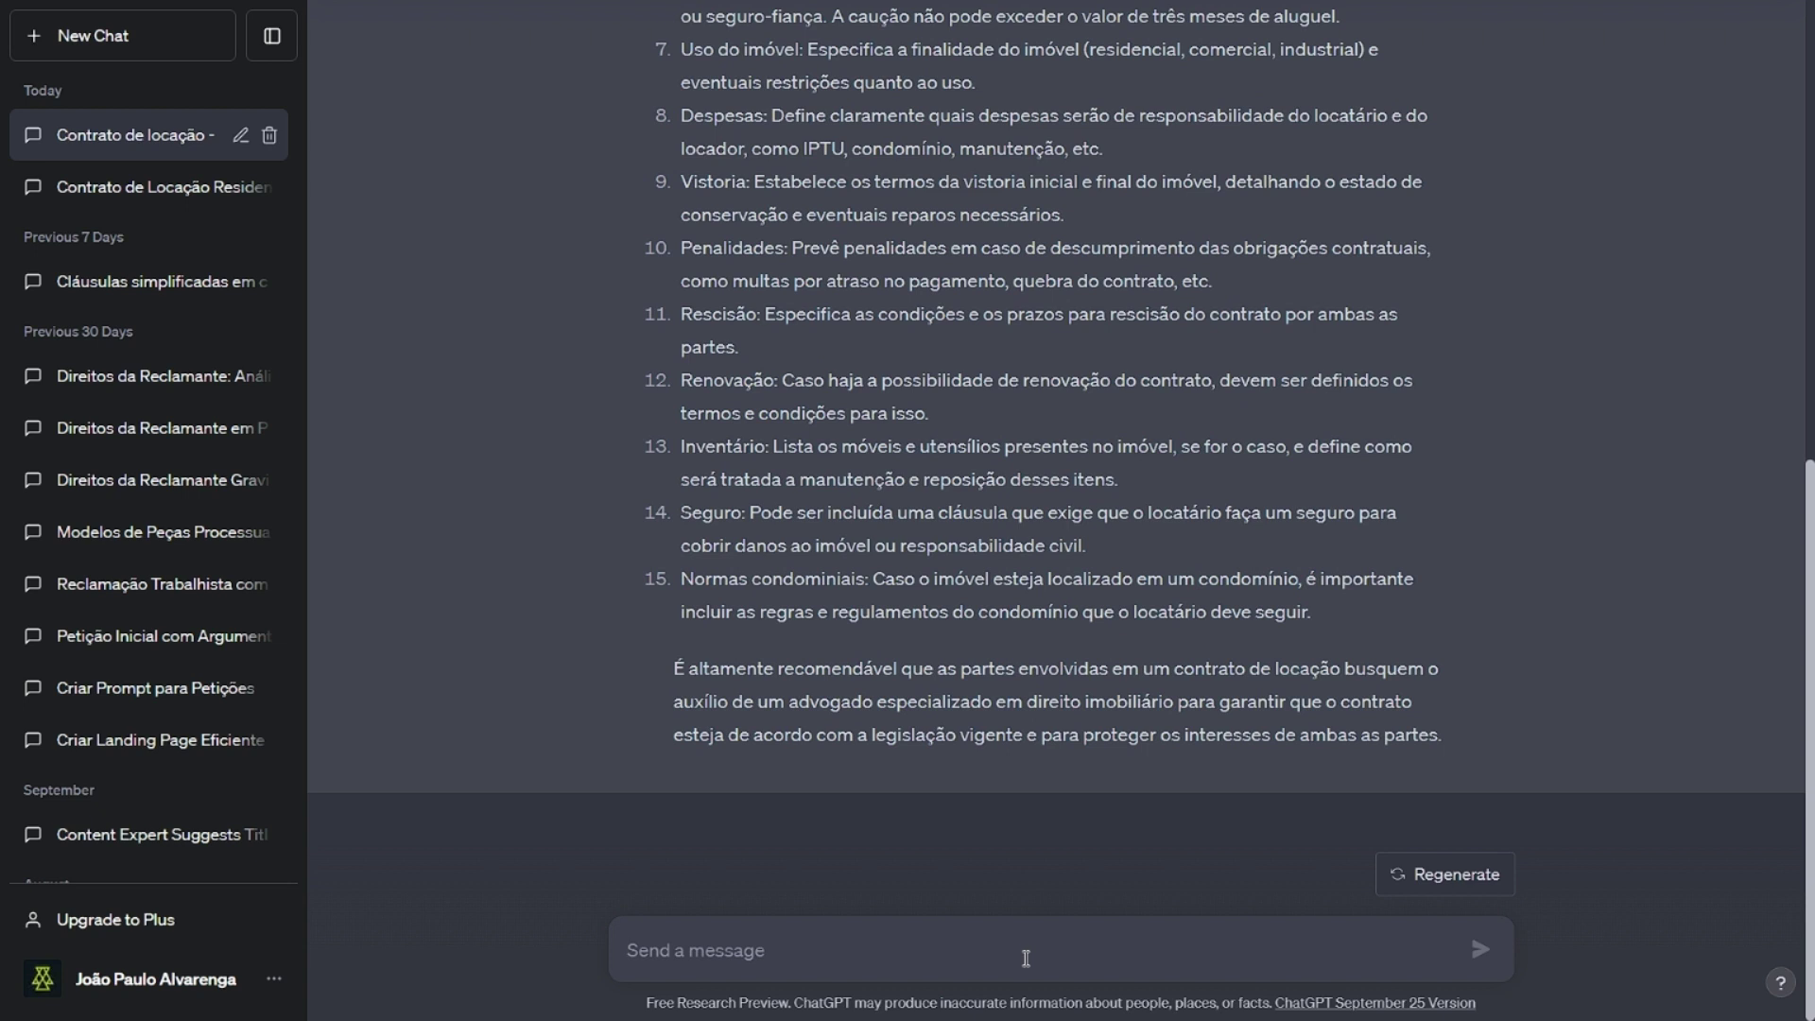
- Send the follow-up "Existem outras cláusulas que poderiam ser indispensáveis, pensando na segurança jurídicas dos envolvidos nesse contrato?"
text(E)
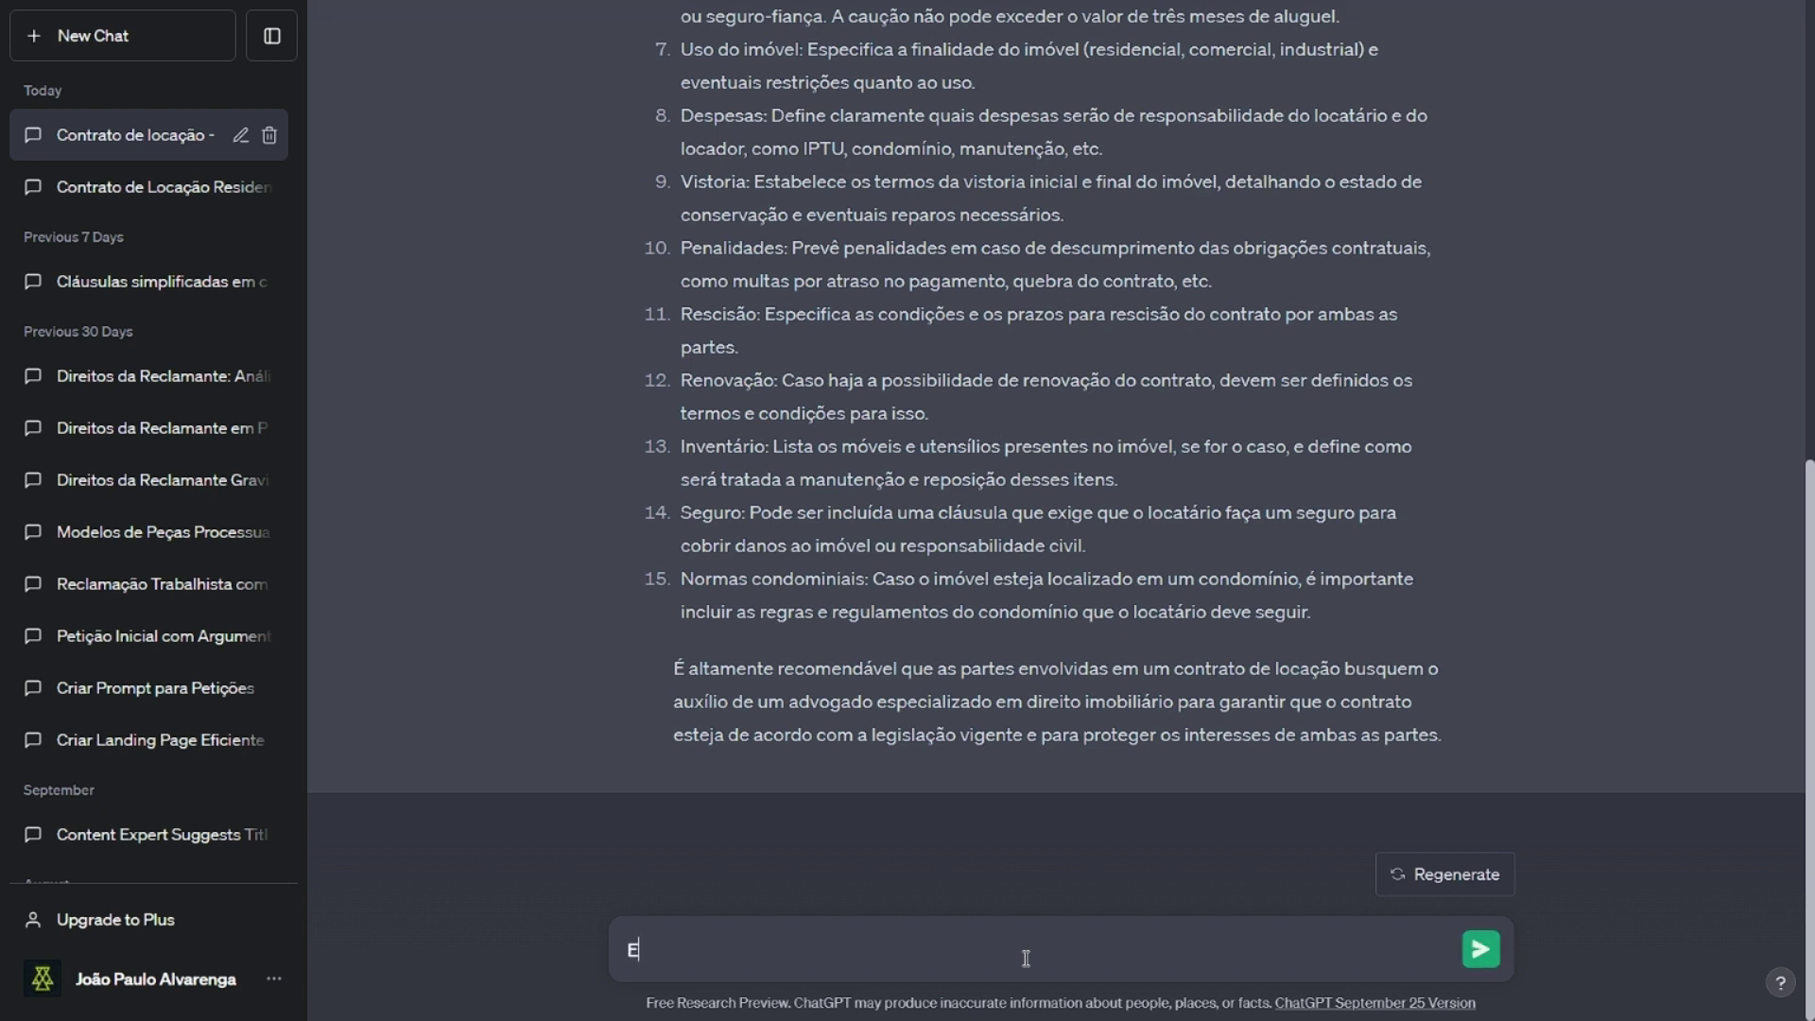
text(xistem mais a)
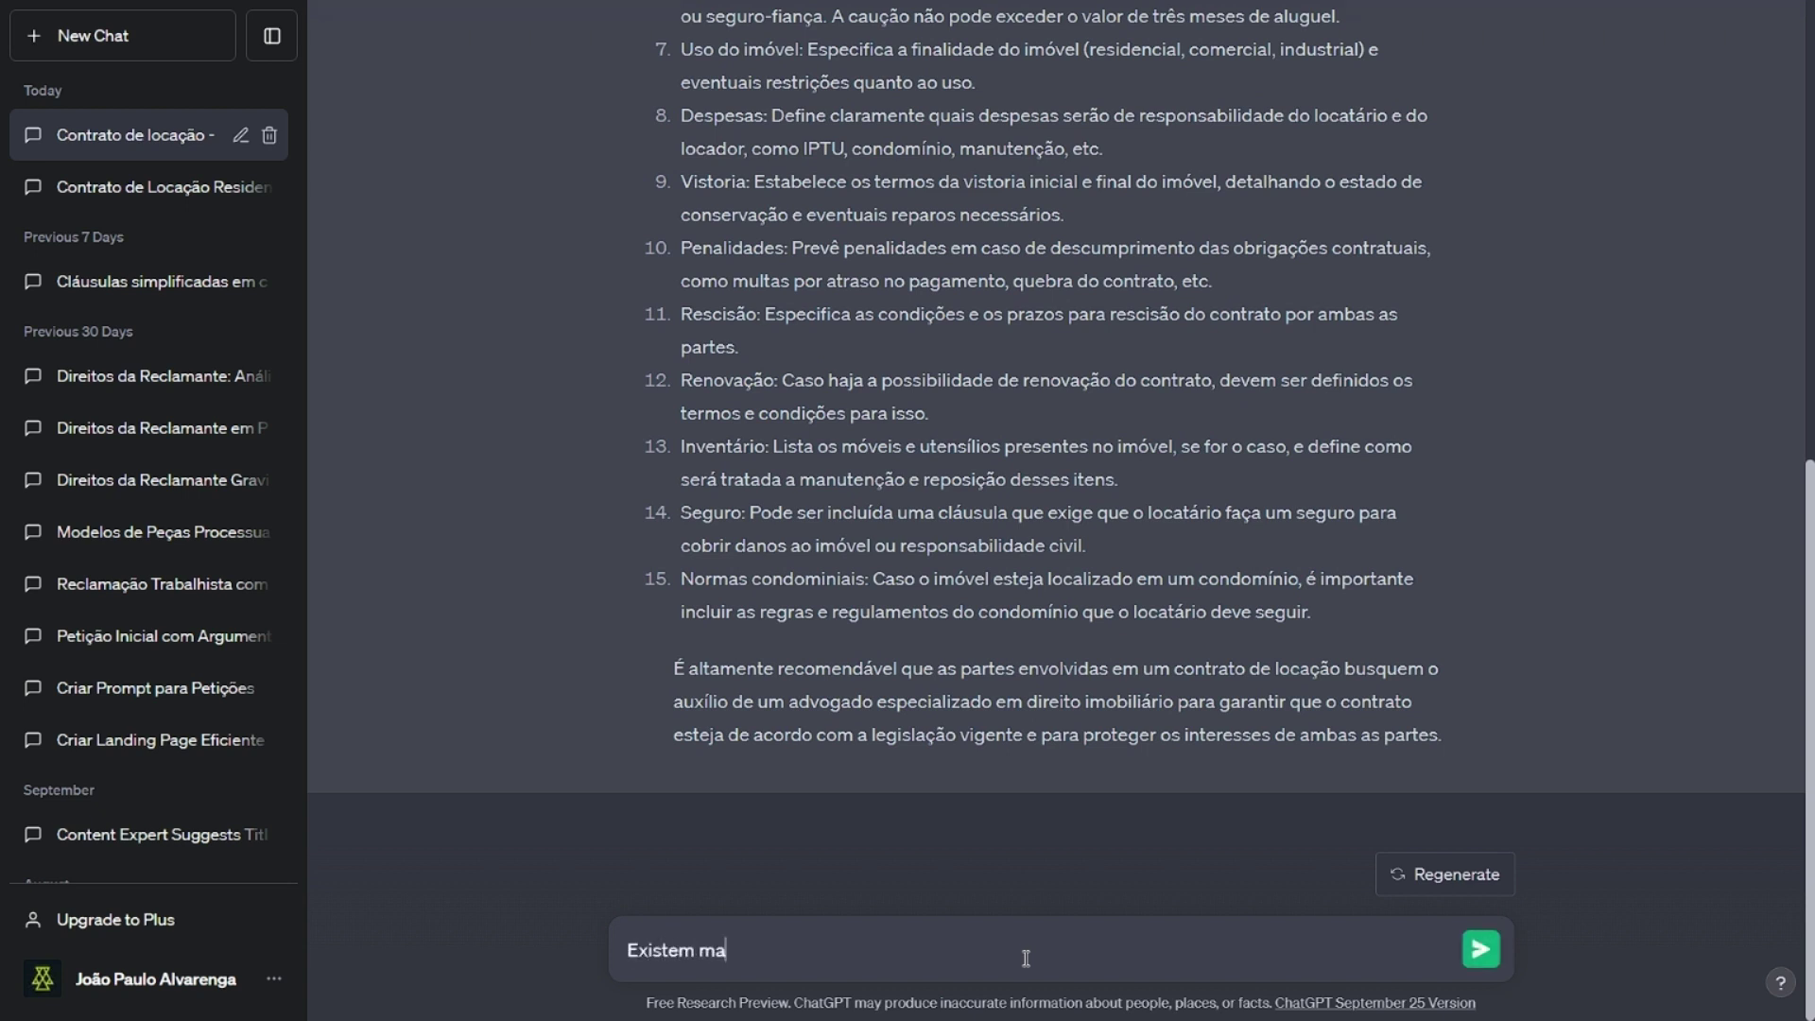
key(BackSpace)
key(BackSpace)
key(BackSpace)
key(BackSpace)
key(BackSpace)
key(BackSpace)
key(BackSpace)
key(BackSpace)
text(outra)
key(BackSpace)
key(BackSpace)
key(BackSpace)
key(BackSpace)
key(BackSpace)
key(BackSpace)
text(m outras cláusulas que poderi)
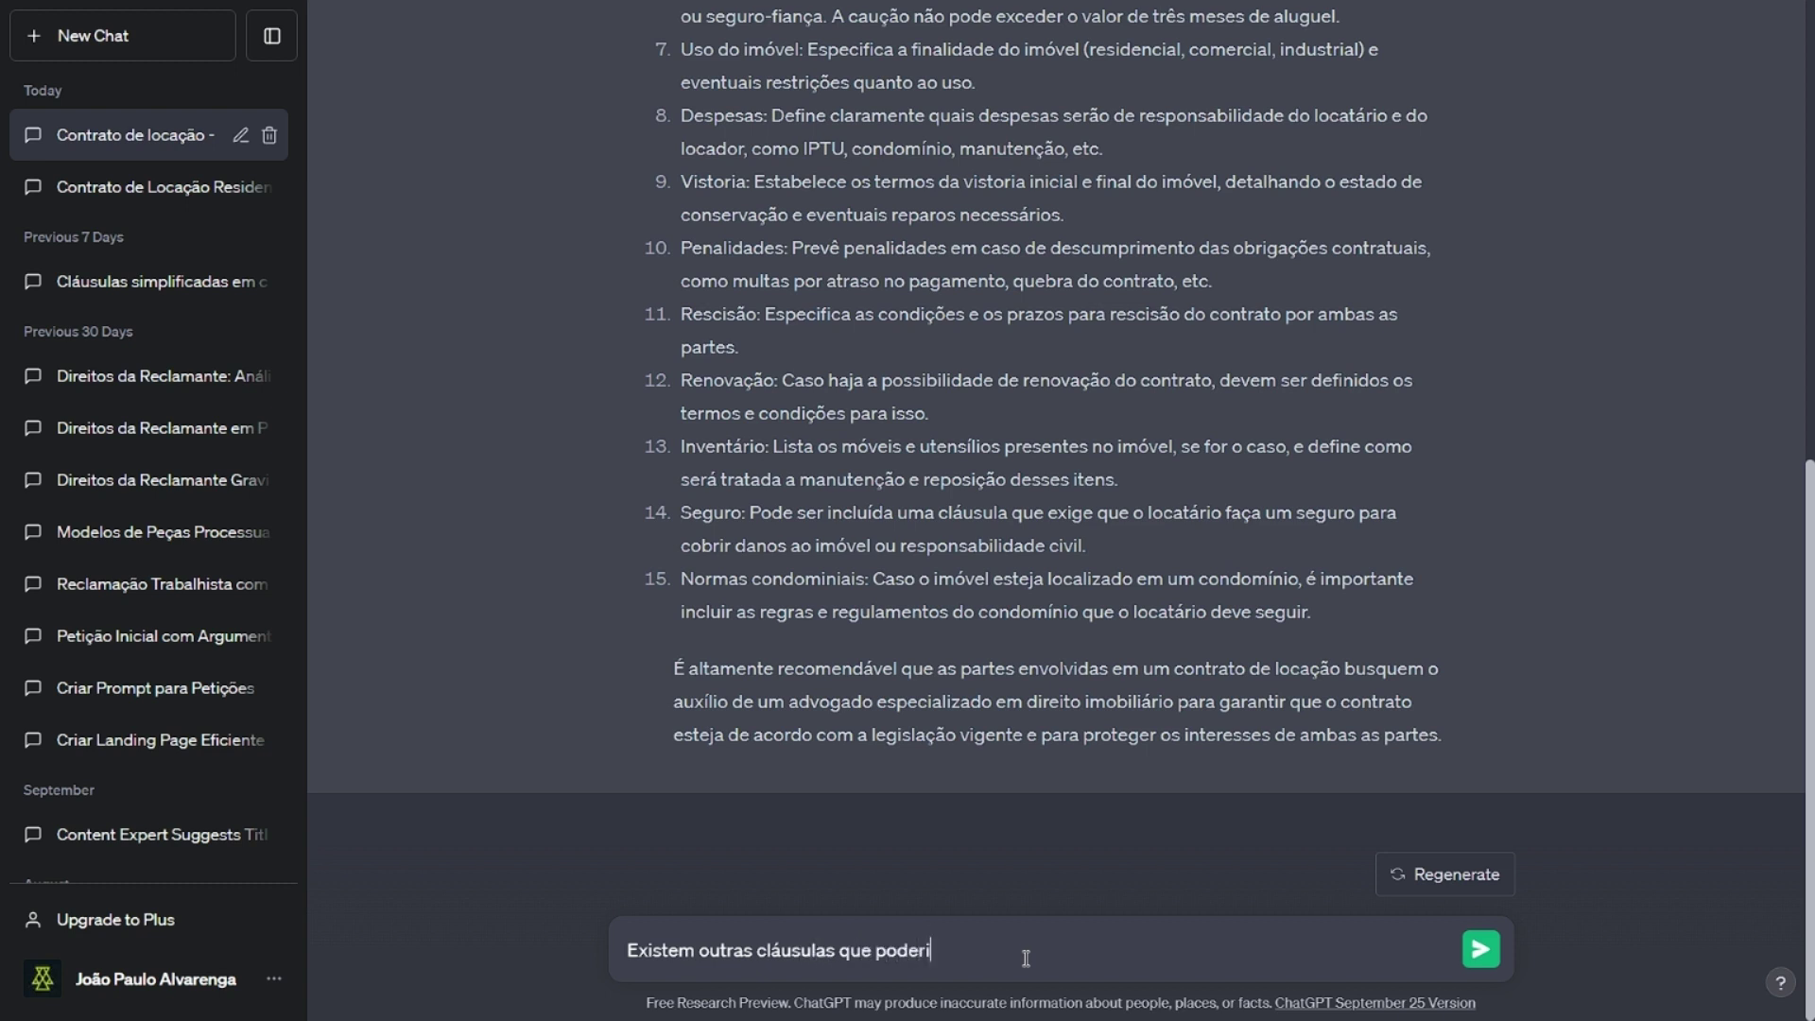
text(am ser indispensáveis, pen)
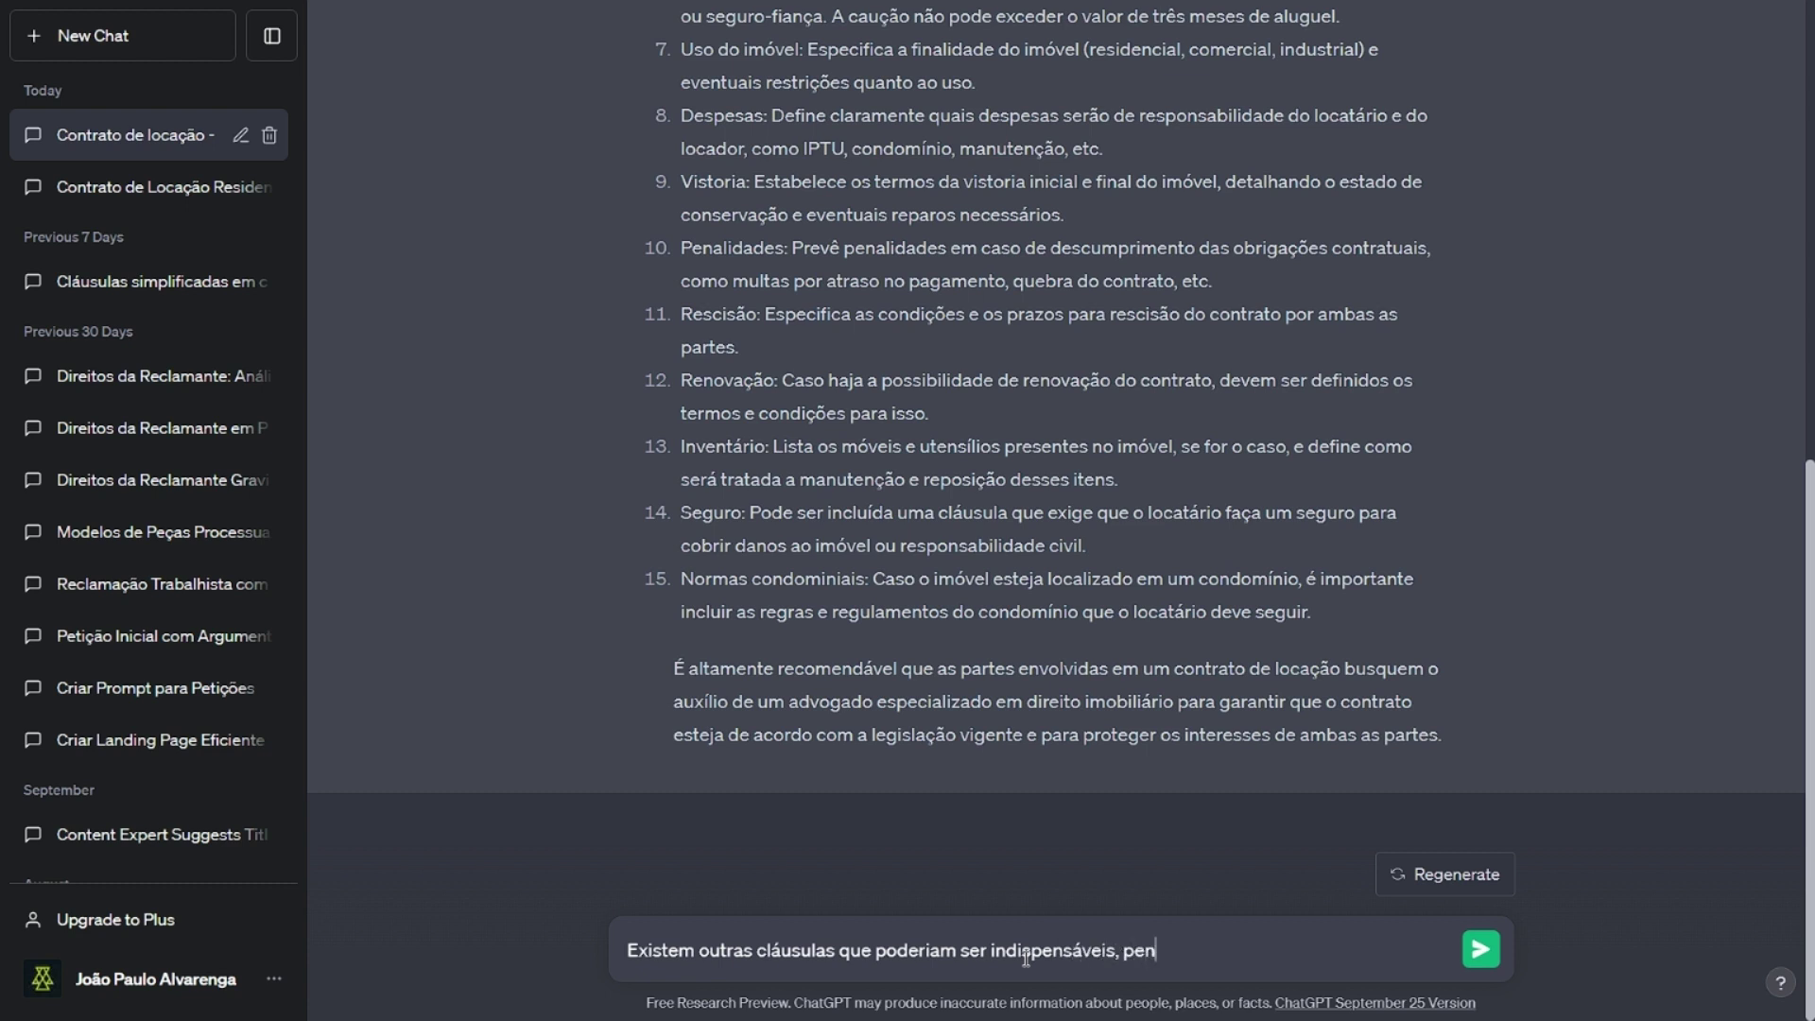
text(sando na segurança jur)
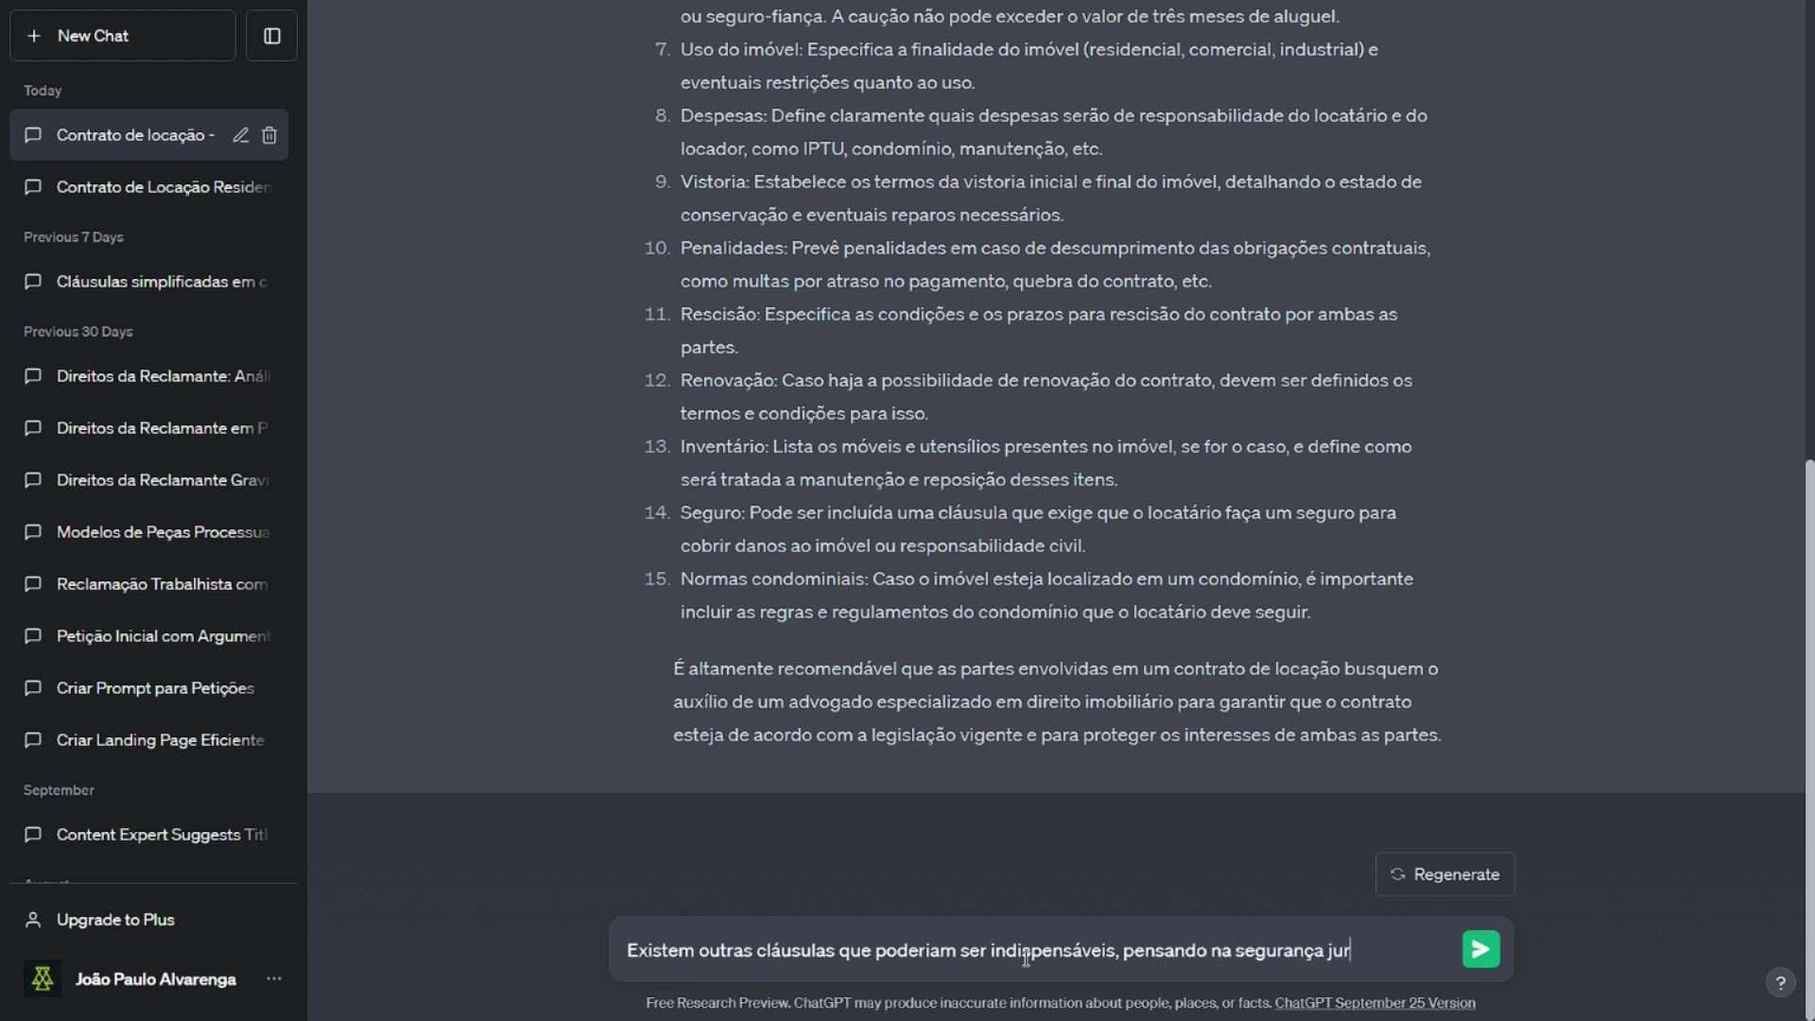
text(ídicas dos )
text(envolvidos n)
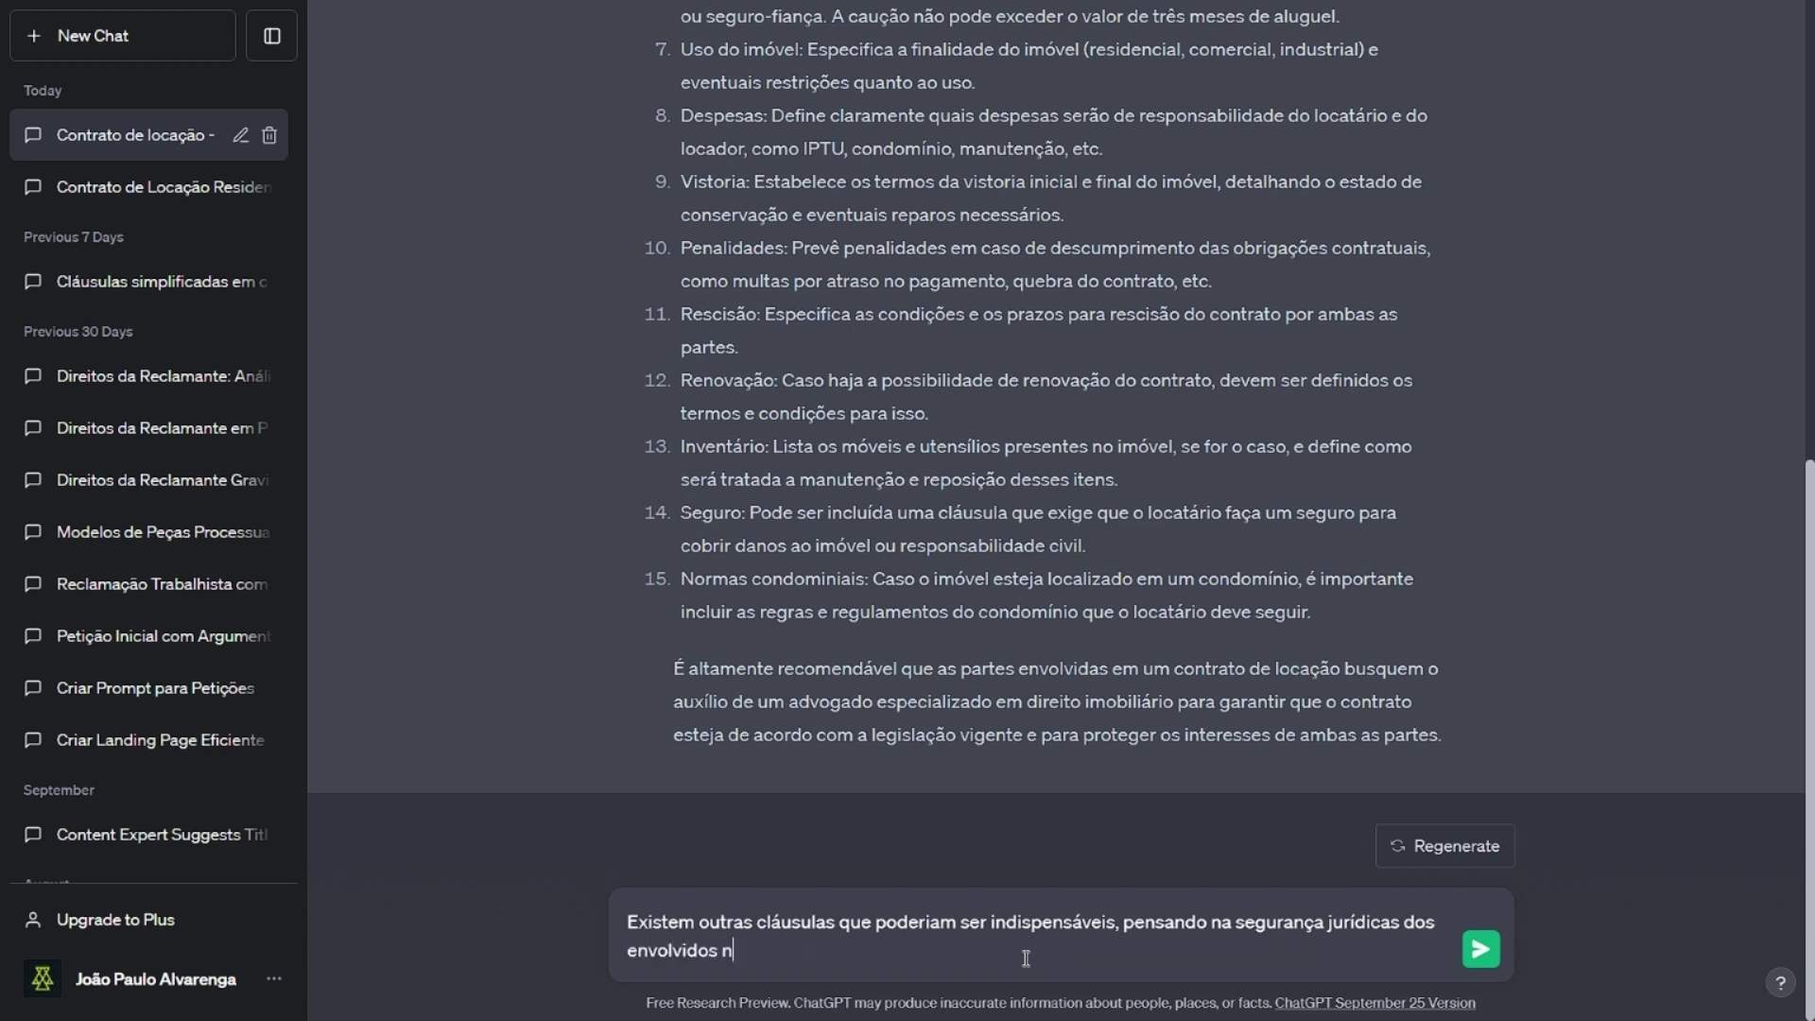
text(esse ton)
key(BackSpace)
key(BackSpace)
key(BackSpace)
text(contrato?)
key(Return)
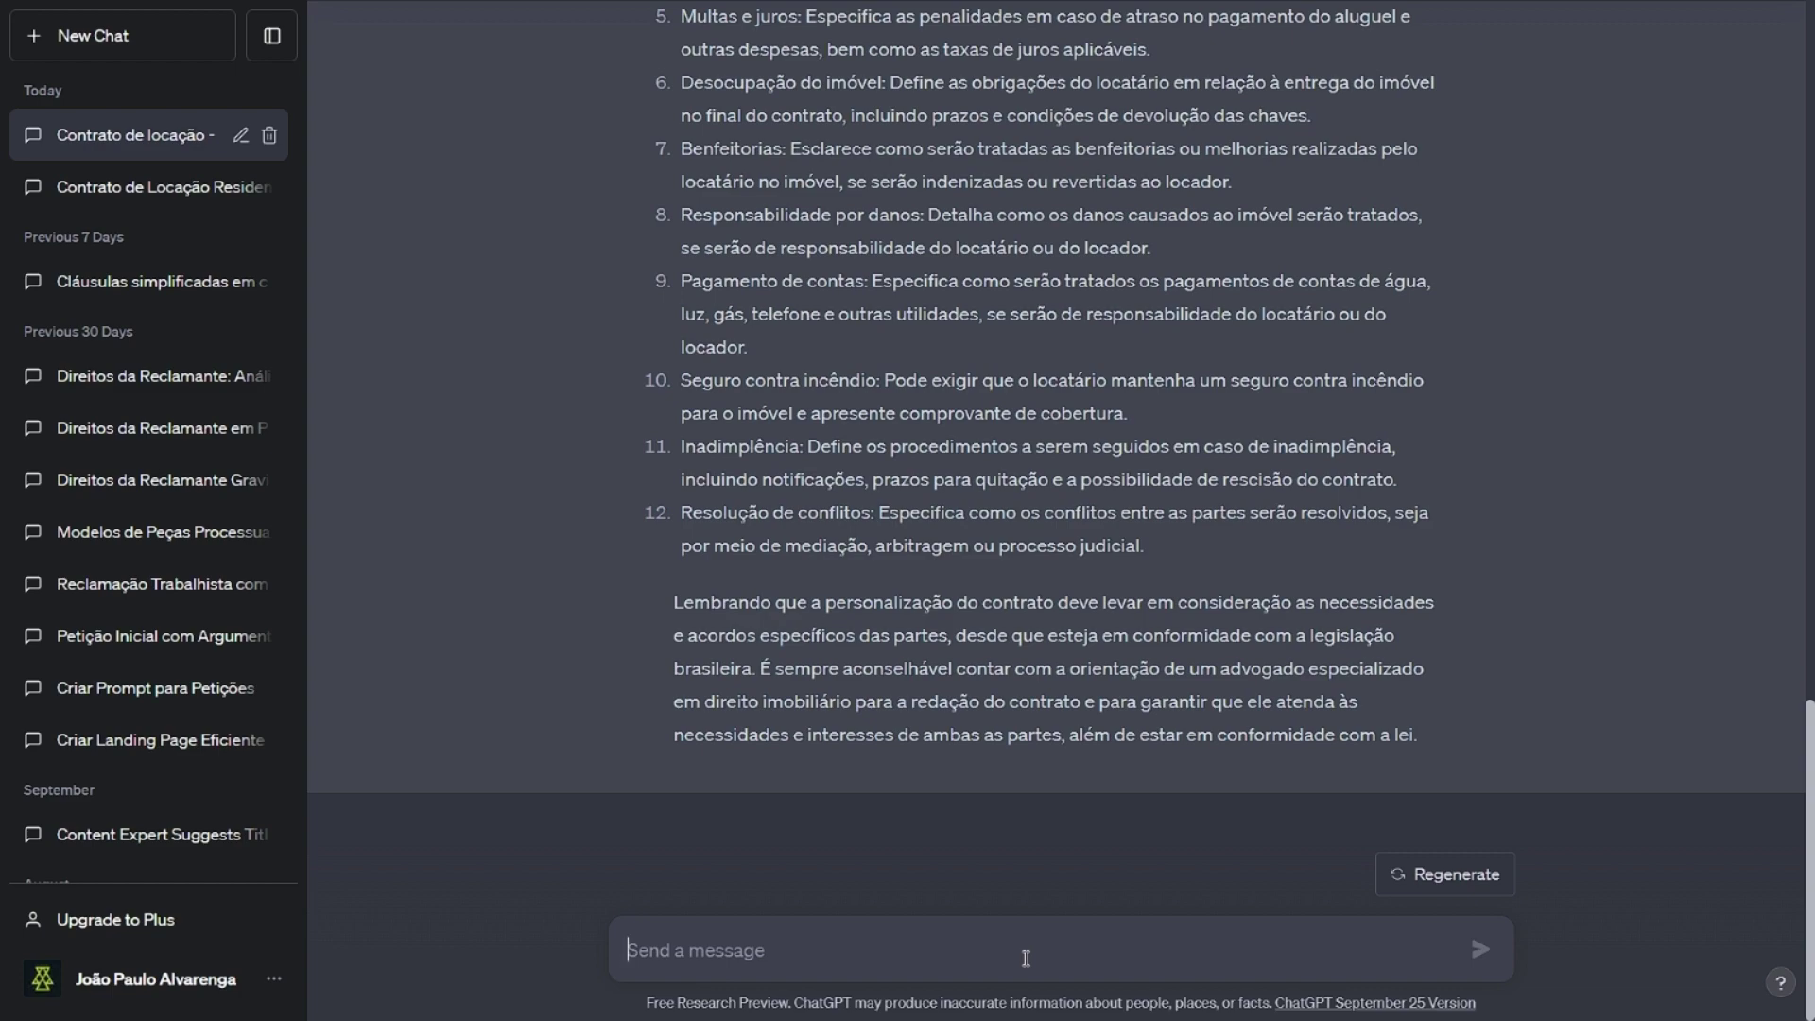
- Review the additional clauses in the new answer and compare them with the first answer's list of indispensable clauses
scroll(1078, 352, up, 15)
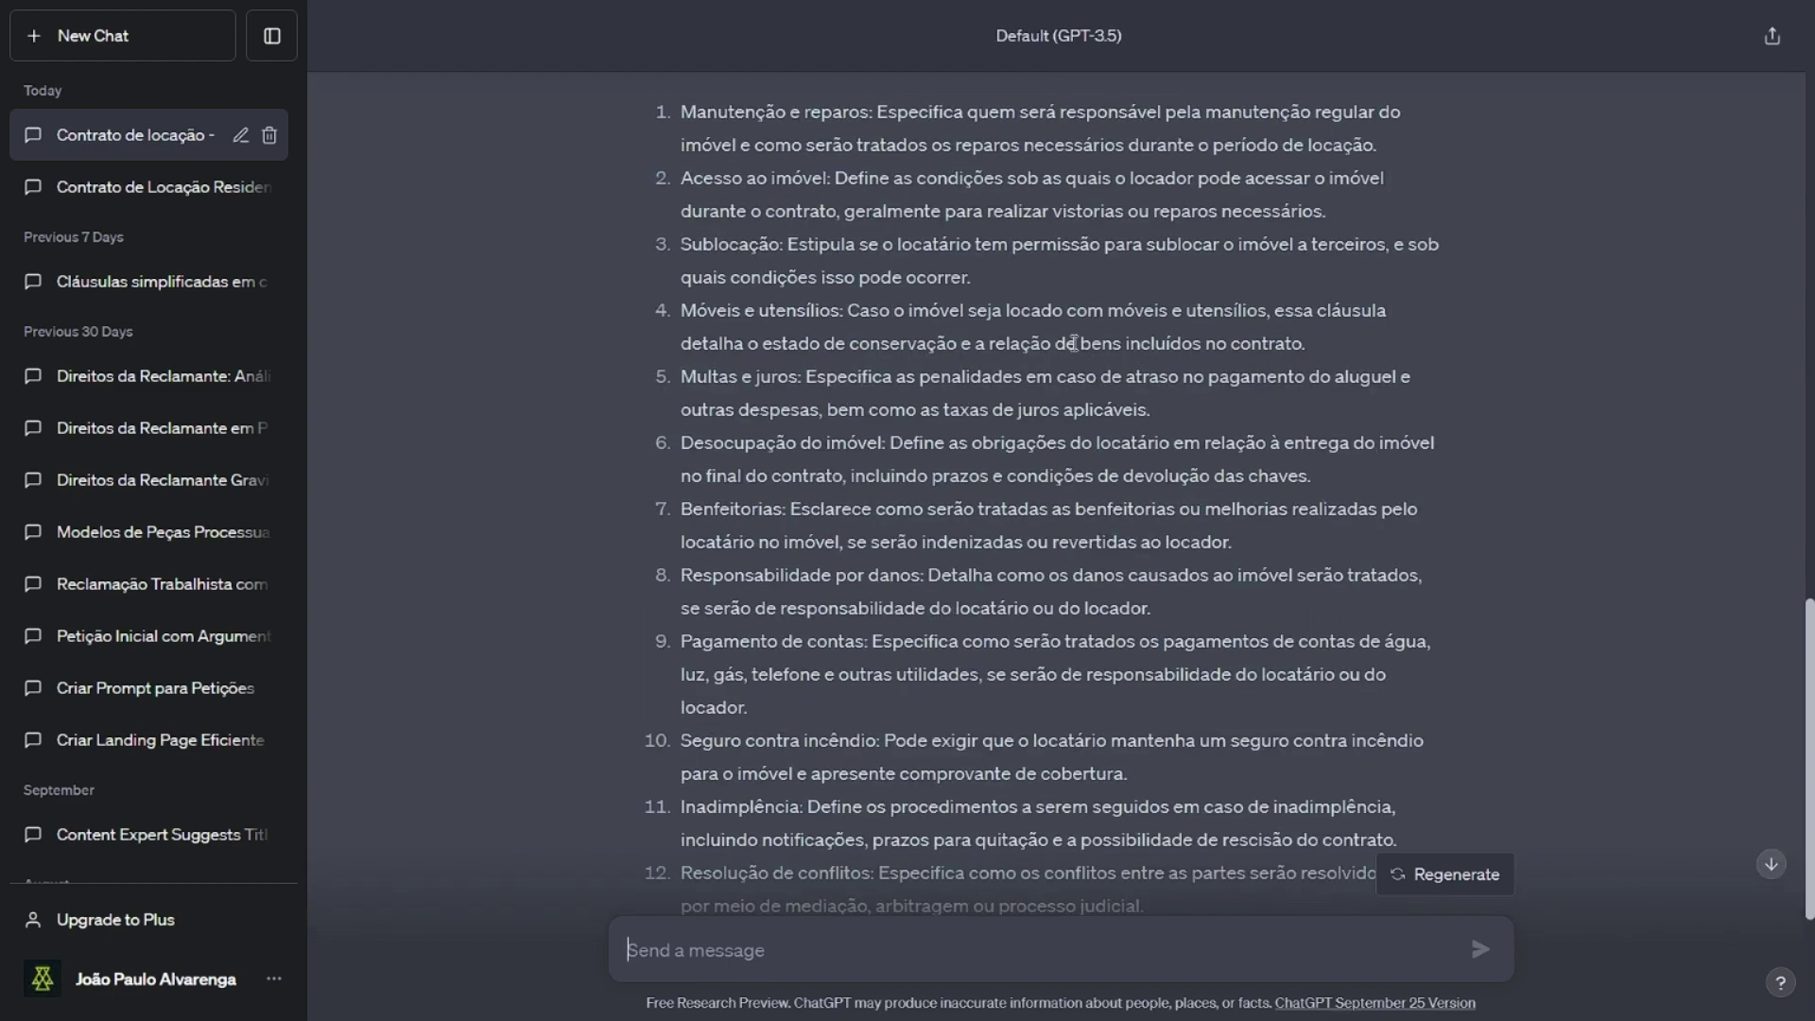
scroll(1074, 353, up, 6)
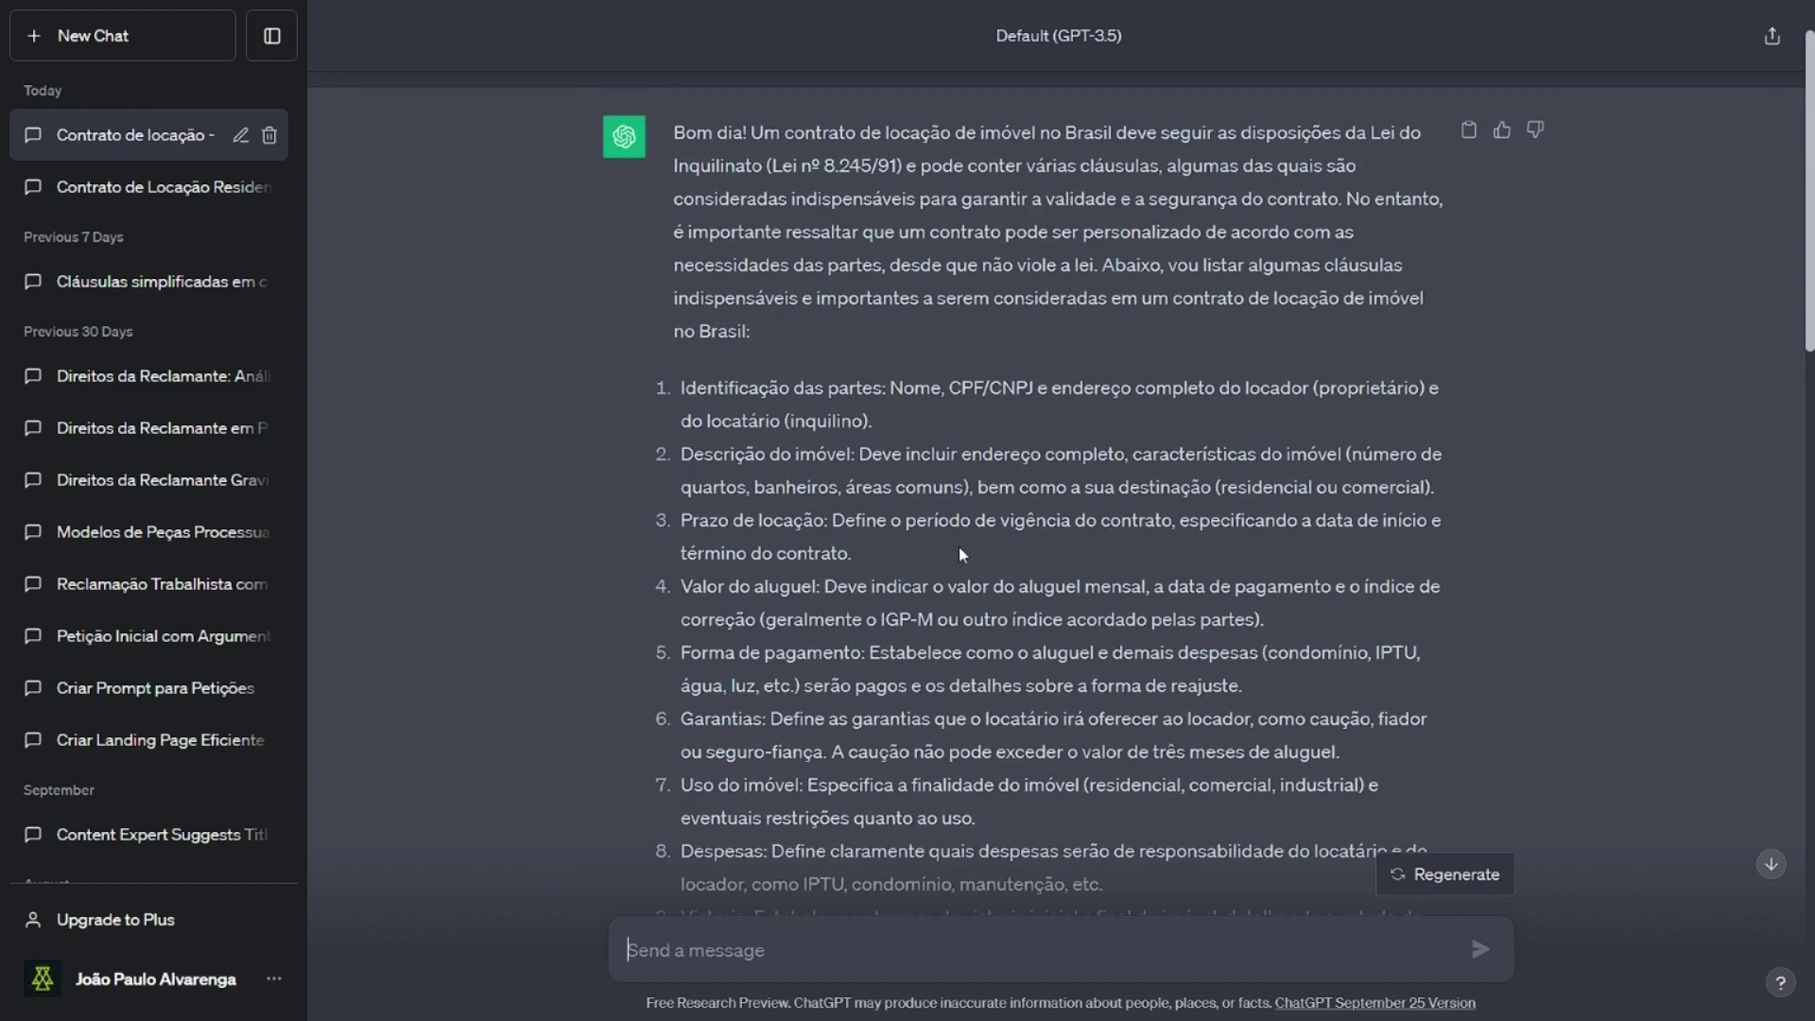
scroll(1052, 553, down, 10)
scroll(1052, 553, down, 10)
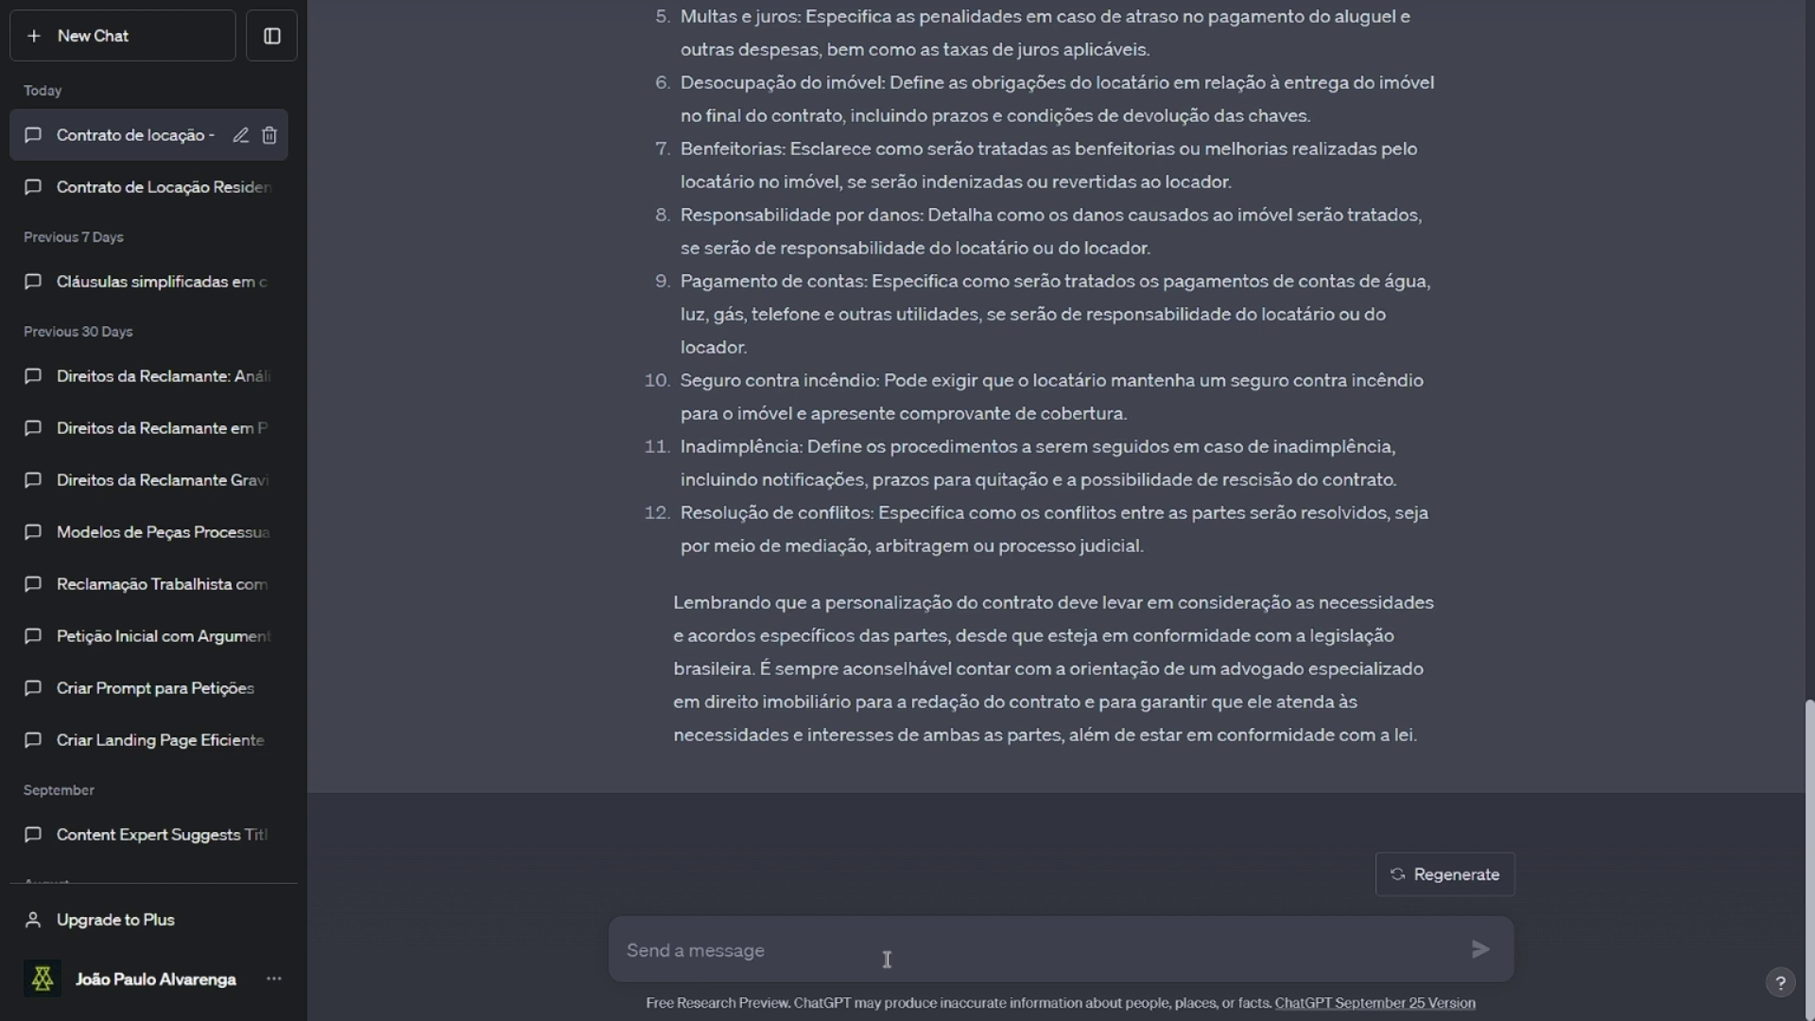
click(887, 958)
scroll(879, 586, up, 6)
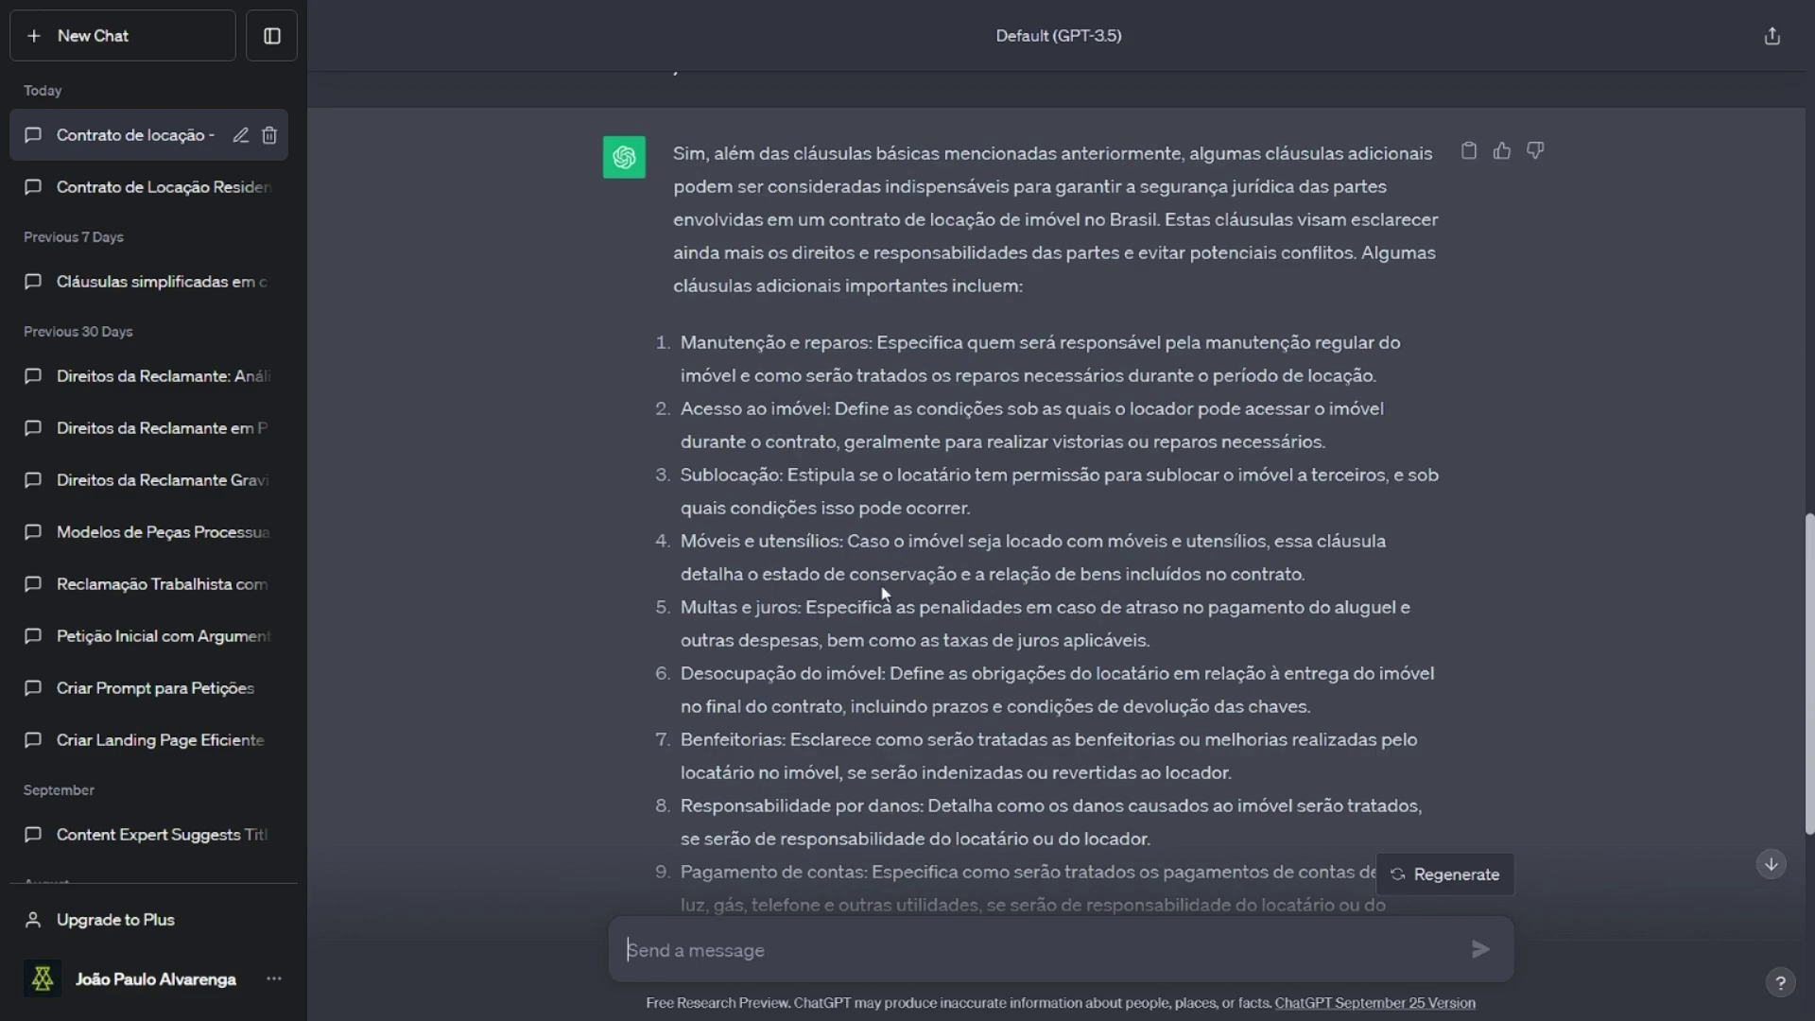
scroll(884, 592, up, 10)
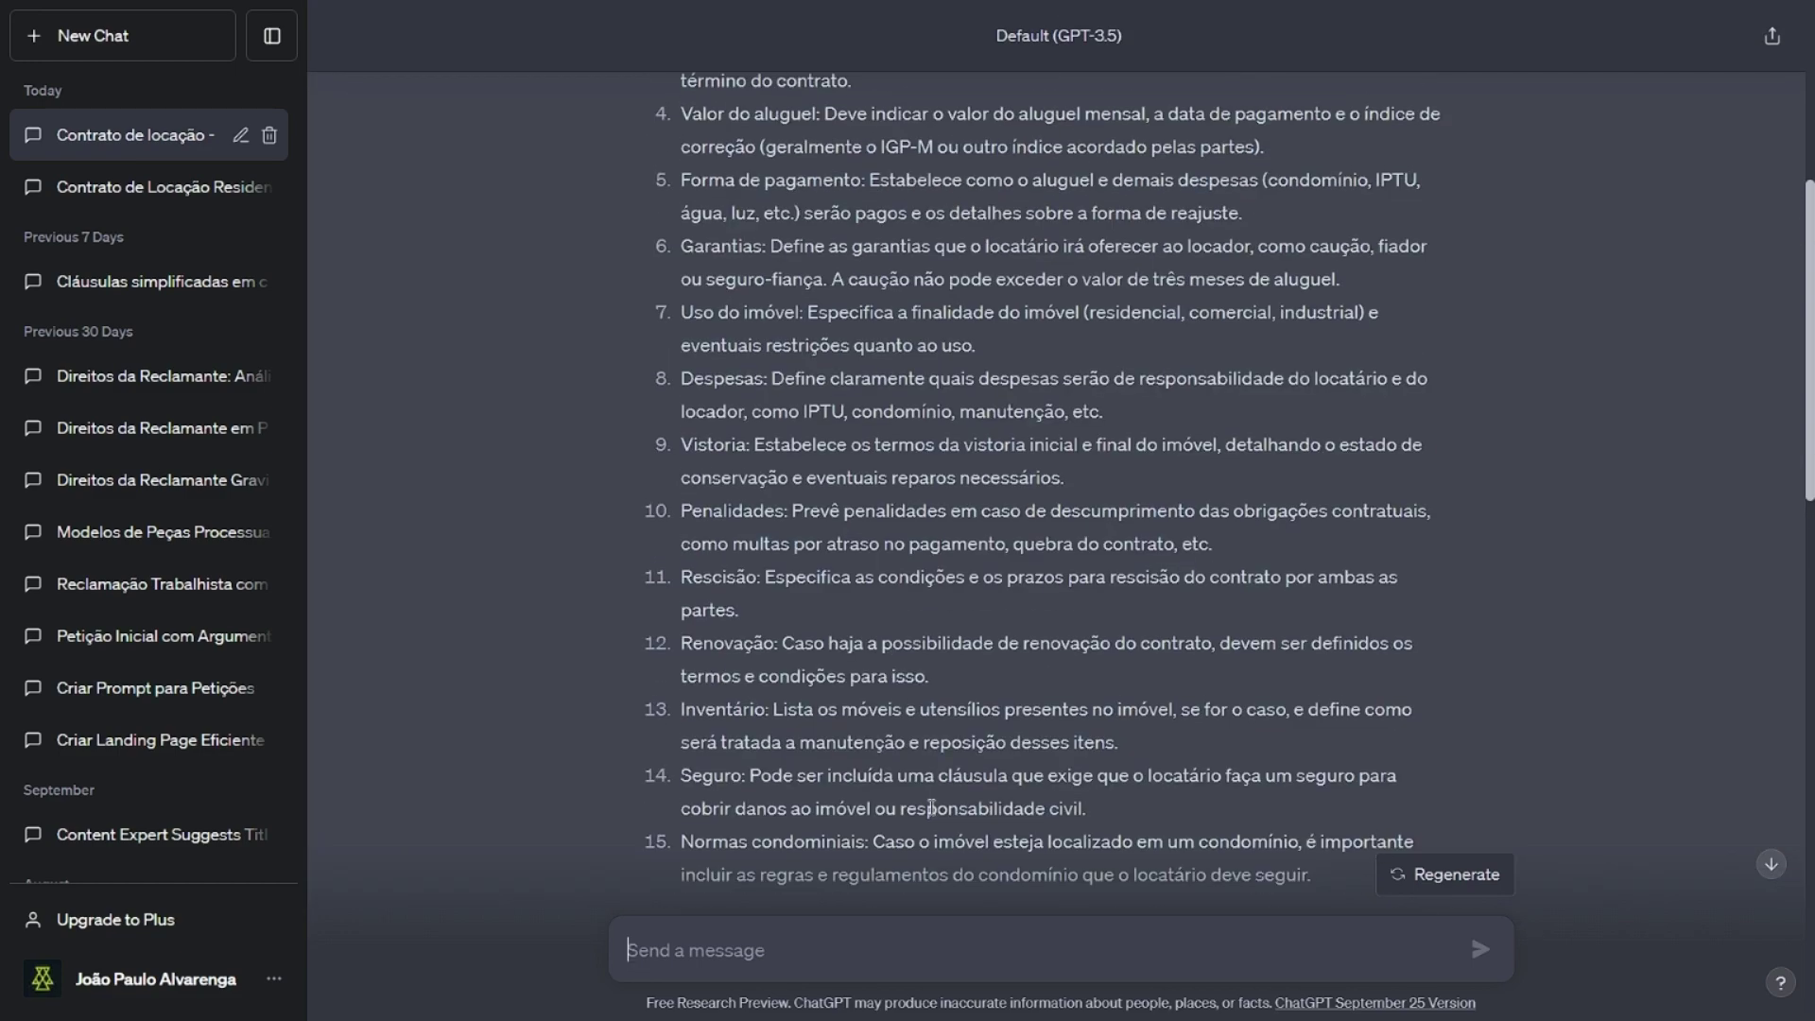
- Begin a new prompt with "Redija a cláusula referente ao tópico" and look through both clause lists for a topic
text(Red)
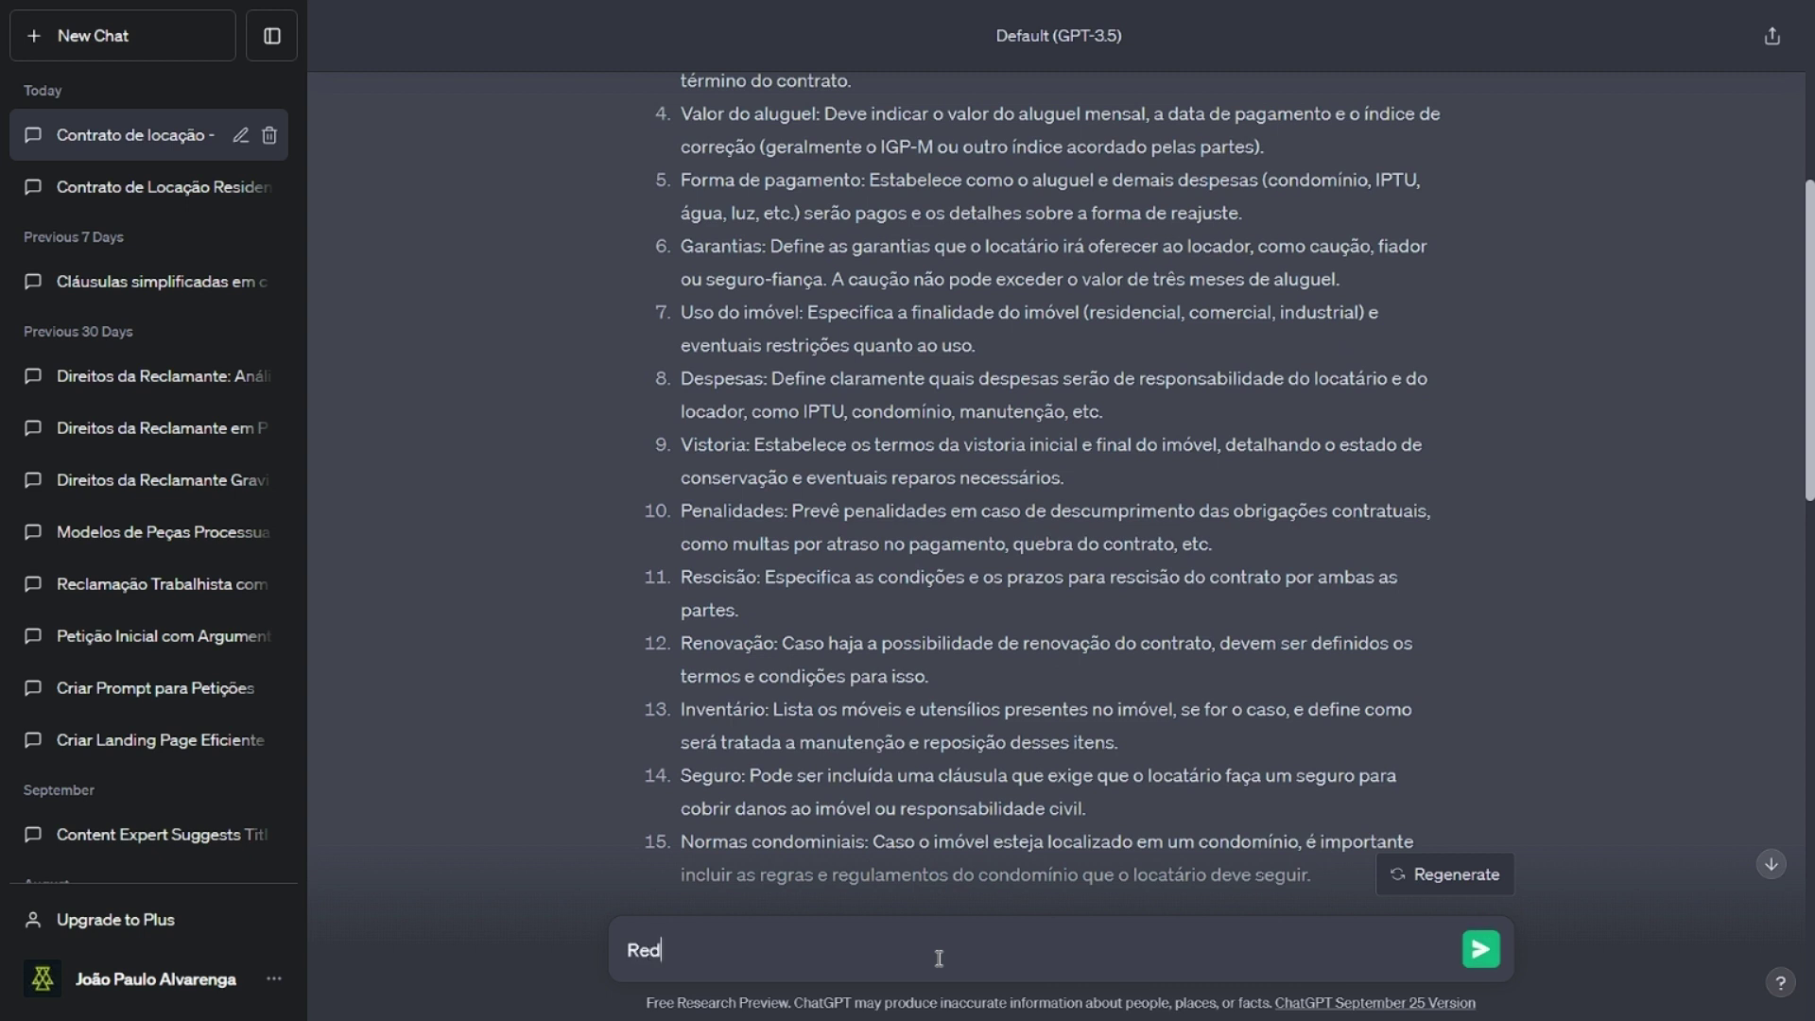
text(ija a cláusula referente a)
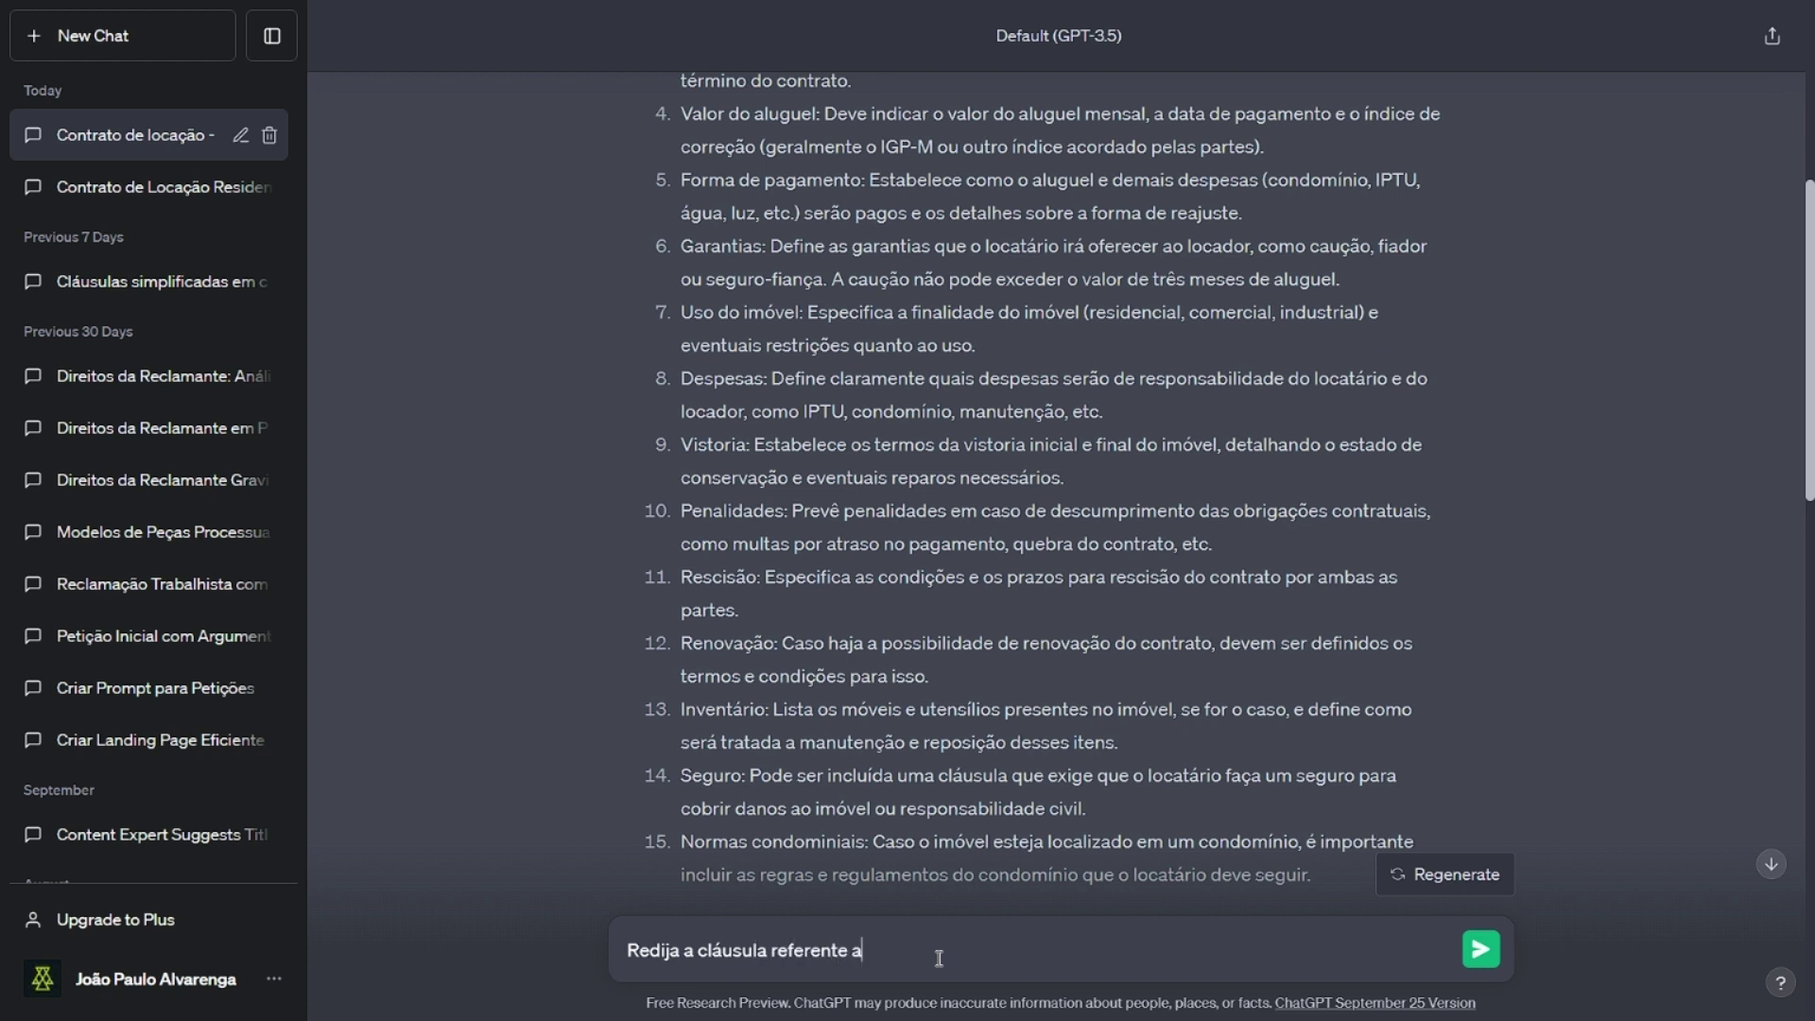
text(o tópico)
scroll(969, 815, up, 6)
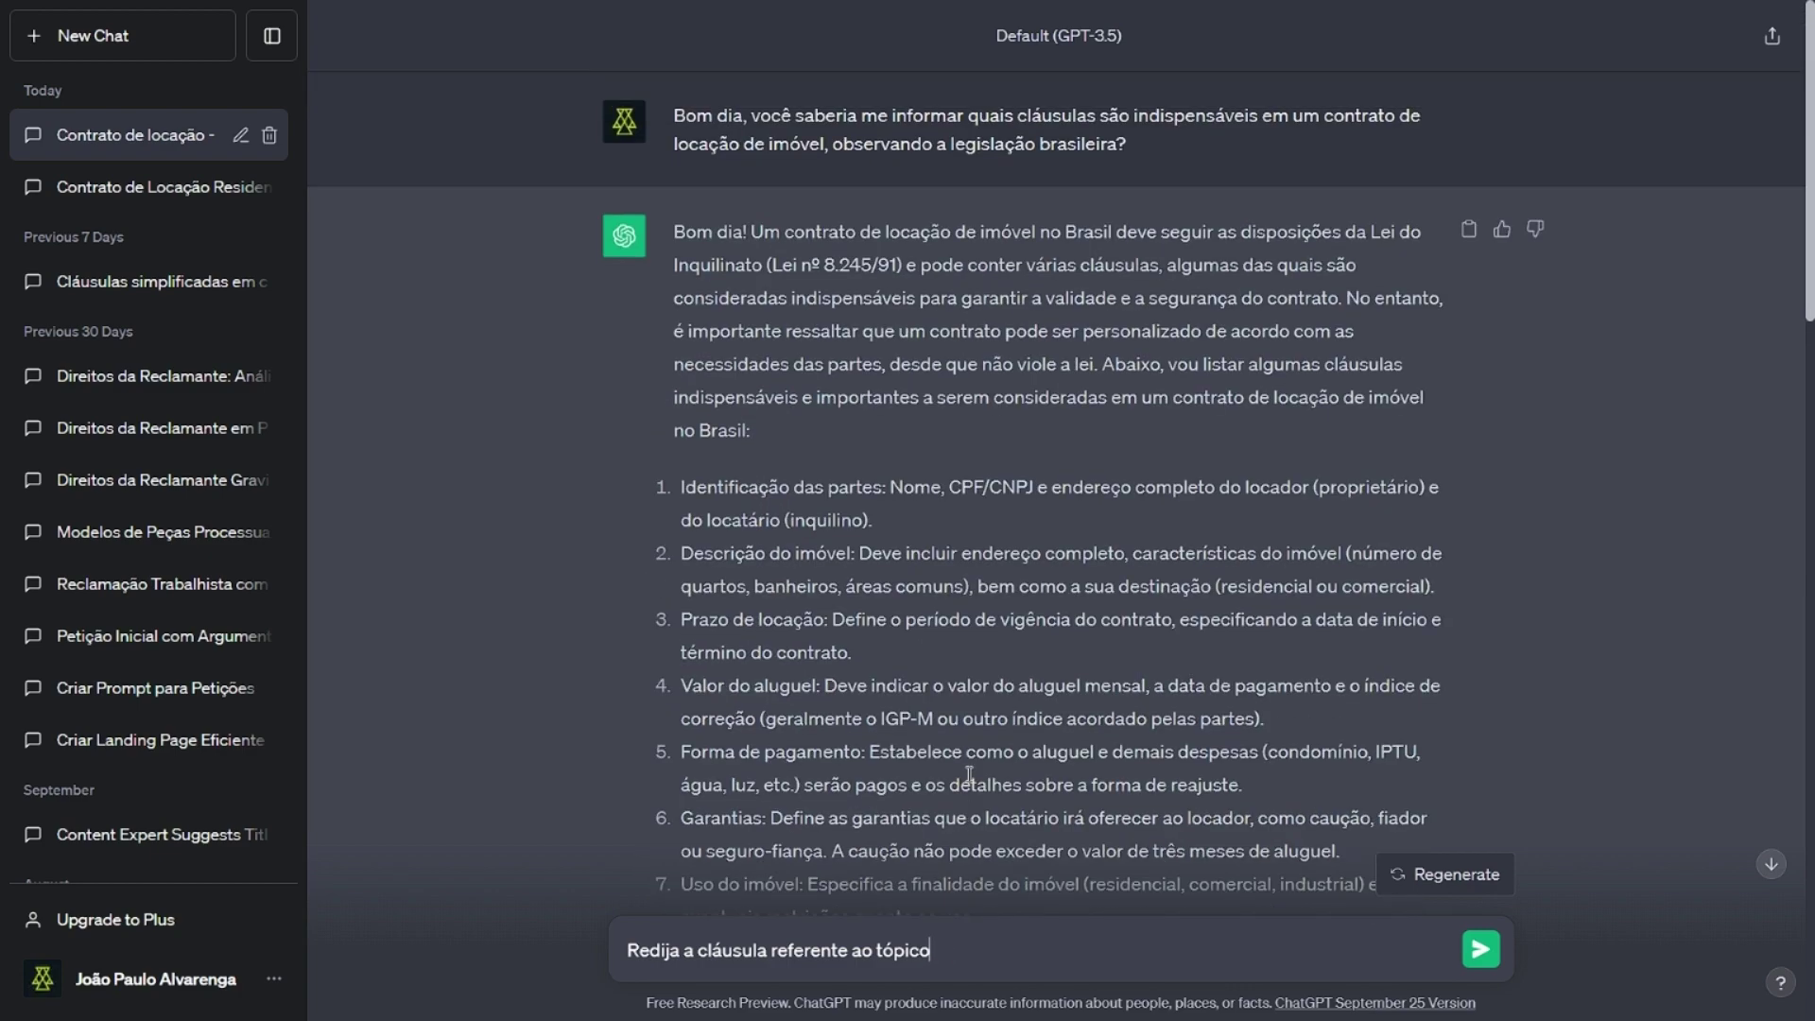
scroll(969, 773, down, 19)
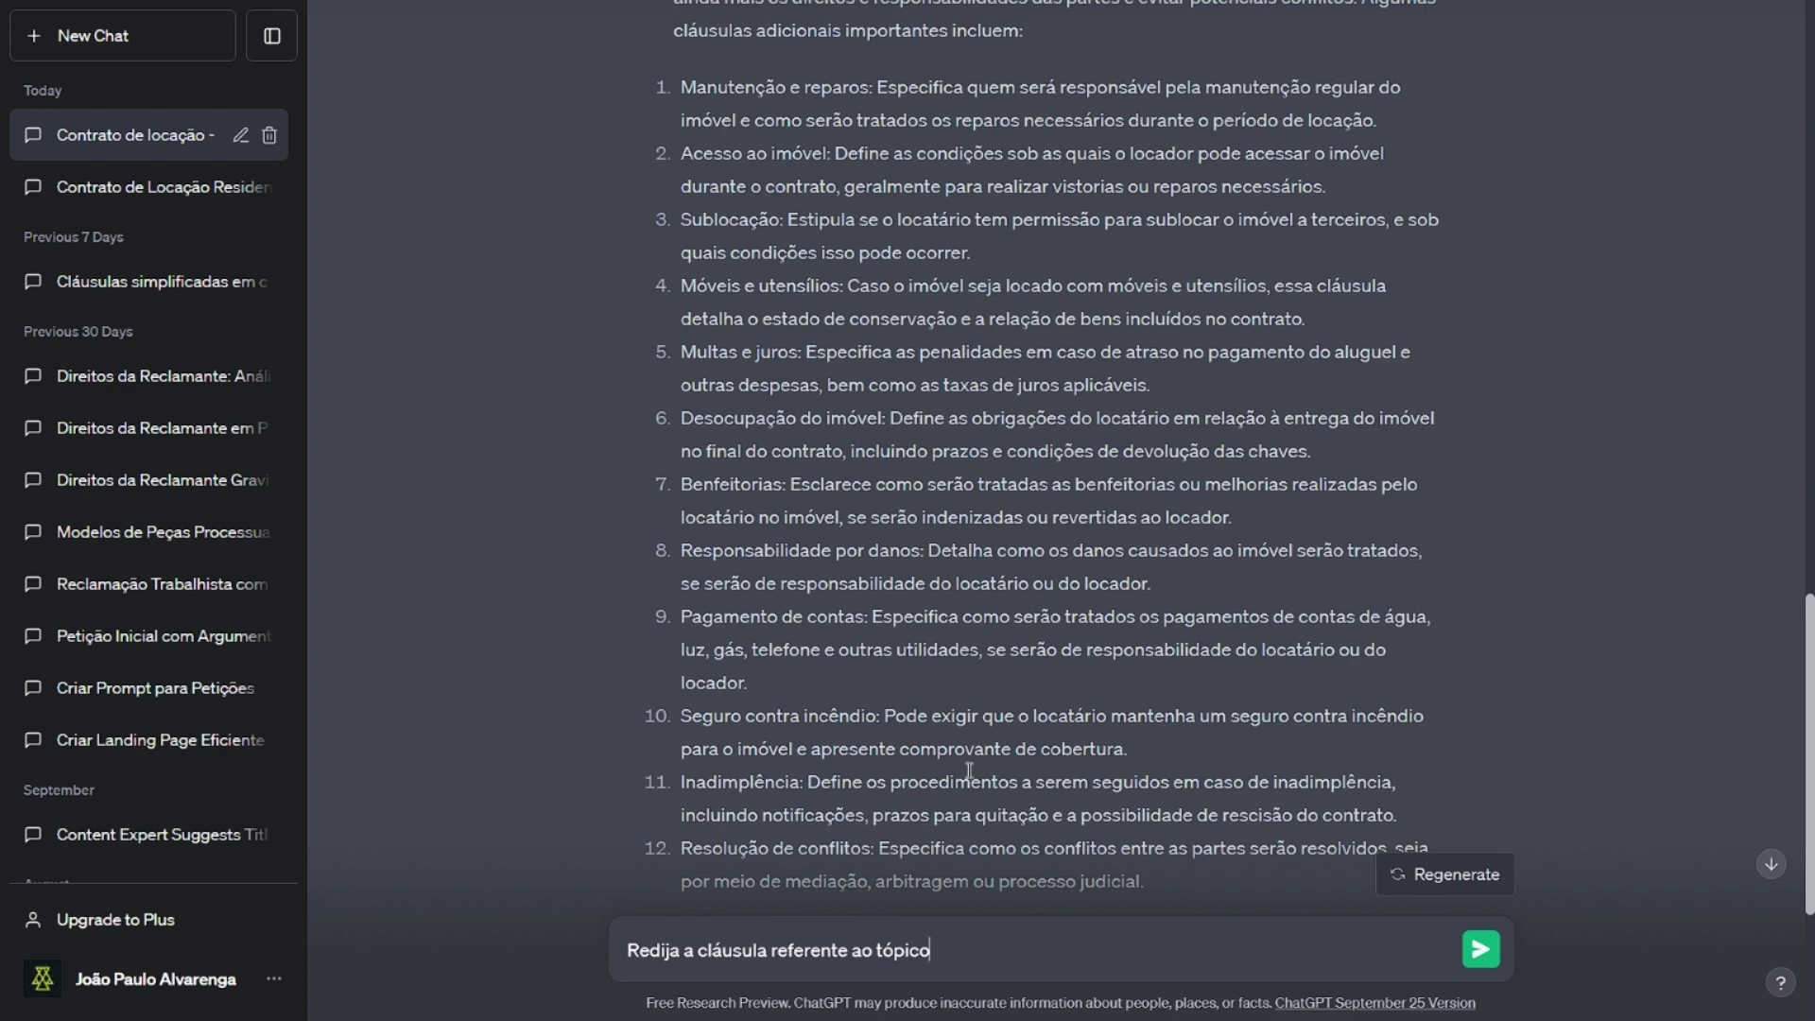
scroll(969, 770, up, 1)
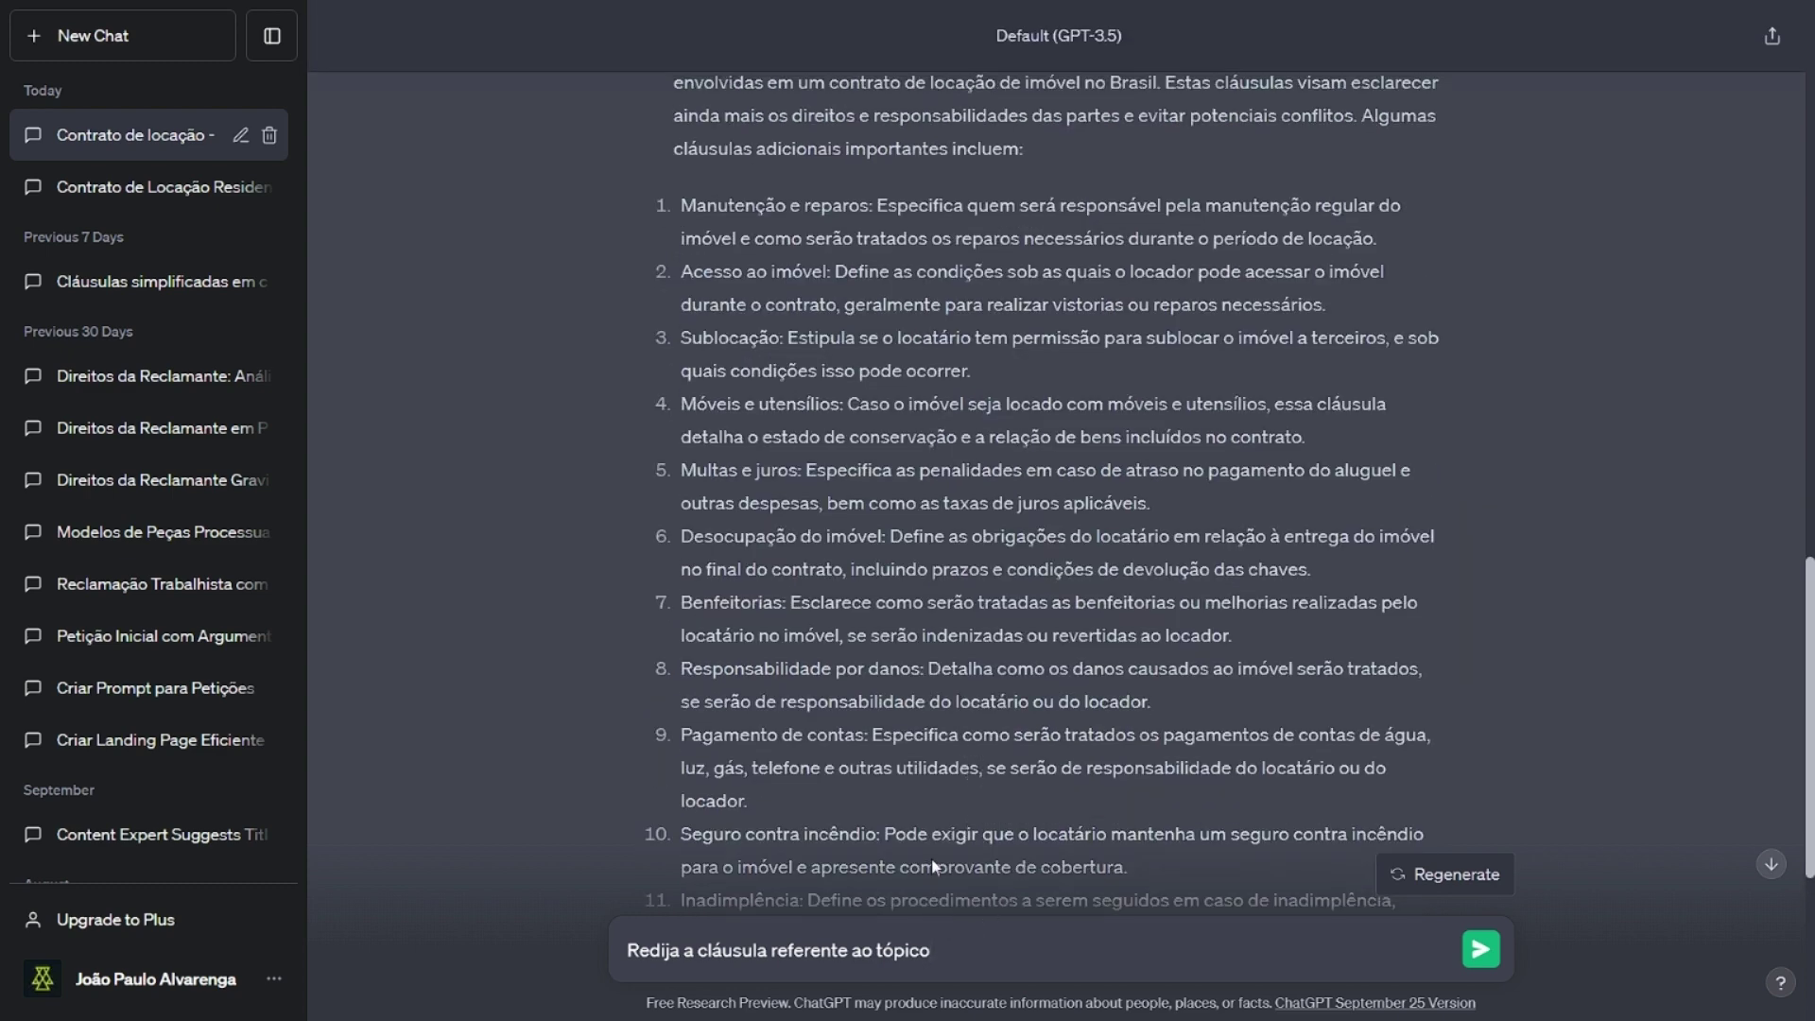
scroll(851, 349, up, 4)
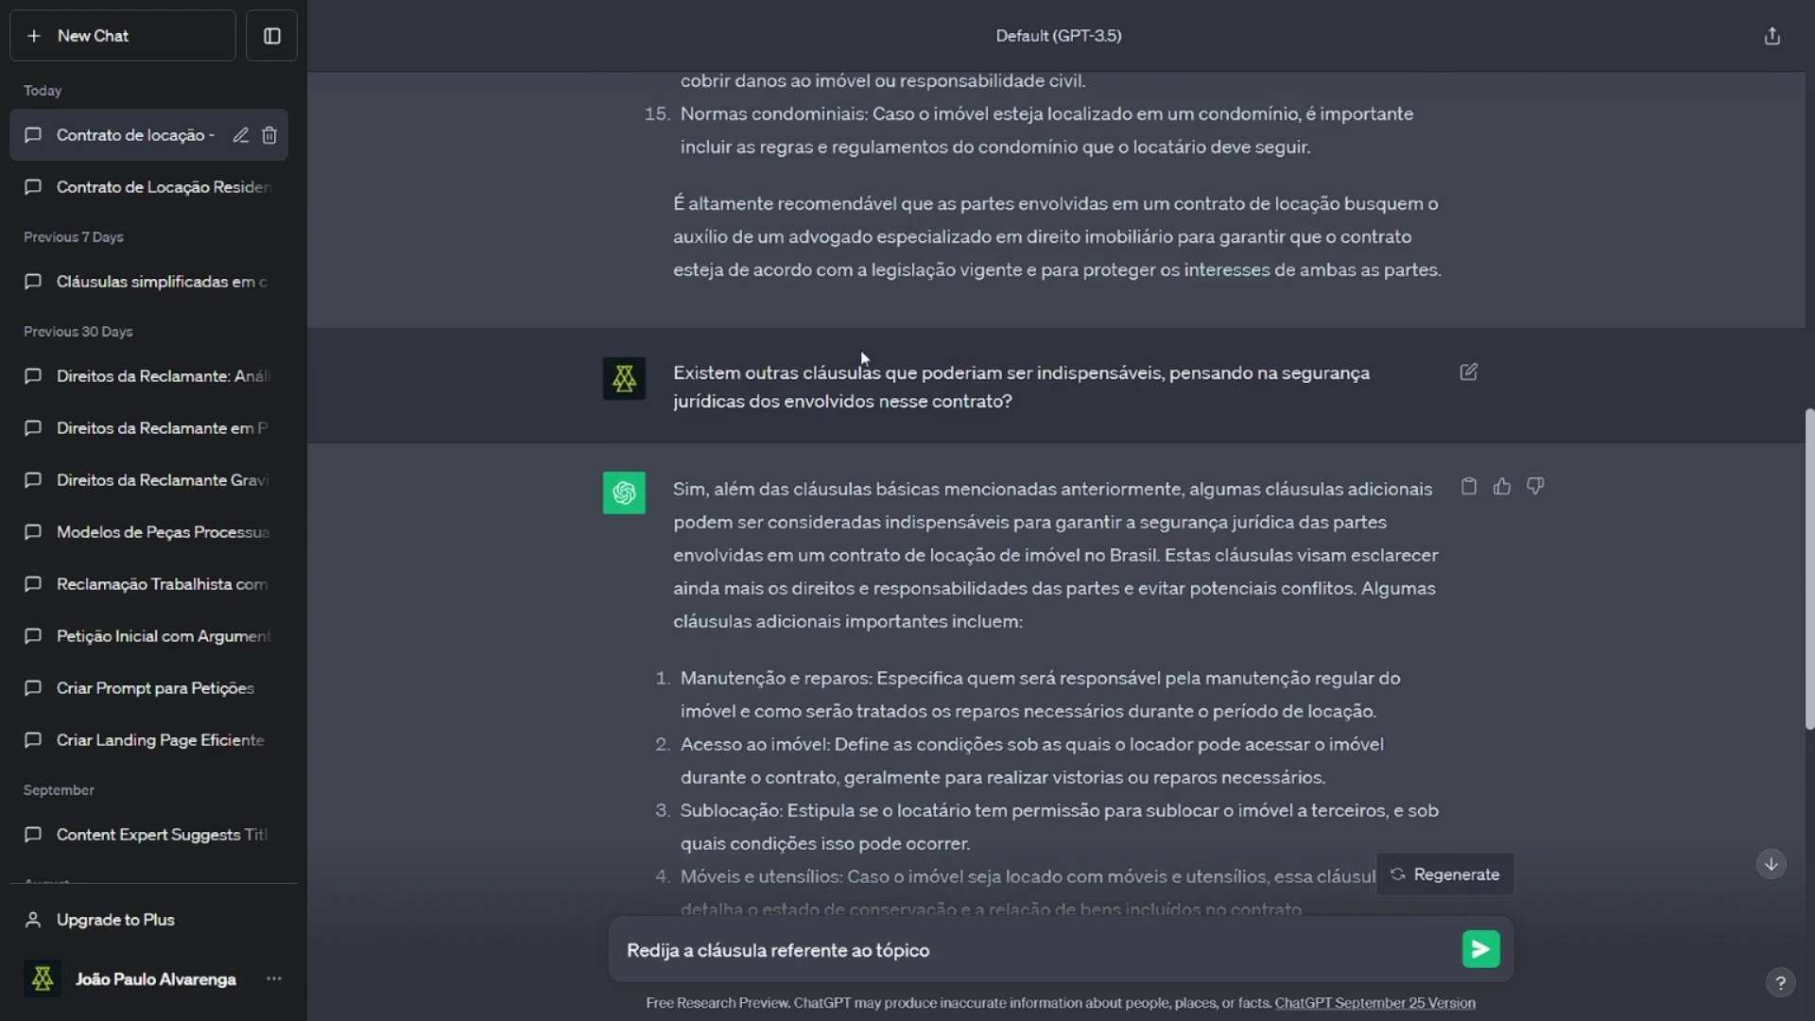
scroll(633, 553, down, 3)
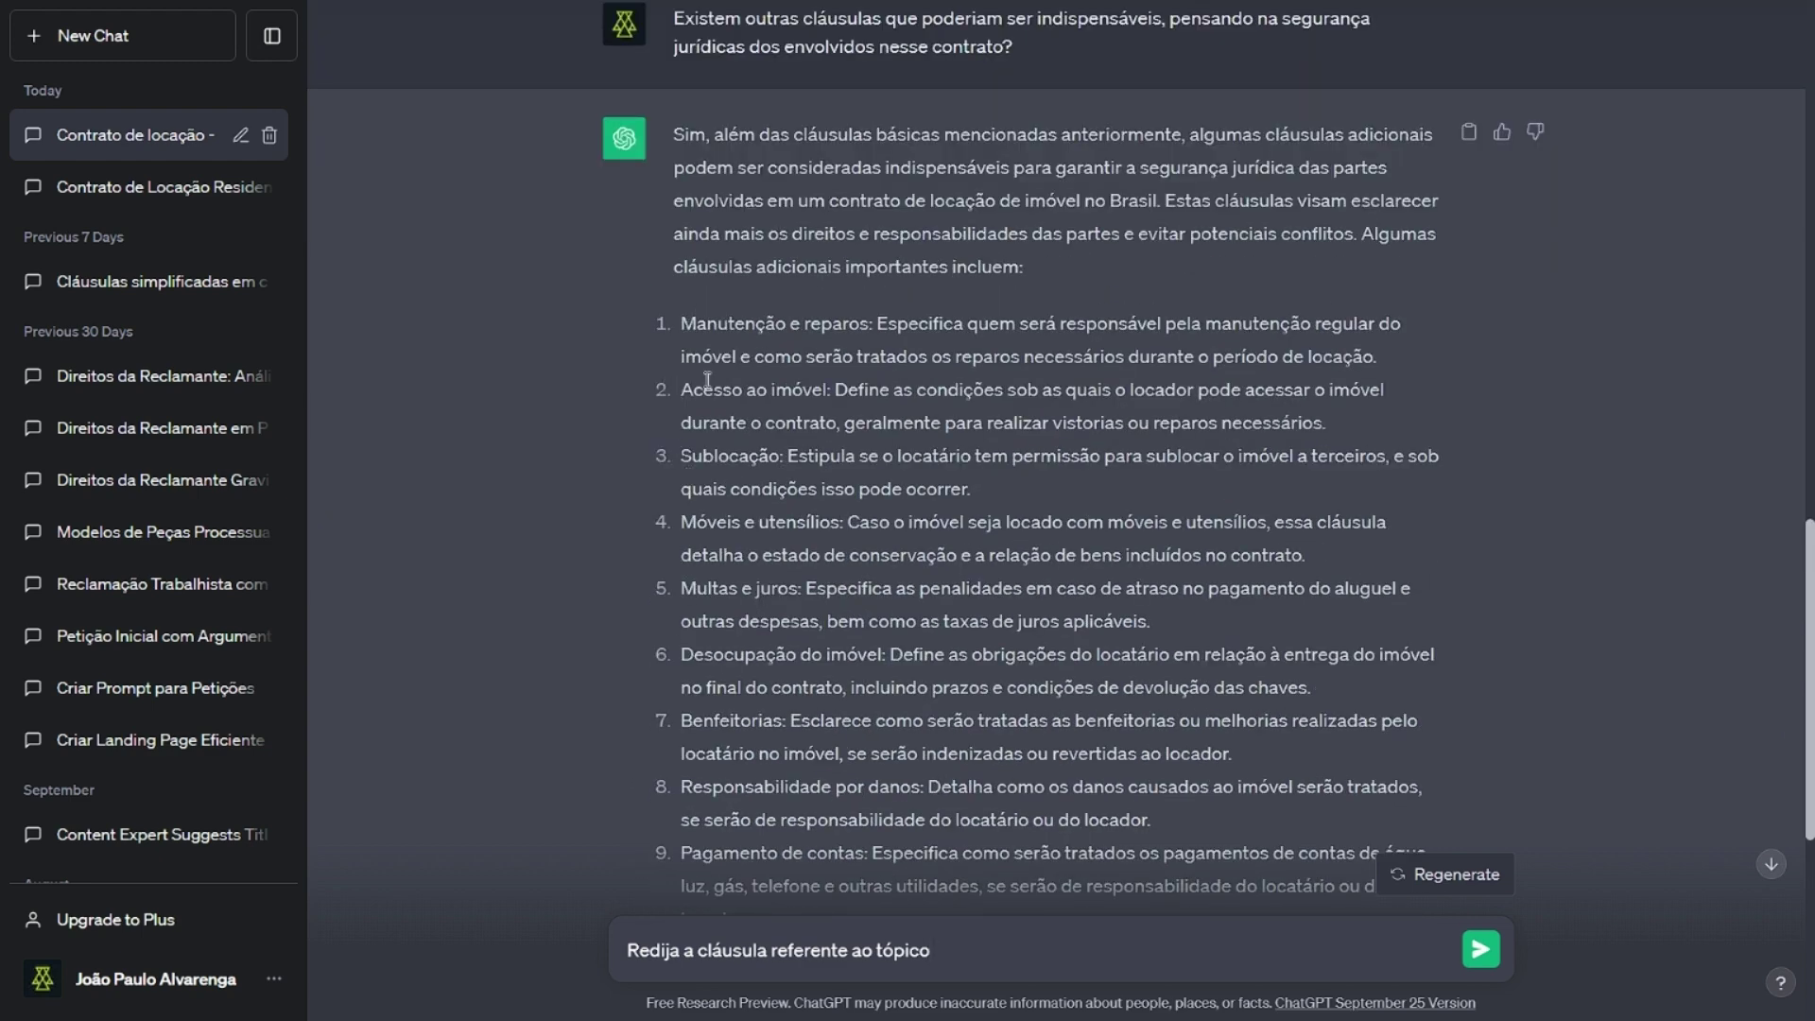
scroll(747, 324, up, 10)
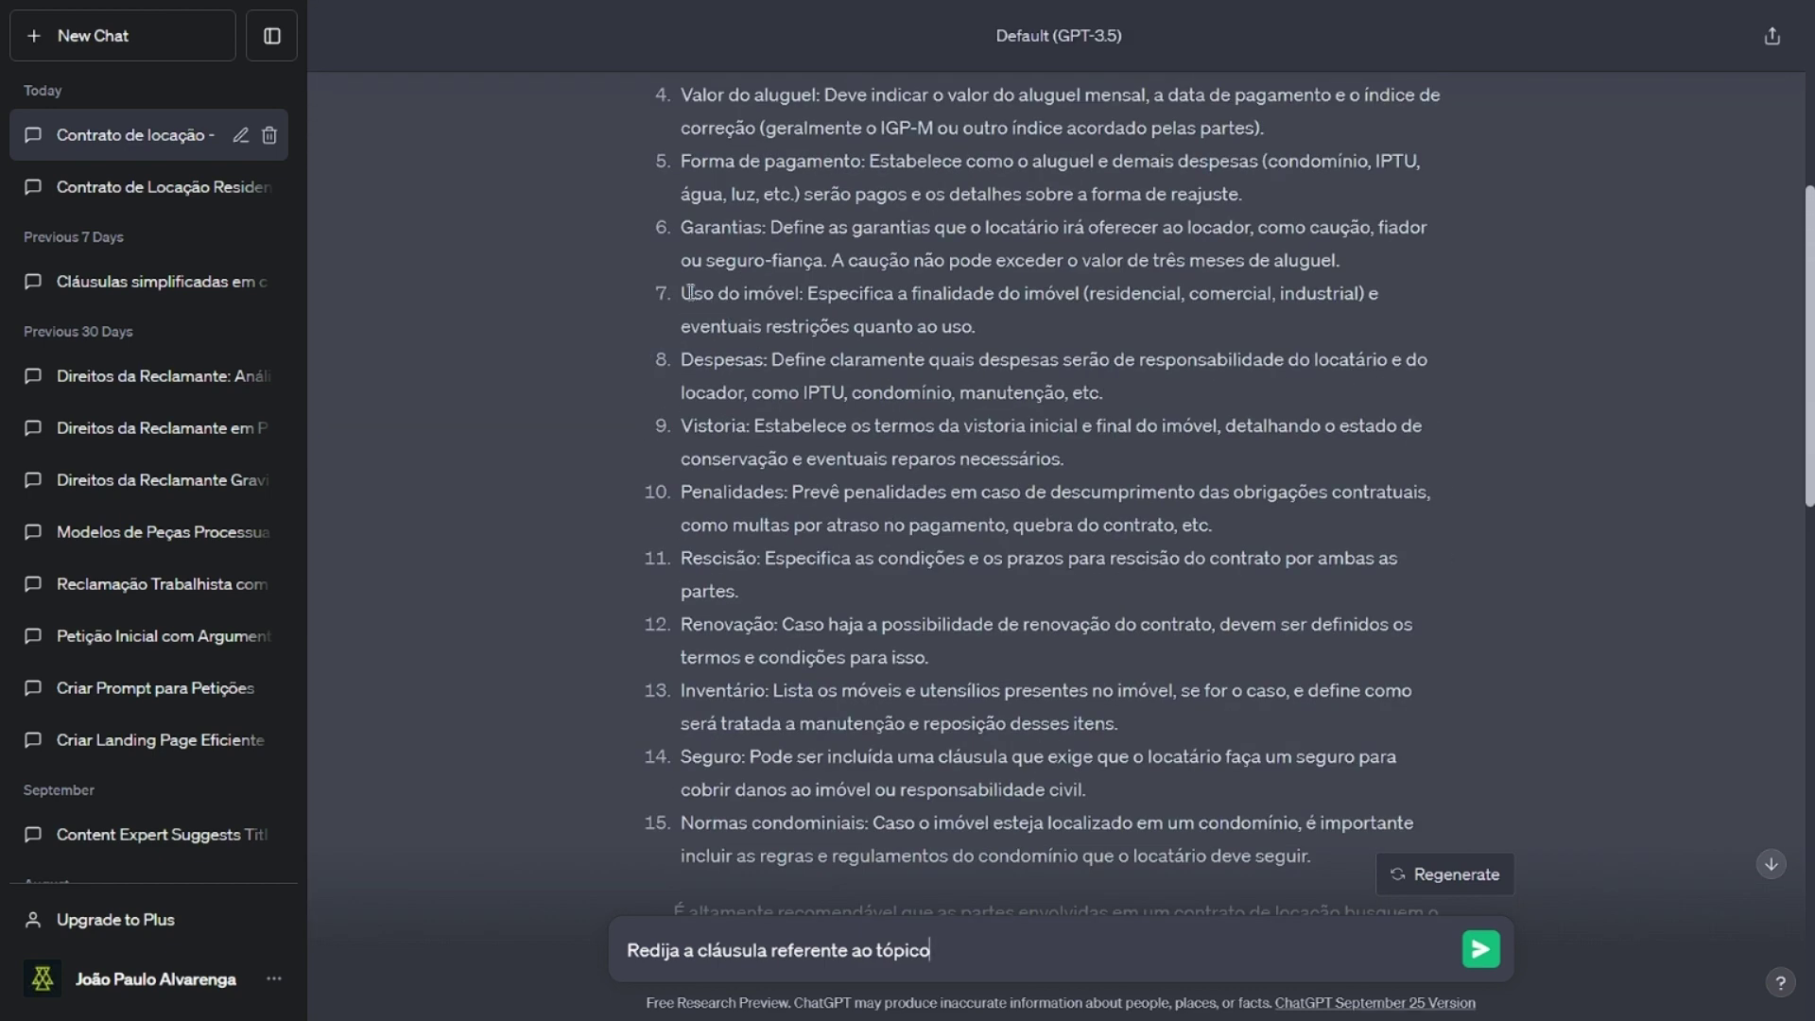
- Copy the topic "Uso do imóvel" from the first list into the prompt in quotes, add ", por favor." and send it
drag(689, 292, 800, 290)
key(ctrl+c)
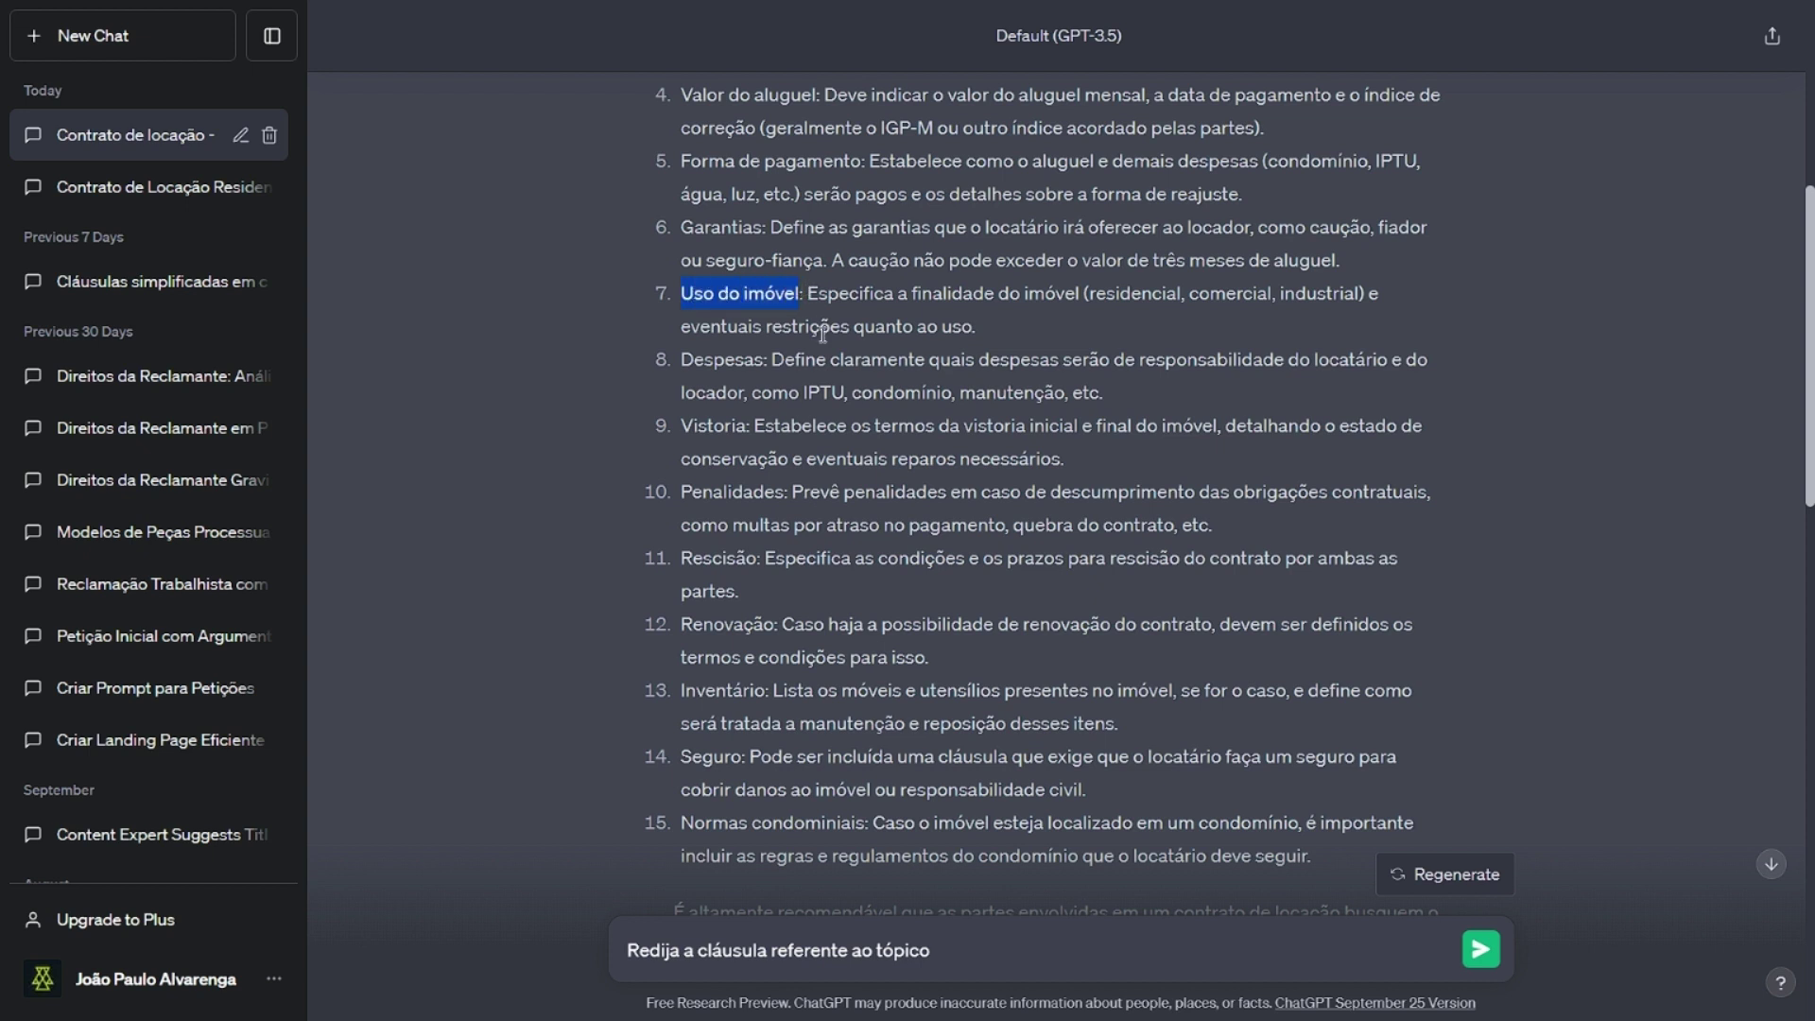
click(943, 950)
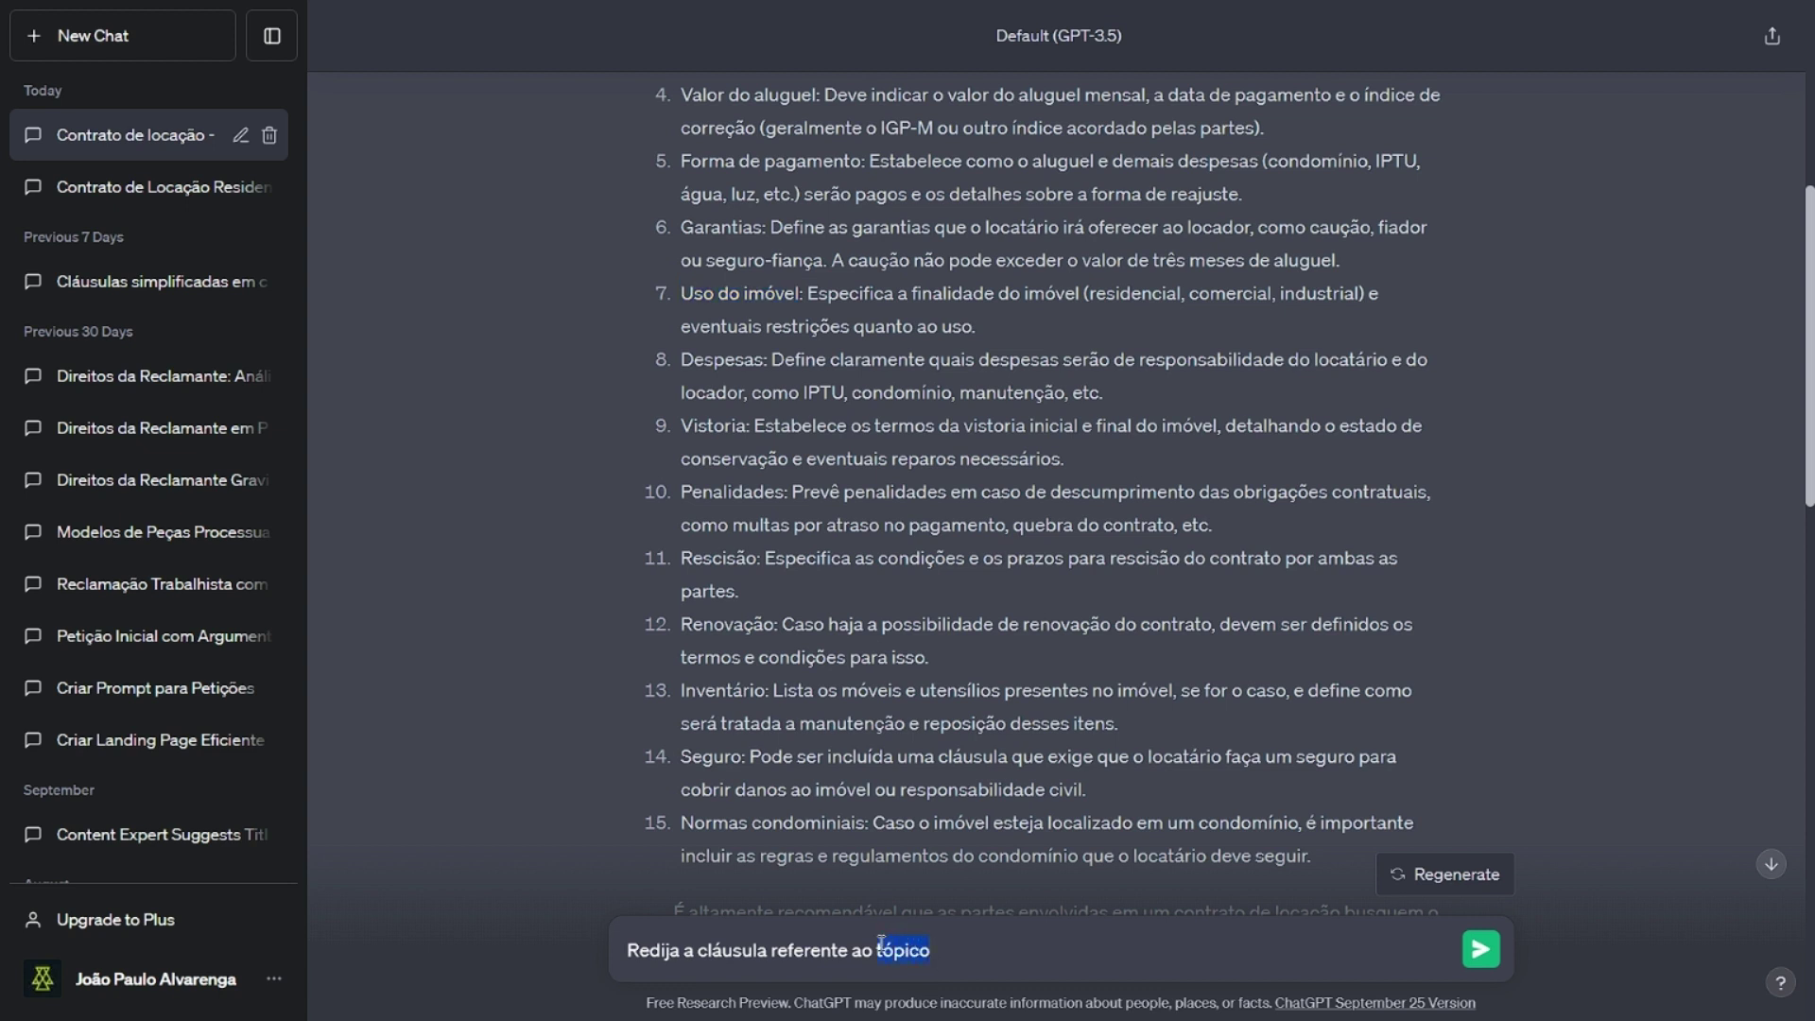
text(")
key(ctrl+v)
text(", por favor)
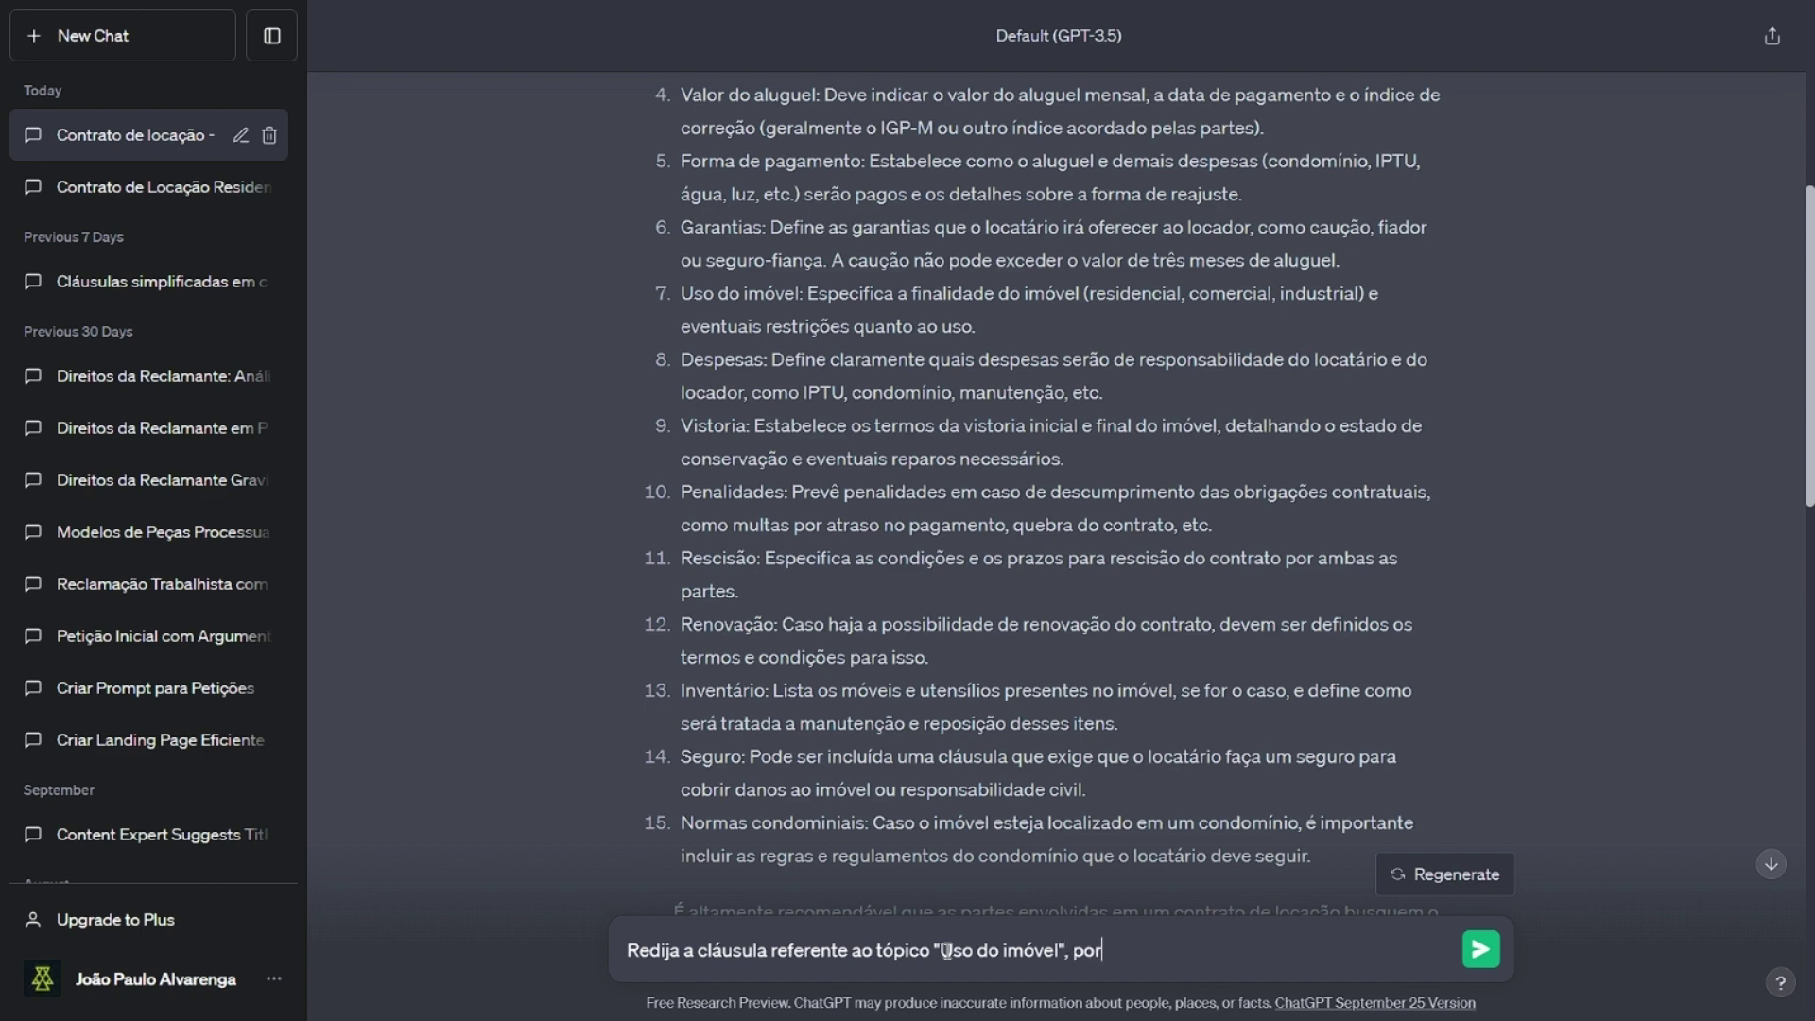
key(Return)
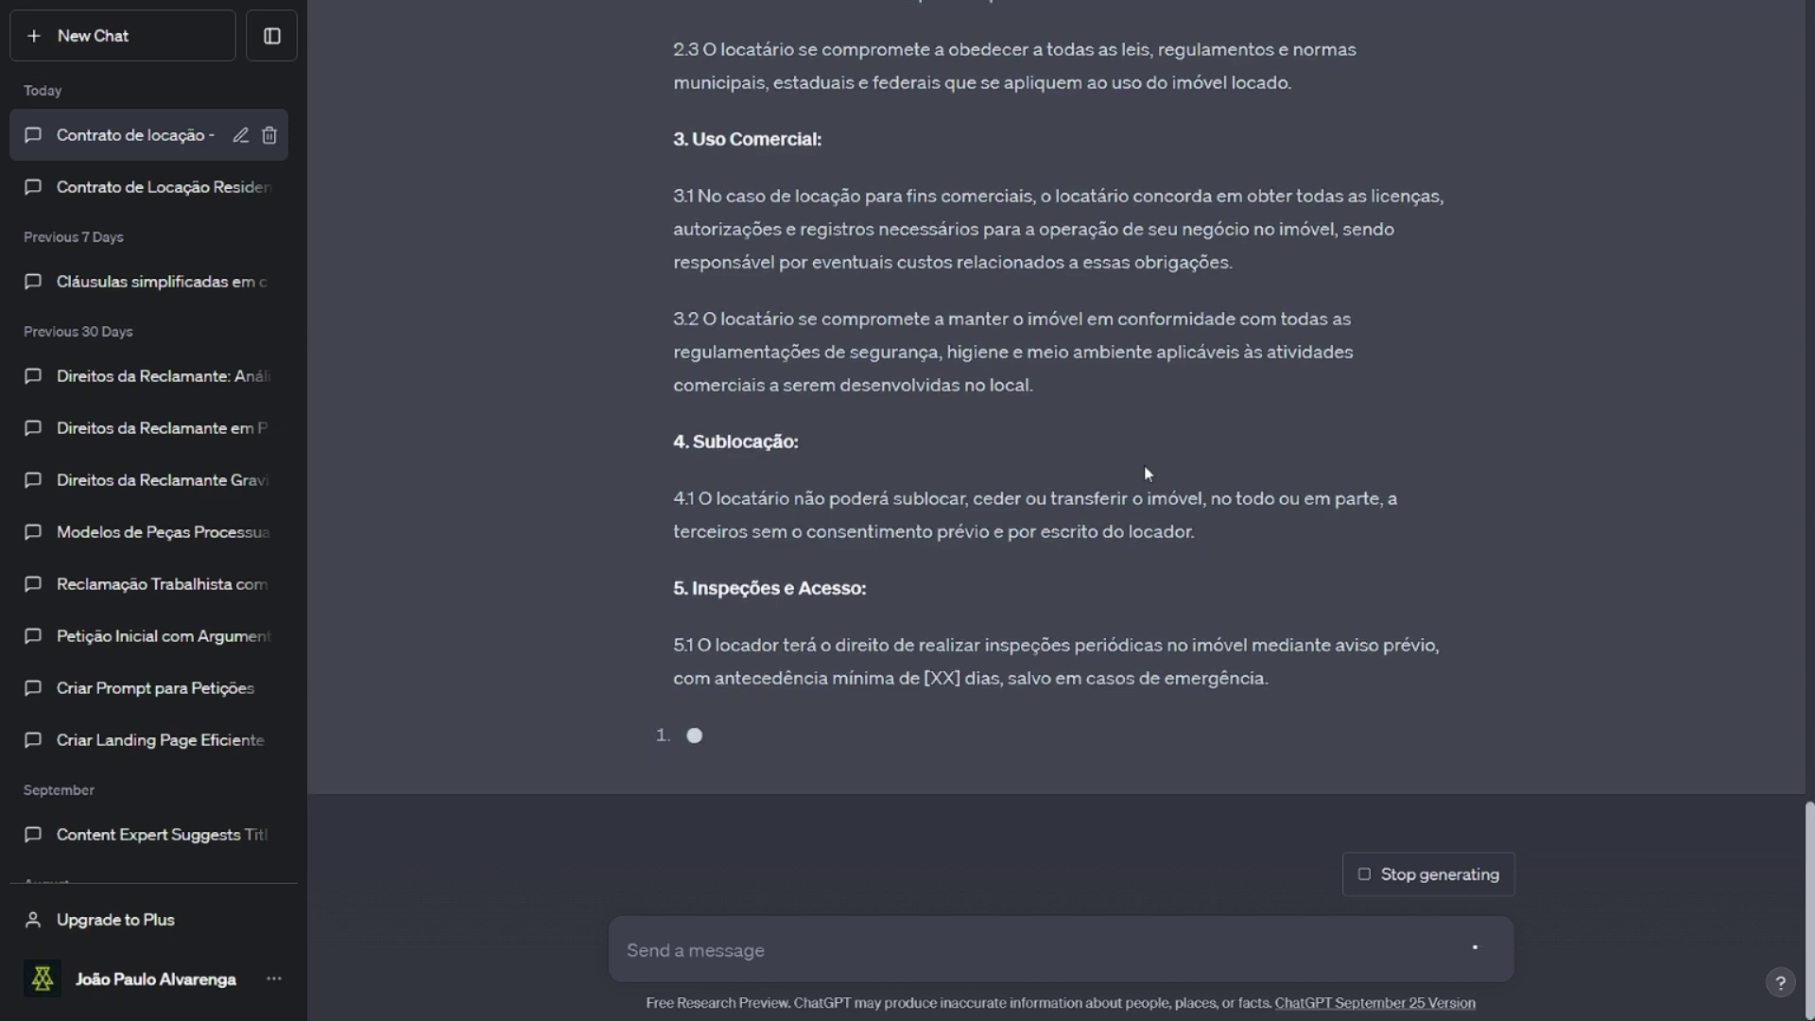
- Read through the generated "Uso do imóvel" clause, examining its sections and highlighting paragraph 1.1 on the property's purpose
scroll(1146, 473, up, 10)
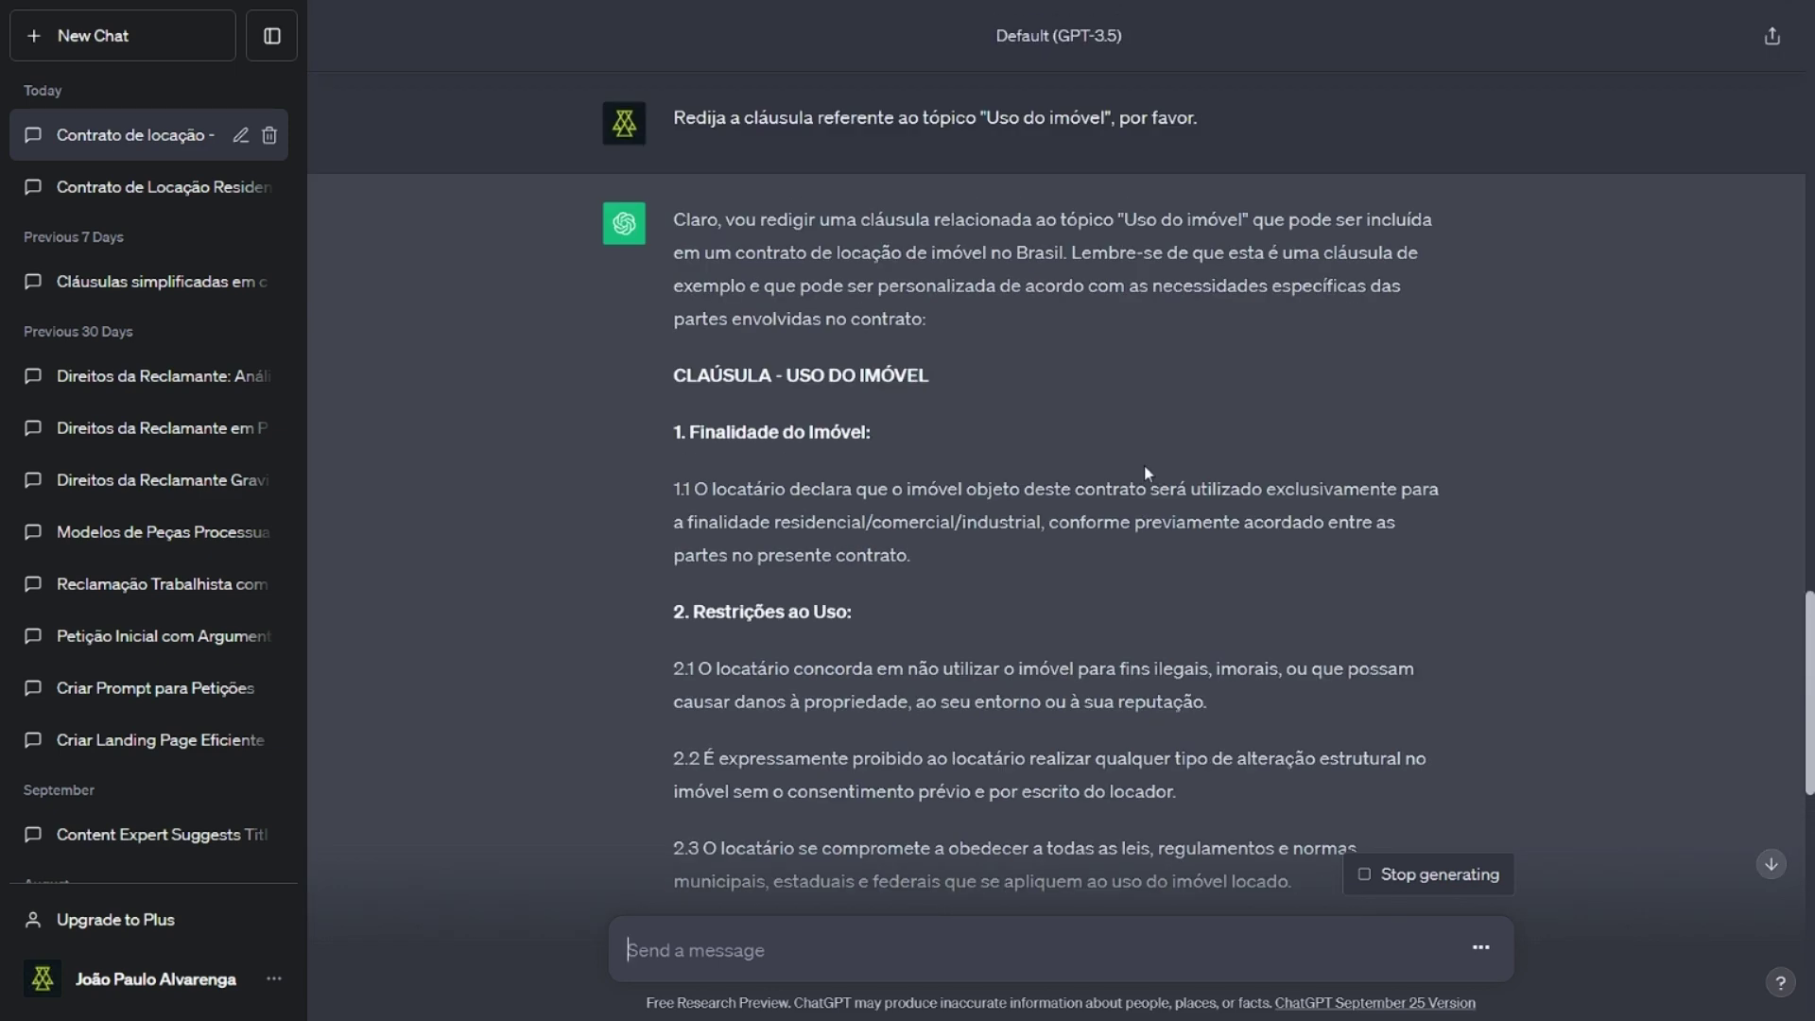
scroll(1144, 466, down, 4)
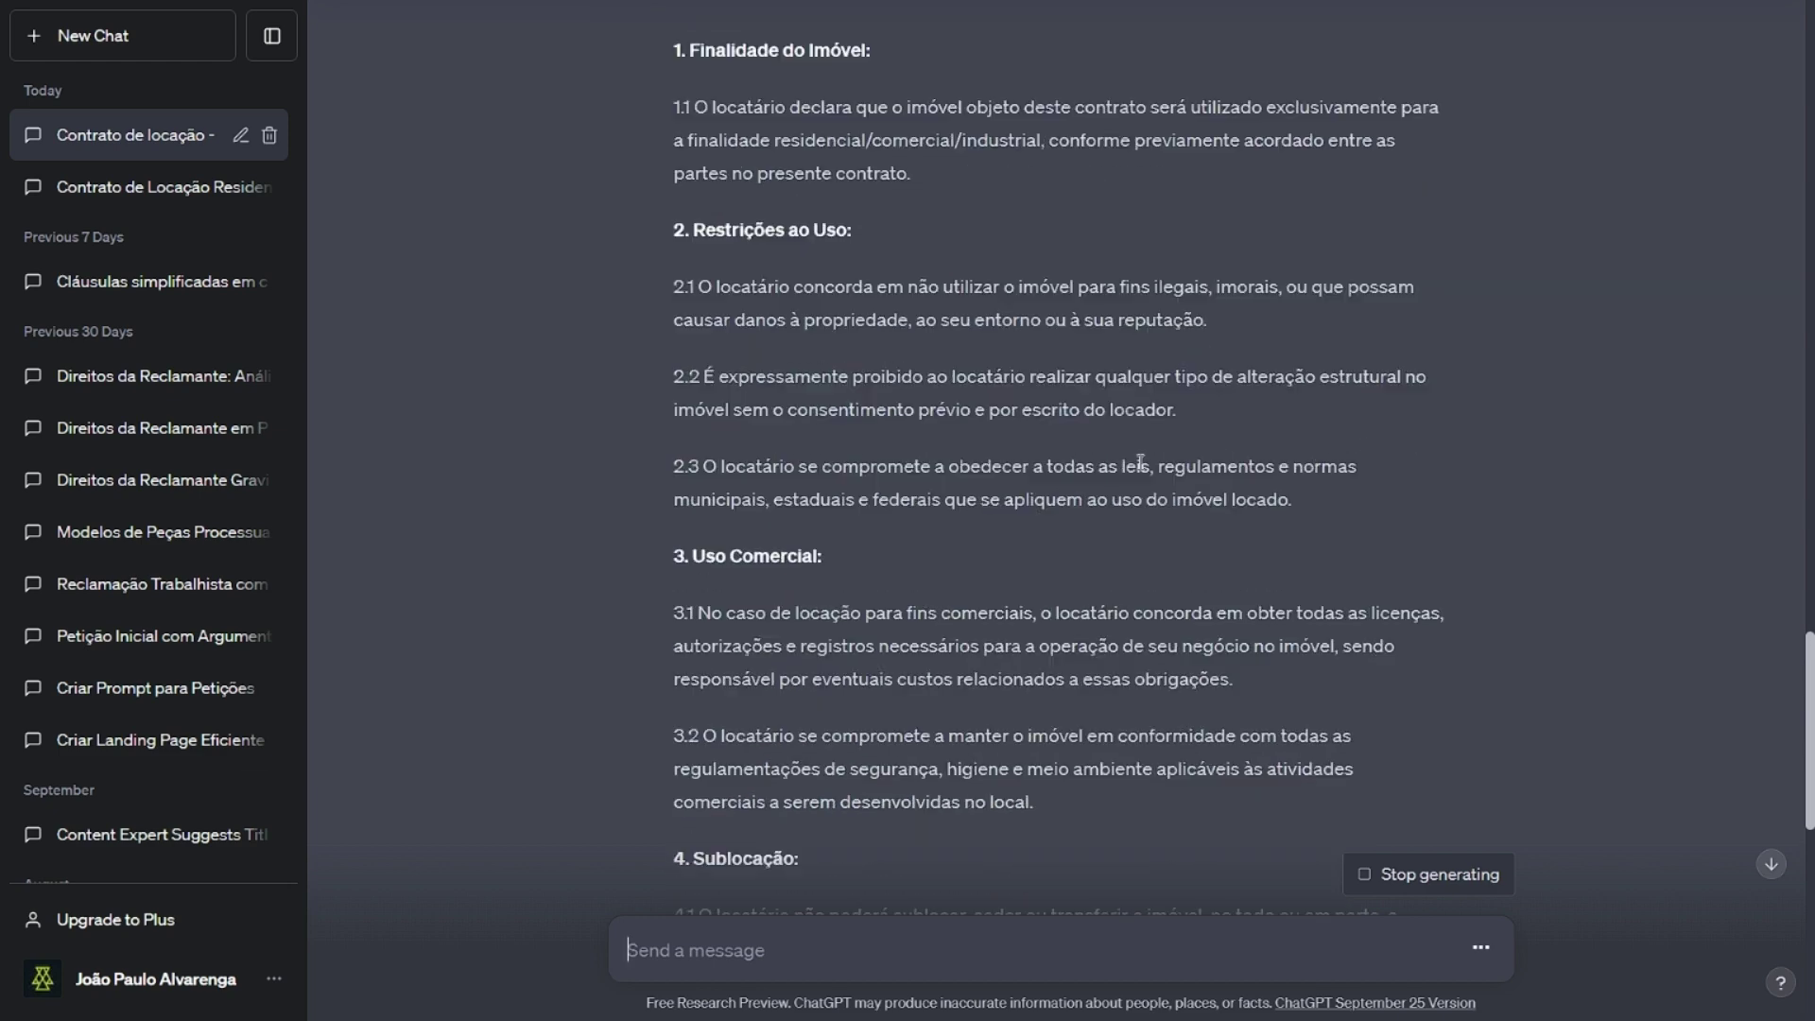
scroll(1141, 464, down, 5)
scroll(1143, 444, down, 7)
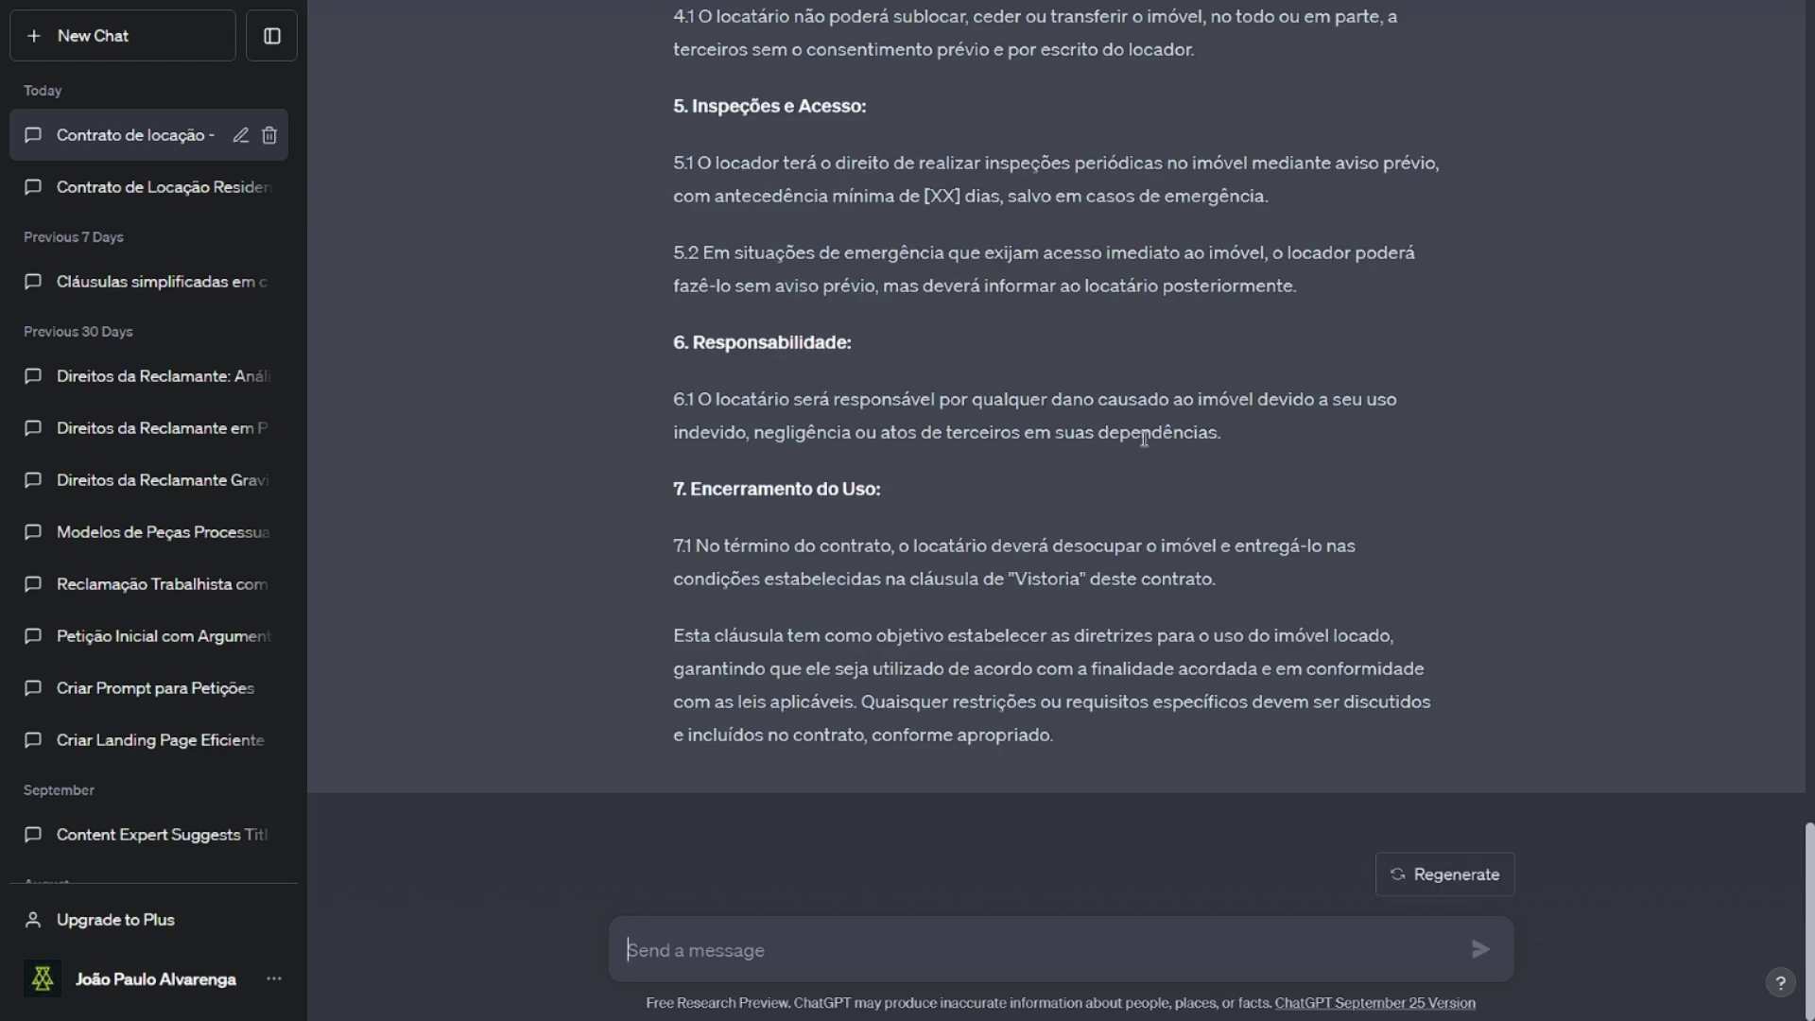
scroll(1139, 435, up, 2)
scroll(1129, 430, down, 2)
scroll(1128, 430, up, 7)
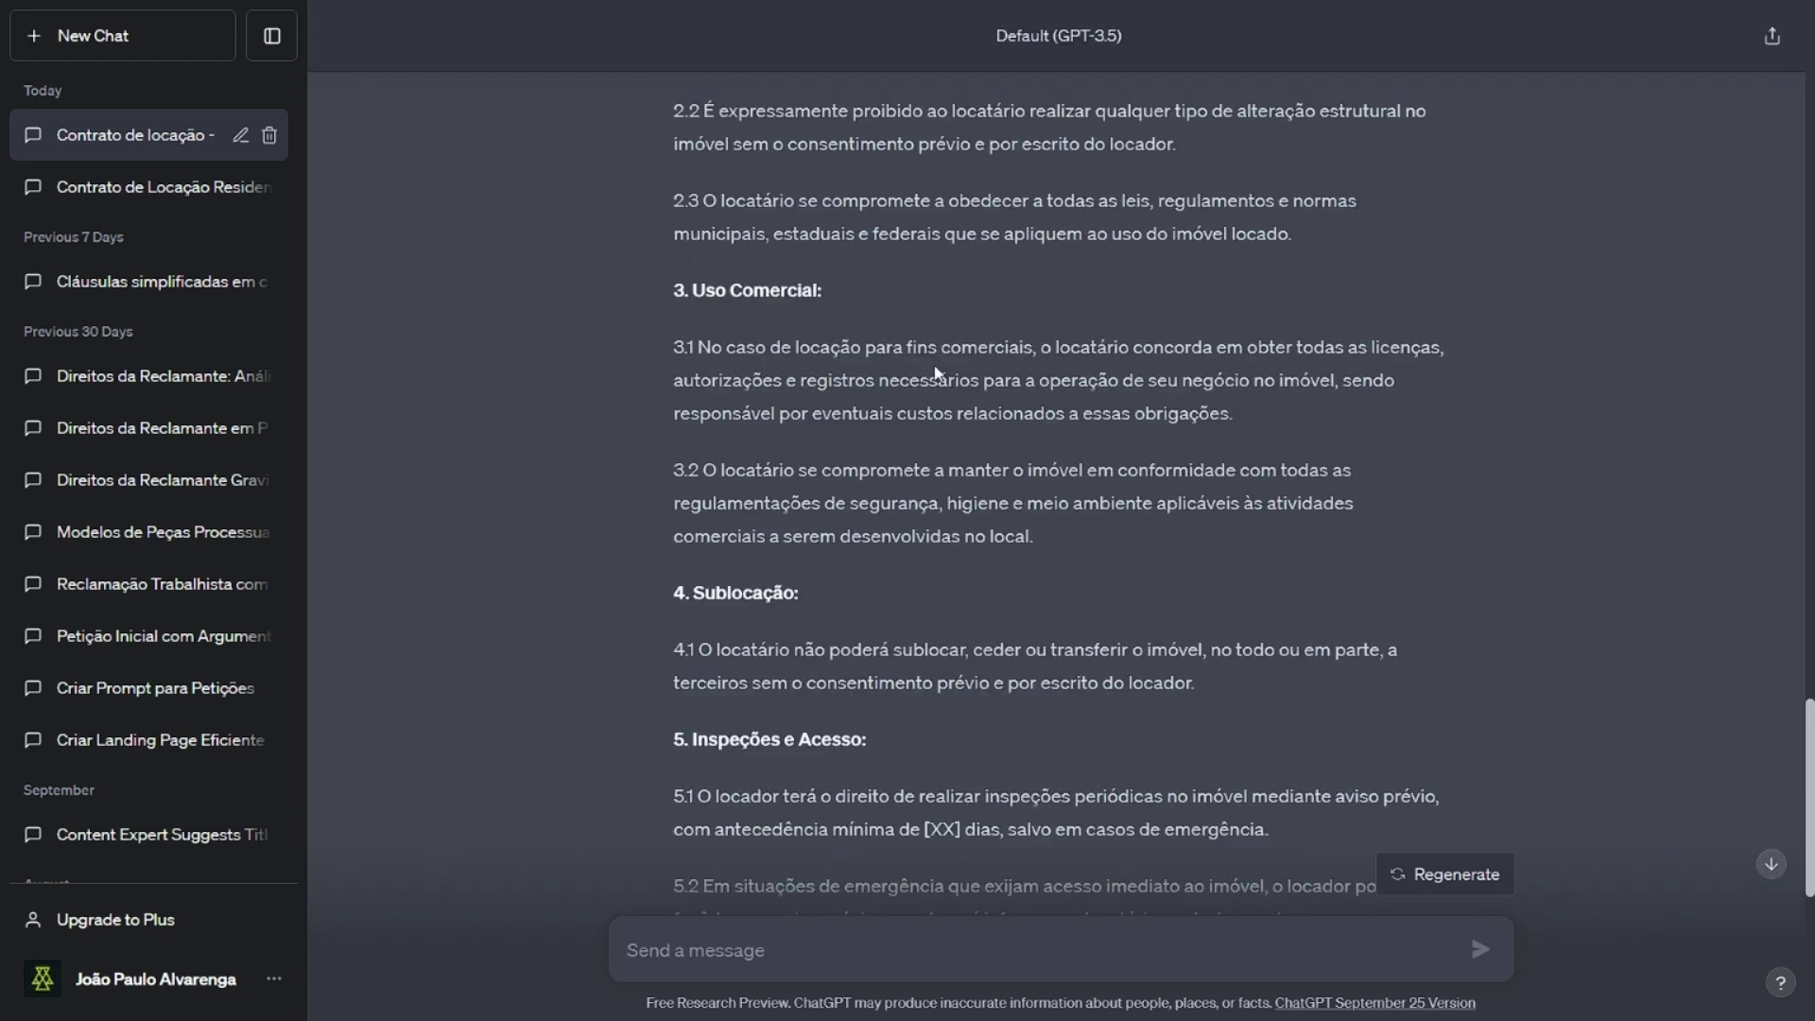
scroll(921, 359, up, 2)
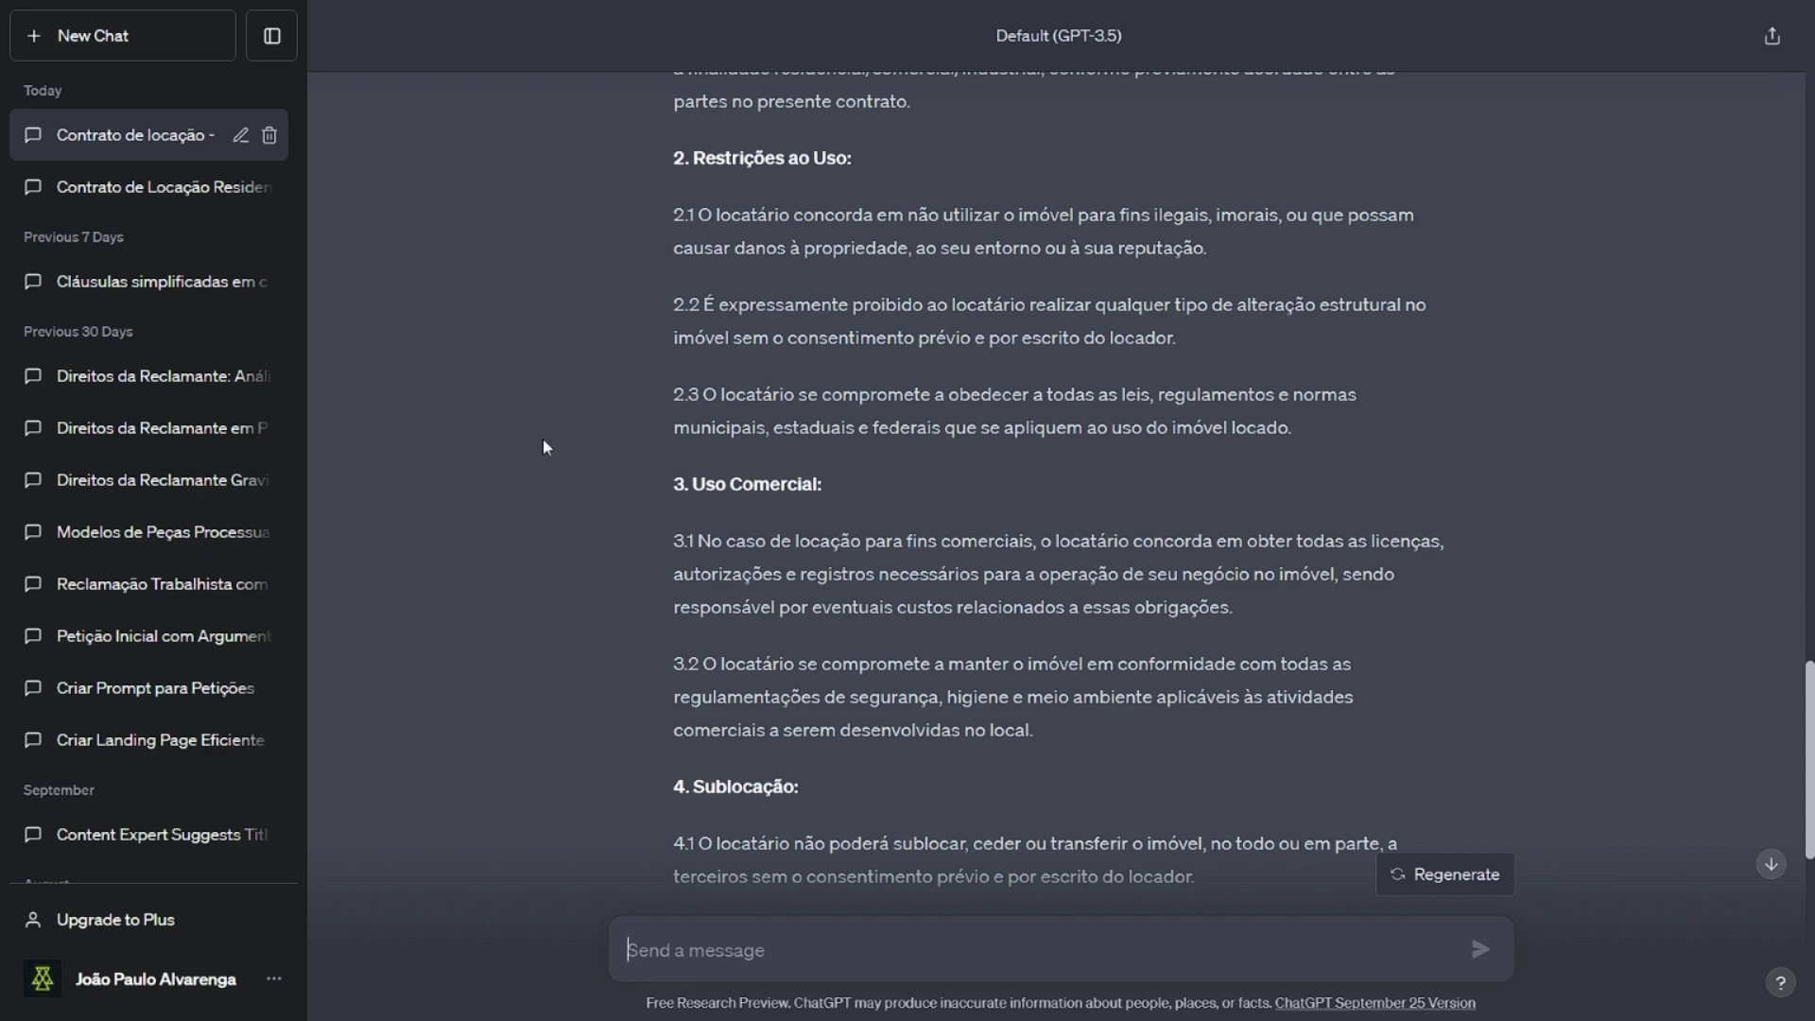
scroll(739, 333, up, 3)
scroll(739, 333, up, 3)
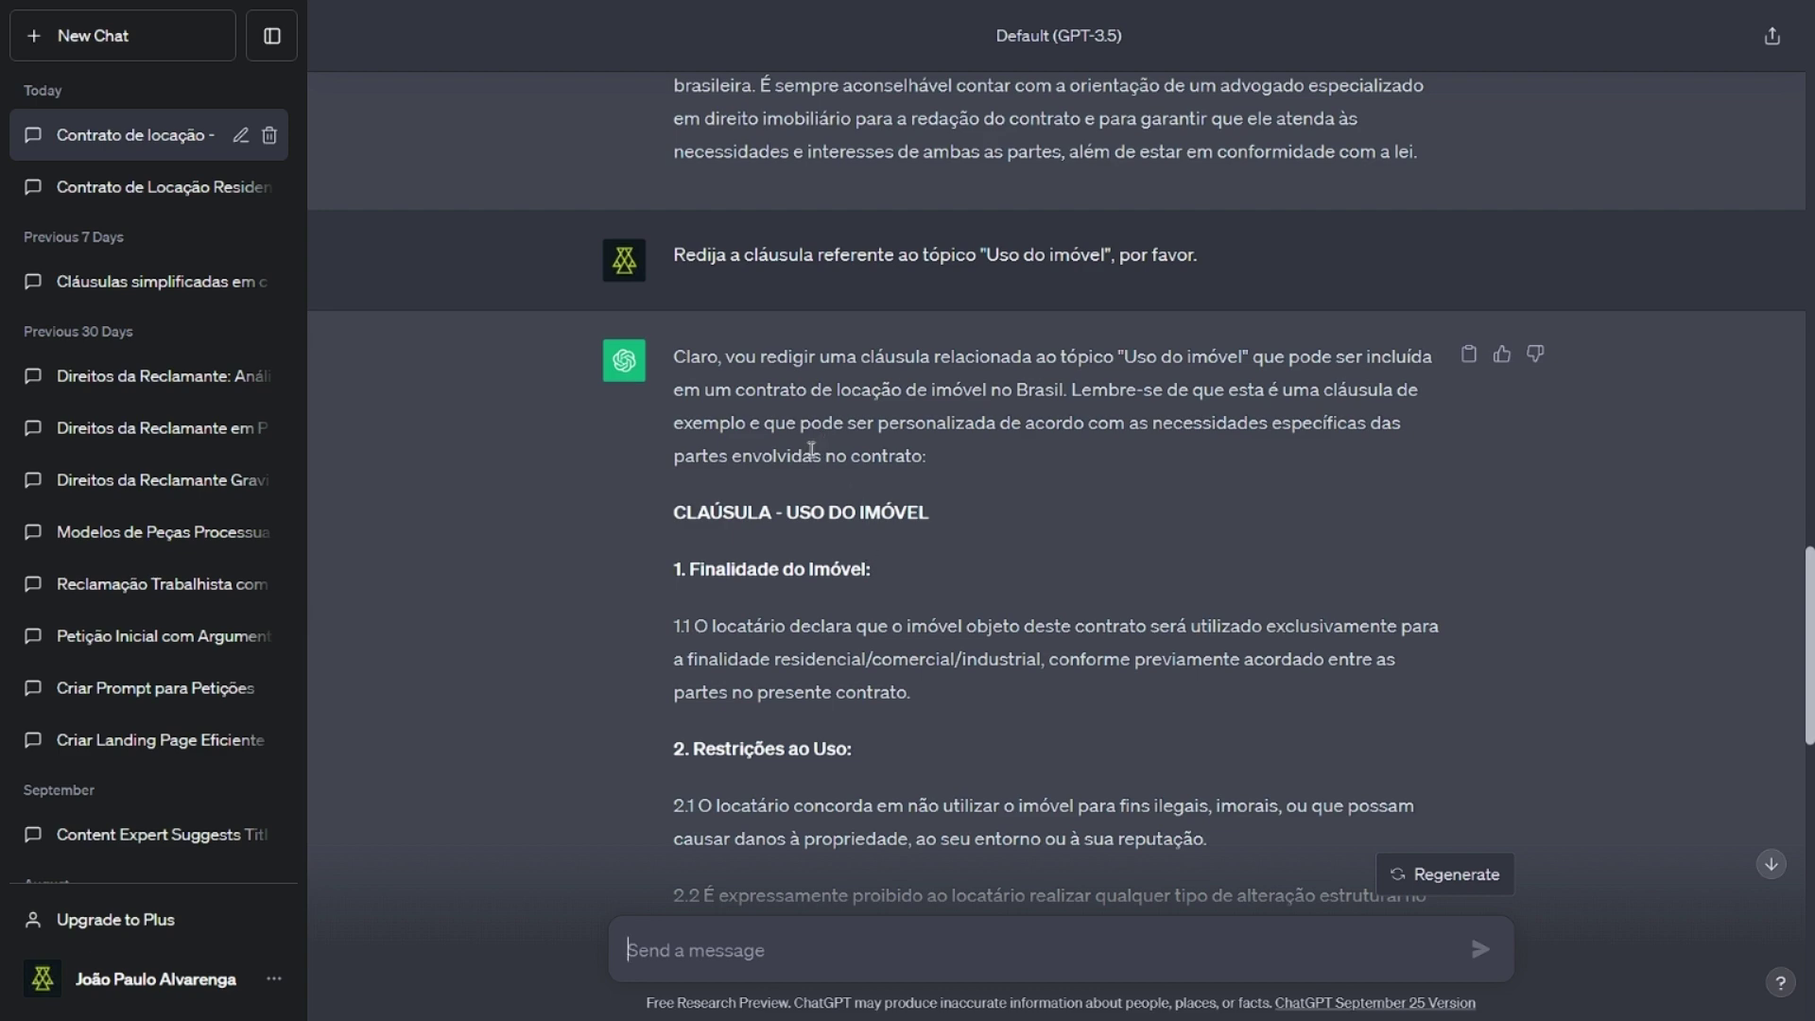
scroll(700, 255, down, 3)
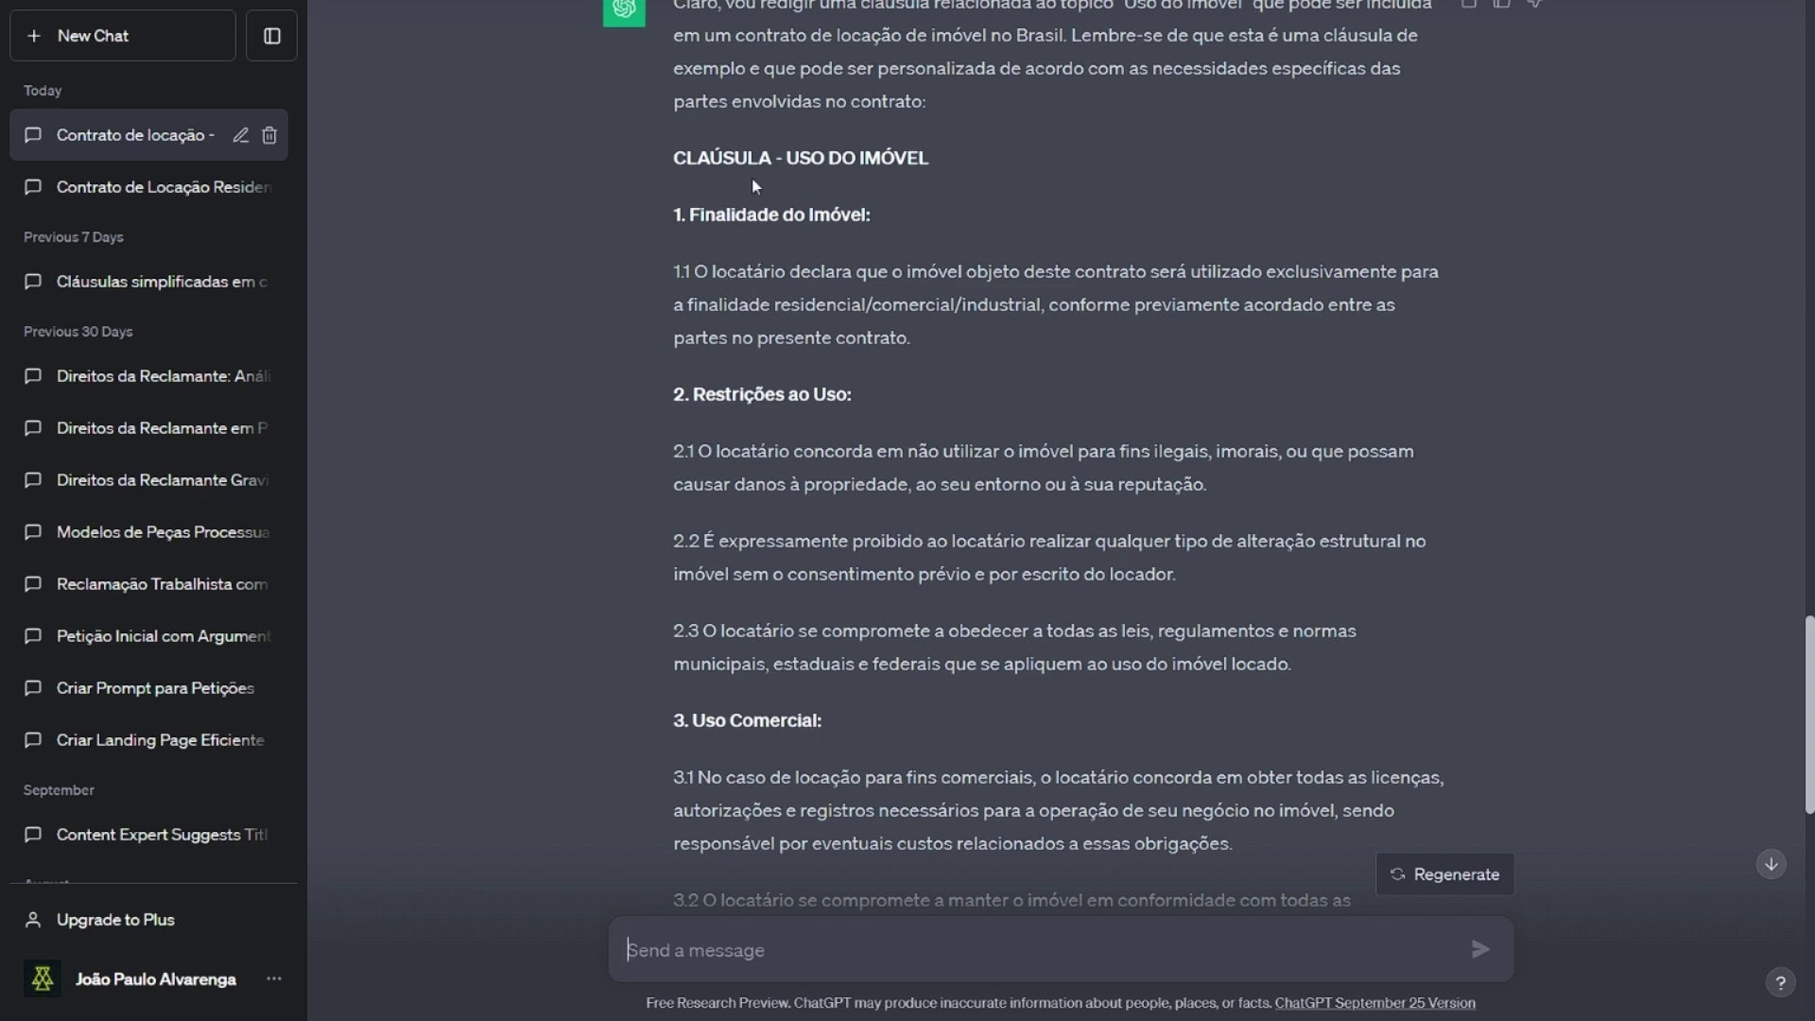
scroll(794, 180, up, 3)
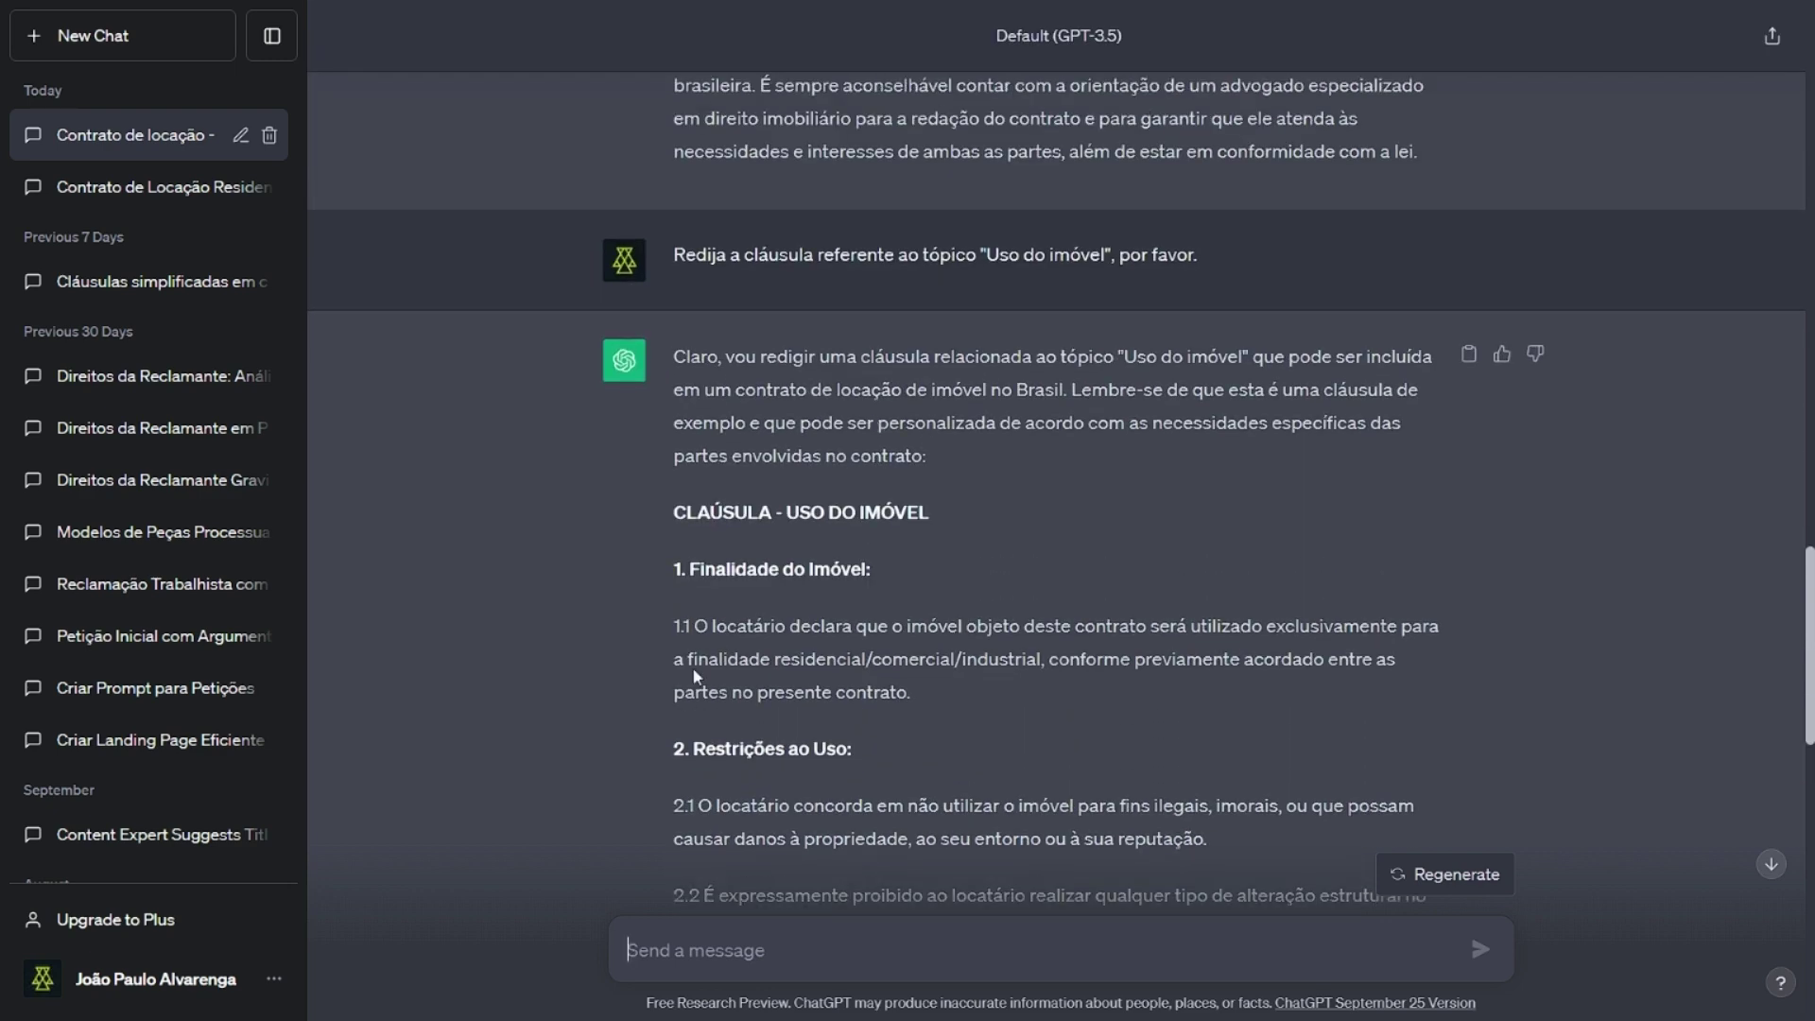
drag(671, 626, 926, 684)
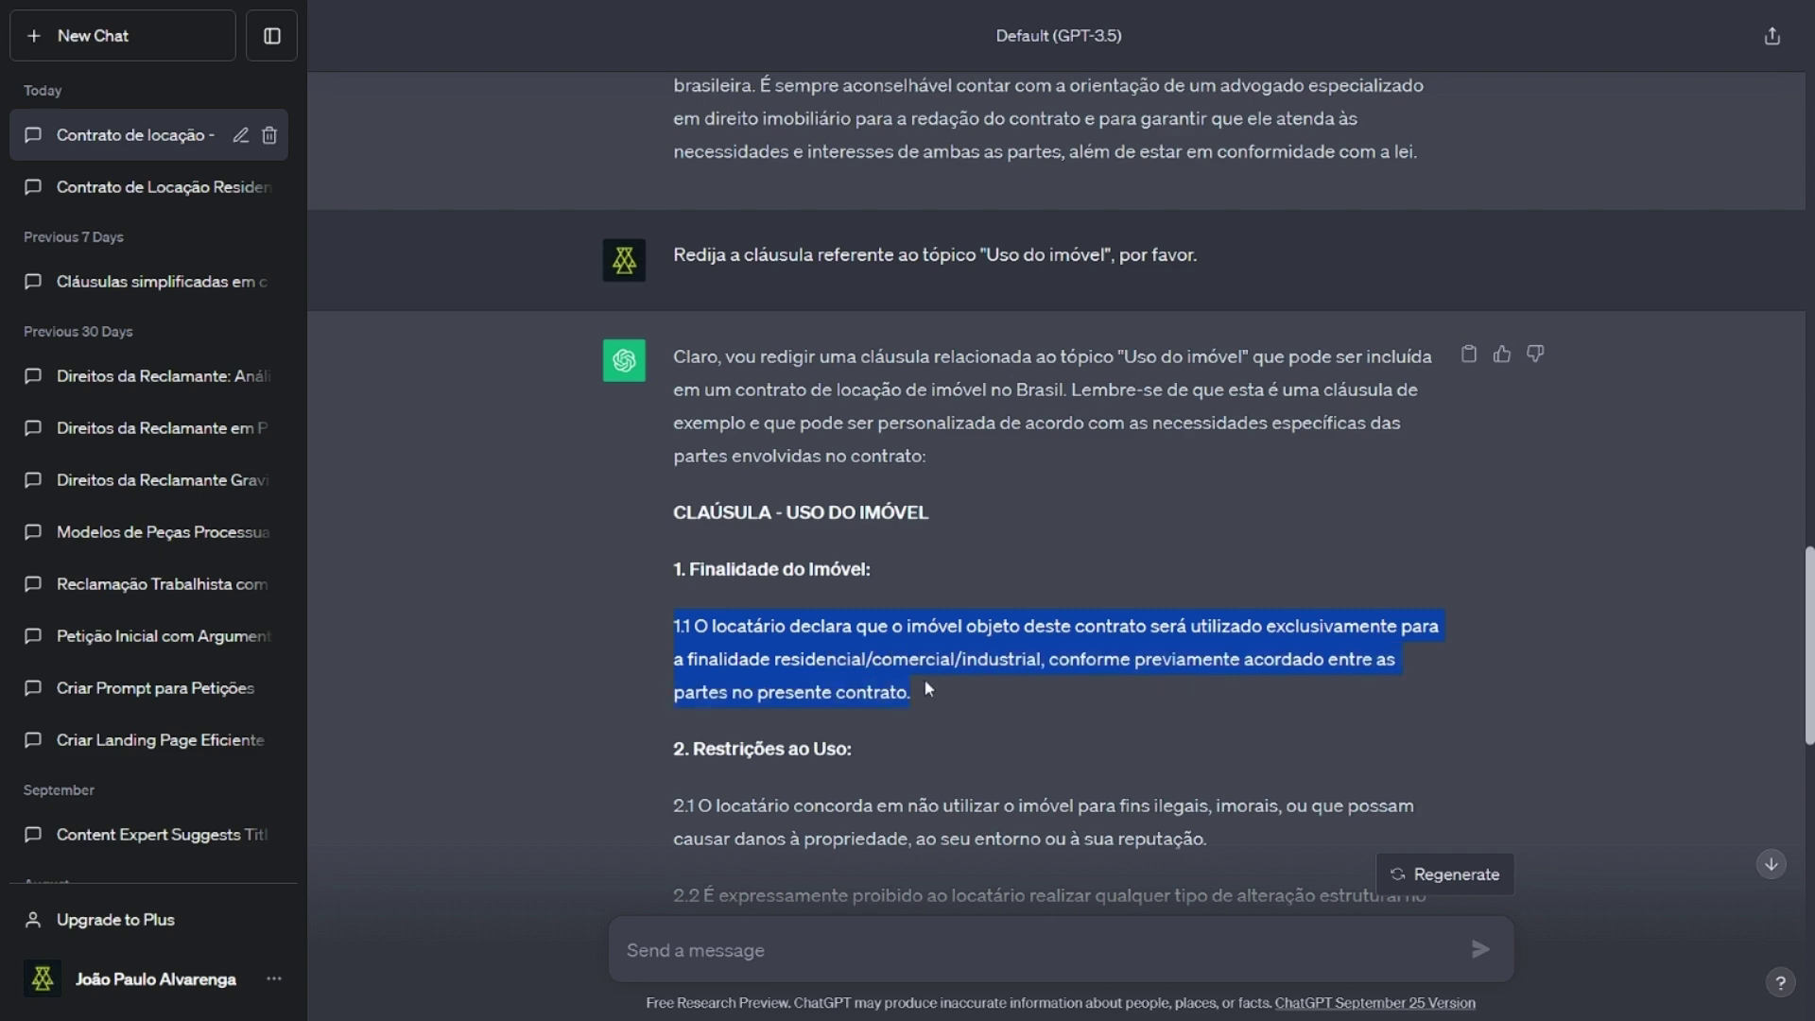
- Look back at the list of additional clauses and return to the drafted "Uso do imóvel" clause
scroll(924, 688, up, 10)
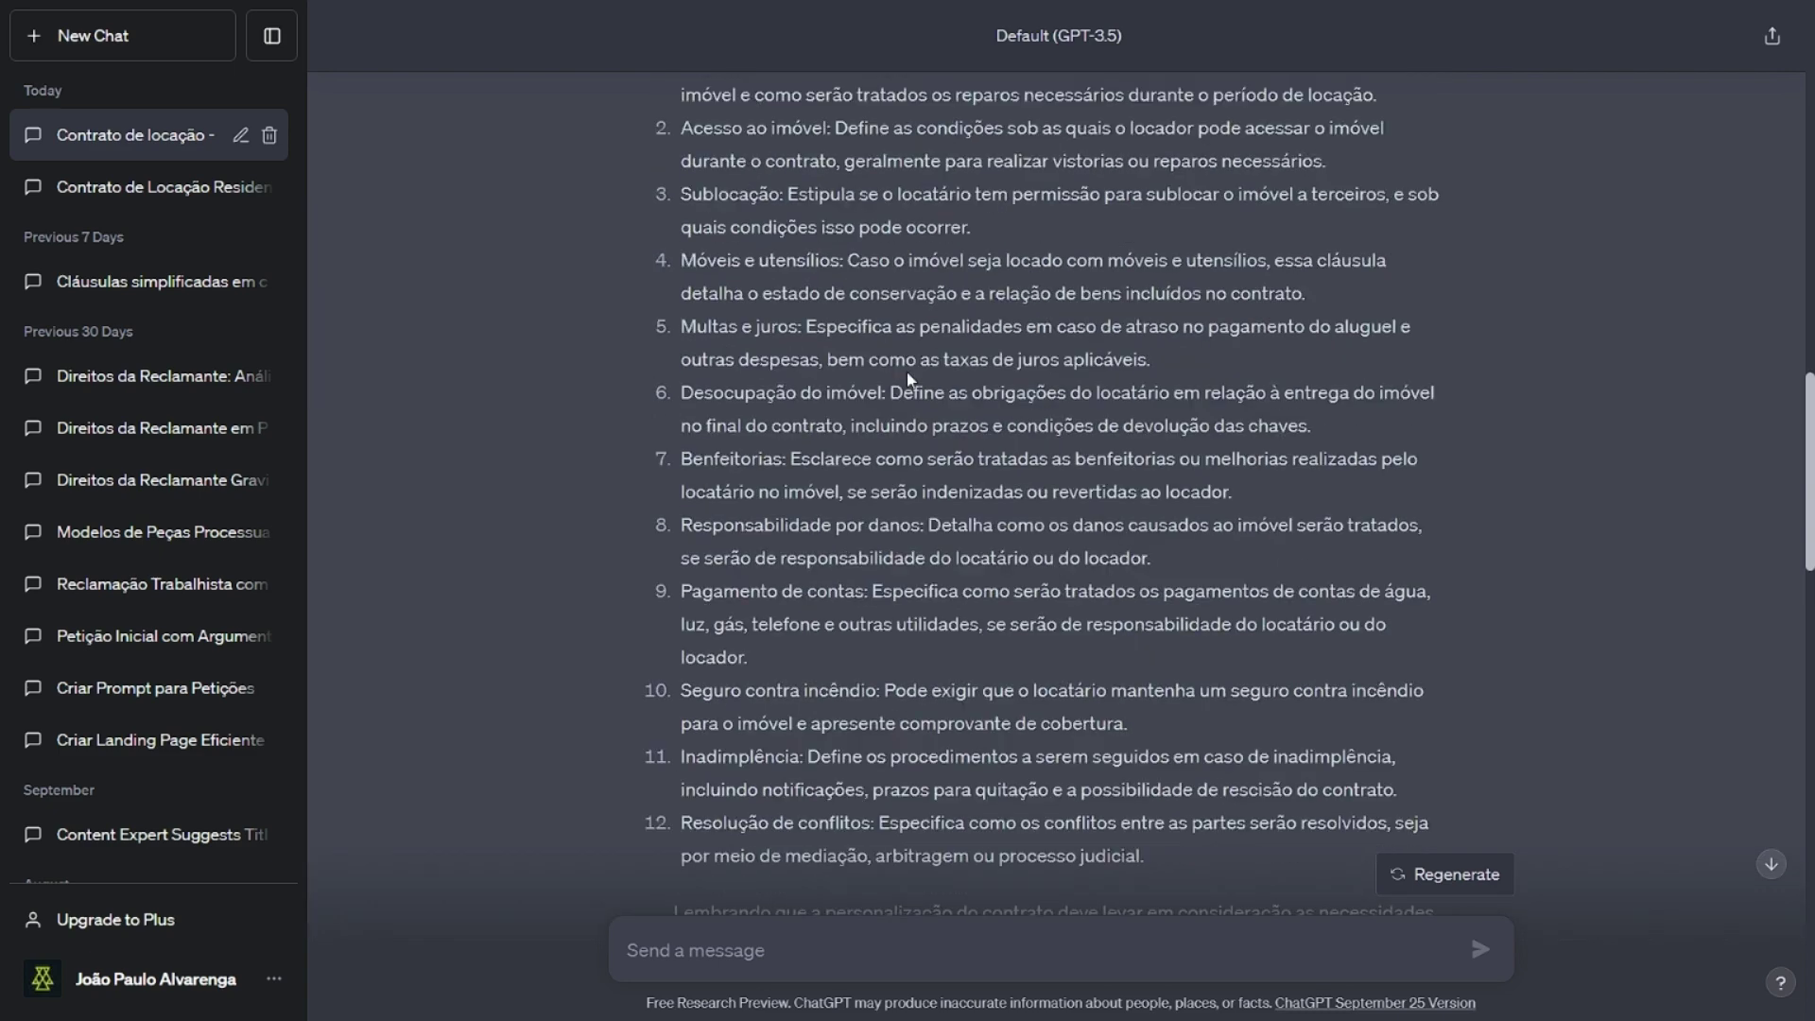
scroll(851, 236, up, 1)
scroll(831, 332, up, 3)
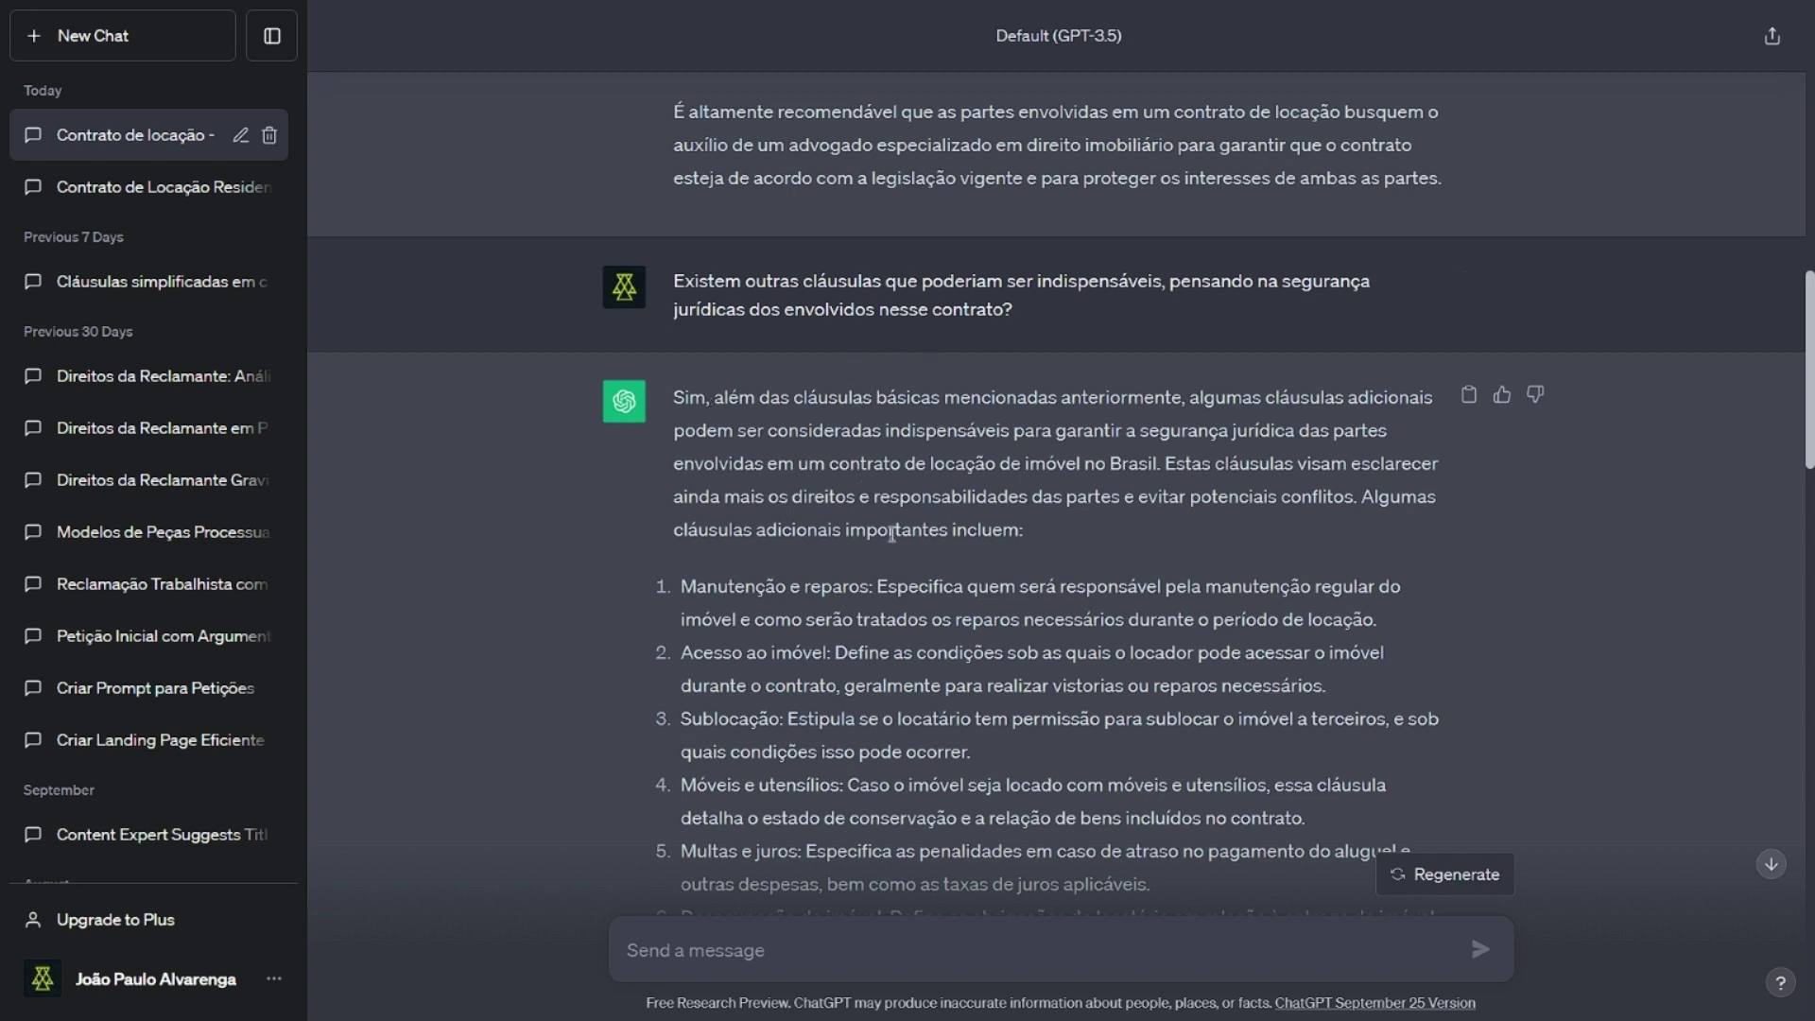
scroll(915, 491, down, 7)
scroll(855, 455, down, 8)
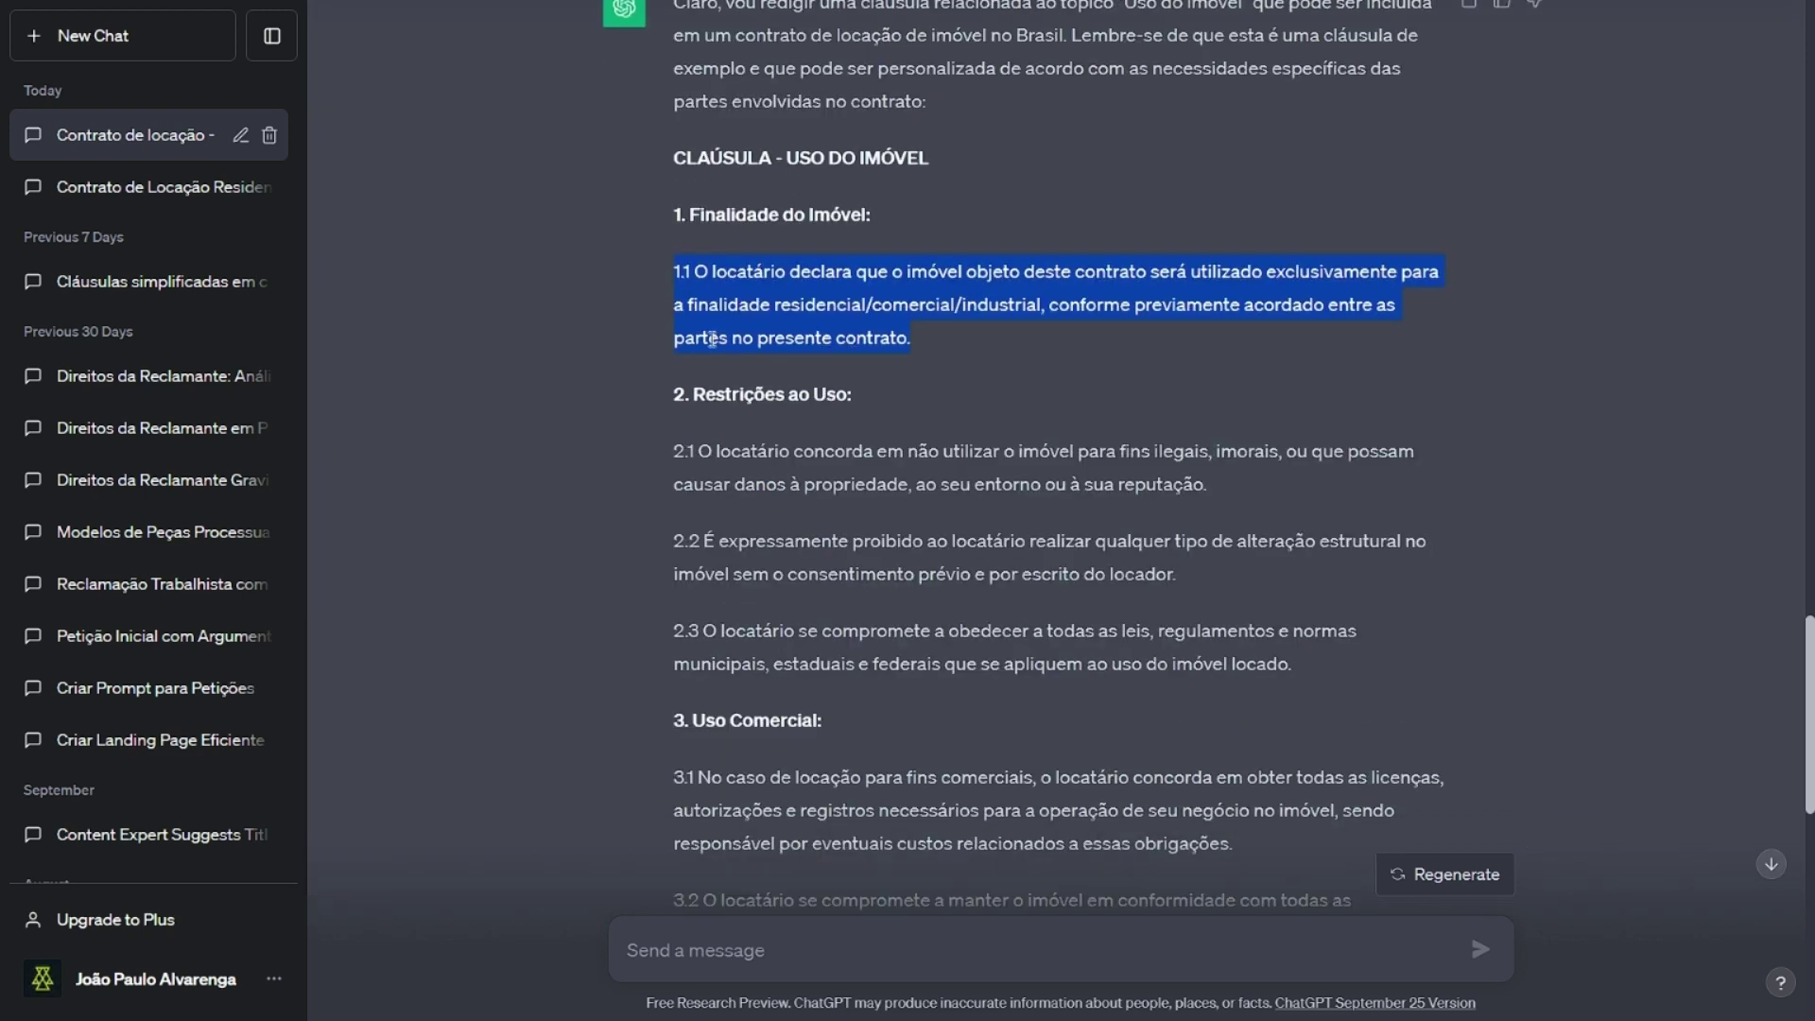
- Read the remaining sections of the "Uso do imóvel" clause, from "Restrições ao Uso" through "Encerramento do Uso", and go back to its beginning
drag(672, 399, 858, 414)
scroll(860, 414, down, 5)
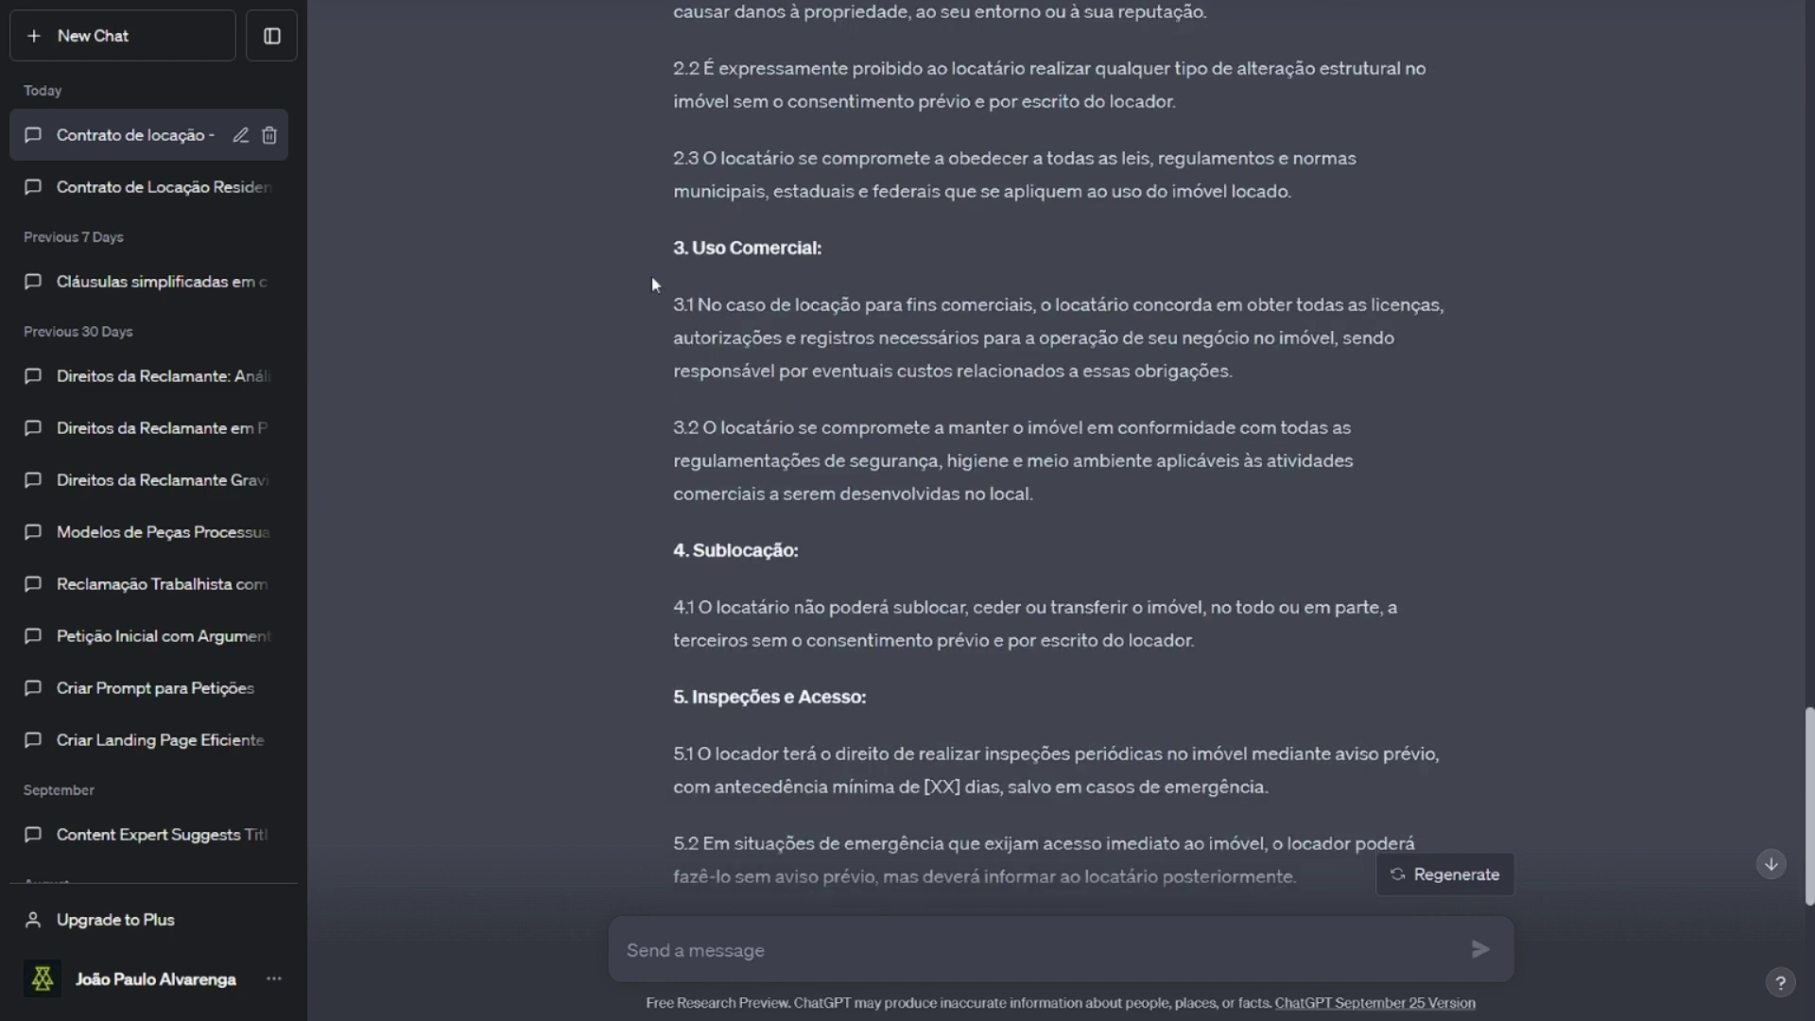
scroll(682, 556, down, 5)
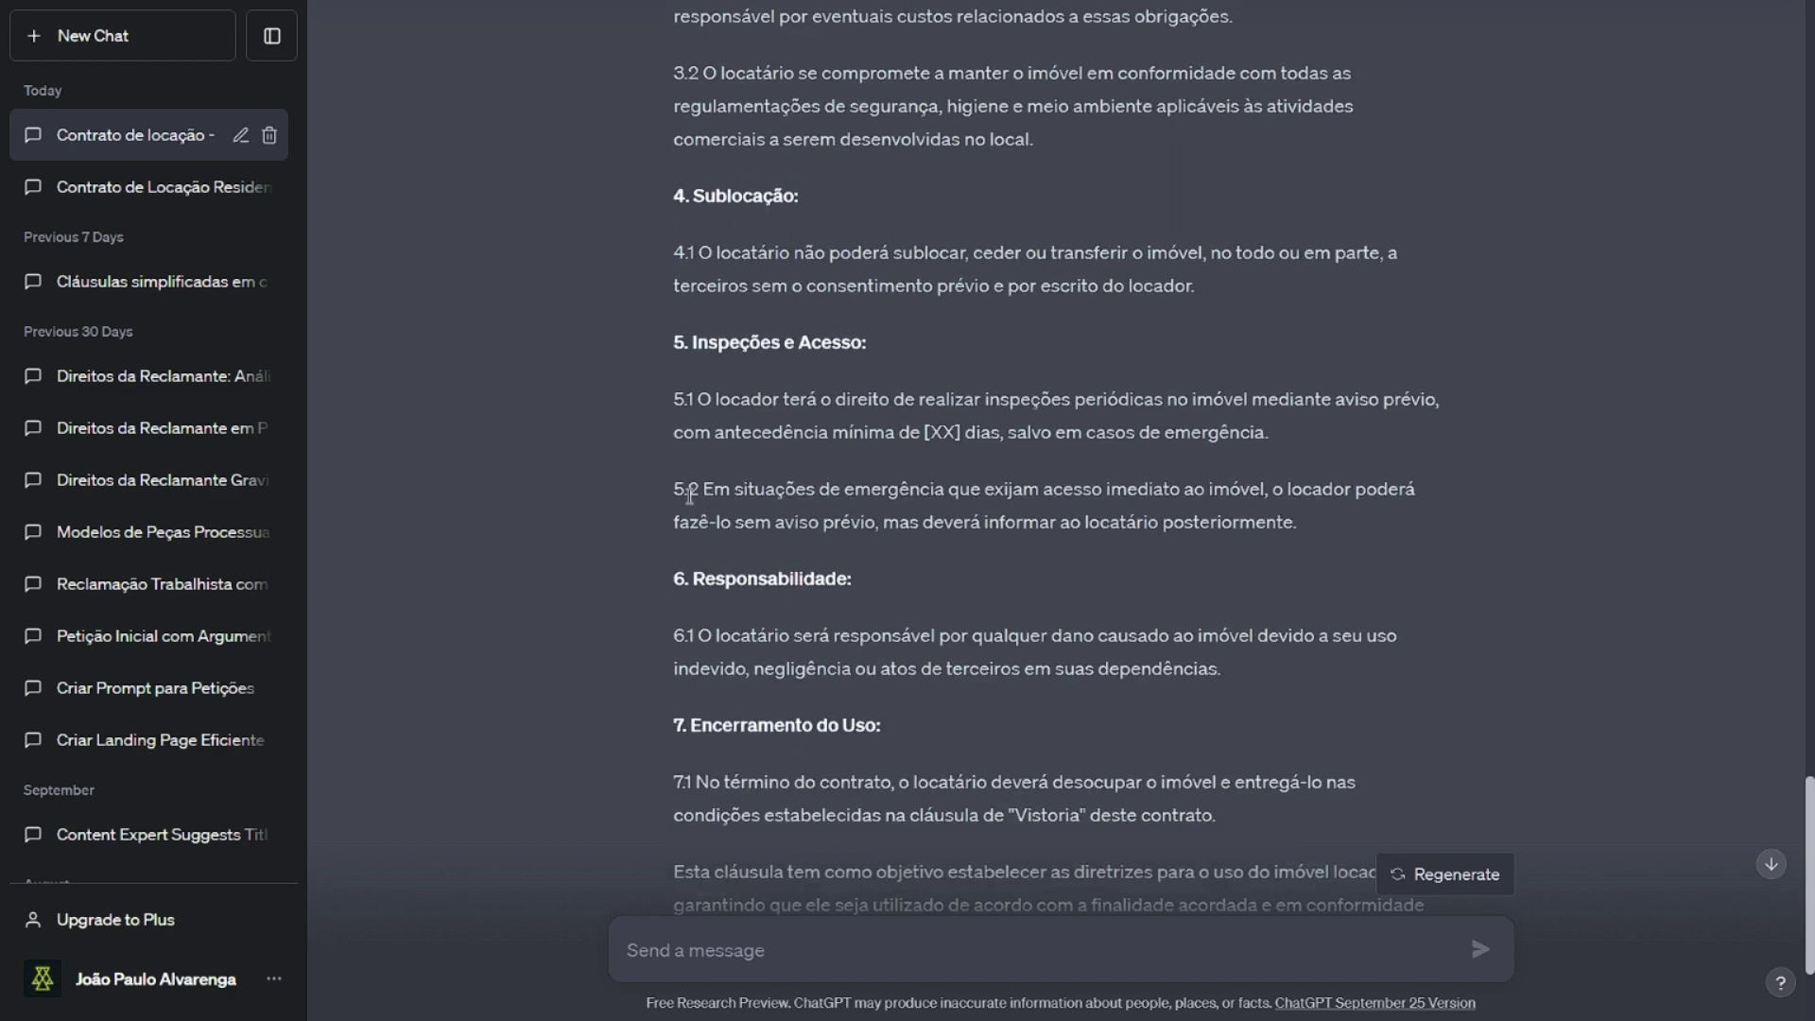
scroll(683, 556, down, 1)
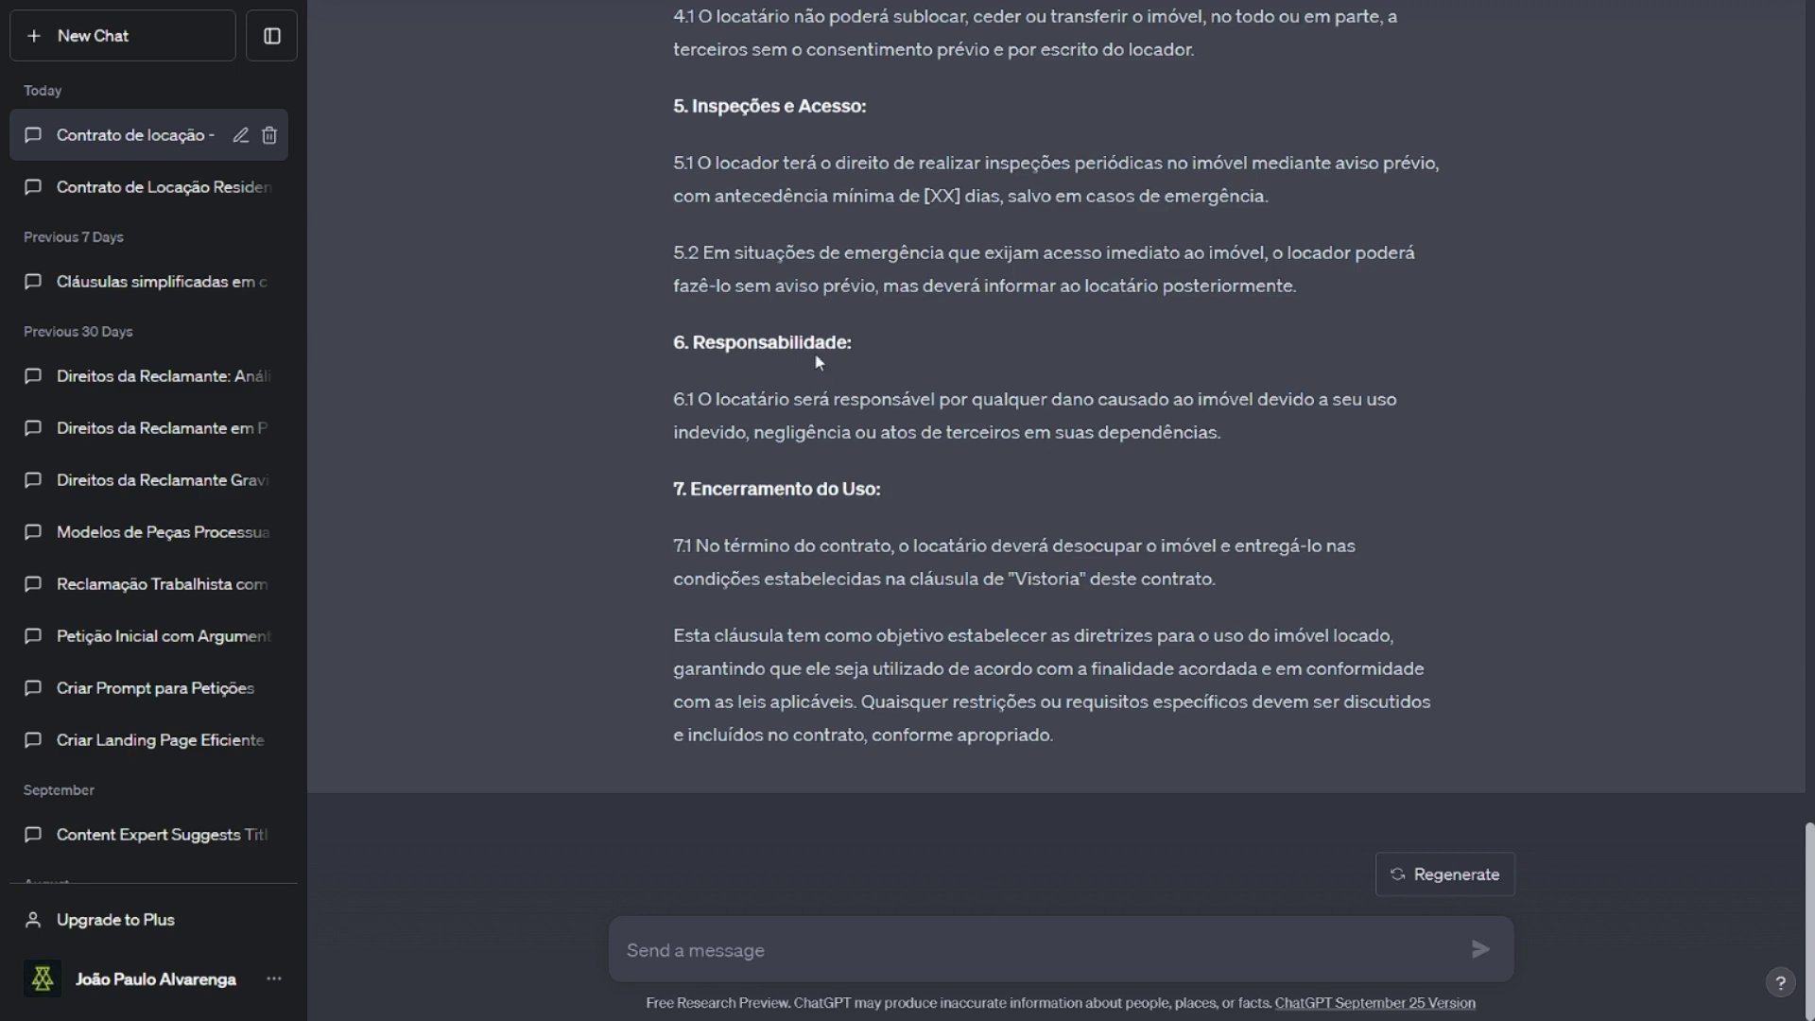
scroll(875, 372, up, 7)
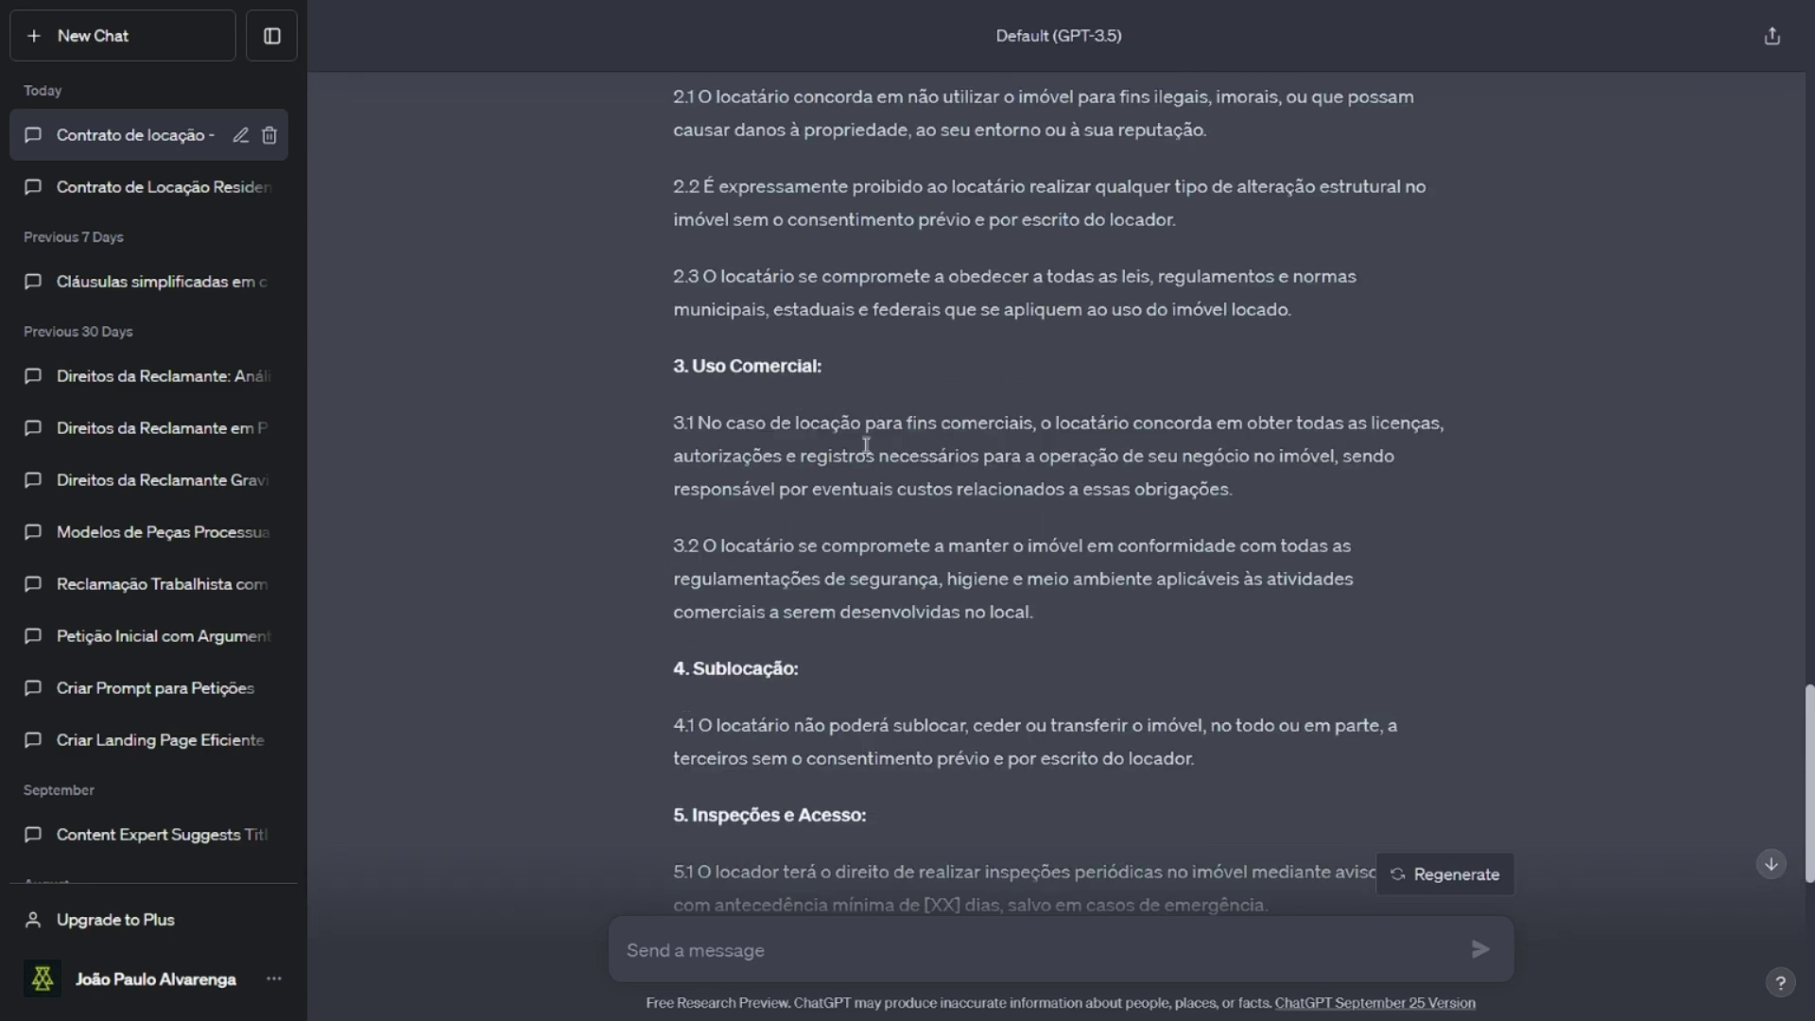
scroll(866, 444, up, 4)
scroll(866, 444, up, 2)
click(1049, 955)
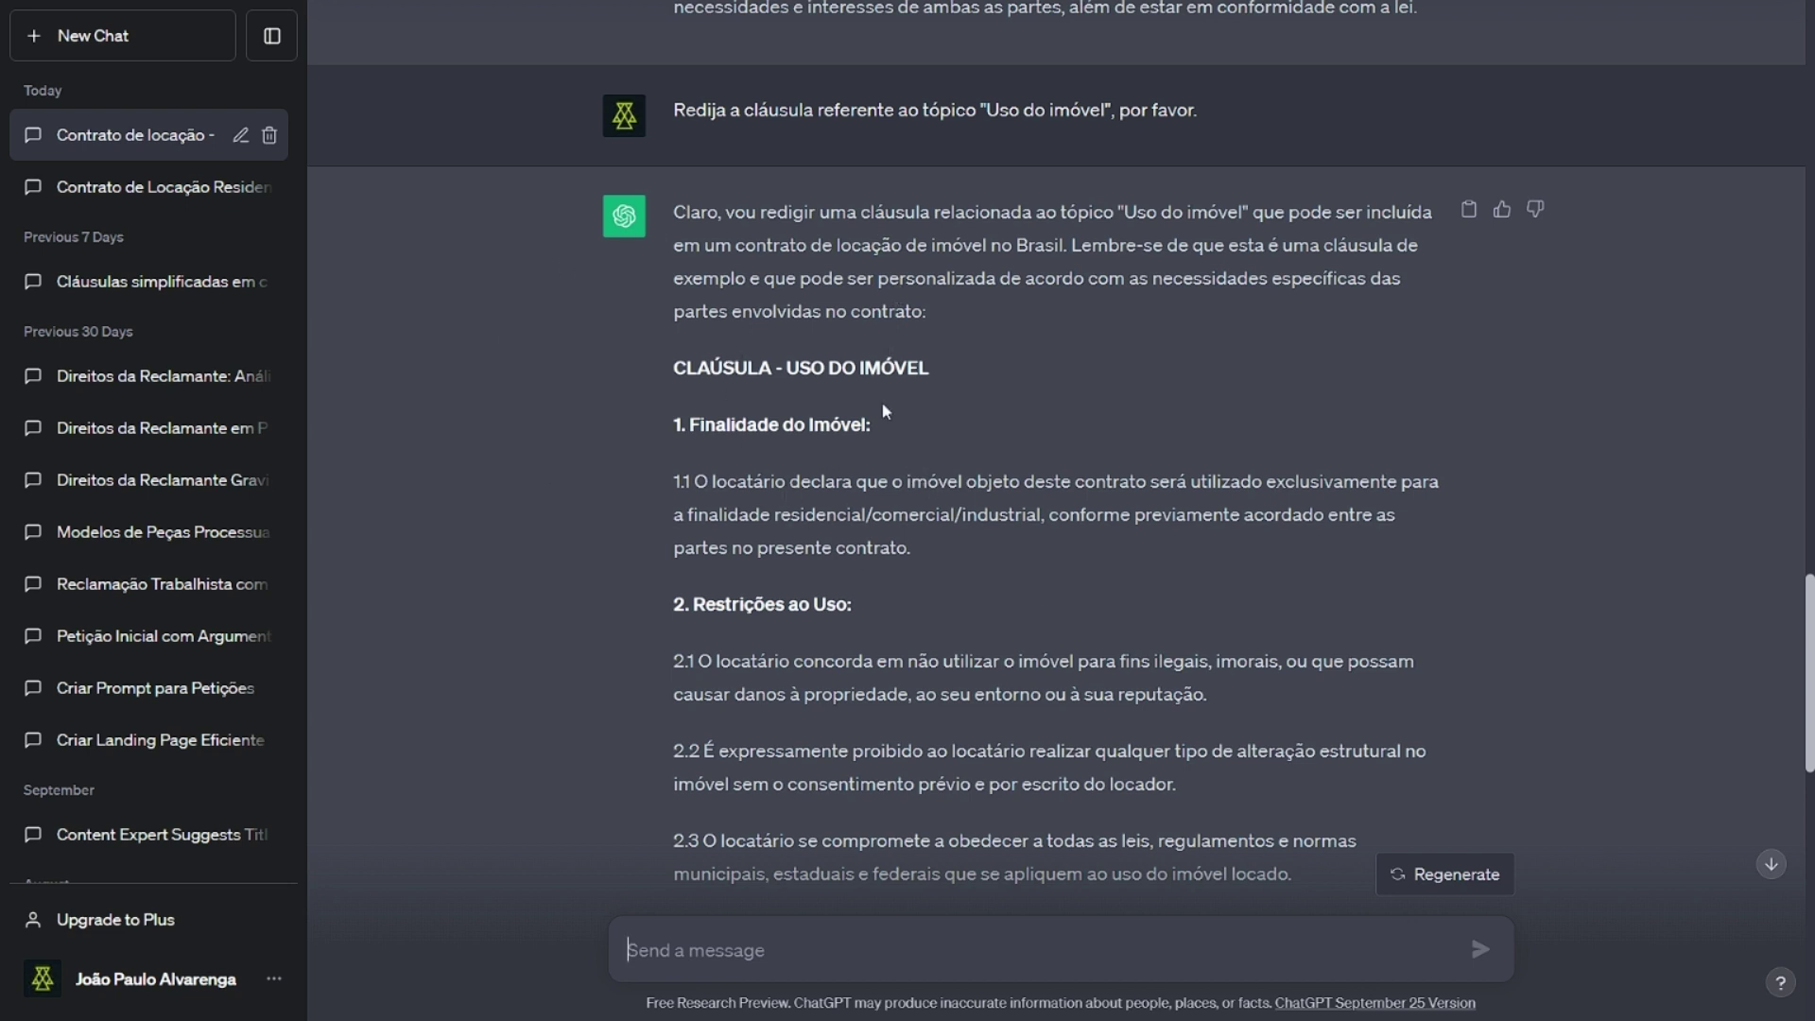
- Start a new chat and begin the prompt with "Analise a seguinte cláusula contratual:" and an opening quotation mark below it
click(85, 38)
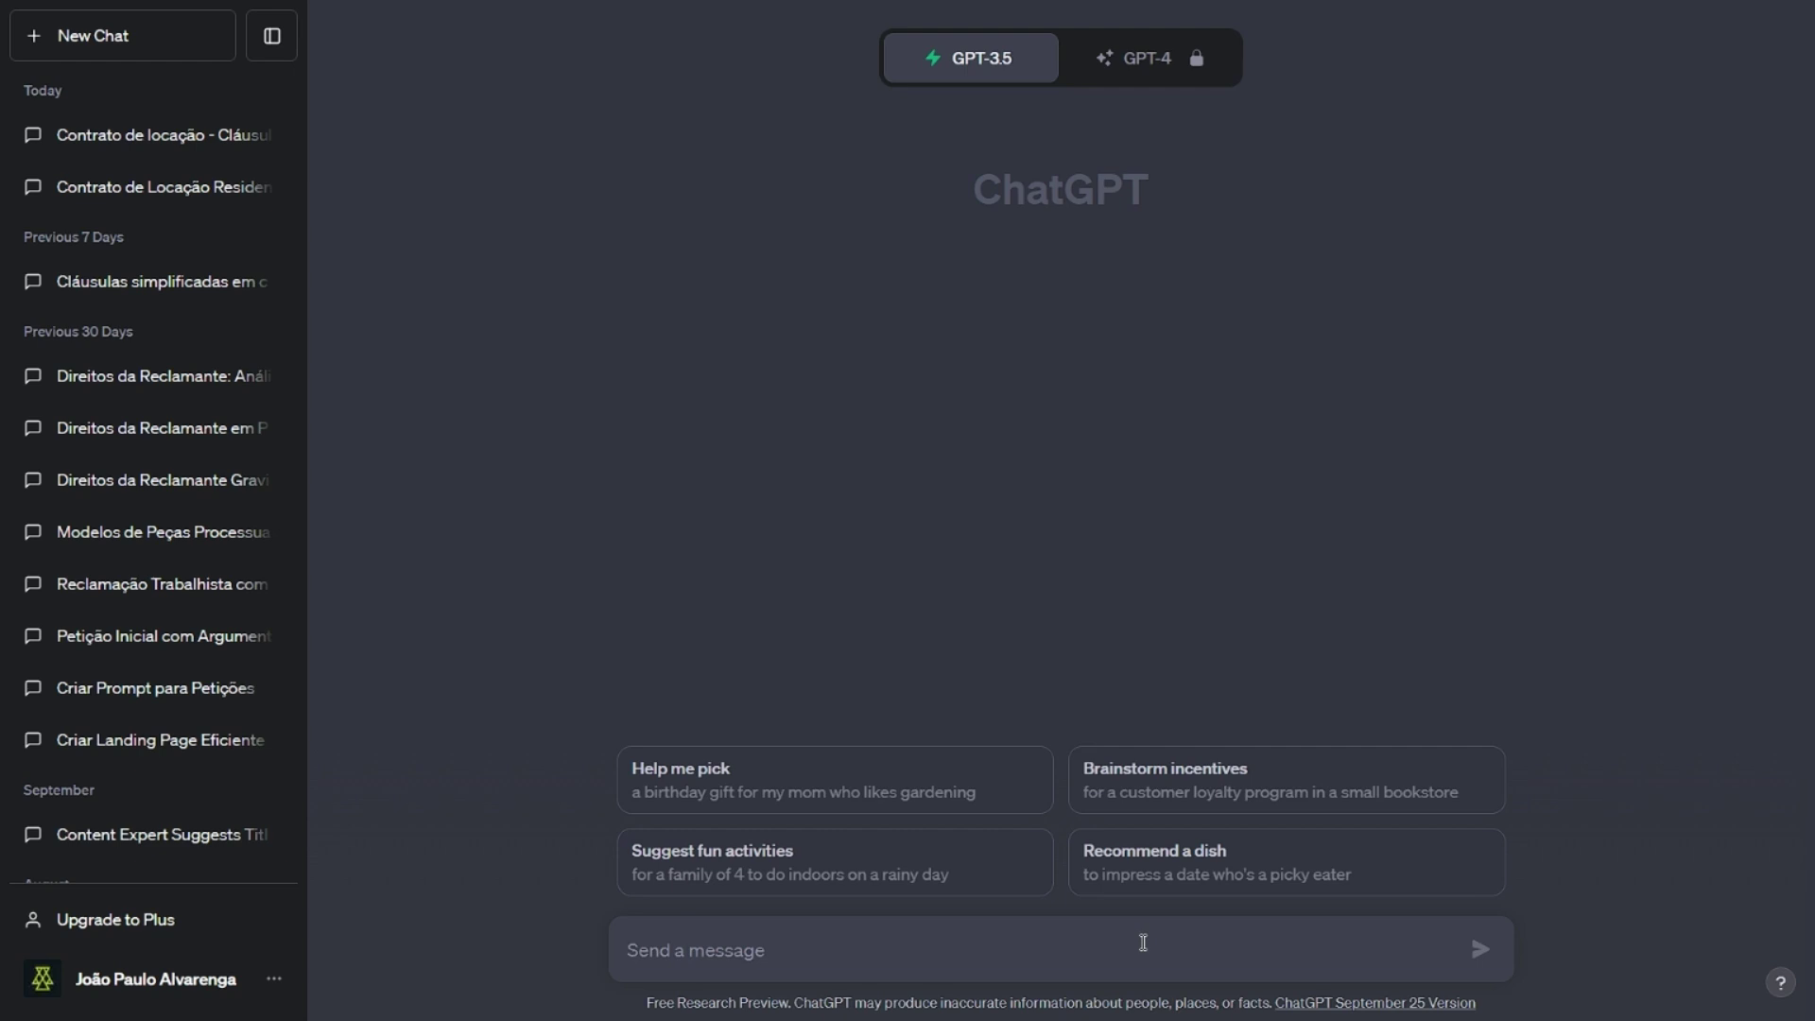
text(Analise)
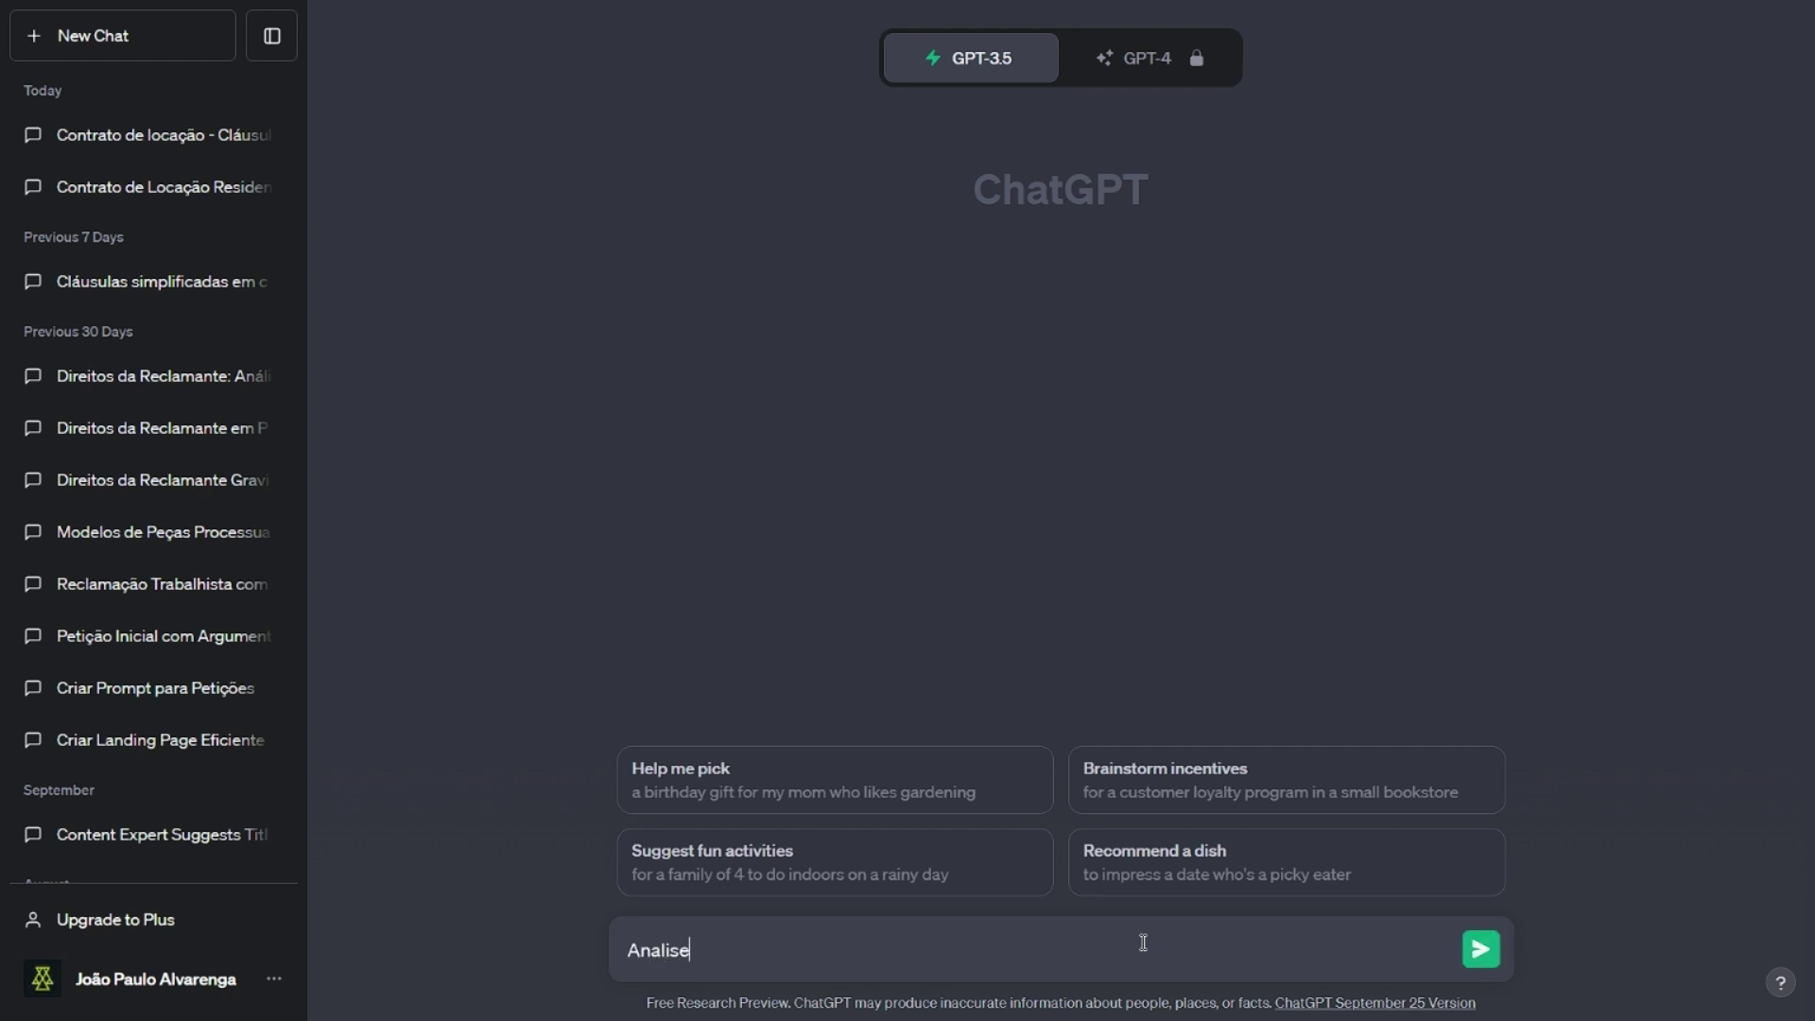
text( a seguinte cláusula con)
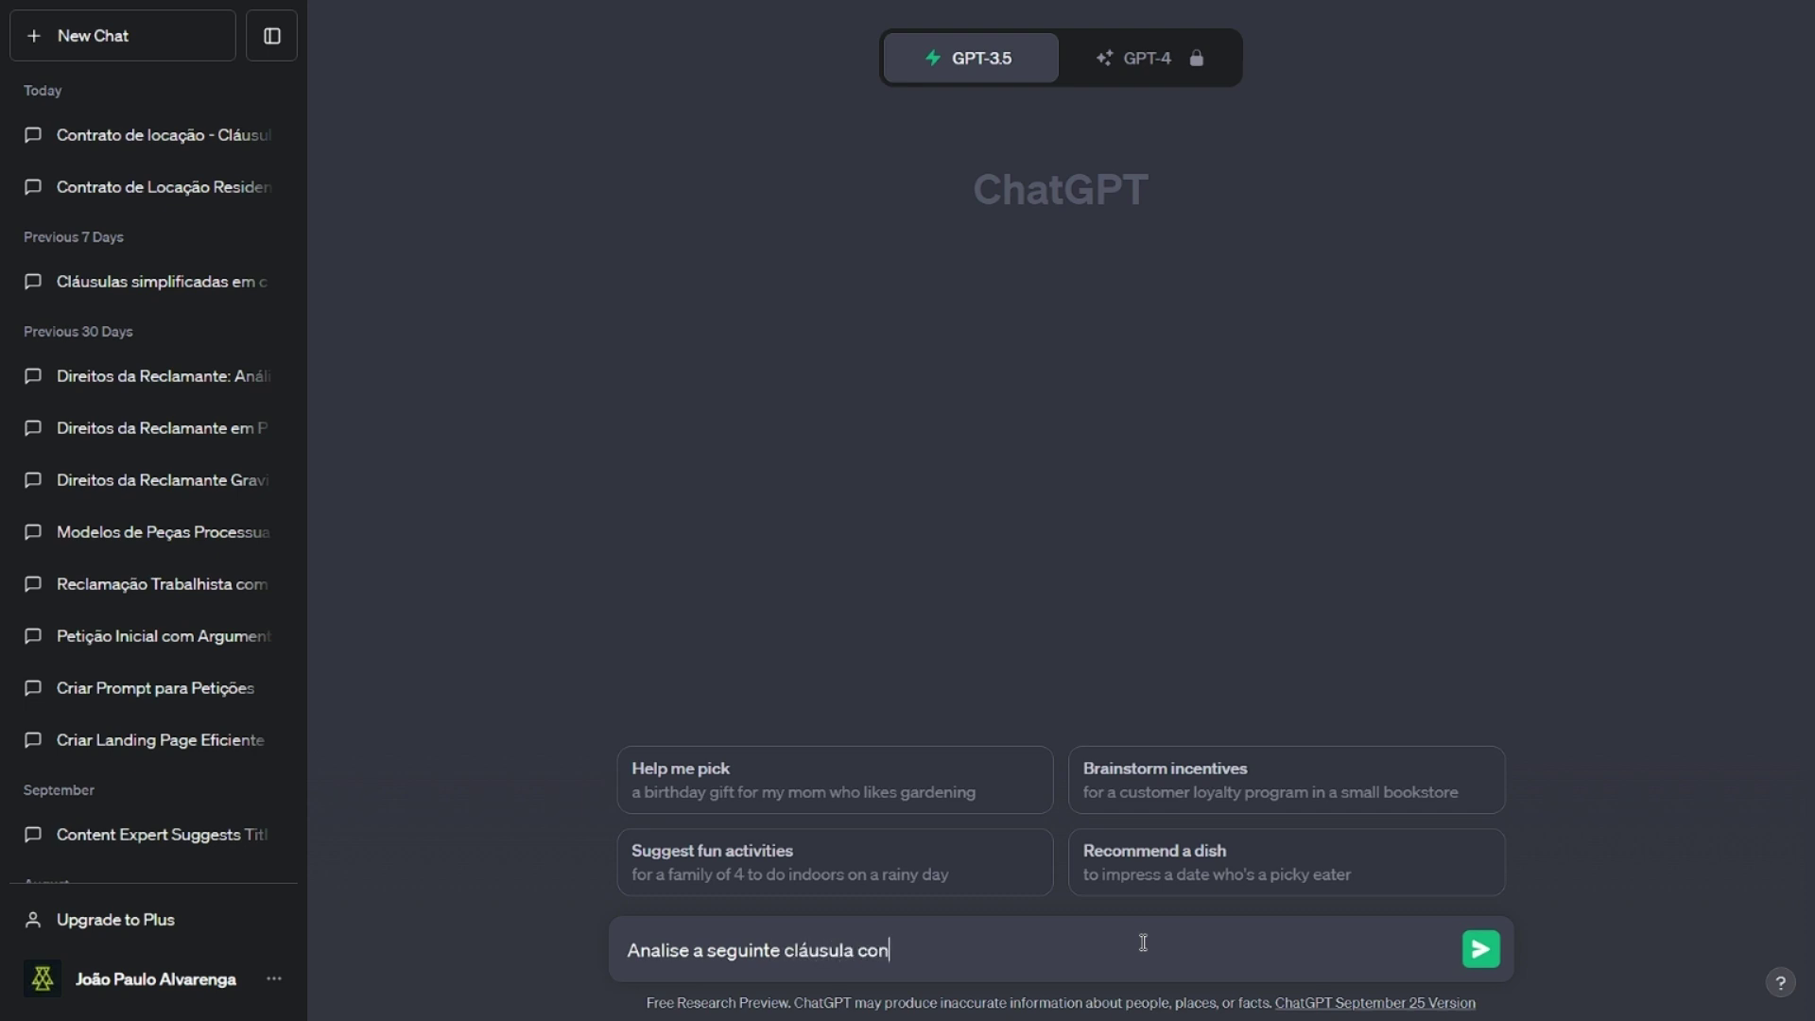
text(tratual :)
key(shift+Return)
text(")
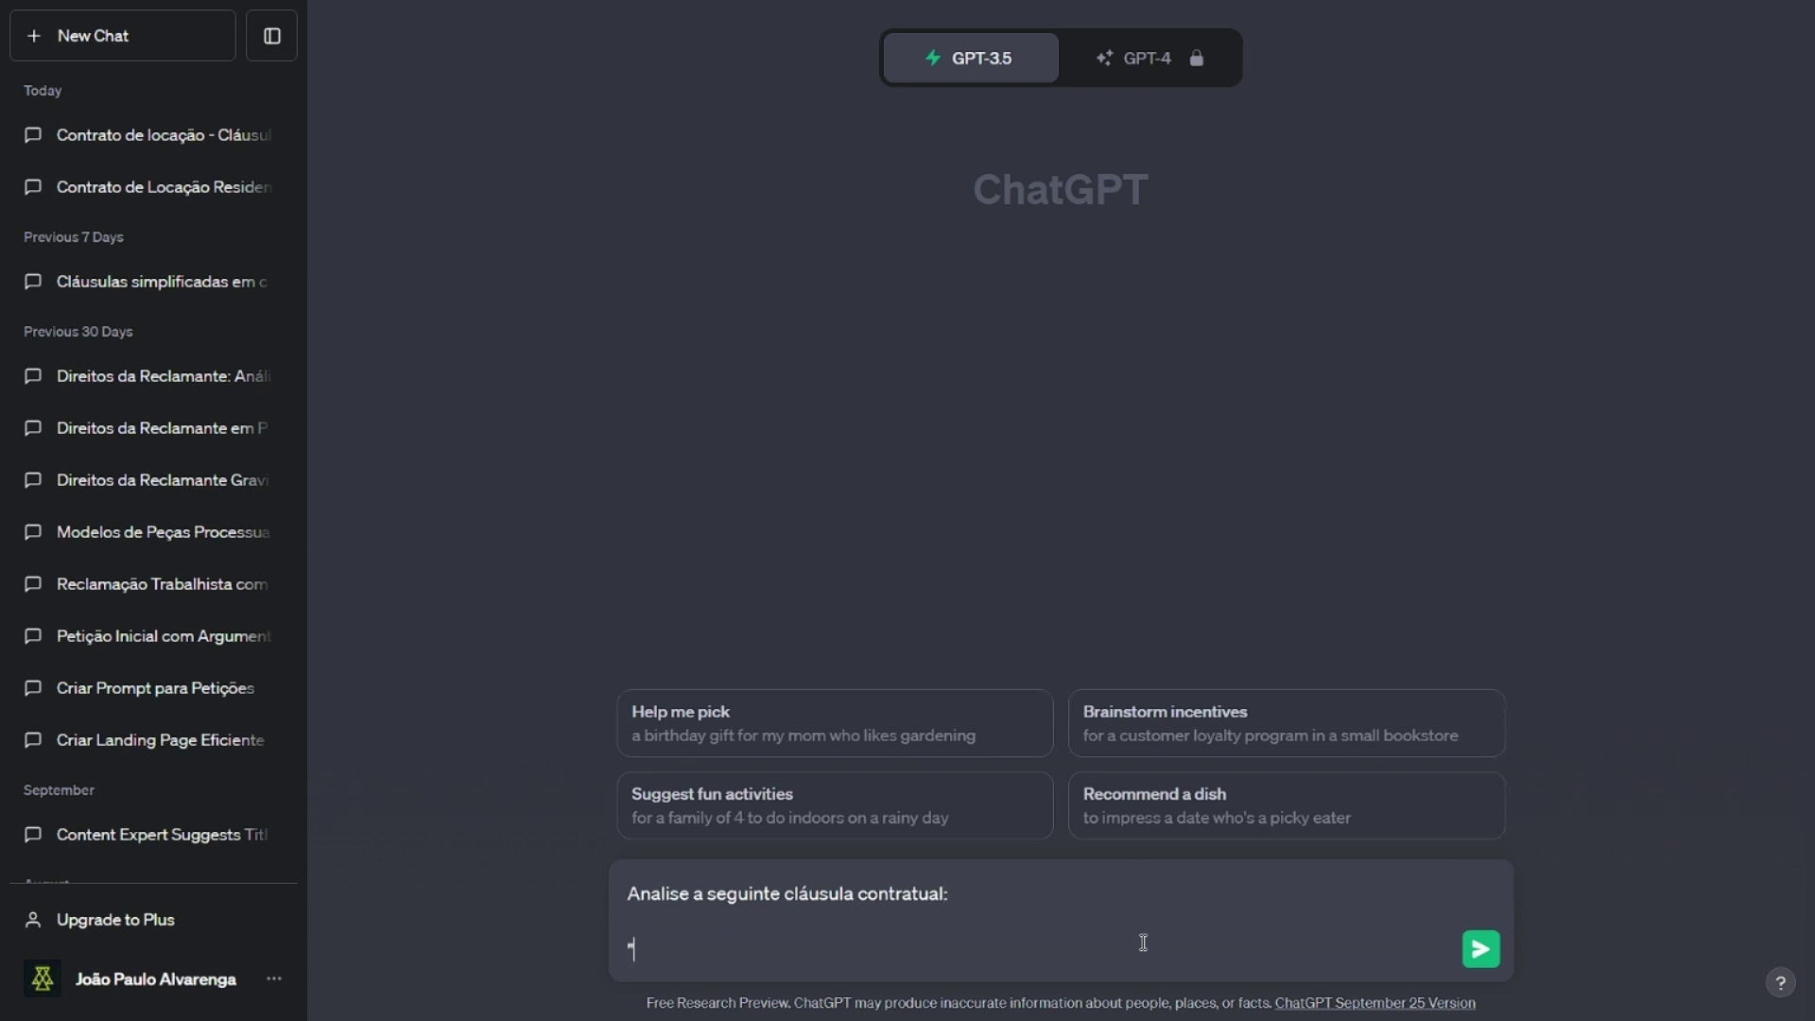
- Complete the quoted clause "O locatário concorda em fazer a manutenção adequada do apartamento durante o período de locação." and leave a blank line after it
text(O locatário concorda em fazer a manutenção adequada do apartamento durante o período de locação.)
text(")
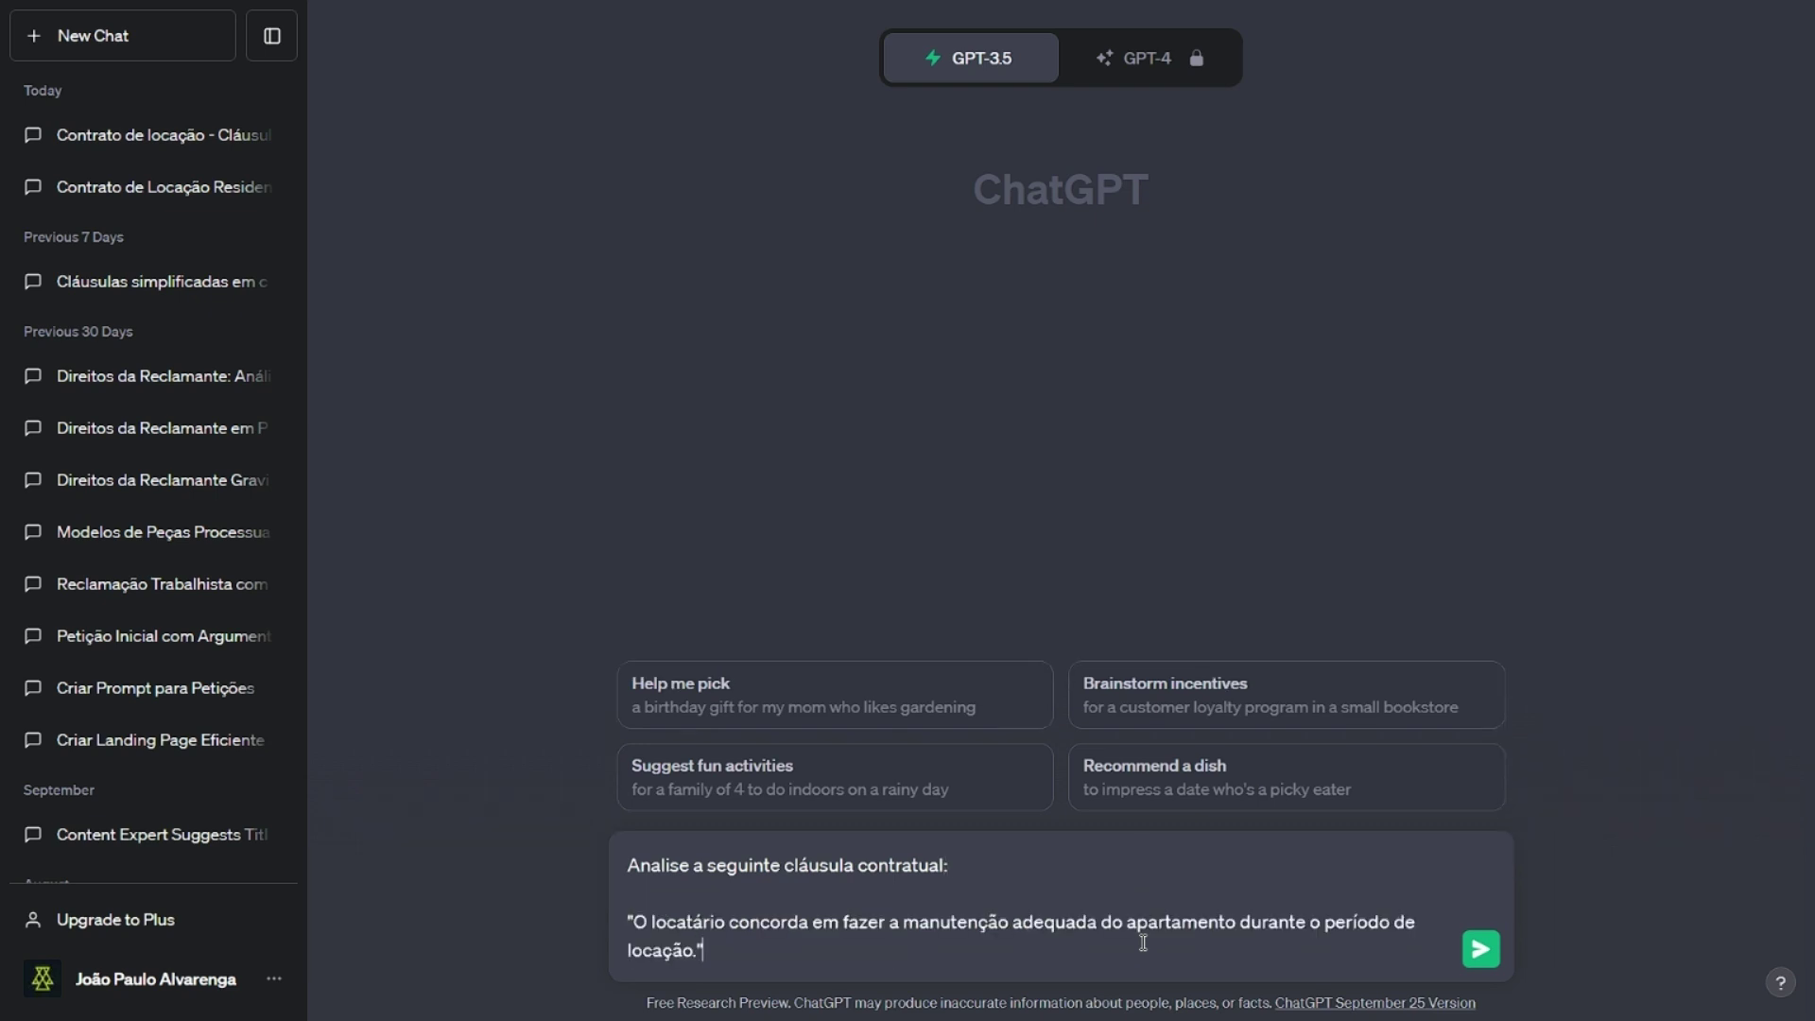
key(shift+Return)
key(shift+Return)
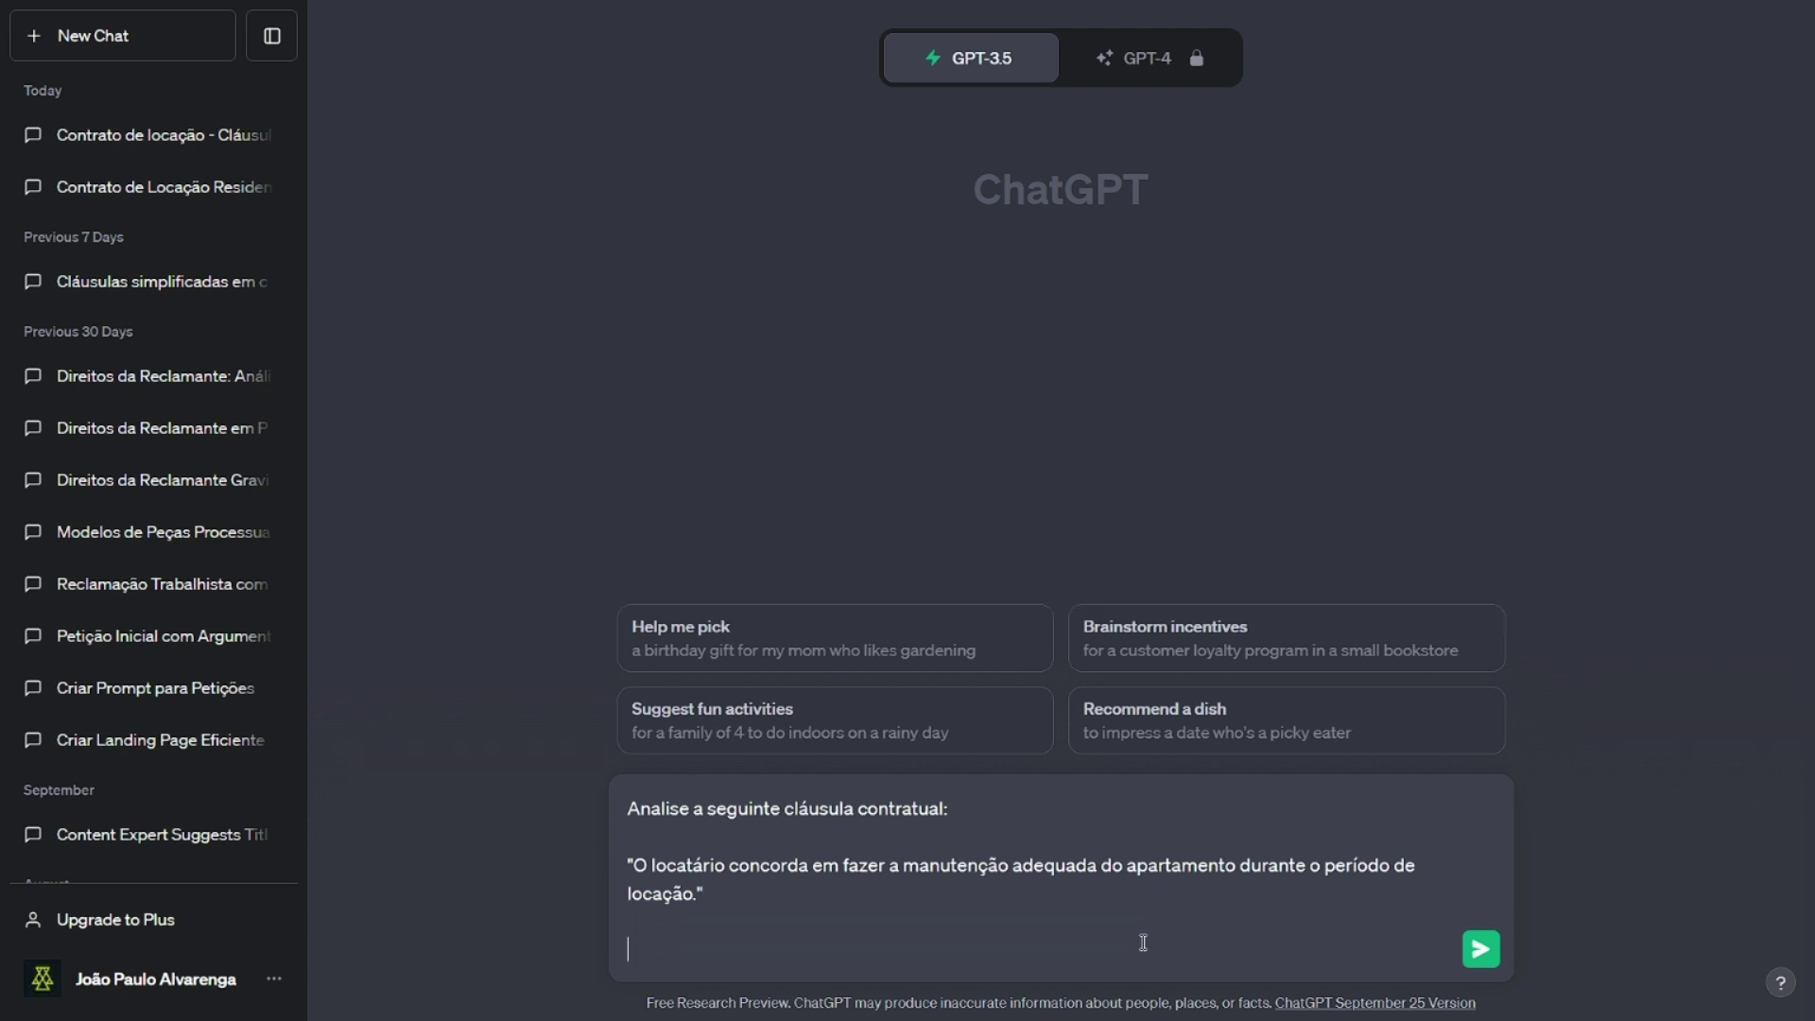
- Add the closing request "Caso haja necessidade, por favor, corrija a cláusula acima." beneath the quoted clause
text(Caso haja necessid)
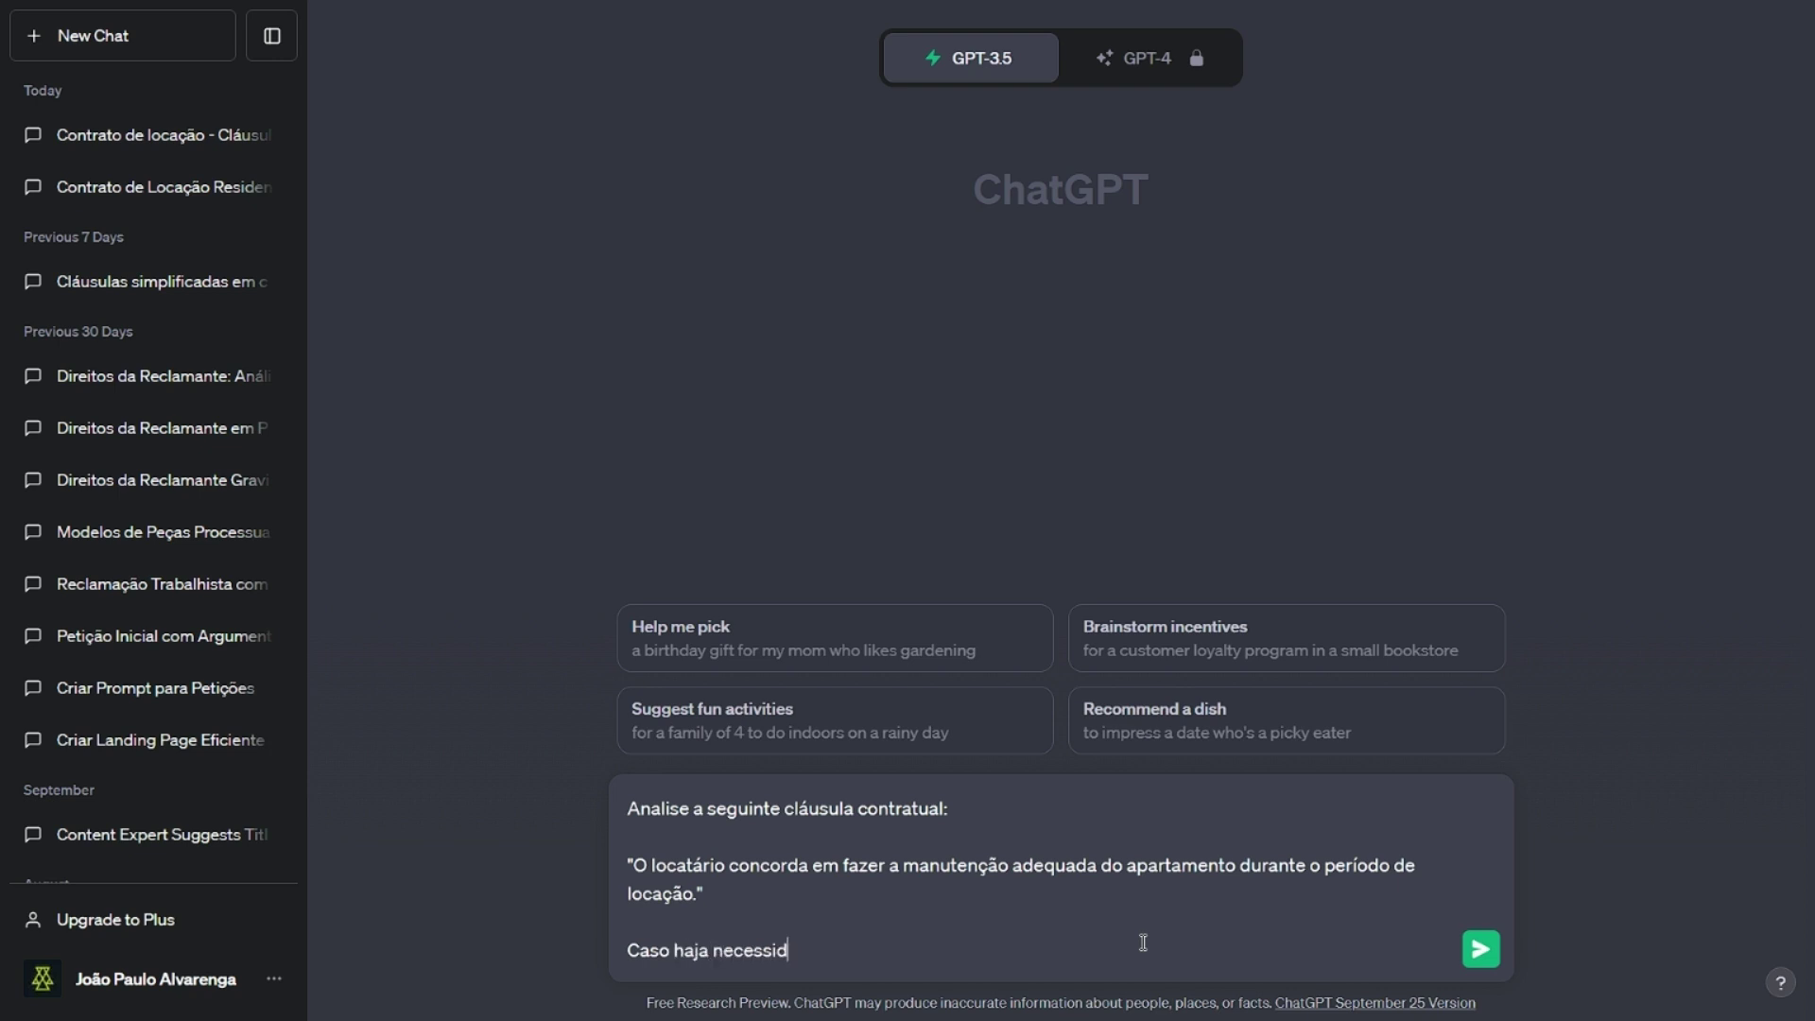
text(ade, por favor, adapte-a)
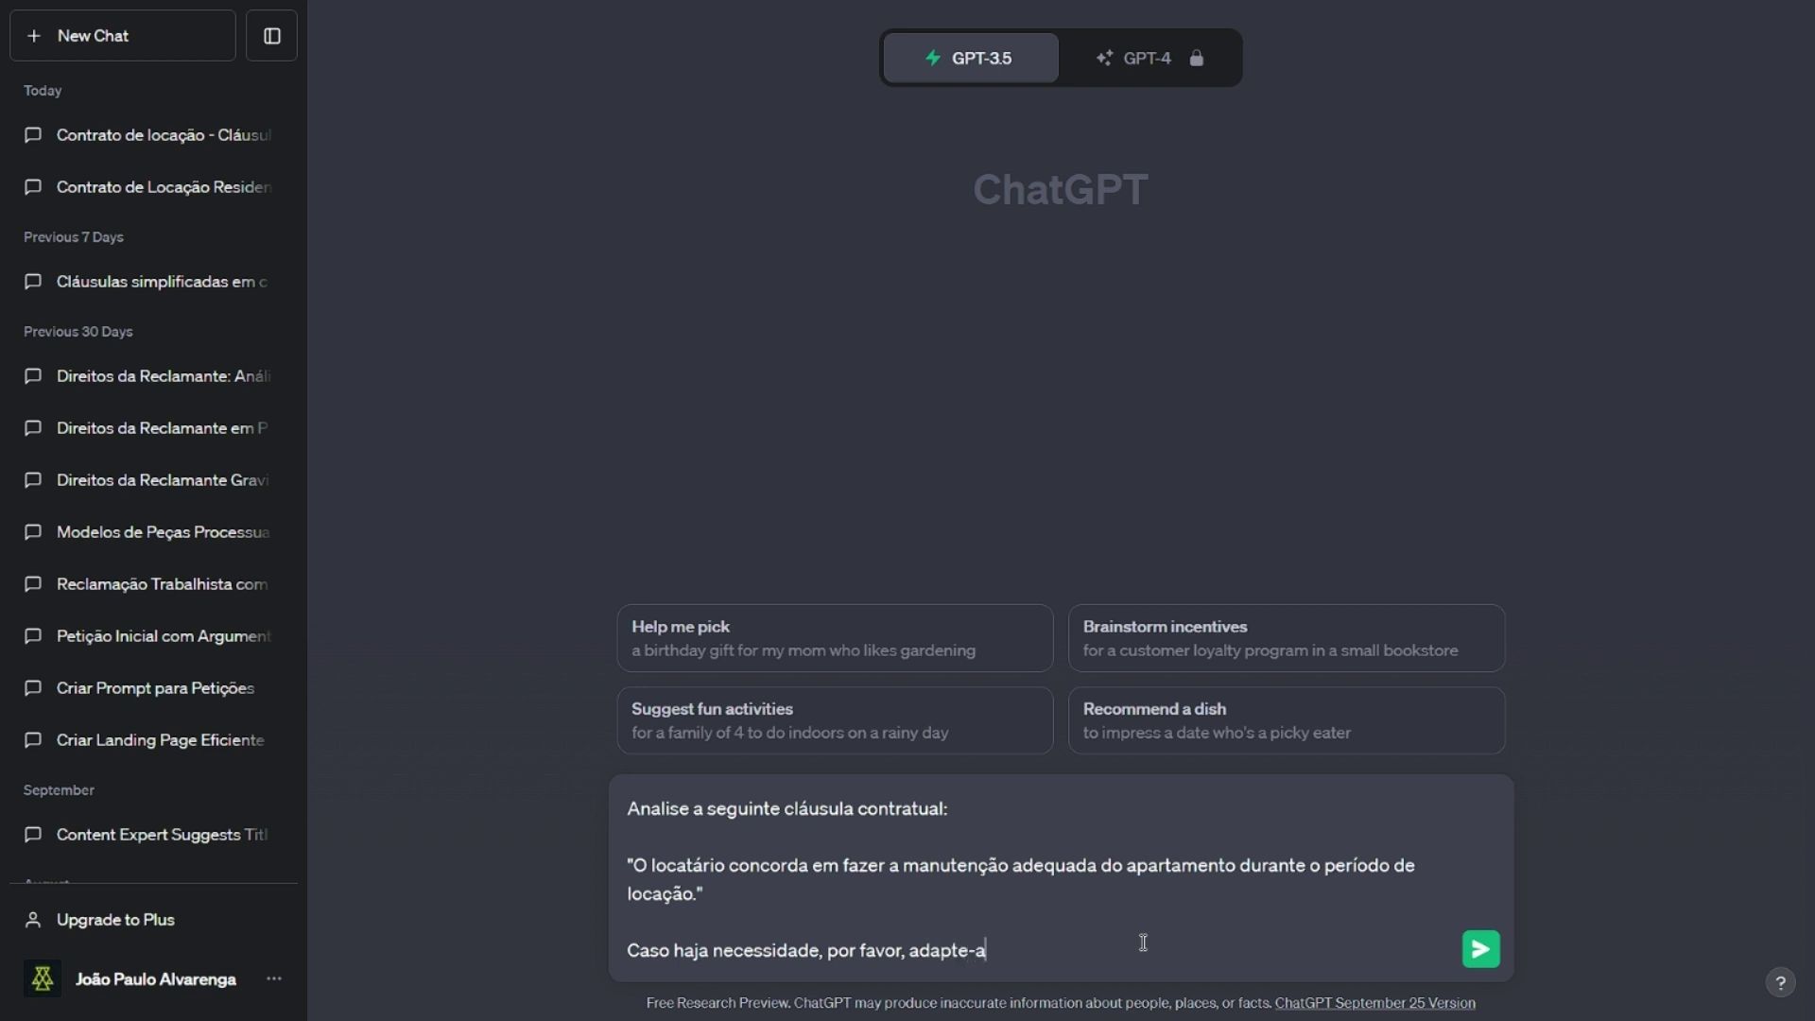
key(BackSpace)
key(BackSpace)
key(BackSpace)
key(BackSpace)
key(BackSpace)
key(BackSpace)
key(BackSpace)
key(BackSpace)
text(corrija a cláusula acima.)
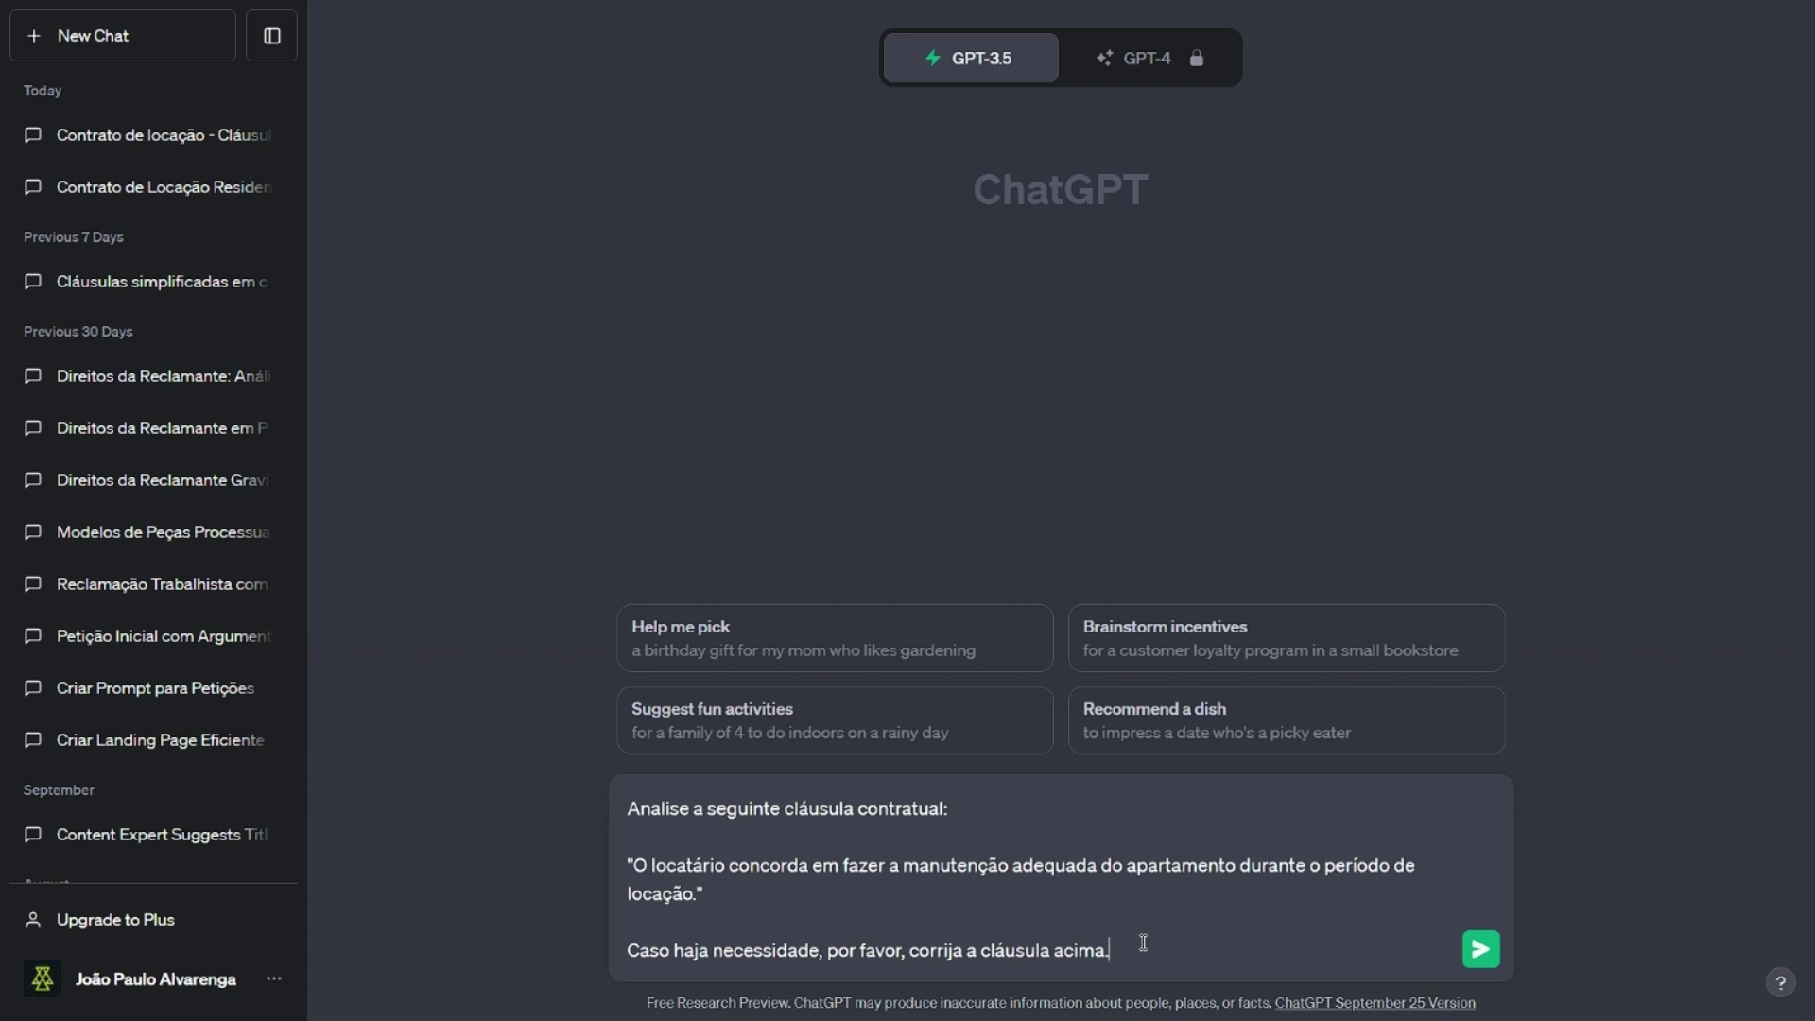
- Insert "Atue como um advogado especializado em contratos e" at the start of the prompt and make the following "analise" lowercase
click(623, 817)
text(Atue c)
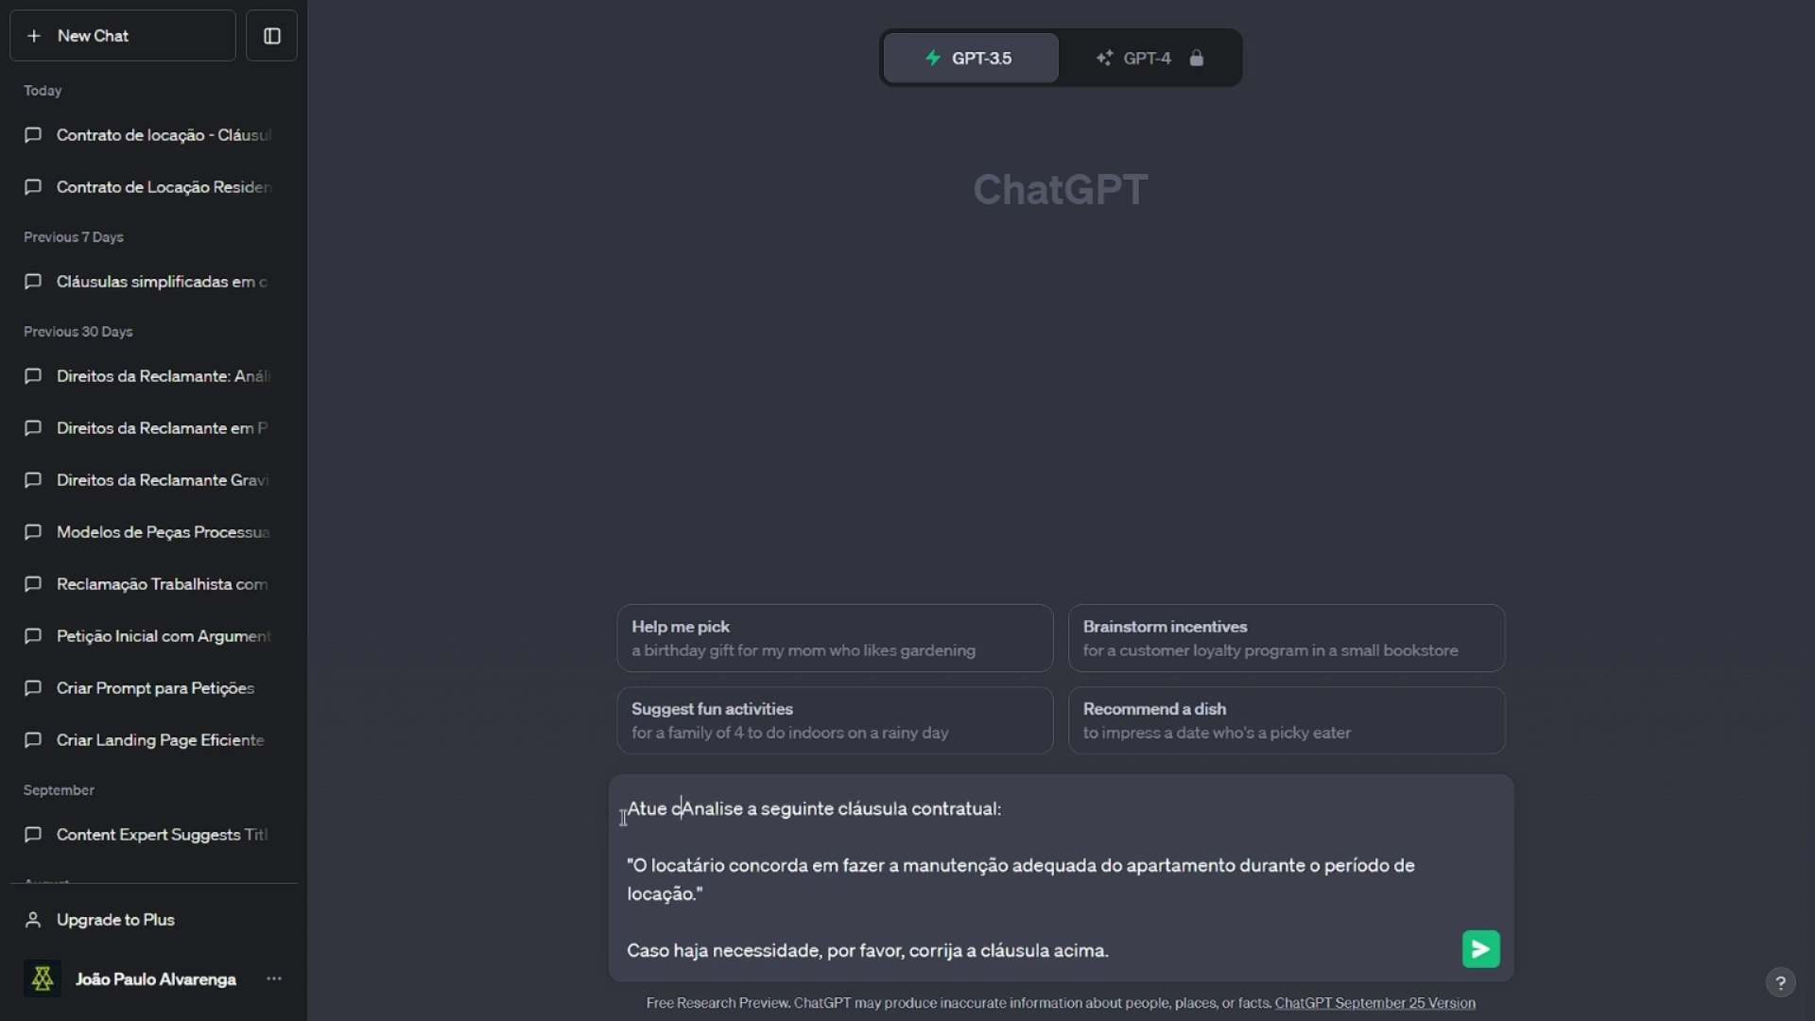
text(omo um ad)
text(vog)
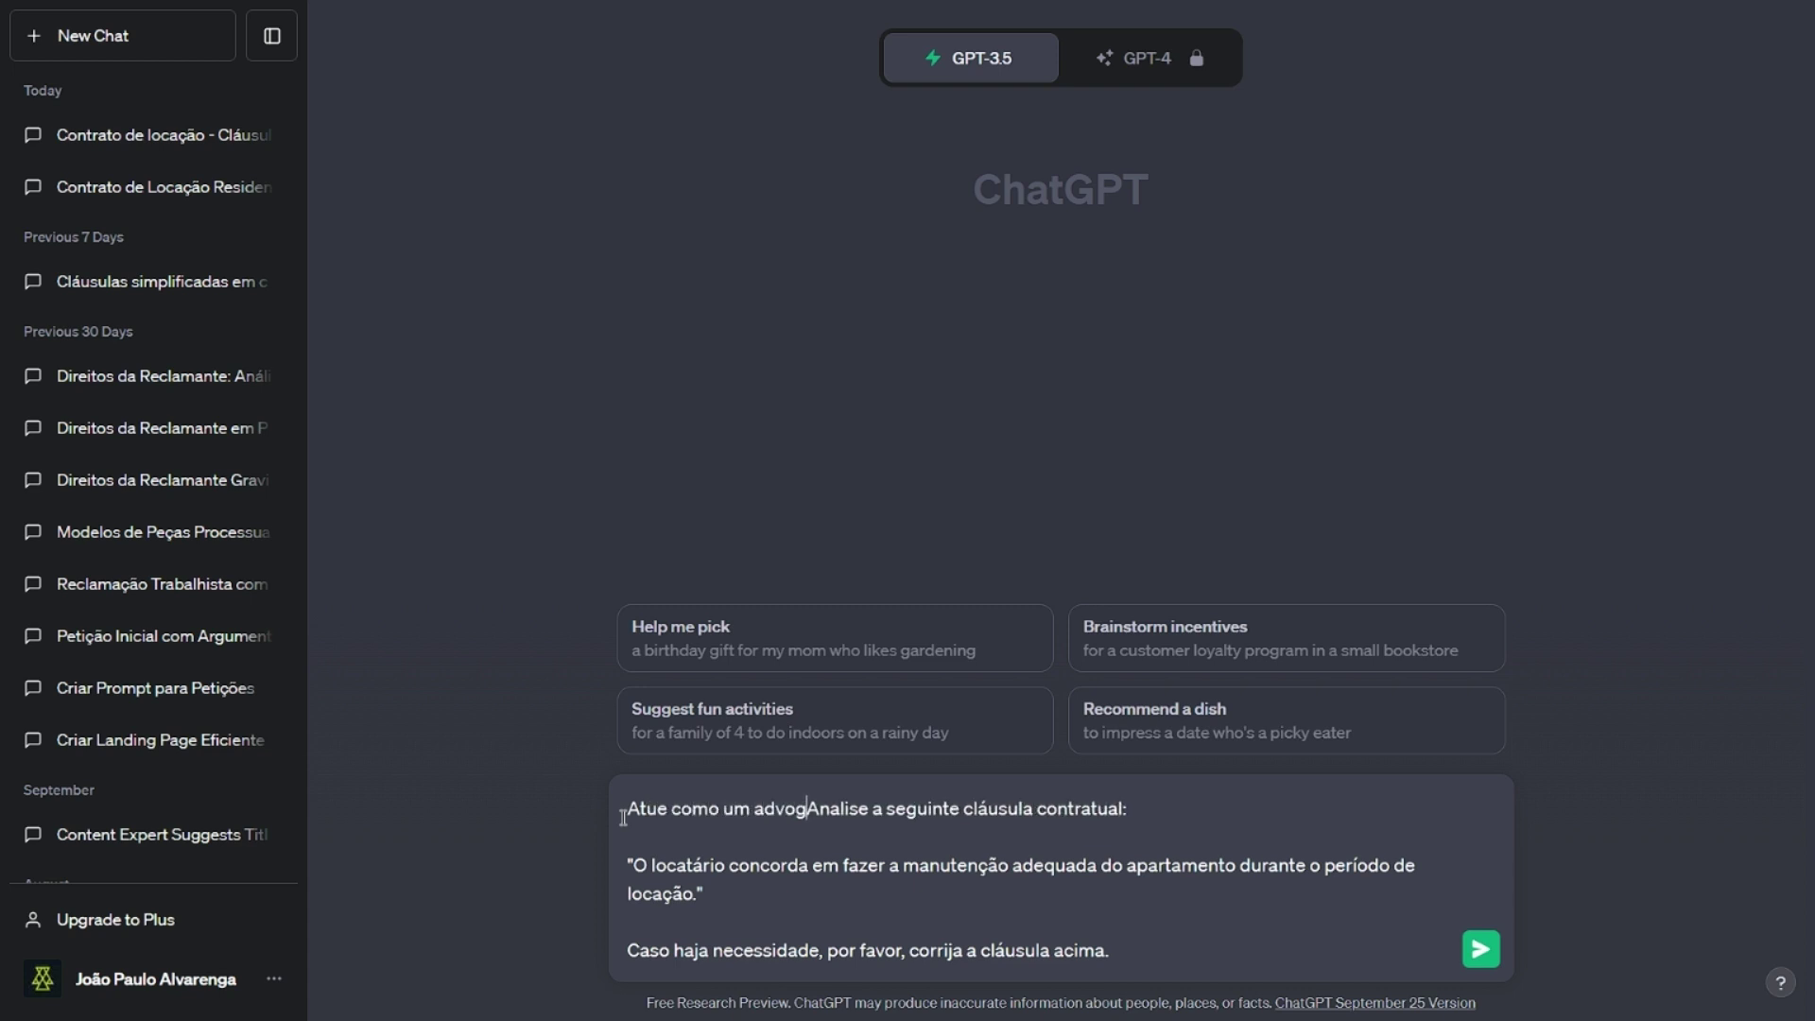
text(ado especi)
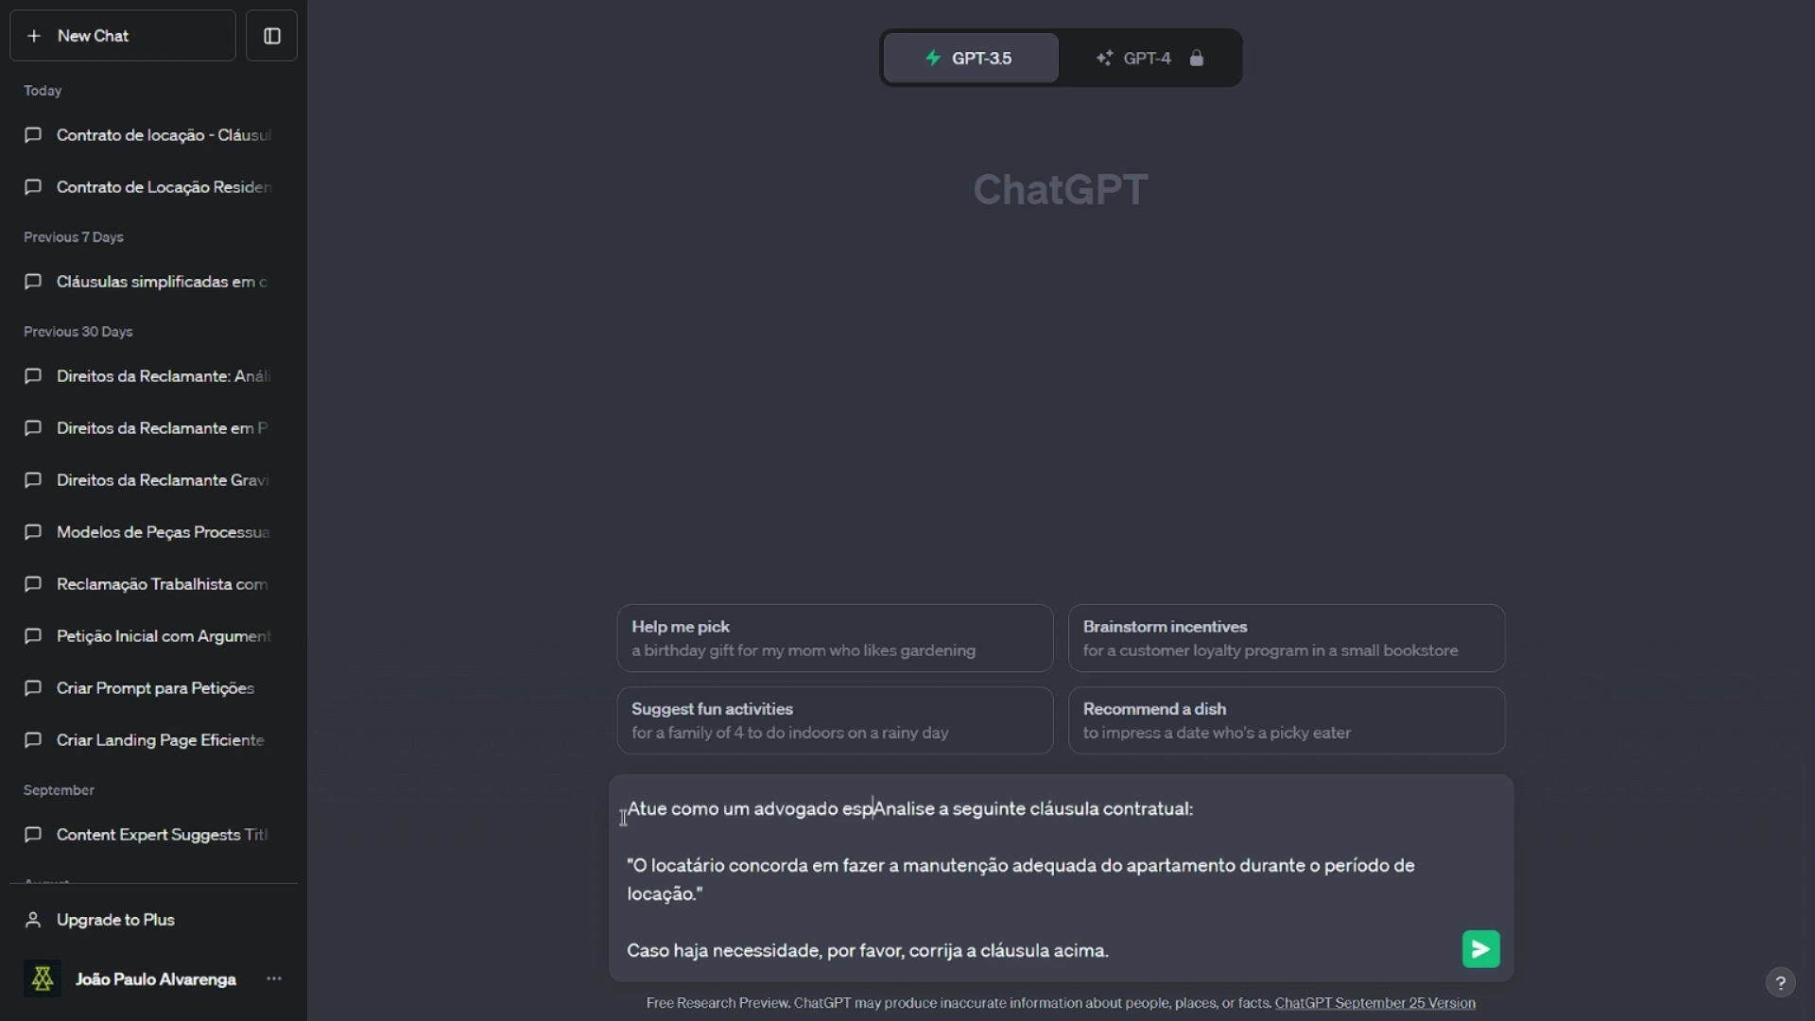
text(alizado em )
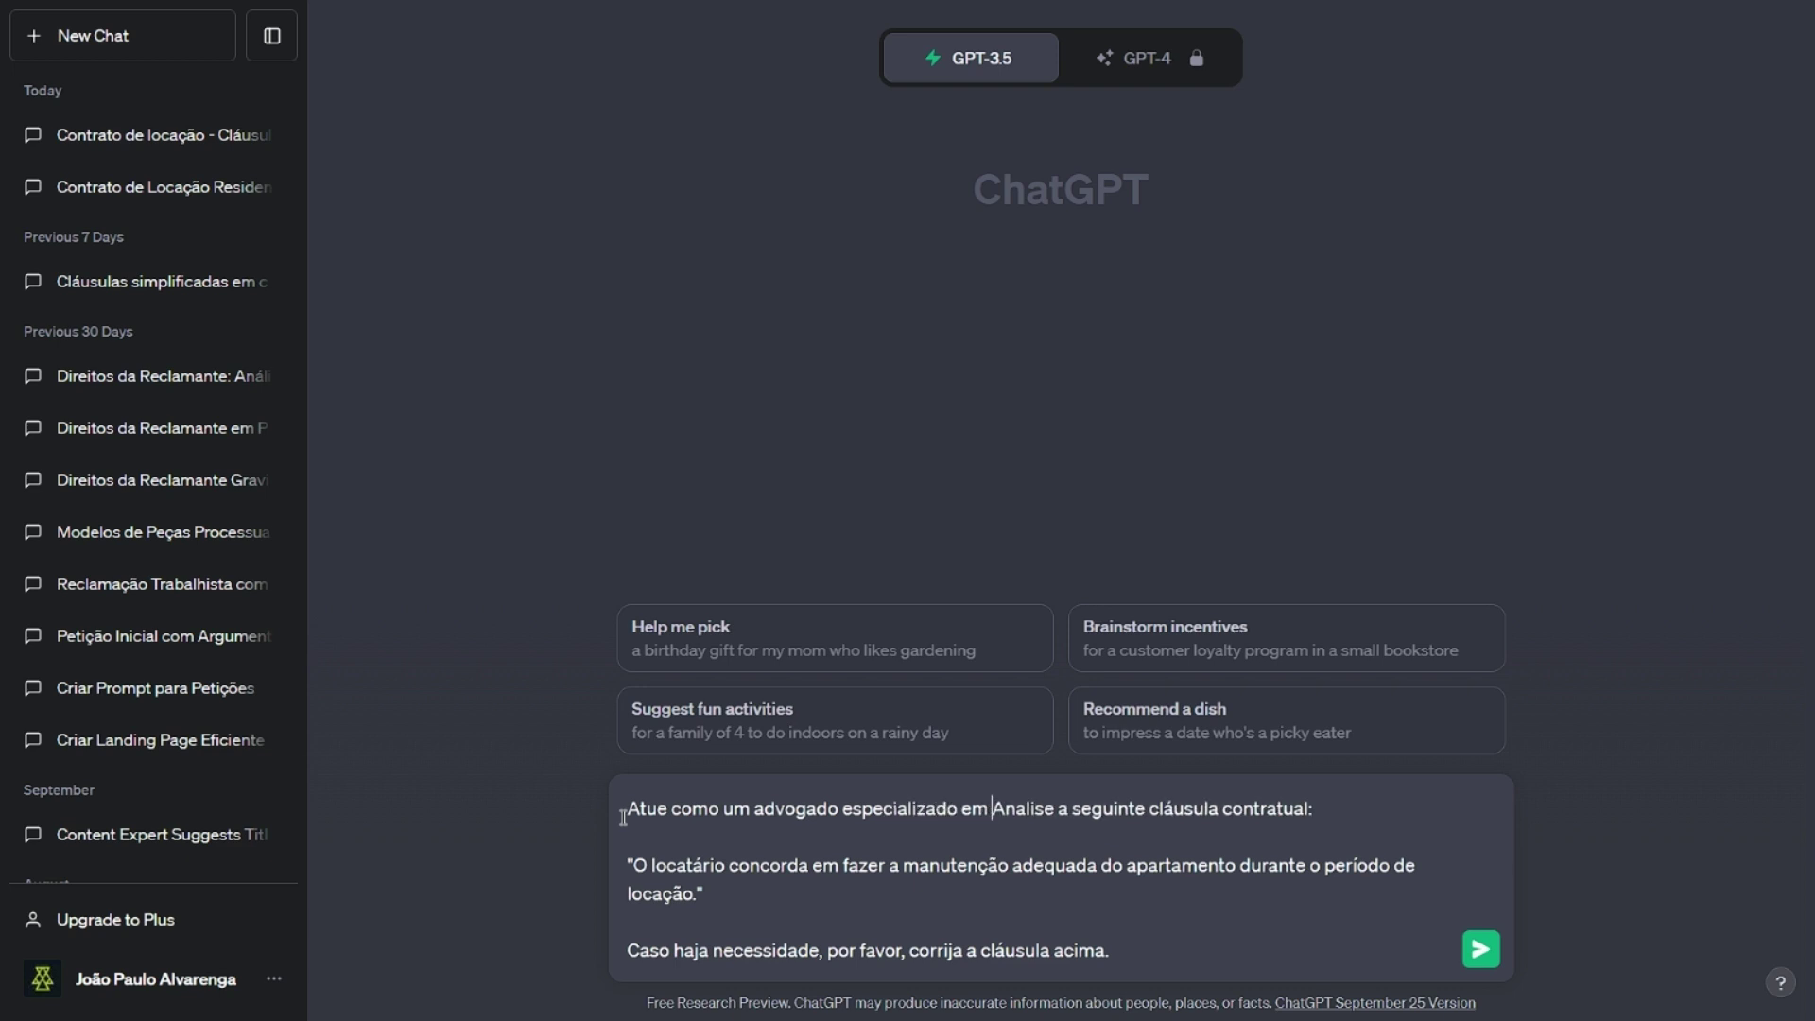
text(contratos)
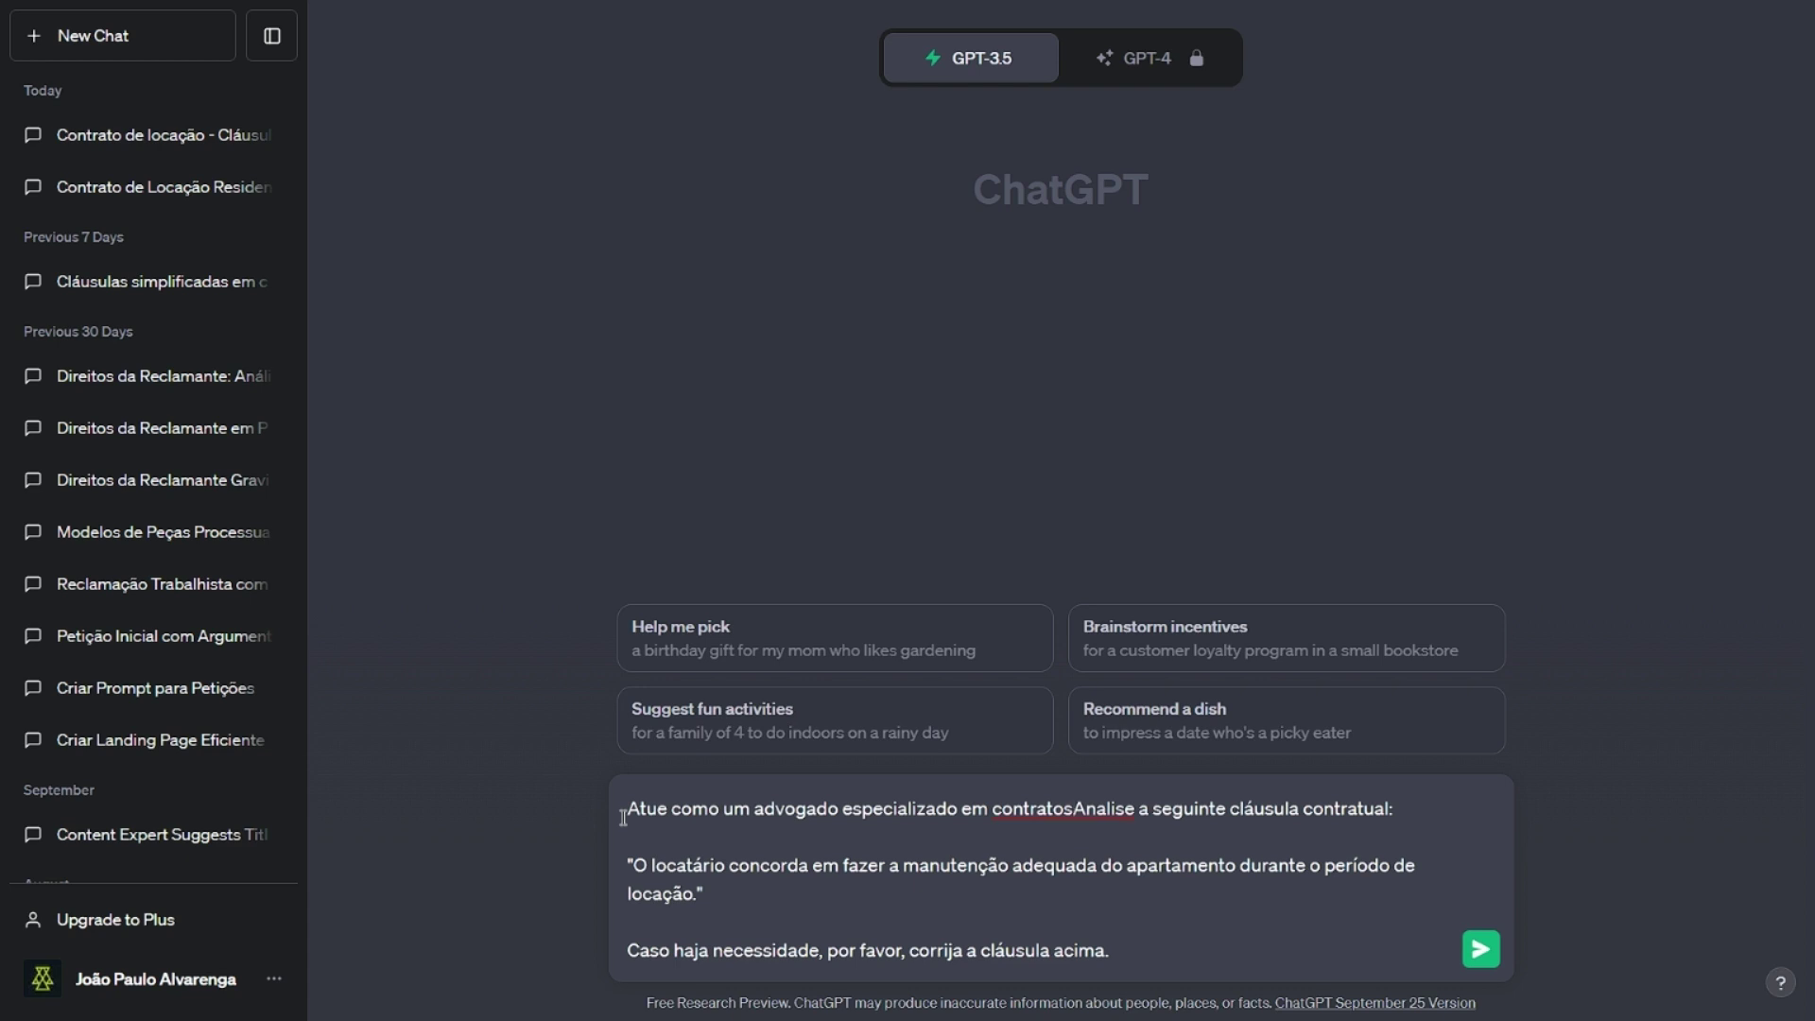
text( e )
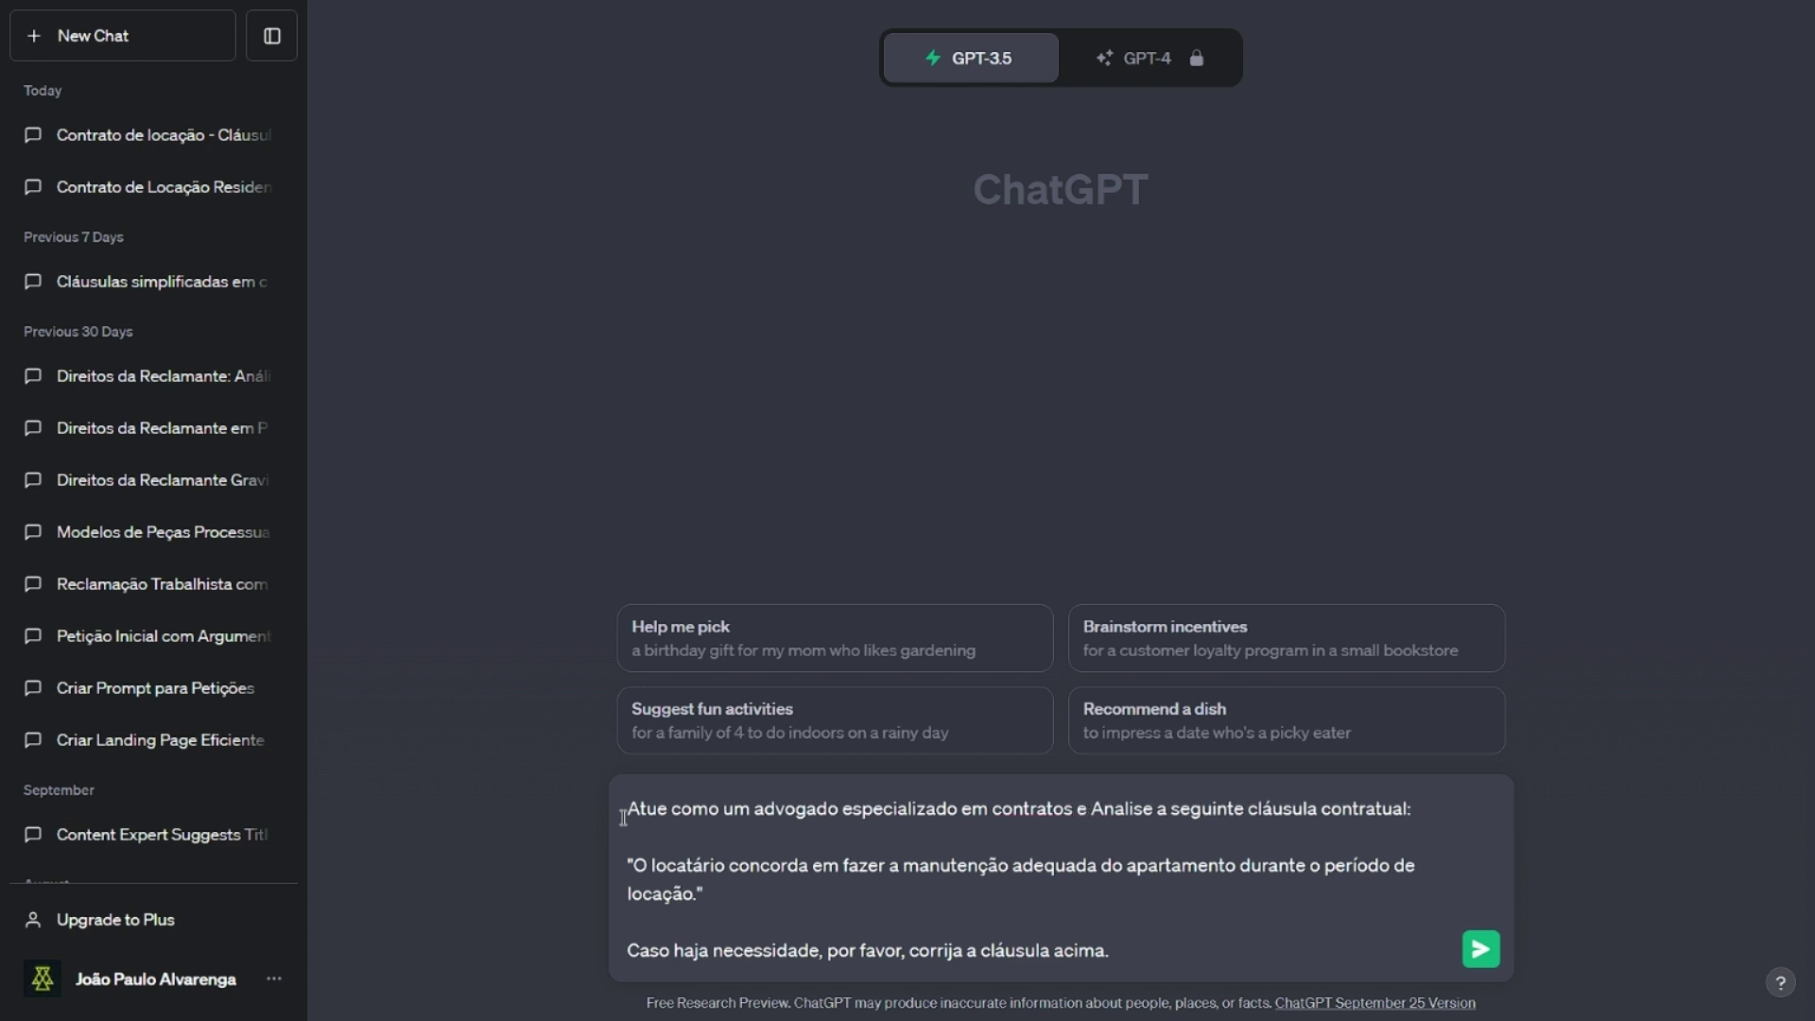
text(a)
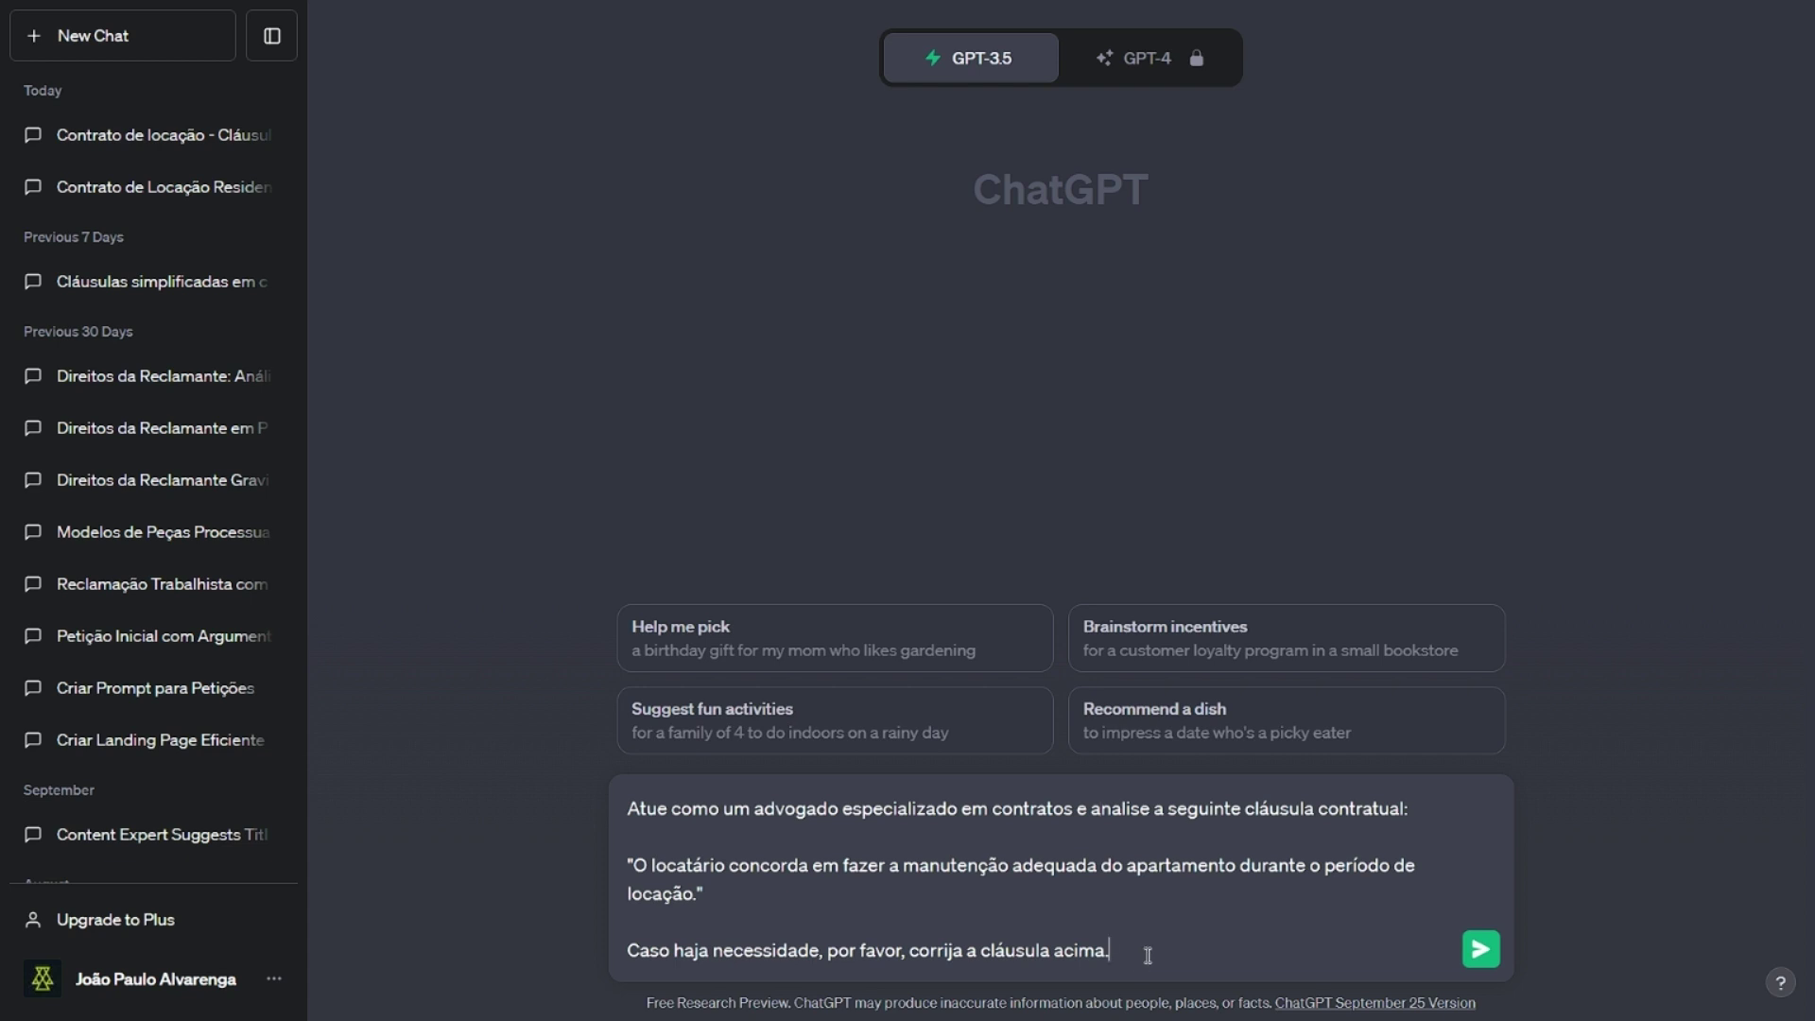
- Insert ", com profundo conhecimento na legislação brasileira," after "contratos" in the prompt's opening sentence and send the prompt
click(1077, 806)
text(,)
text( com profun)
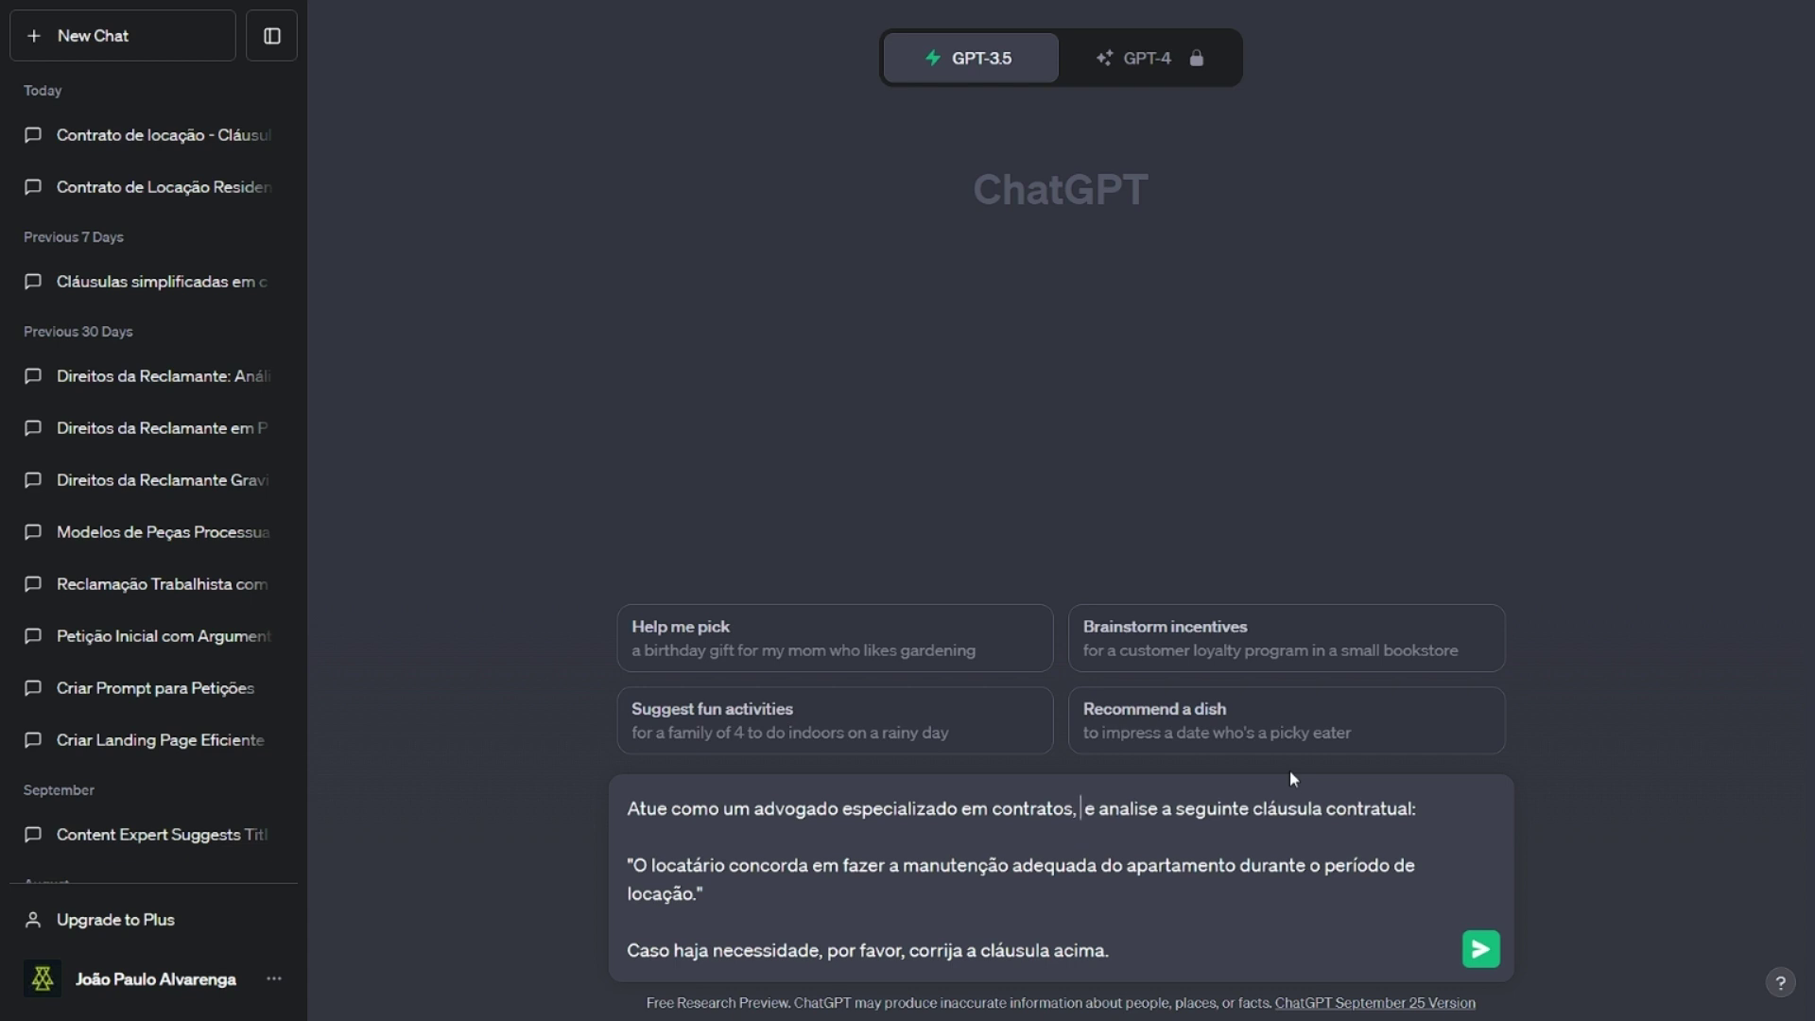
text(do con)
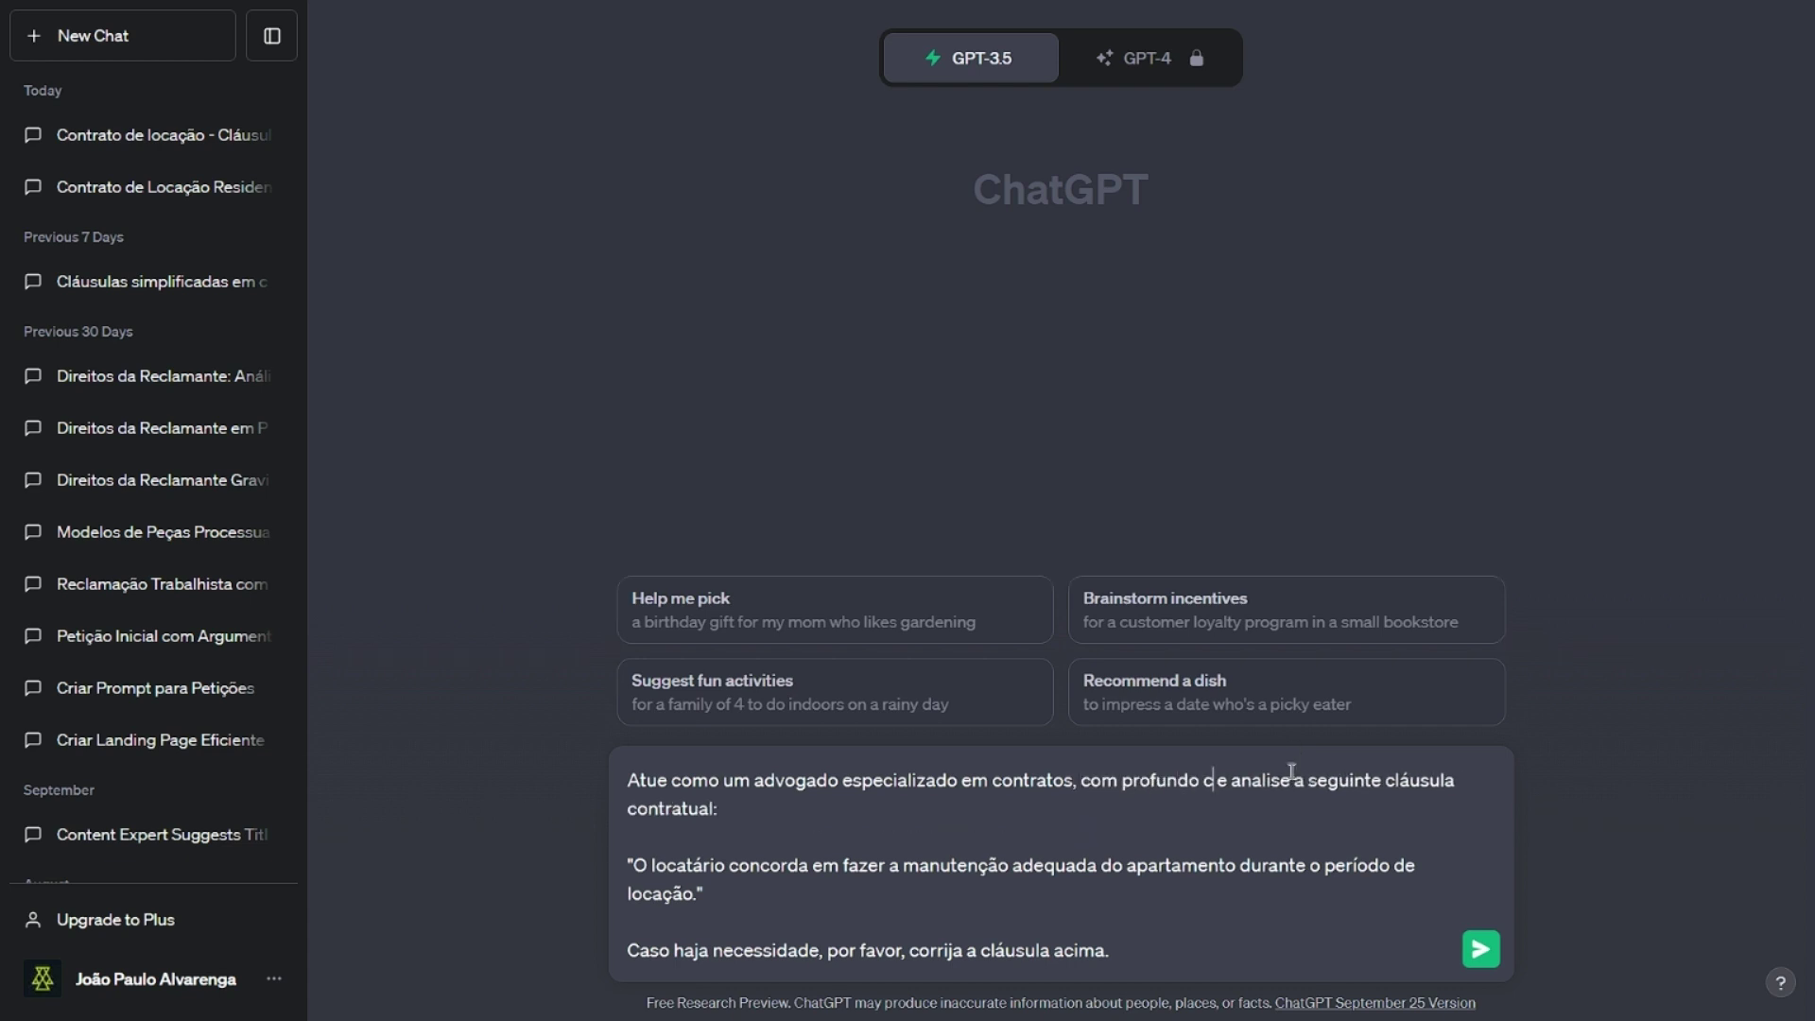
text(heciment)
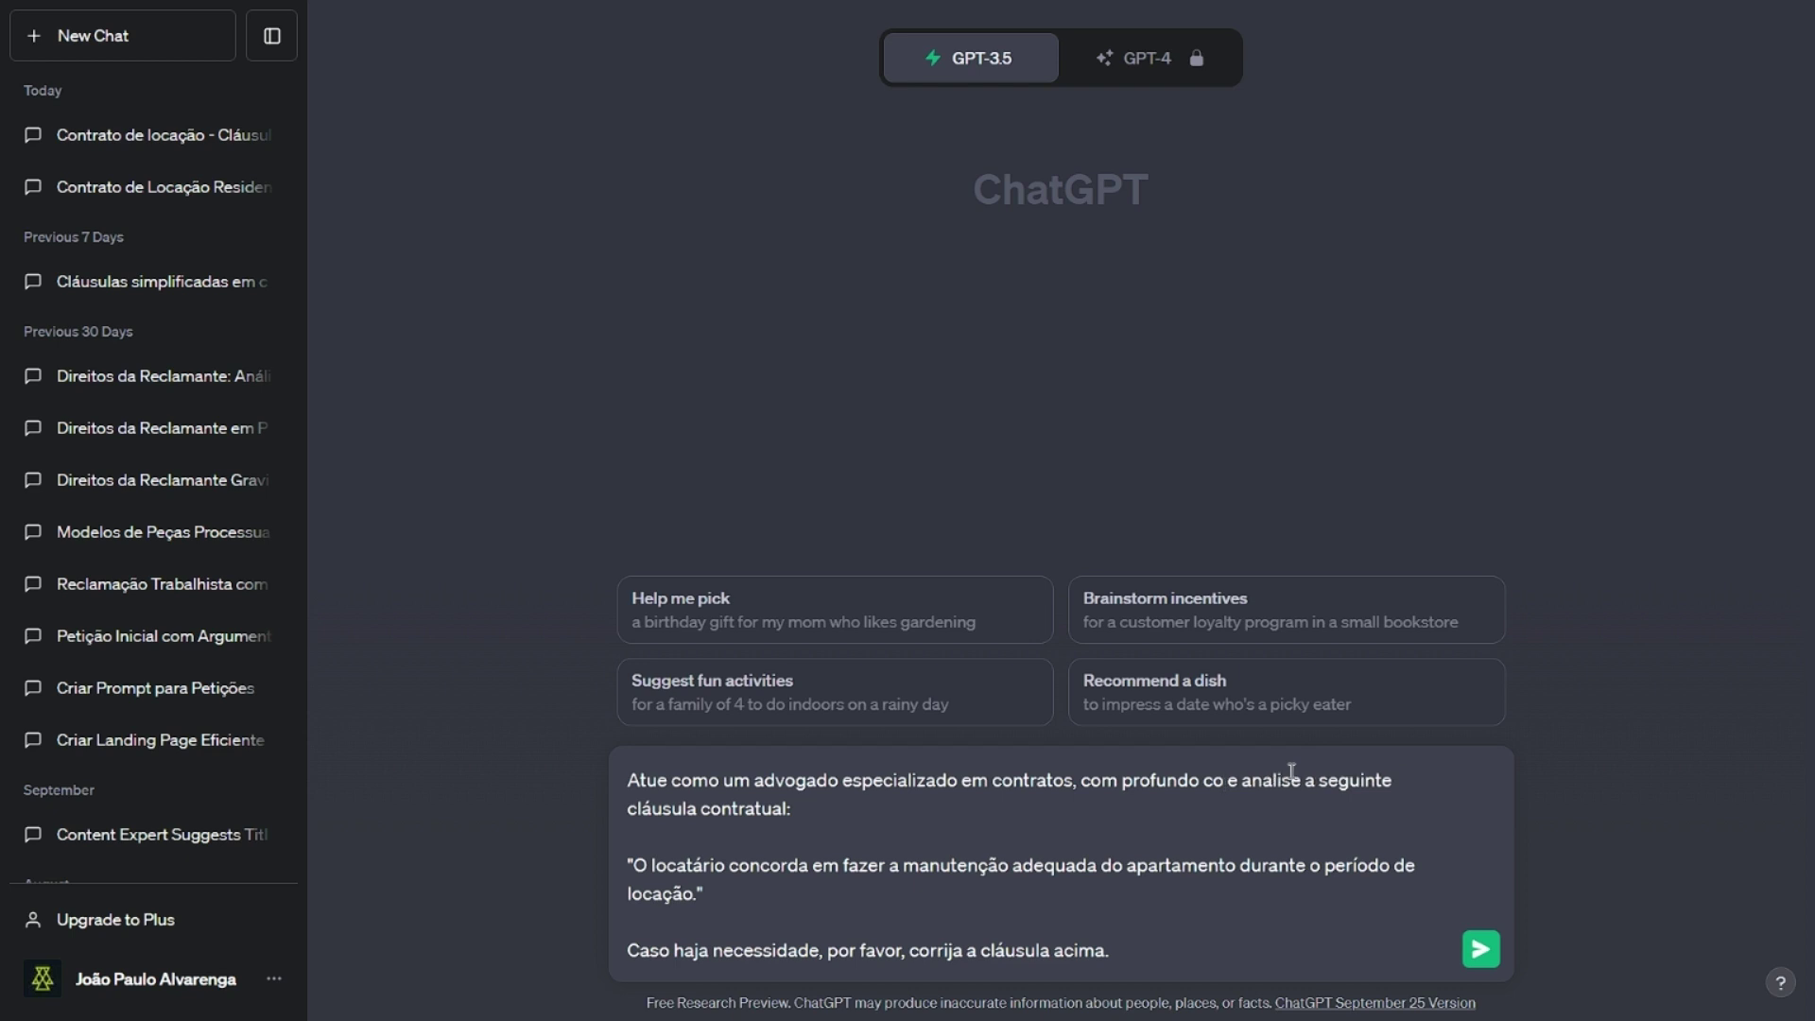
text(o na le)
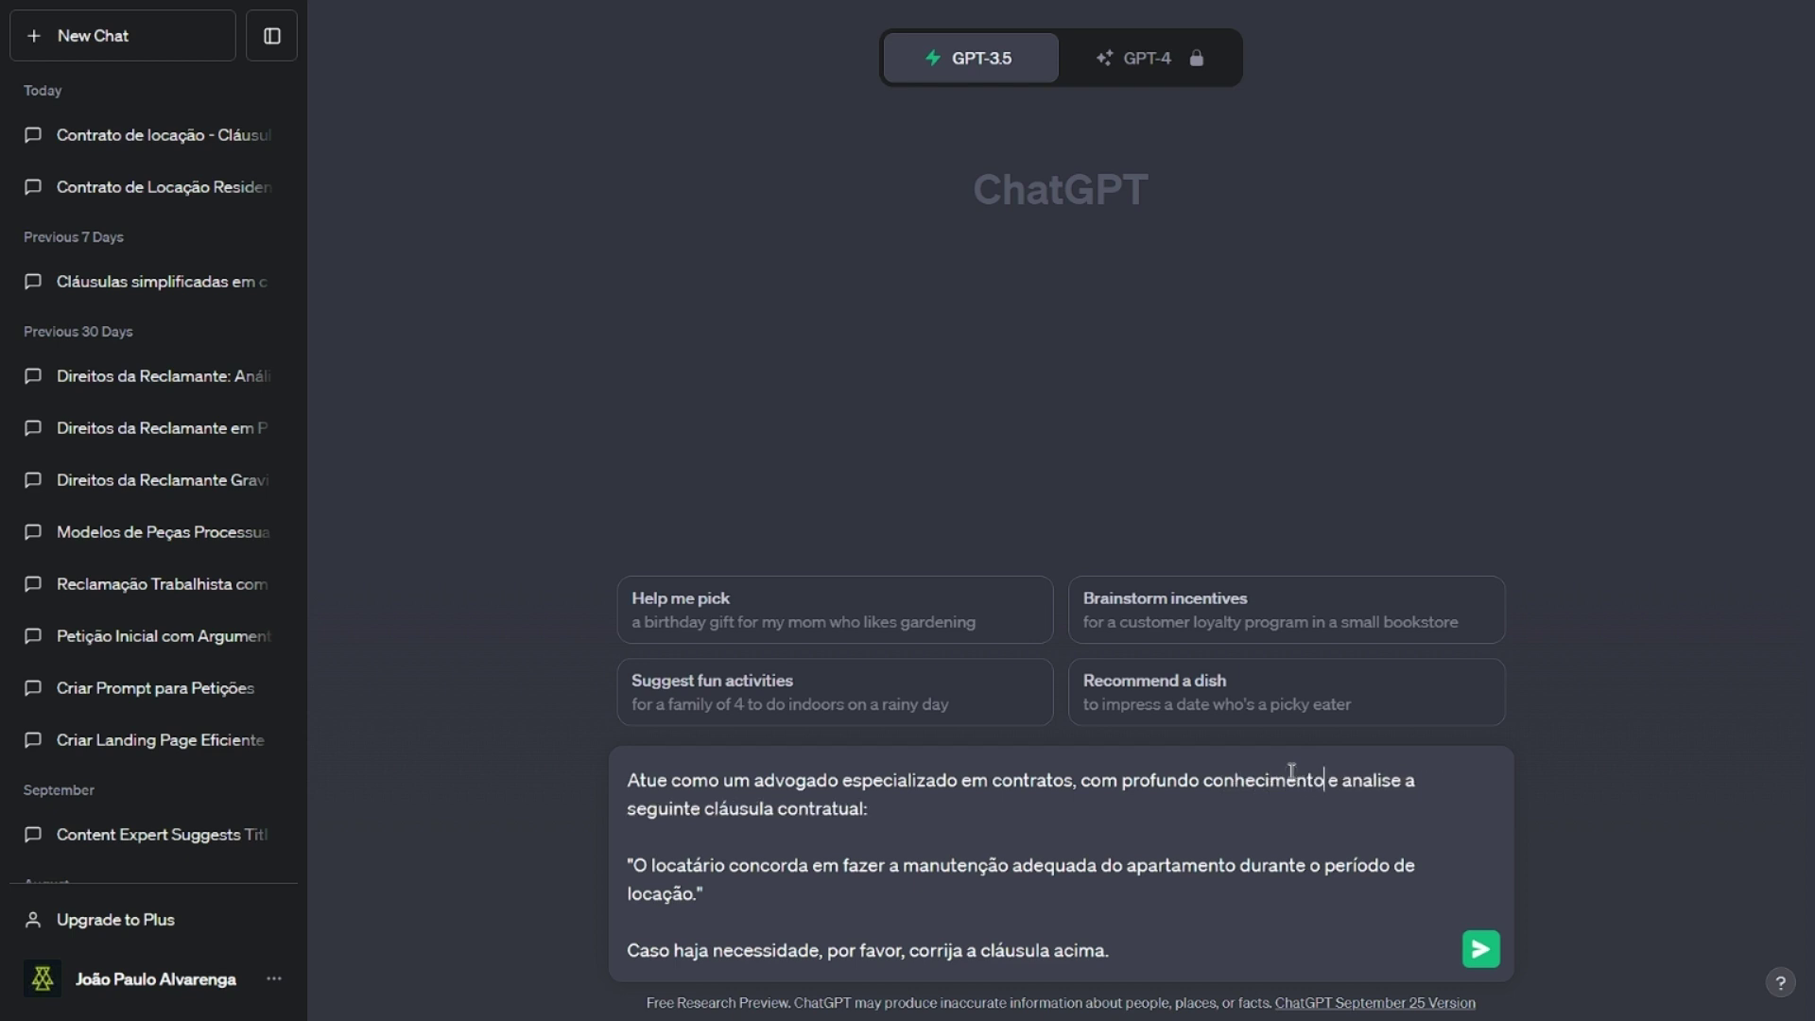
text(gislação)
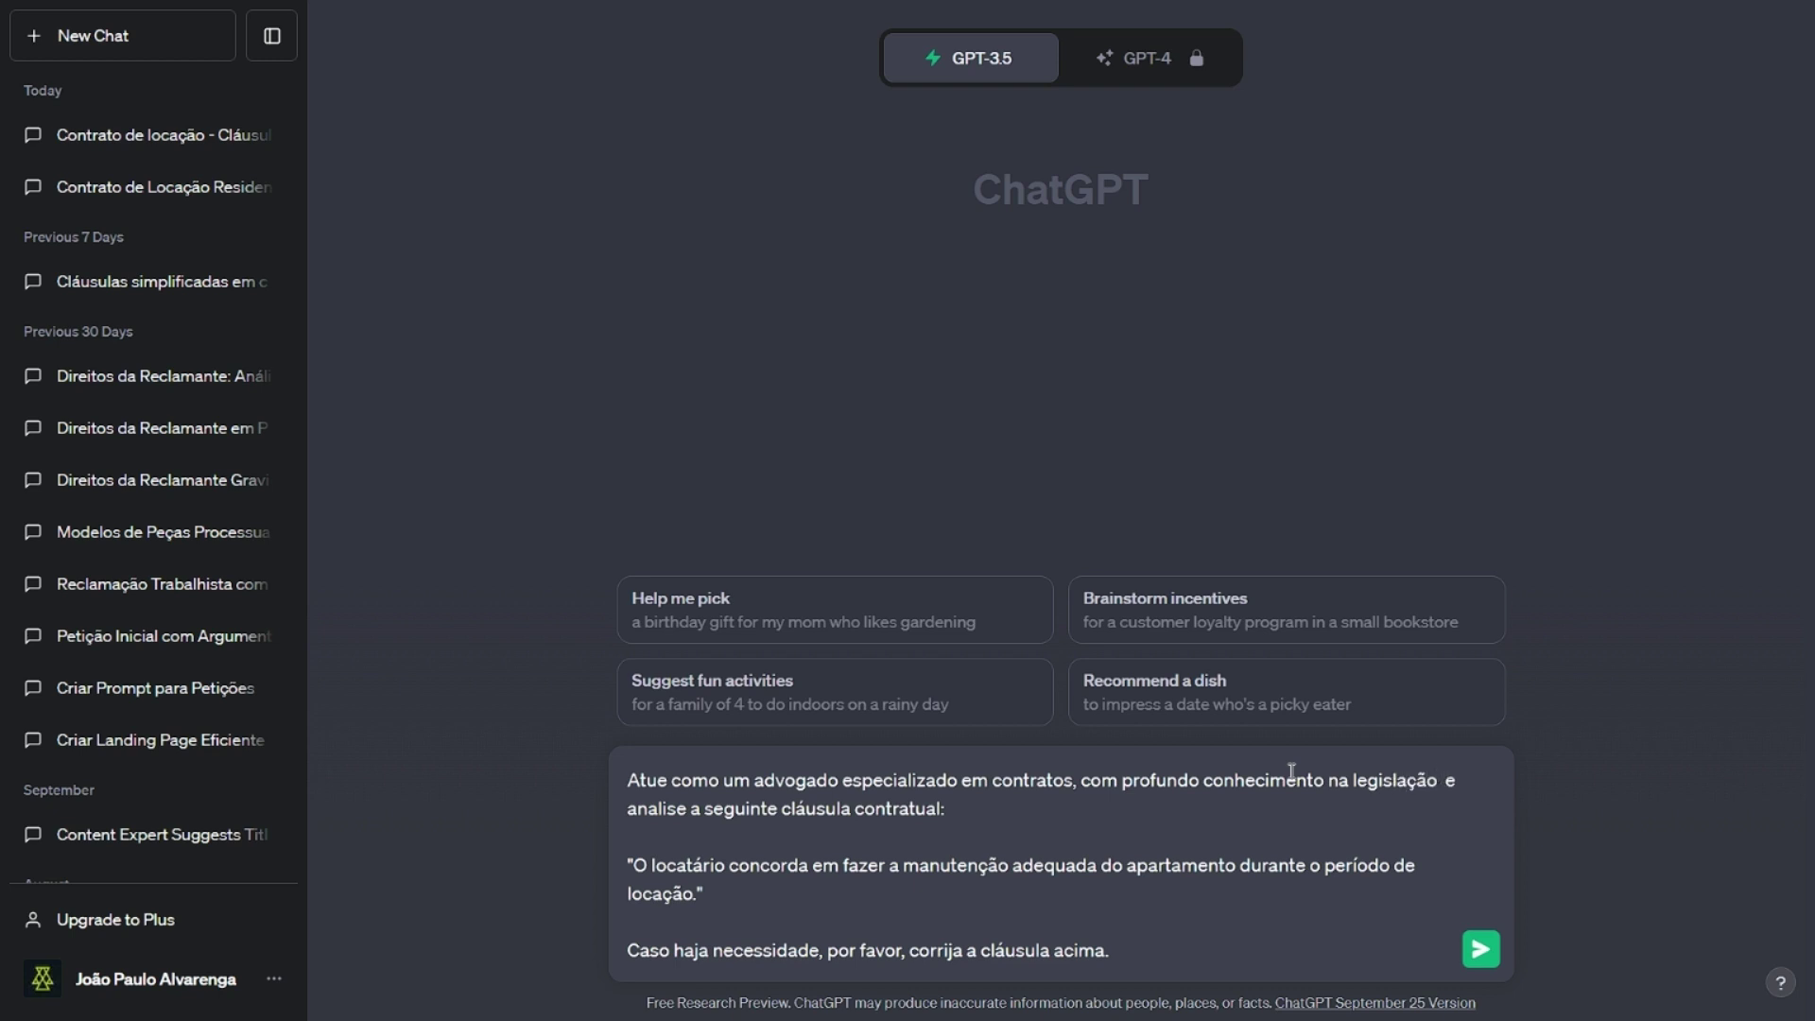
text( brasileira,)
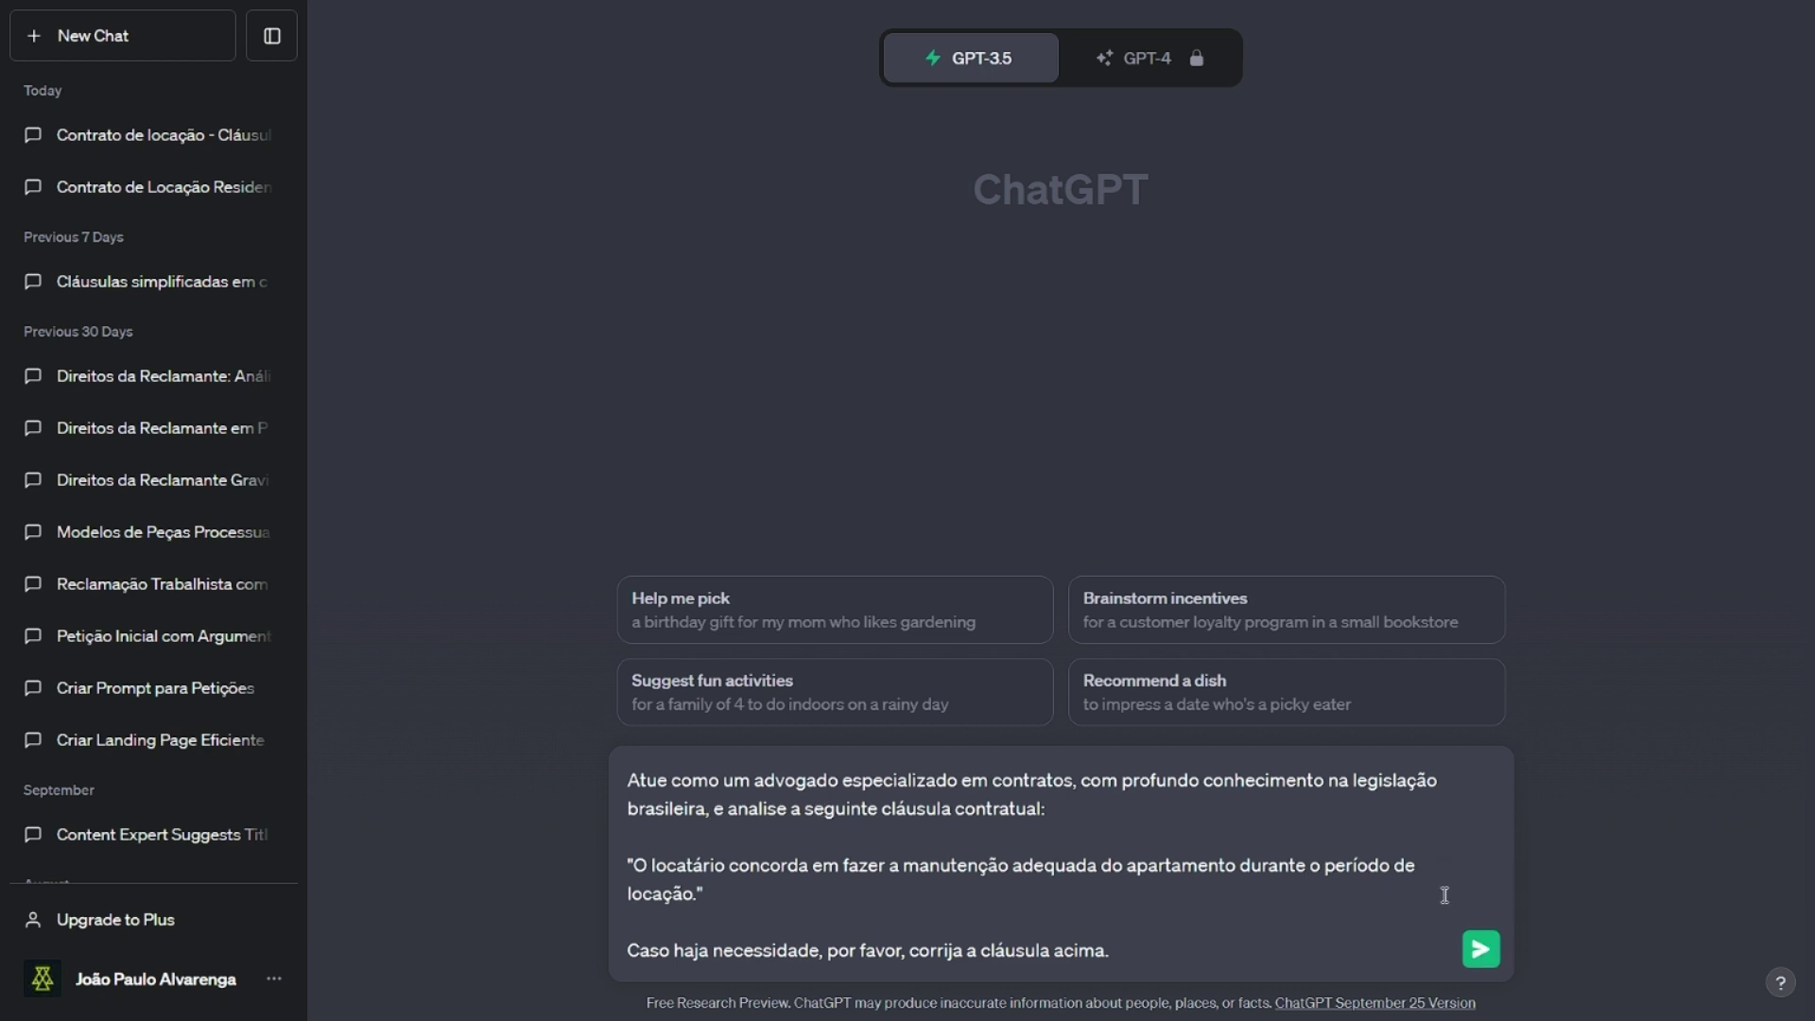
click(1480, 953)
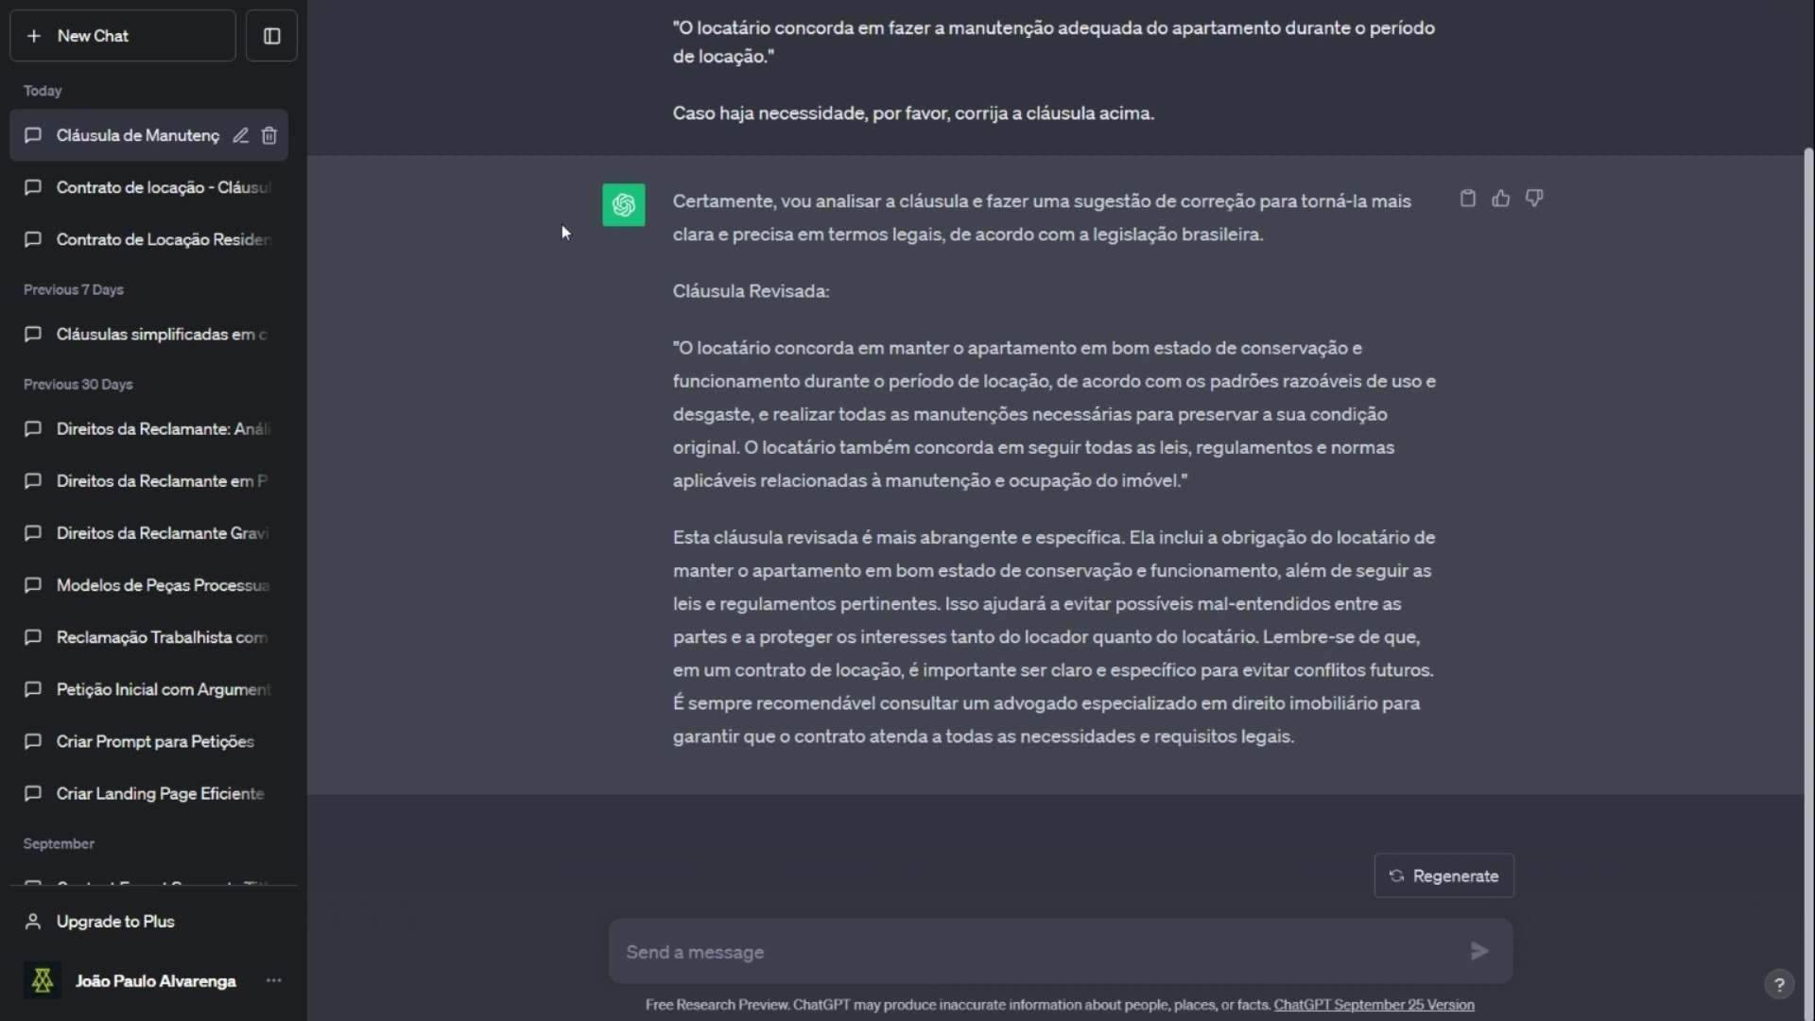
- Start a follow-up message with "Agora analise a seguinte cláusula:" and leave a blank line after it
scroll(626, 258, up, 2)
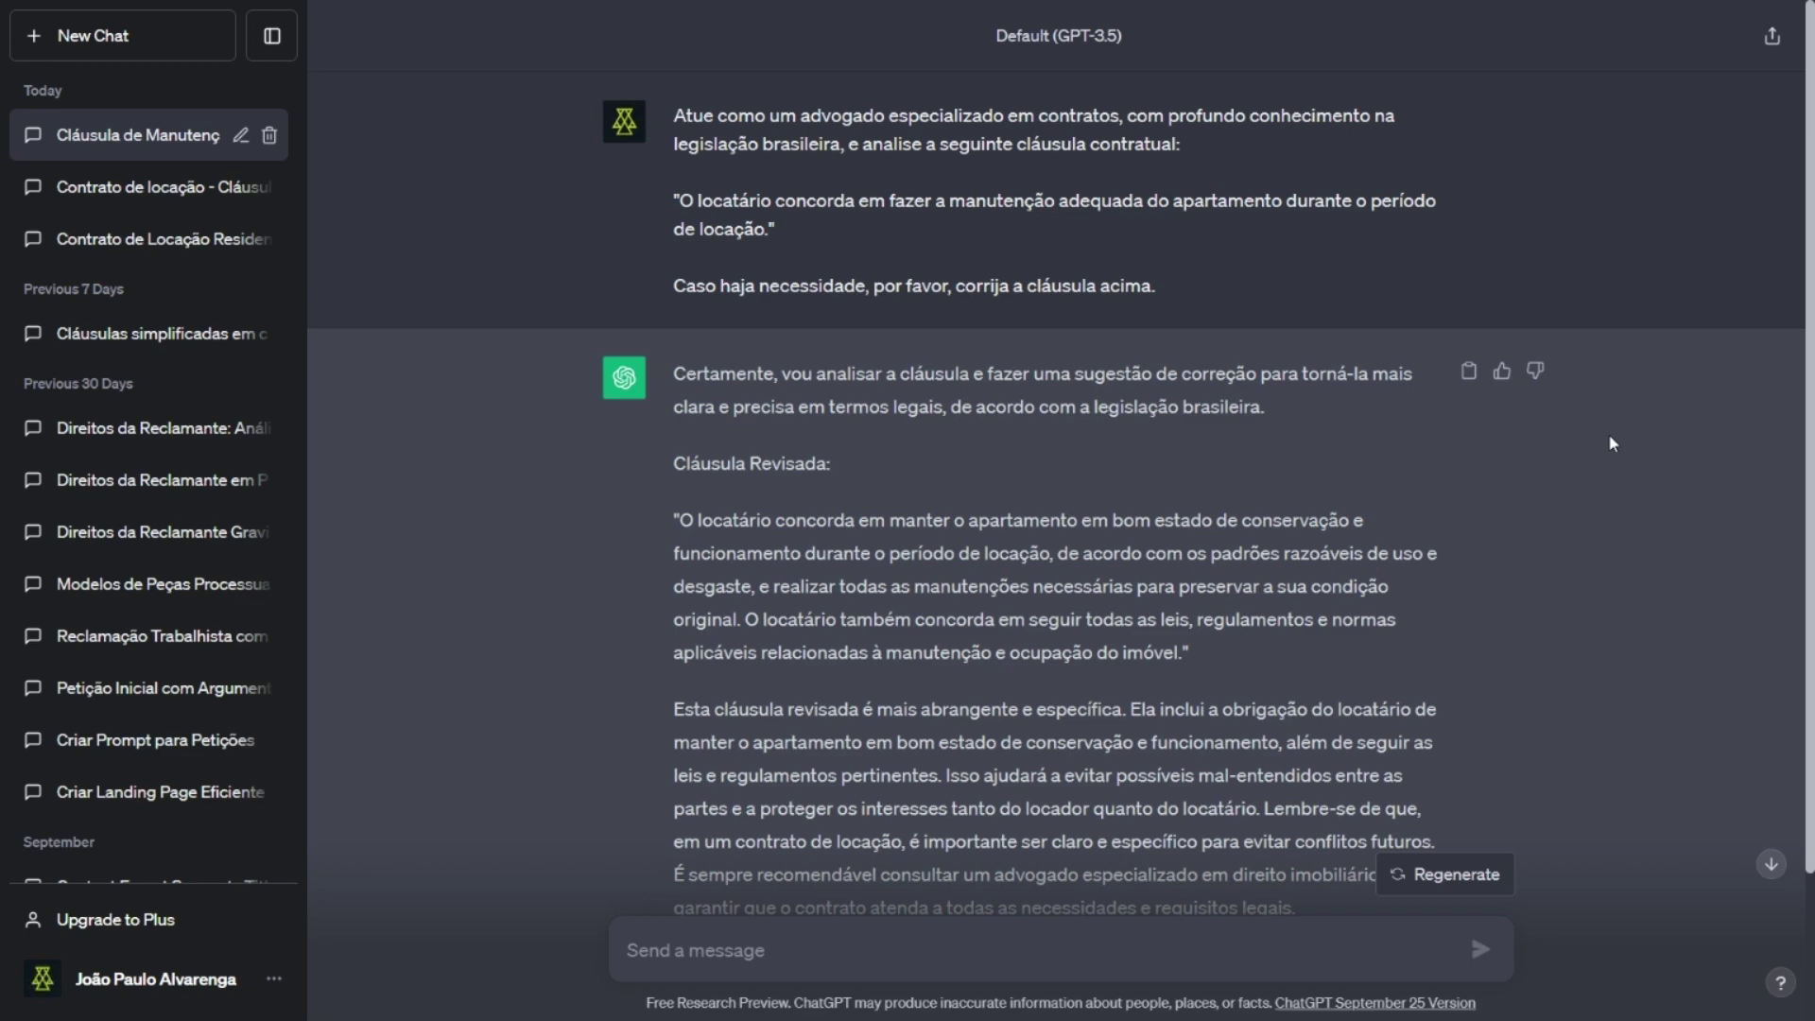
scroll(1512, 283, down, 2)
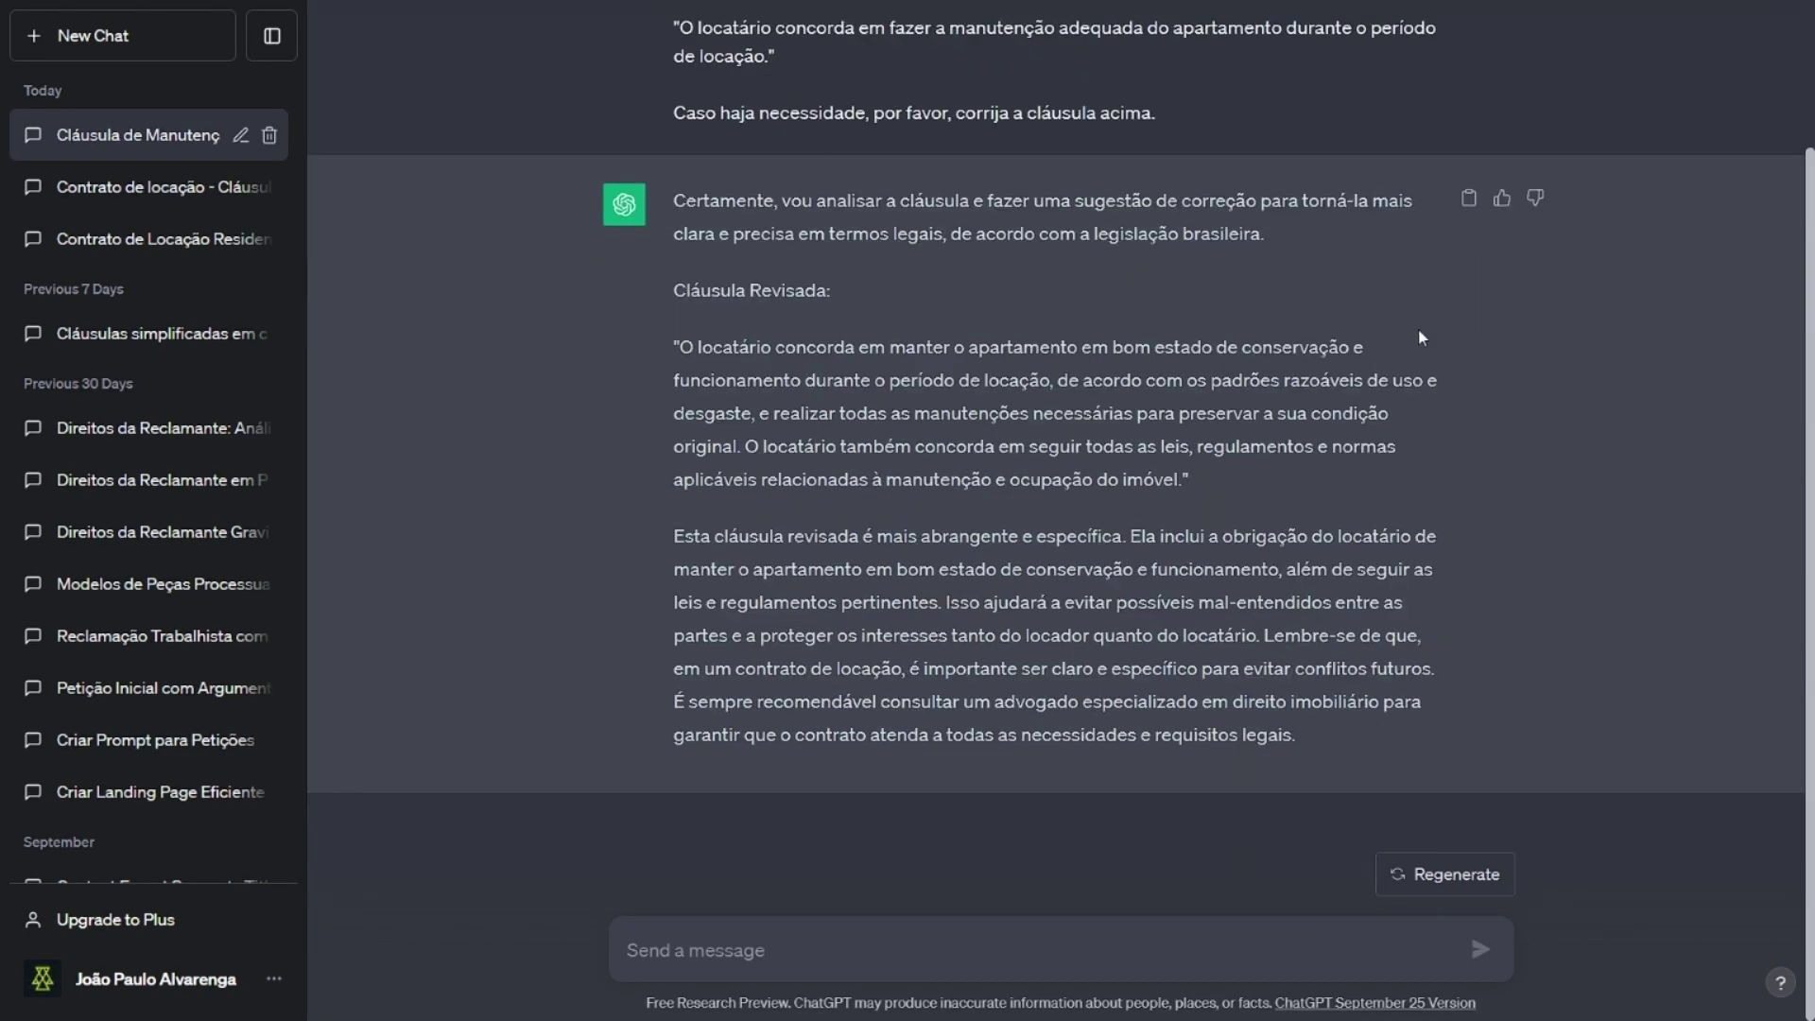
click(761, 959)
text(Agora a)
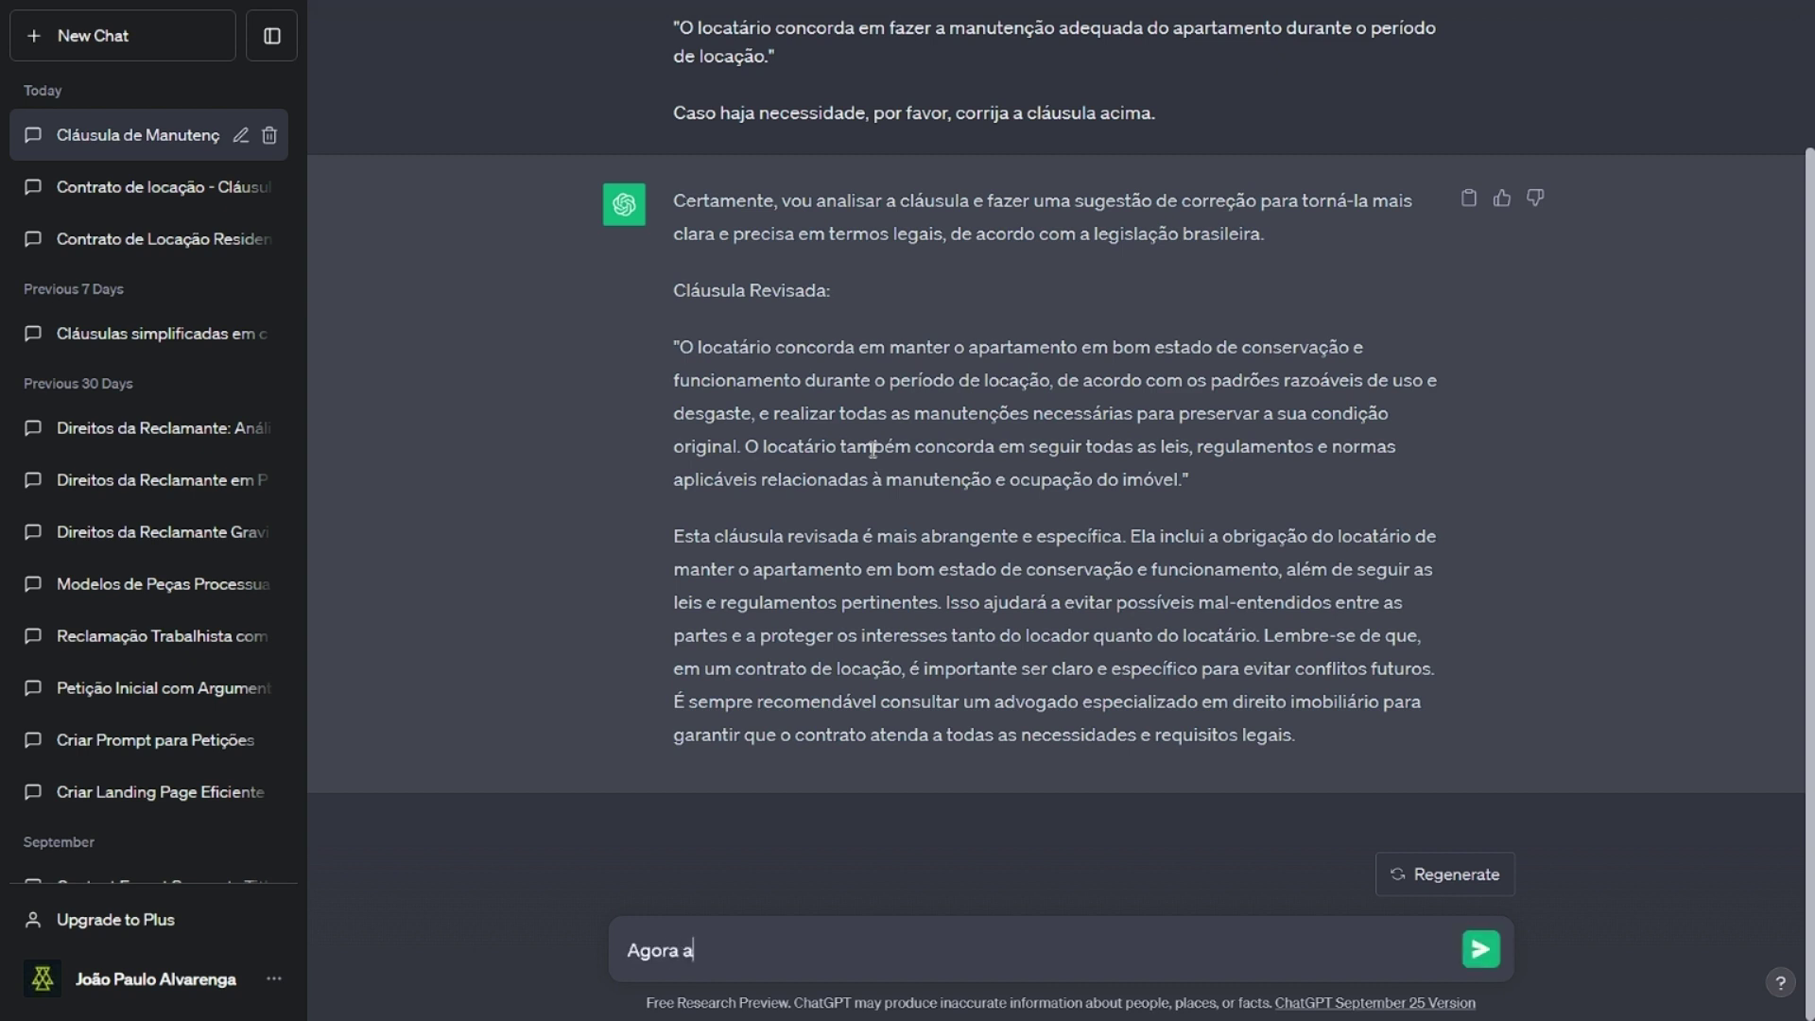
text(nalise a seguninte)
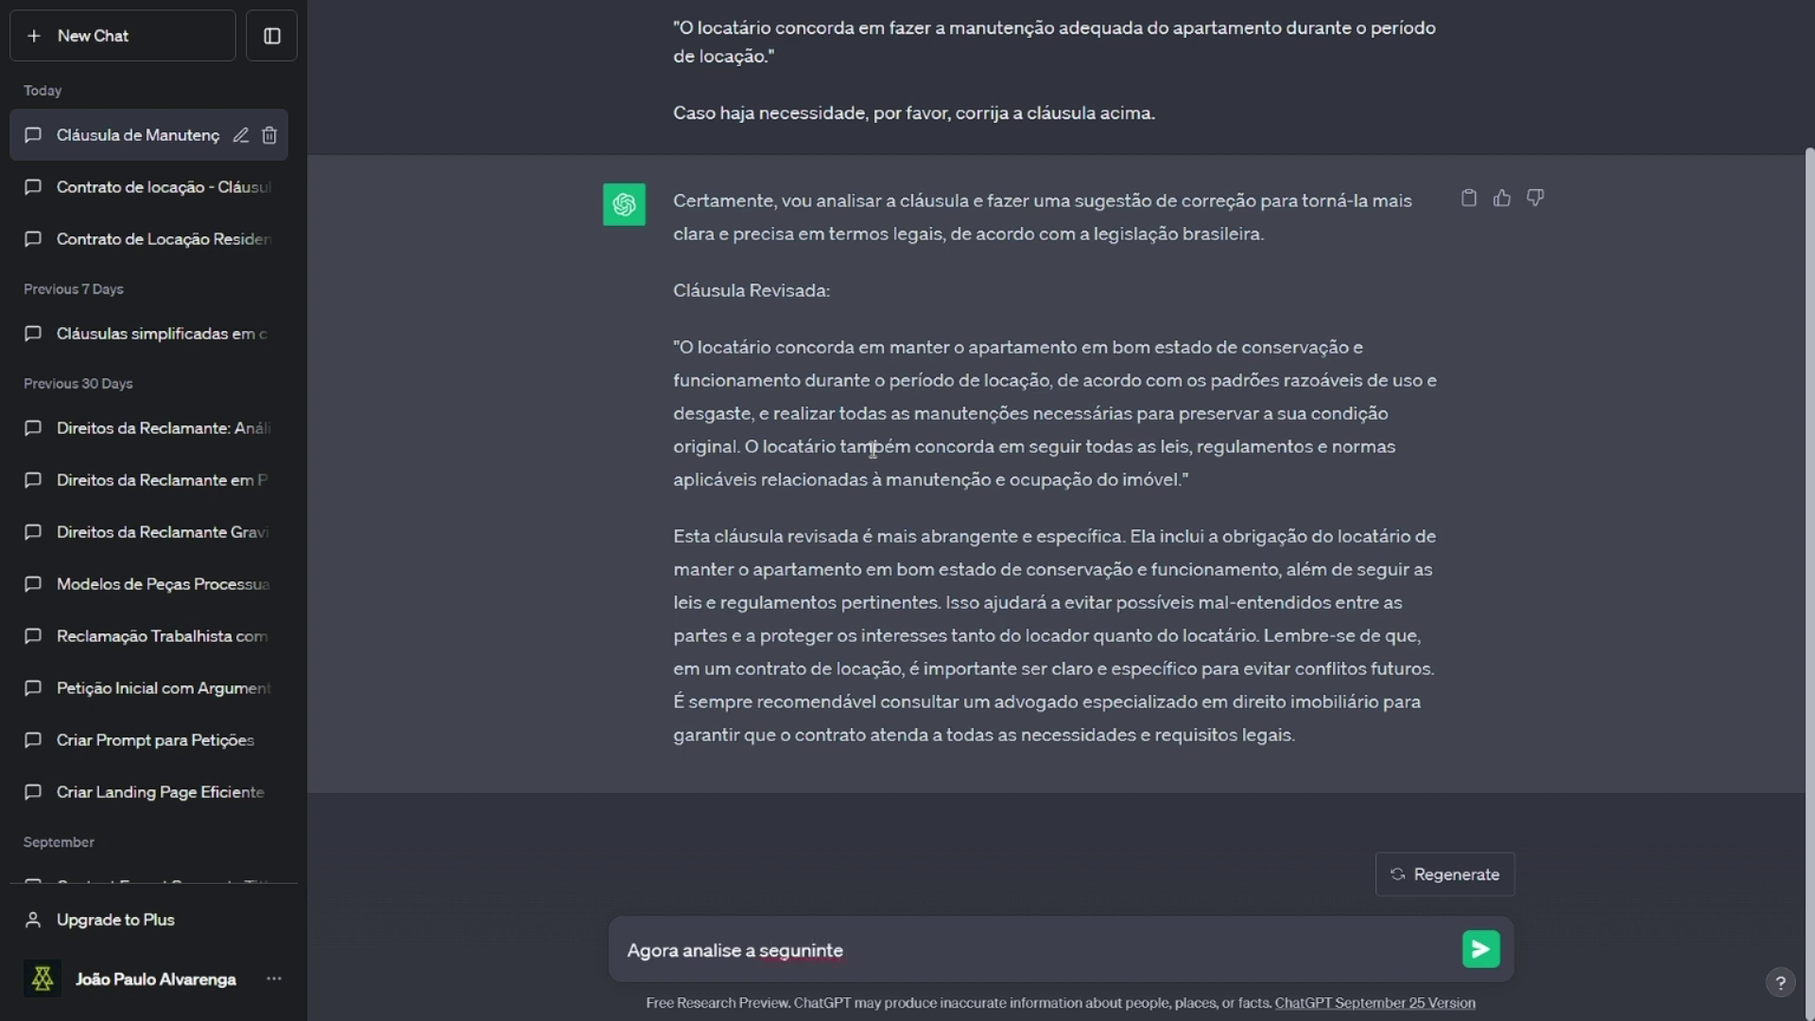
key(BackSpace)
key(BackSpace)
key(BackSpace)
text(te)
key(BackSpace)
key(BackSpace)
key(BackSpace)
key(BackSpace)
text(inte cláusula:)
key(shift+Return)
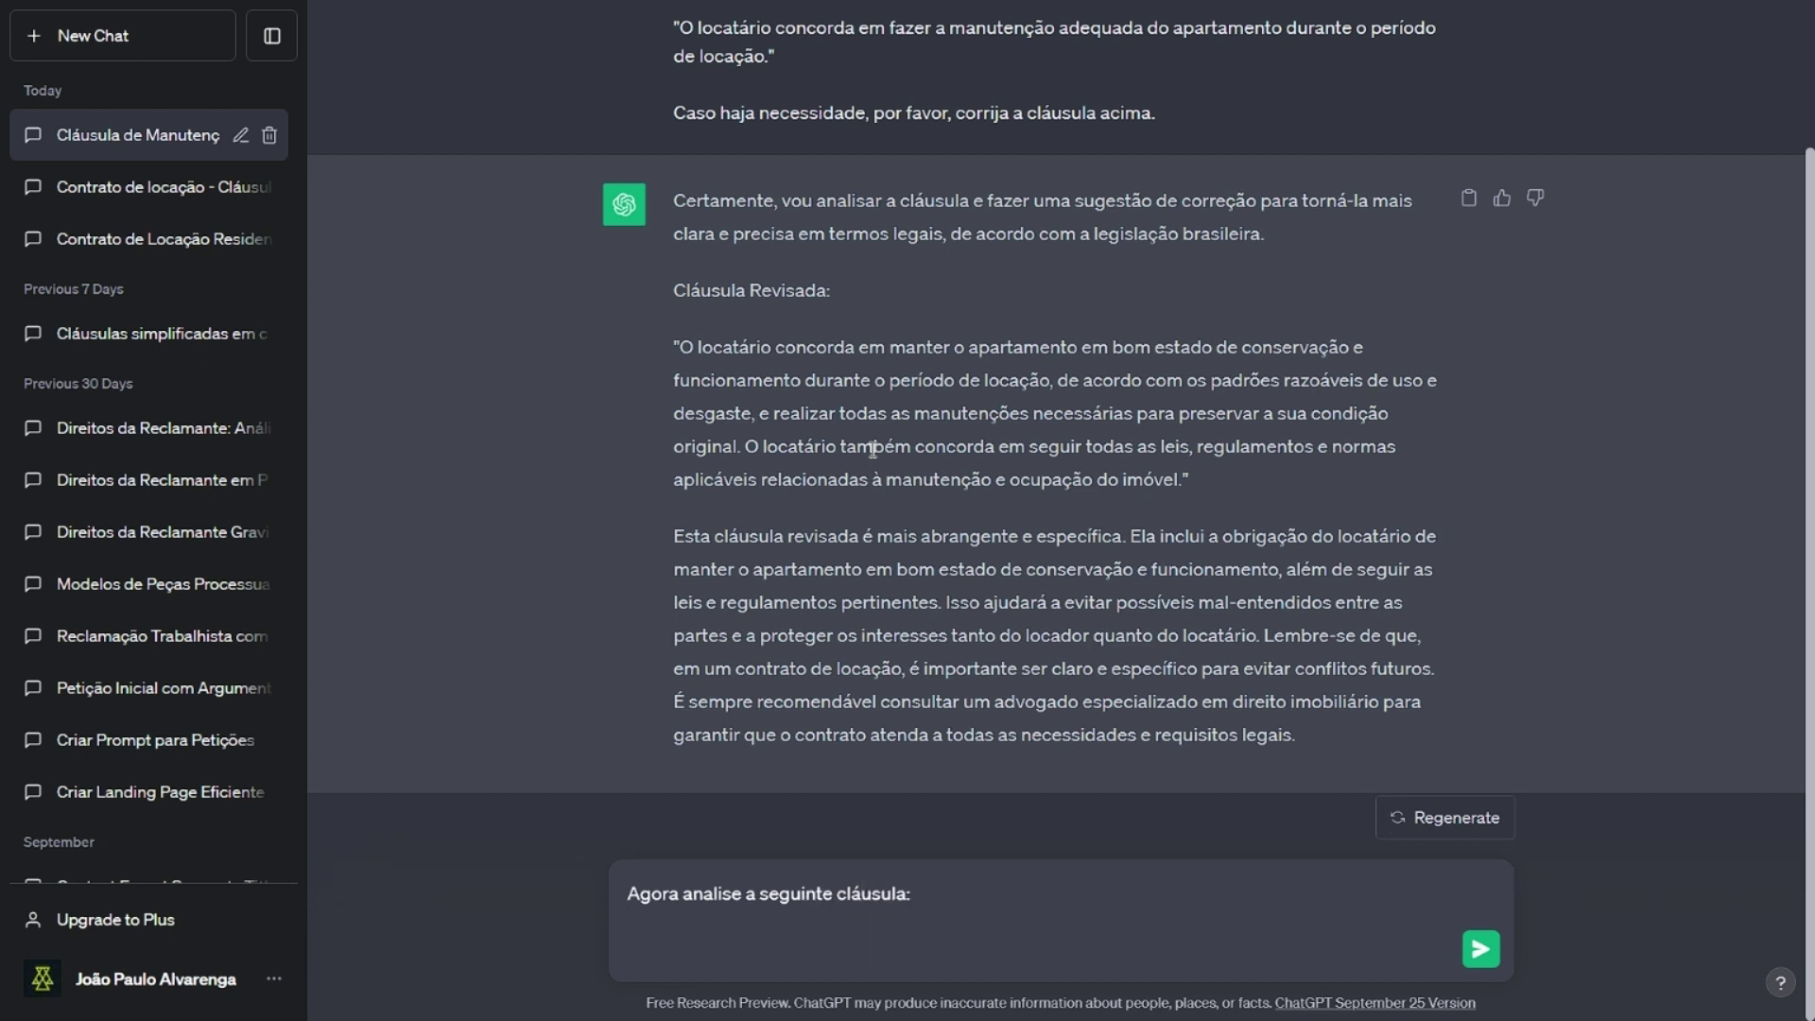
- Add the quoted clause "O locatário concorda em permitir a entrada do locador no apartamento para inspeção regular, se necessário." beneath the opening line
text(")
text(O locatário concorda em permitir a entrada do locador no apartamento para inspeção regular, se necessário.)
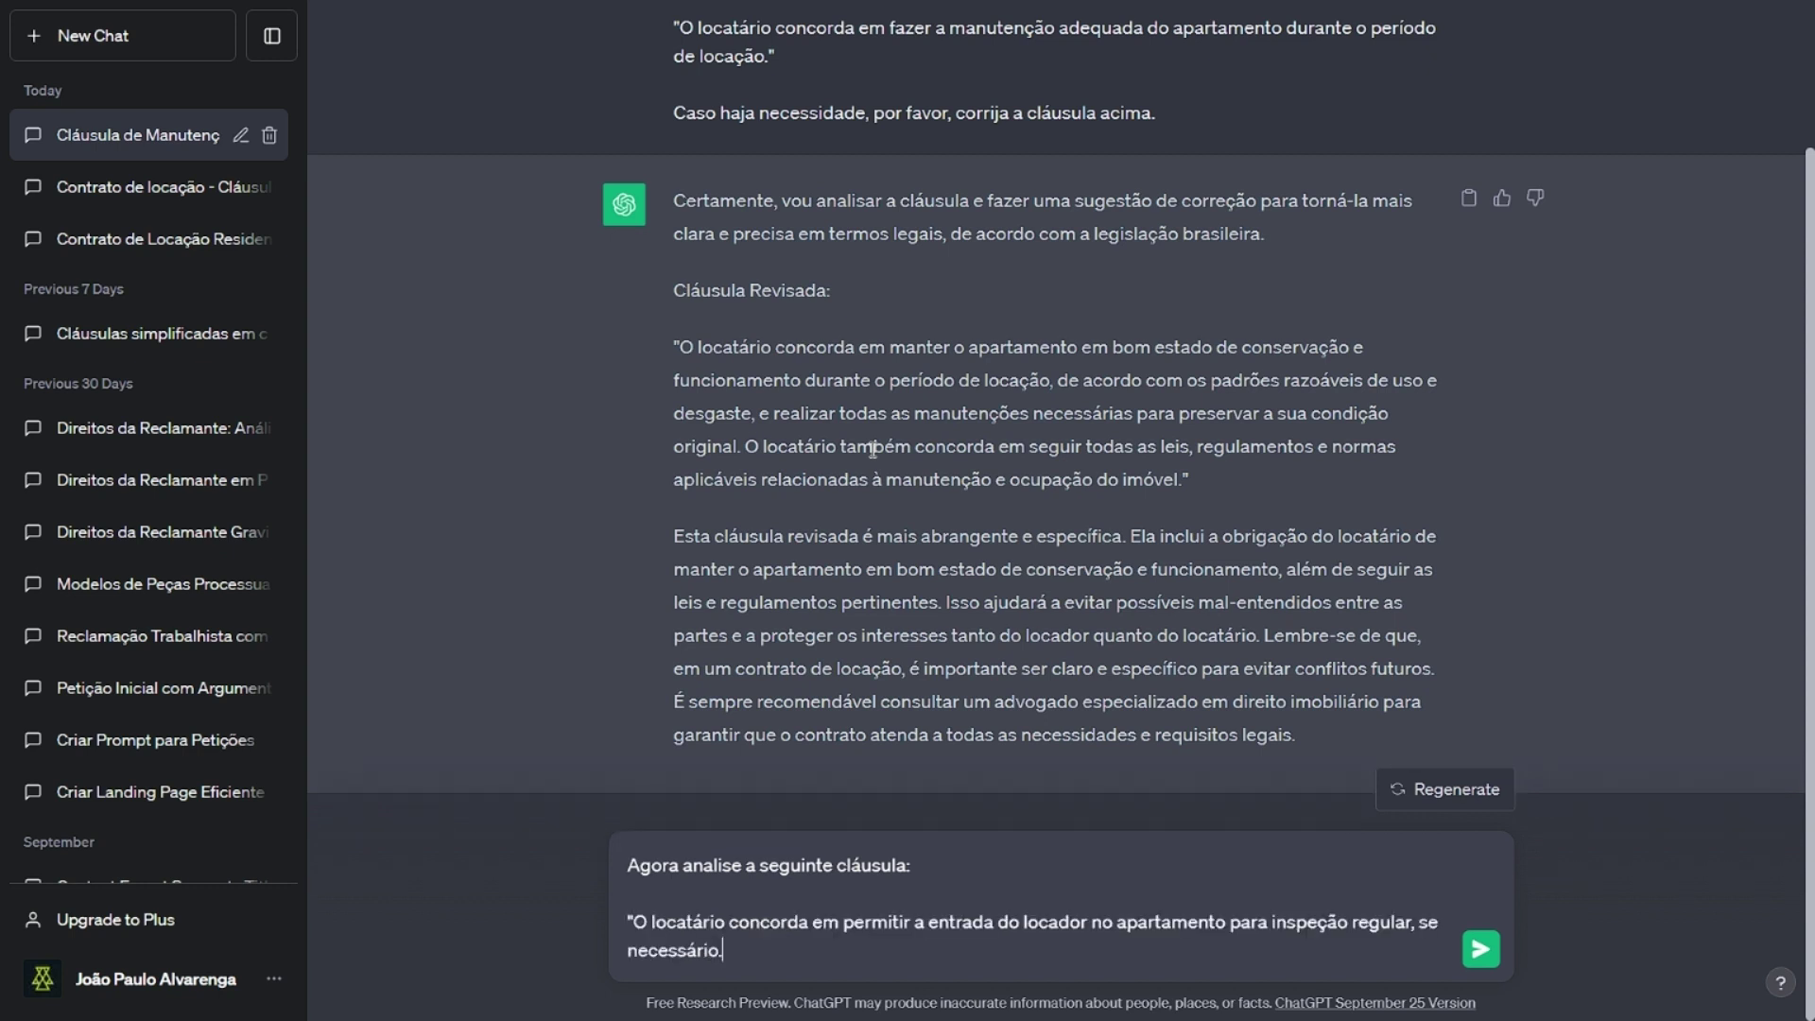
text(")
key(shift+Return)
- Finish the message with the question "Existe algum erro nela?" below the quoted clause and send it
text(Existe algum)
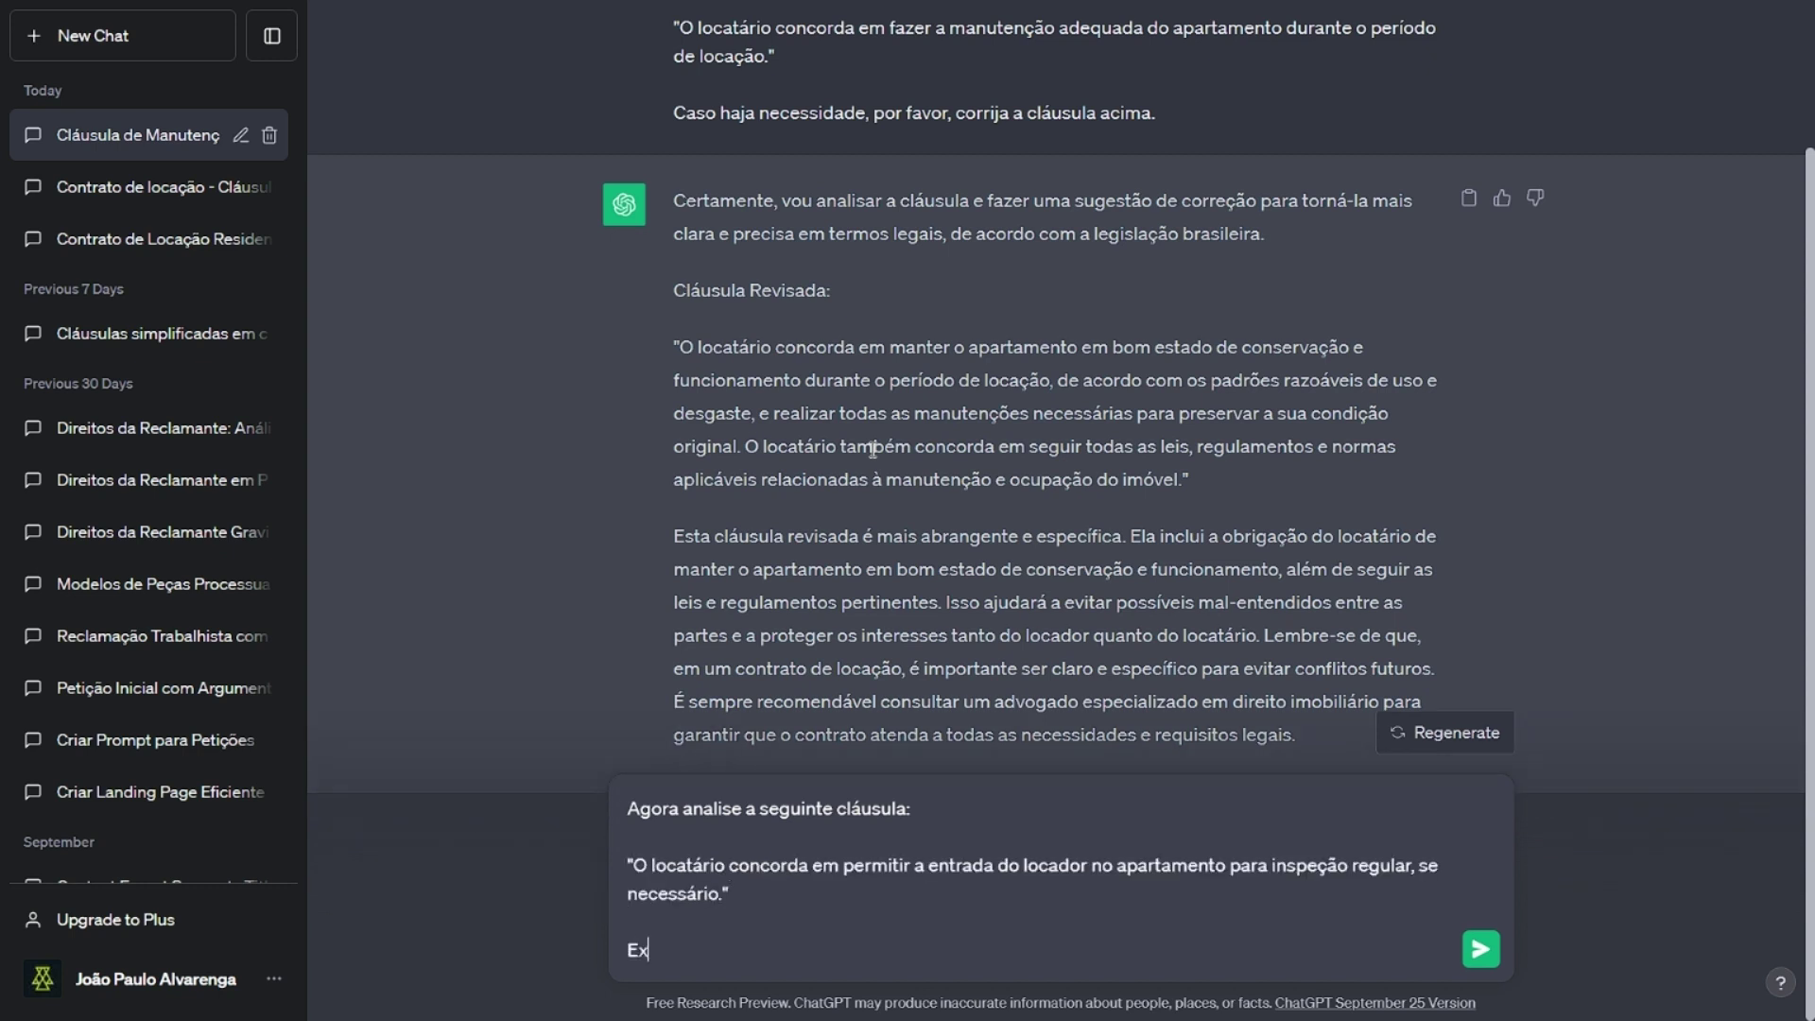
text( erro nela?)
key(Return)
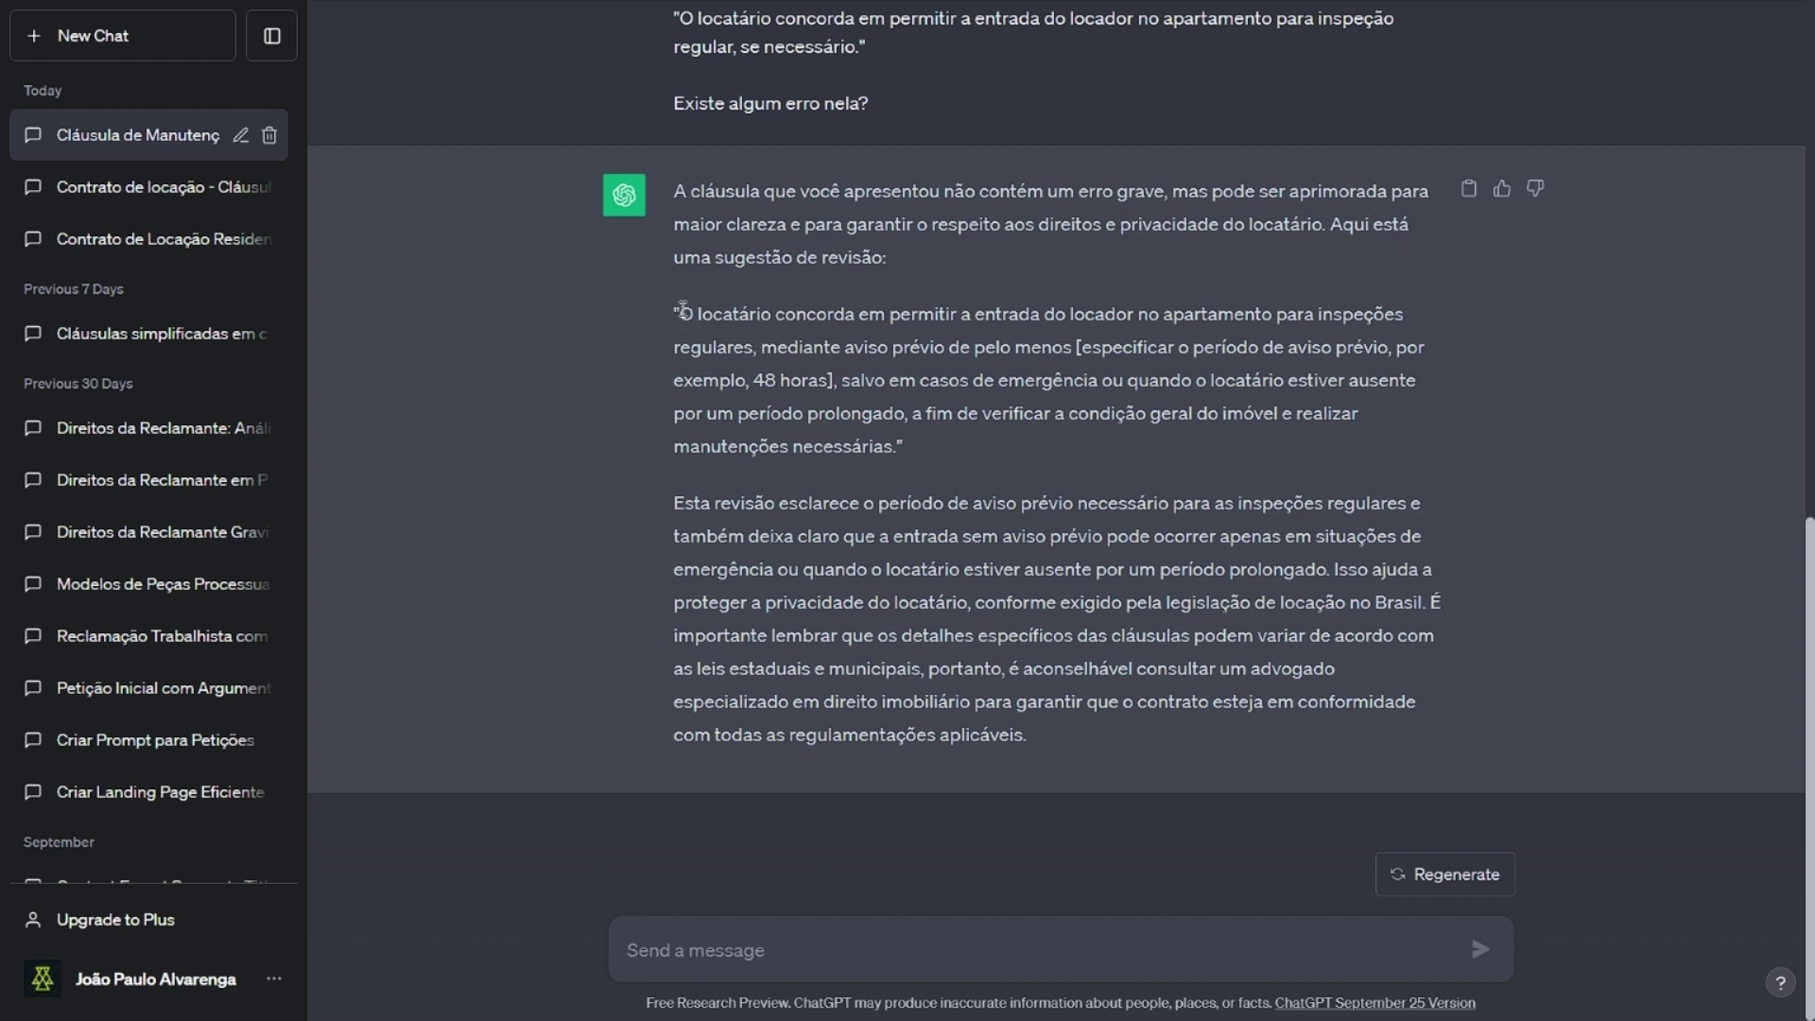
- Compare the suggested revision of the landlord inspection clause with the original clause in the prompt
drag(683, 310, 898, 444)
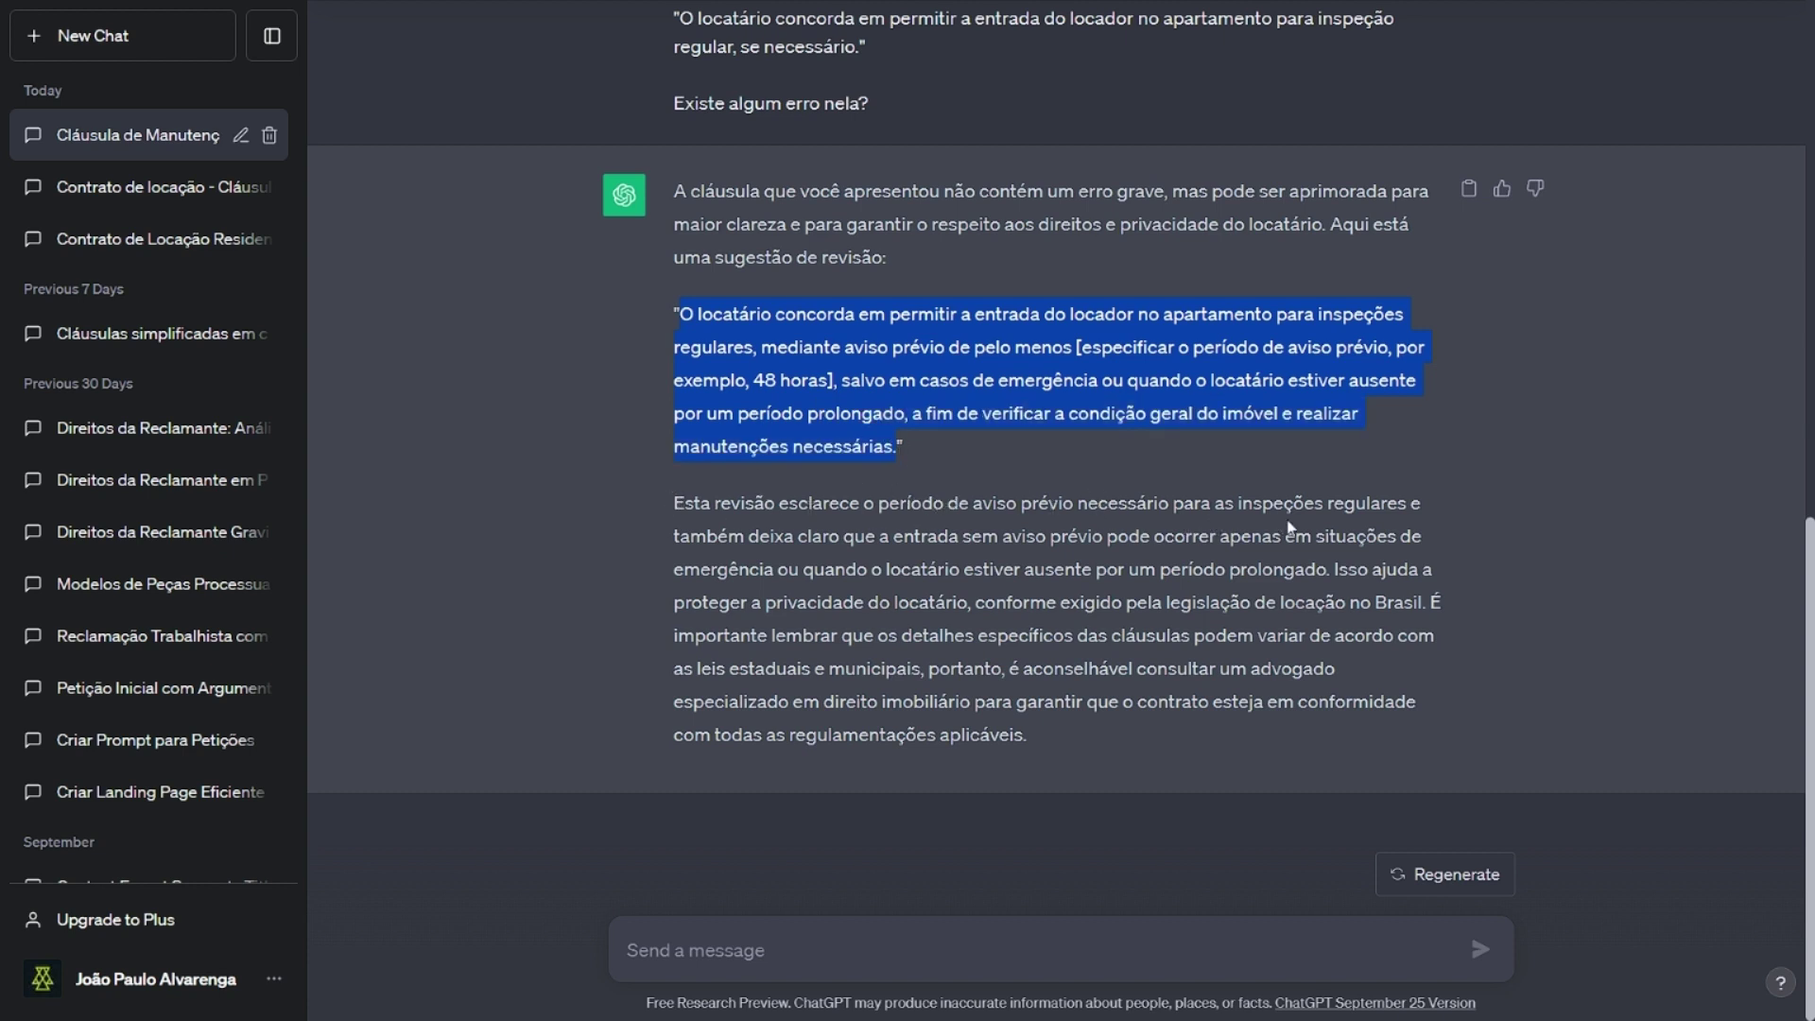
scroll(1046, 237, up, 3)
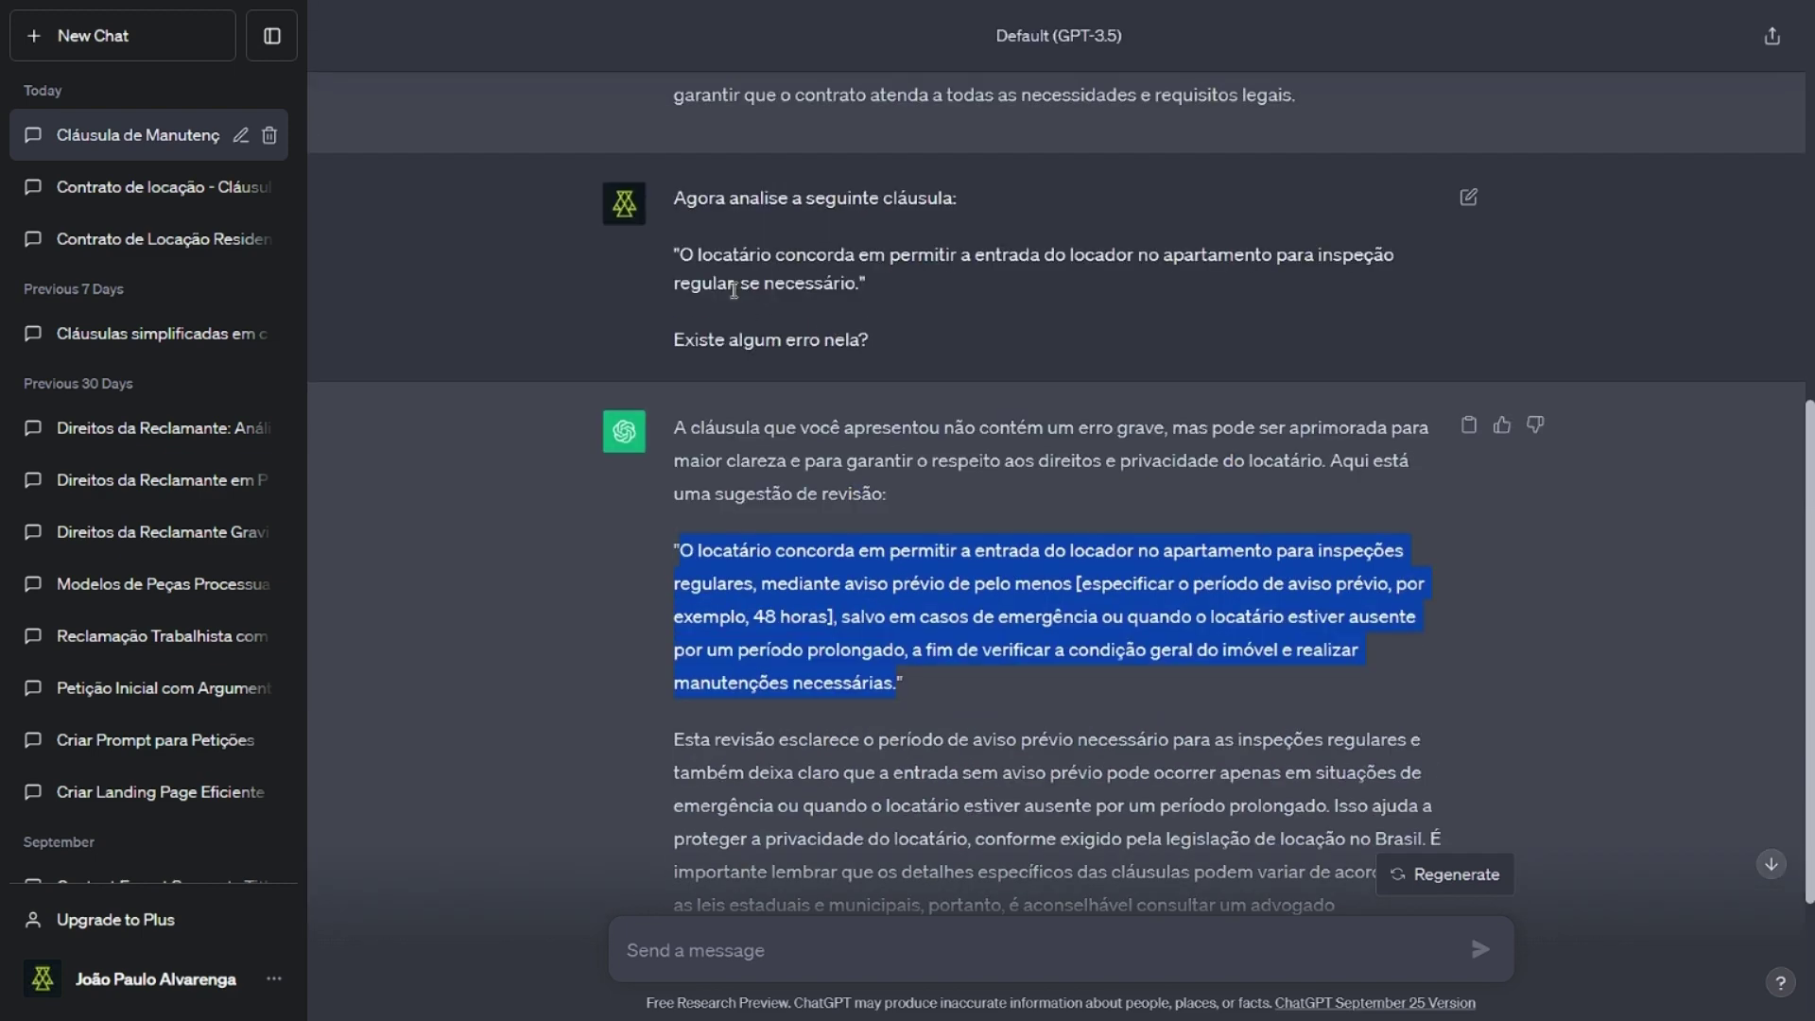
drag(677, 254, 862, 285)
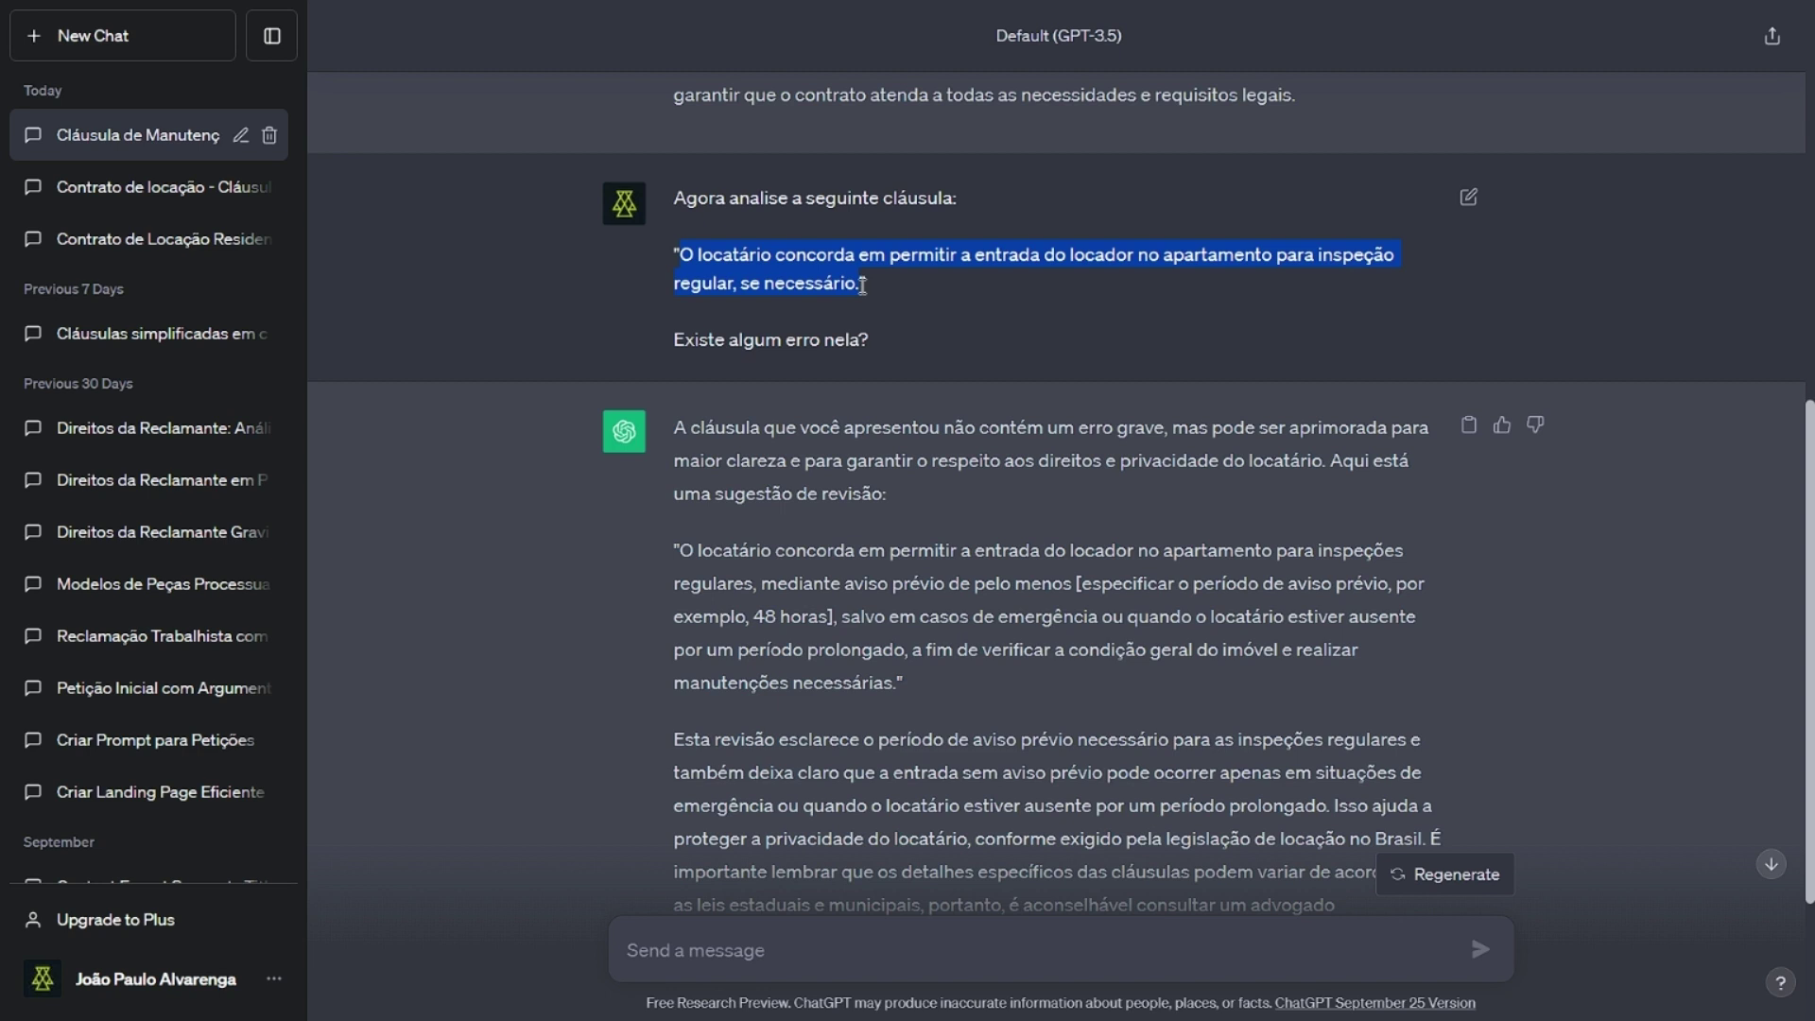
click(907, 251)
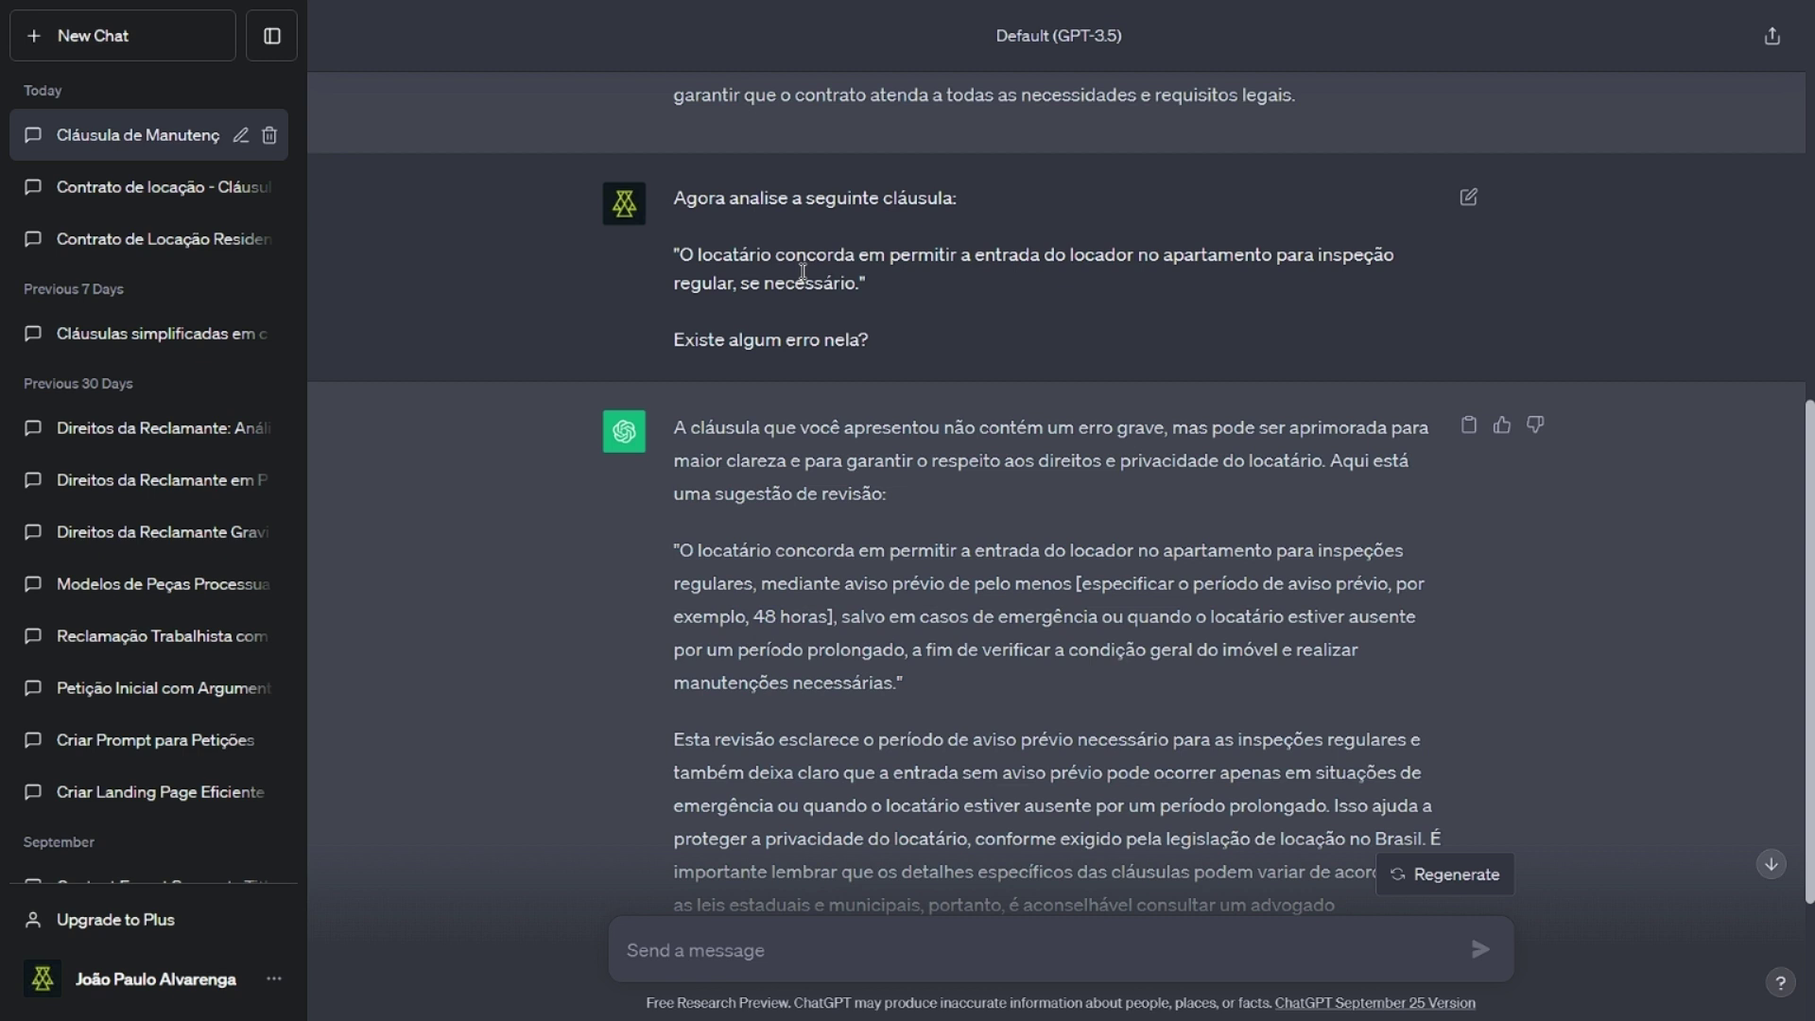
- Open the earlier "Contrato de locação - Cláusulas" conversation and highlight clause 5.1 under "Inspeções e Acesso"
click(71, 204)
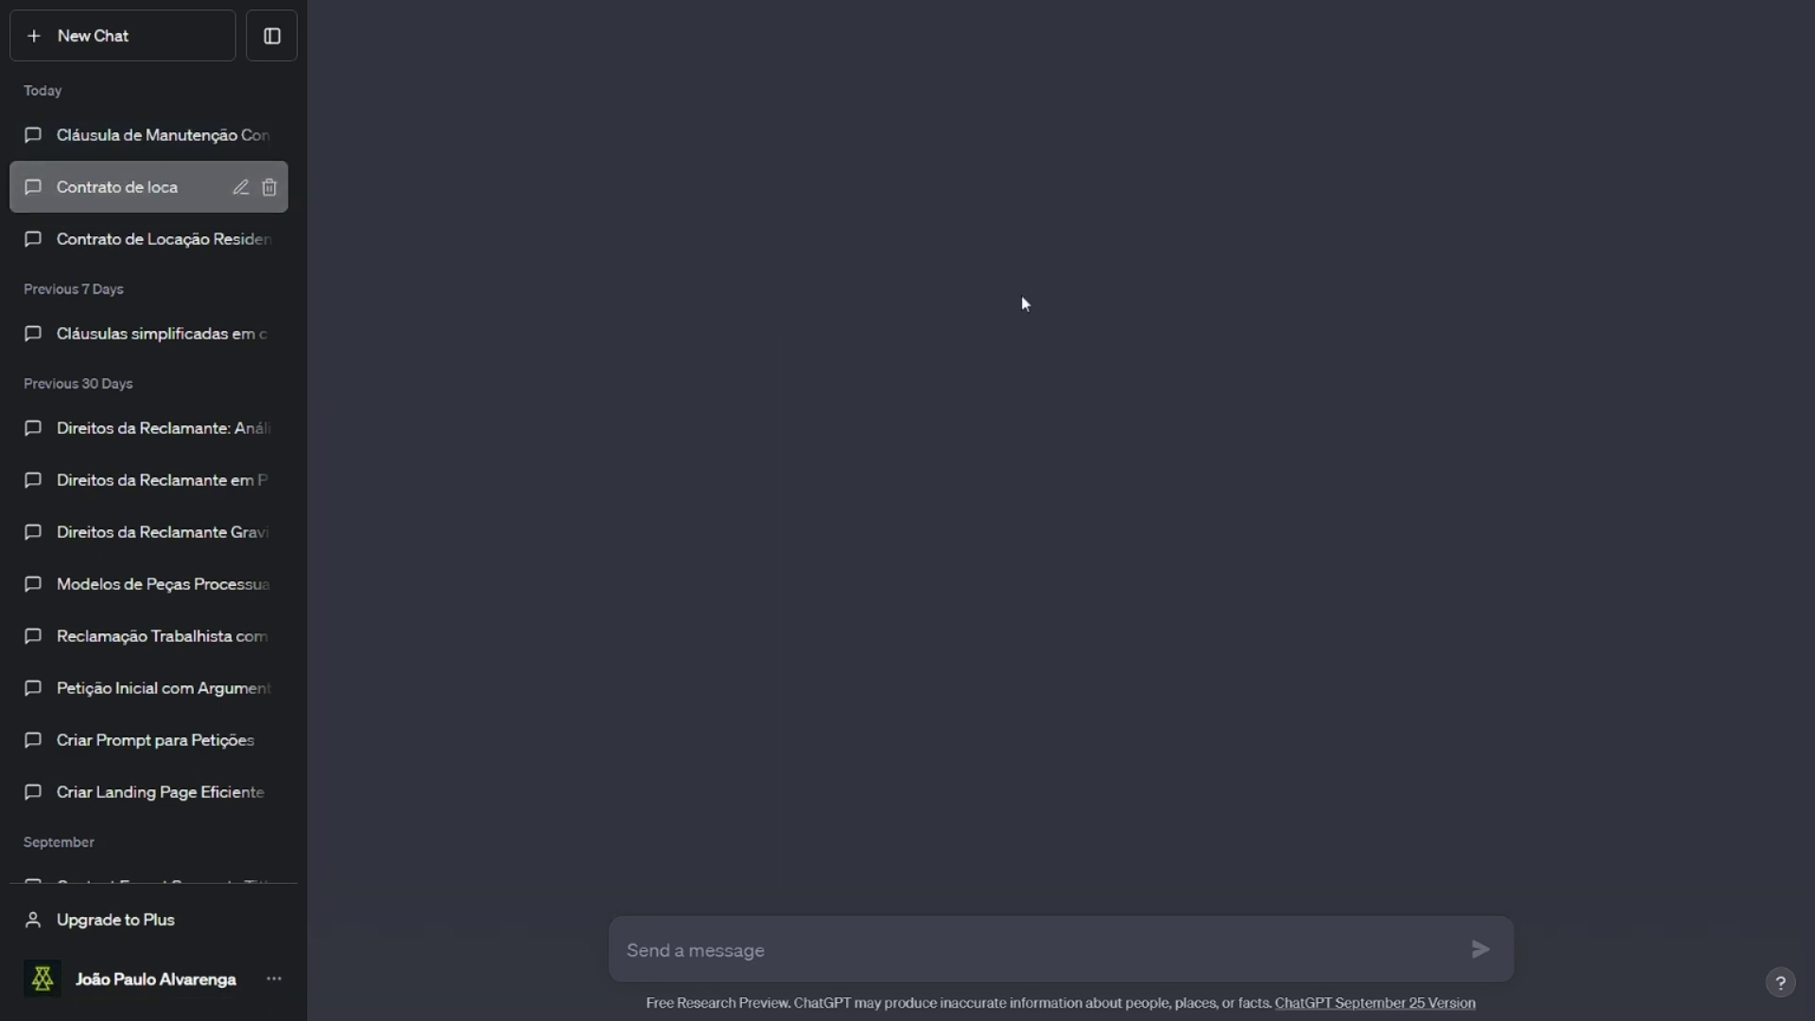
click(105, 134)
click(105, 186)
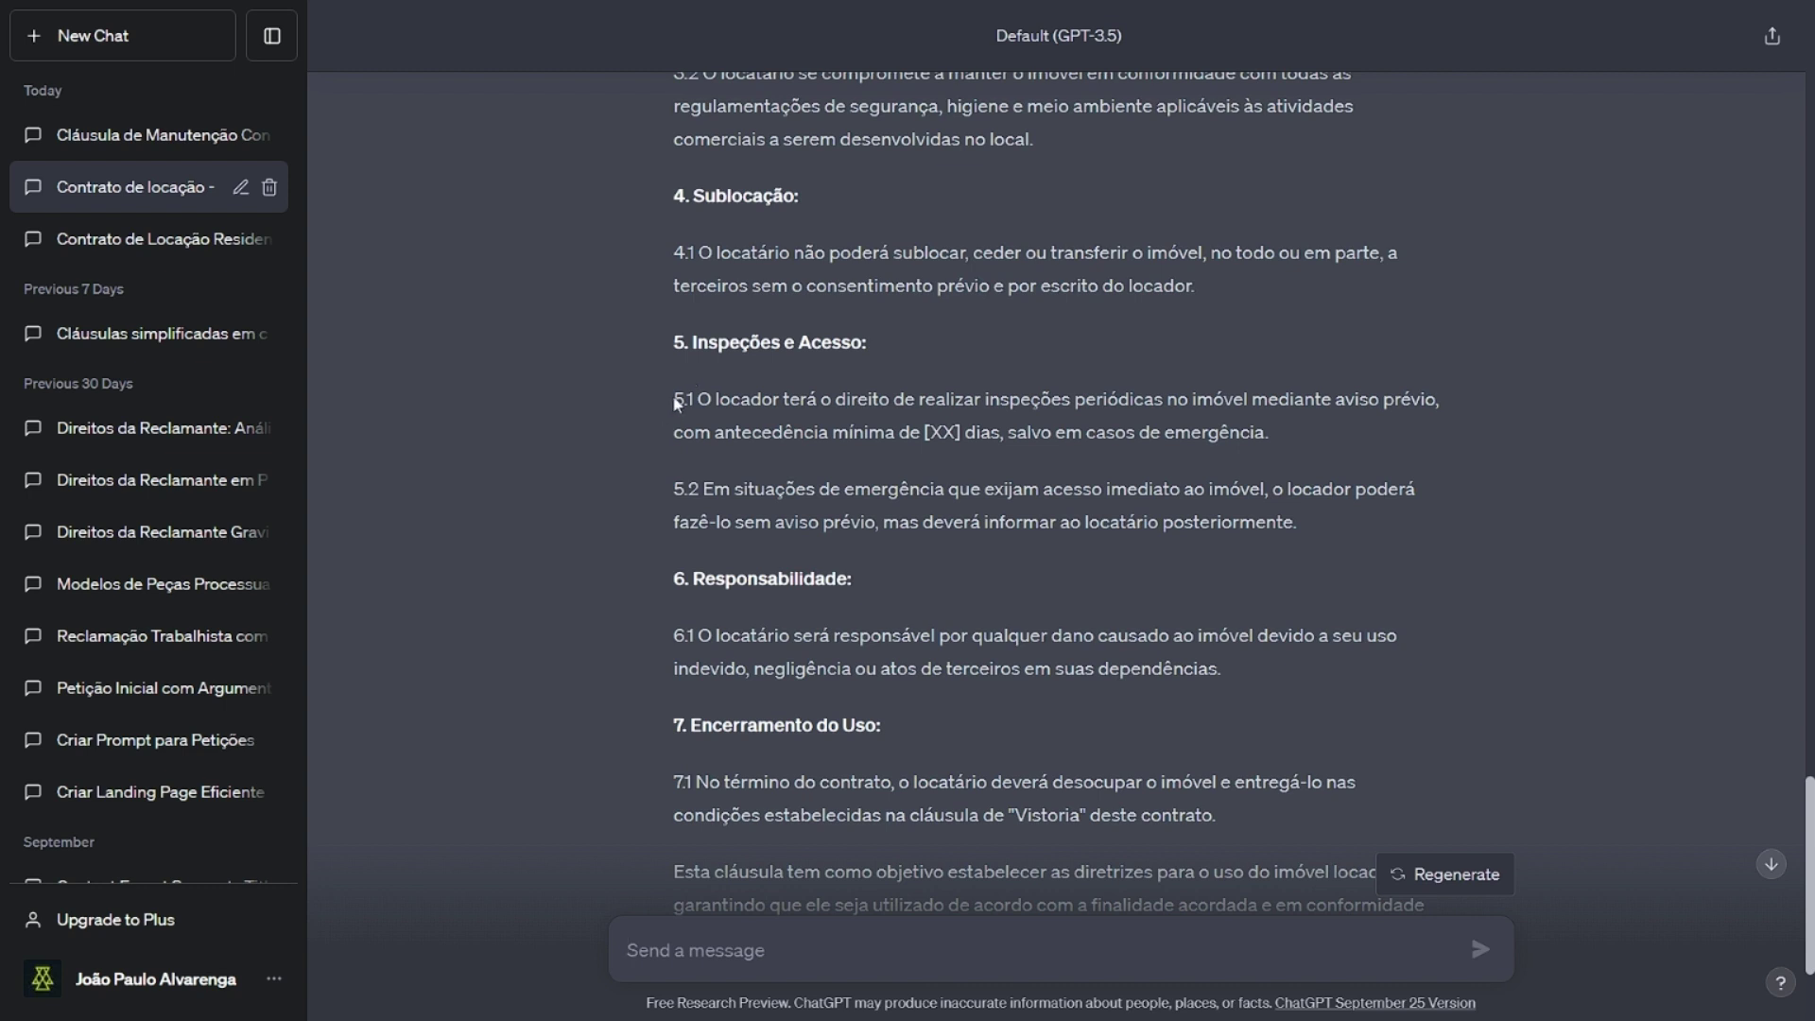
drag(676, 397, 1291, 442)
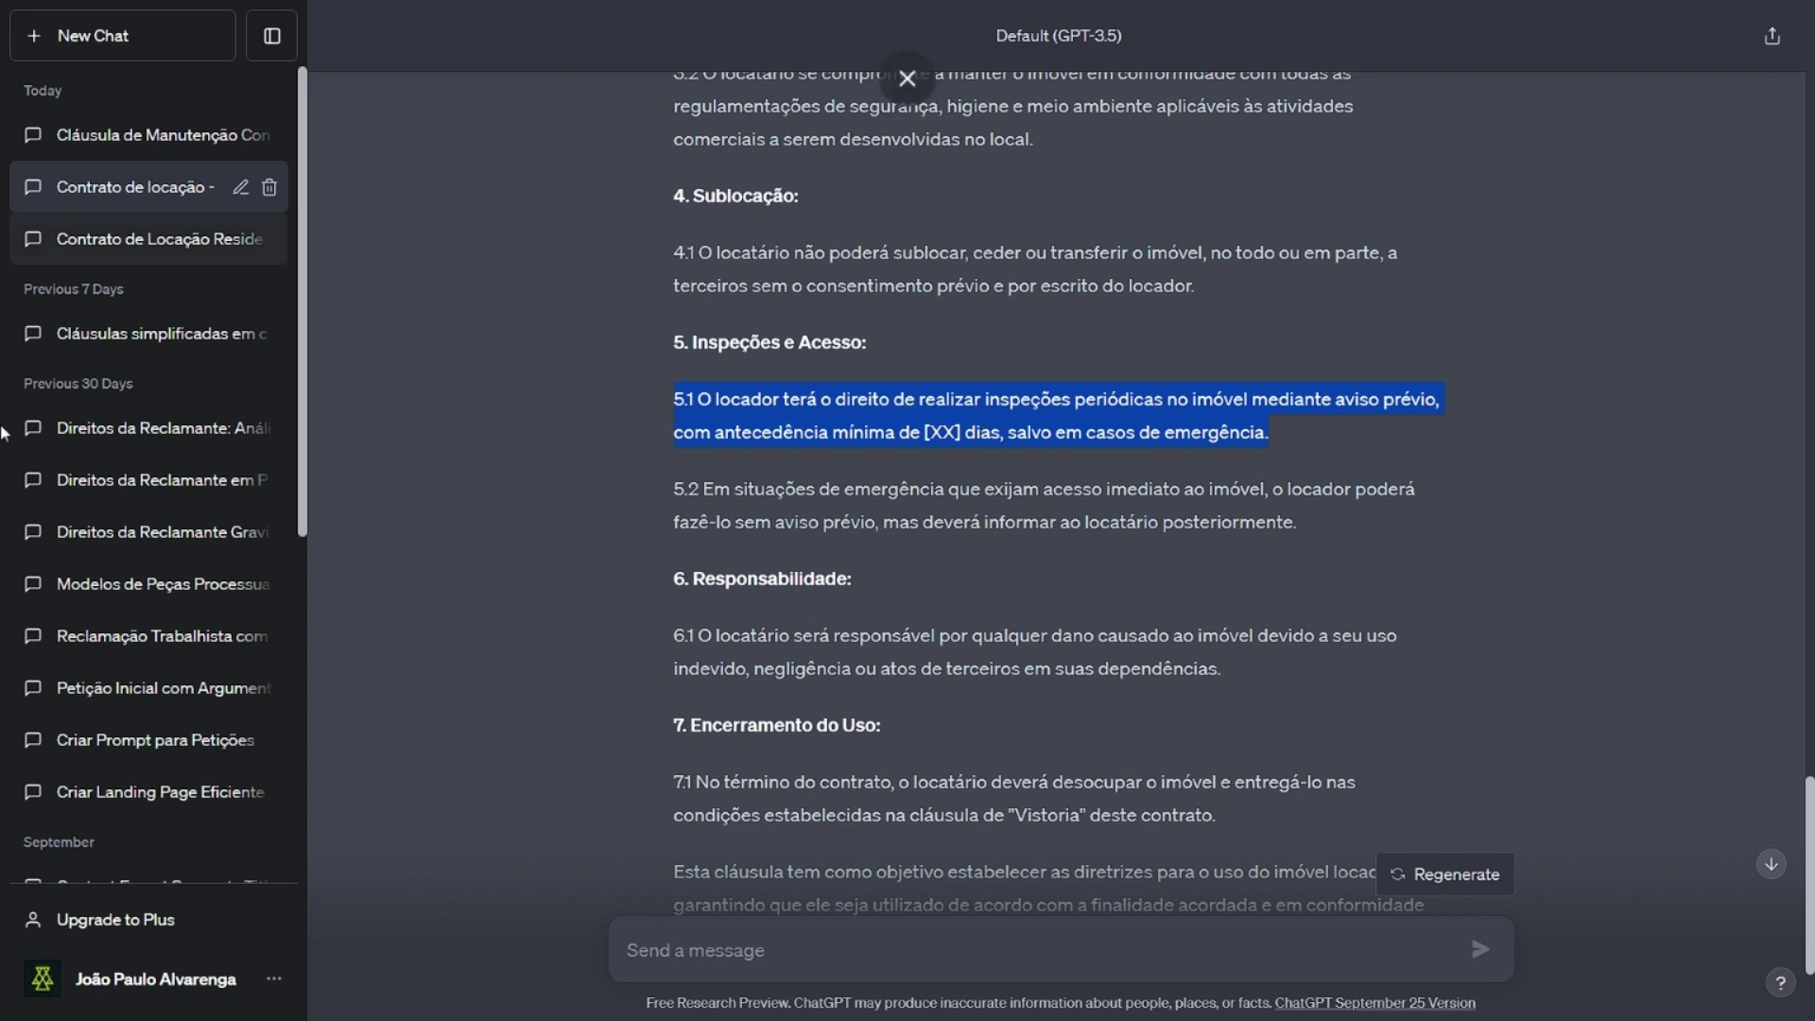
- Open the "Contrato de Locação Residencial" conversation and review the generic contract from its opening request through the parties and property sections
click(179, 250)
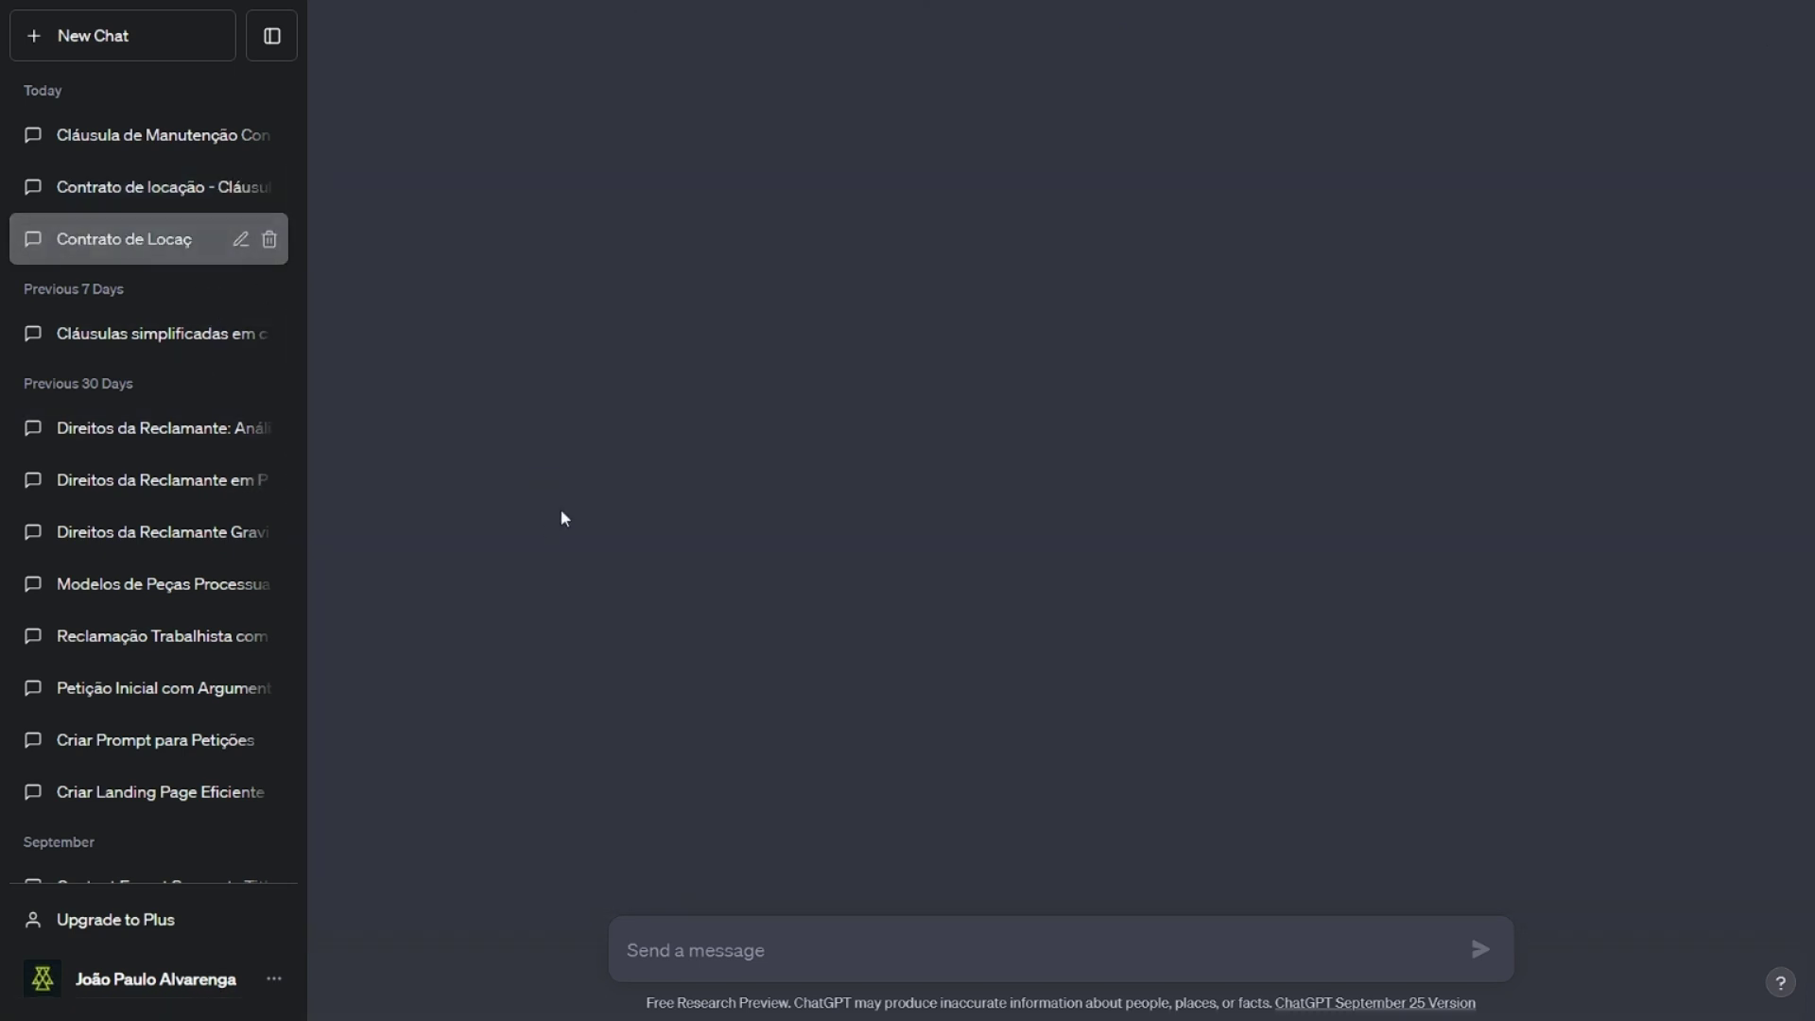
click(122, 187)
click(140, 235)
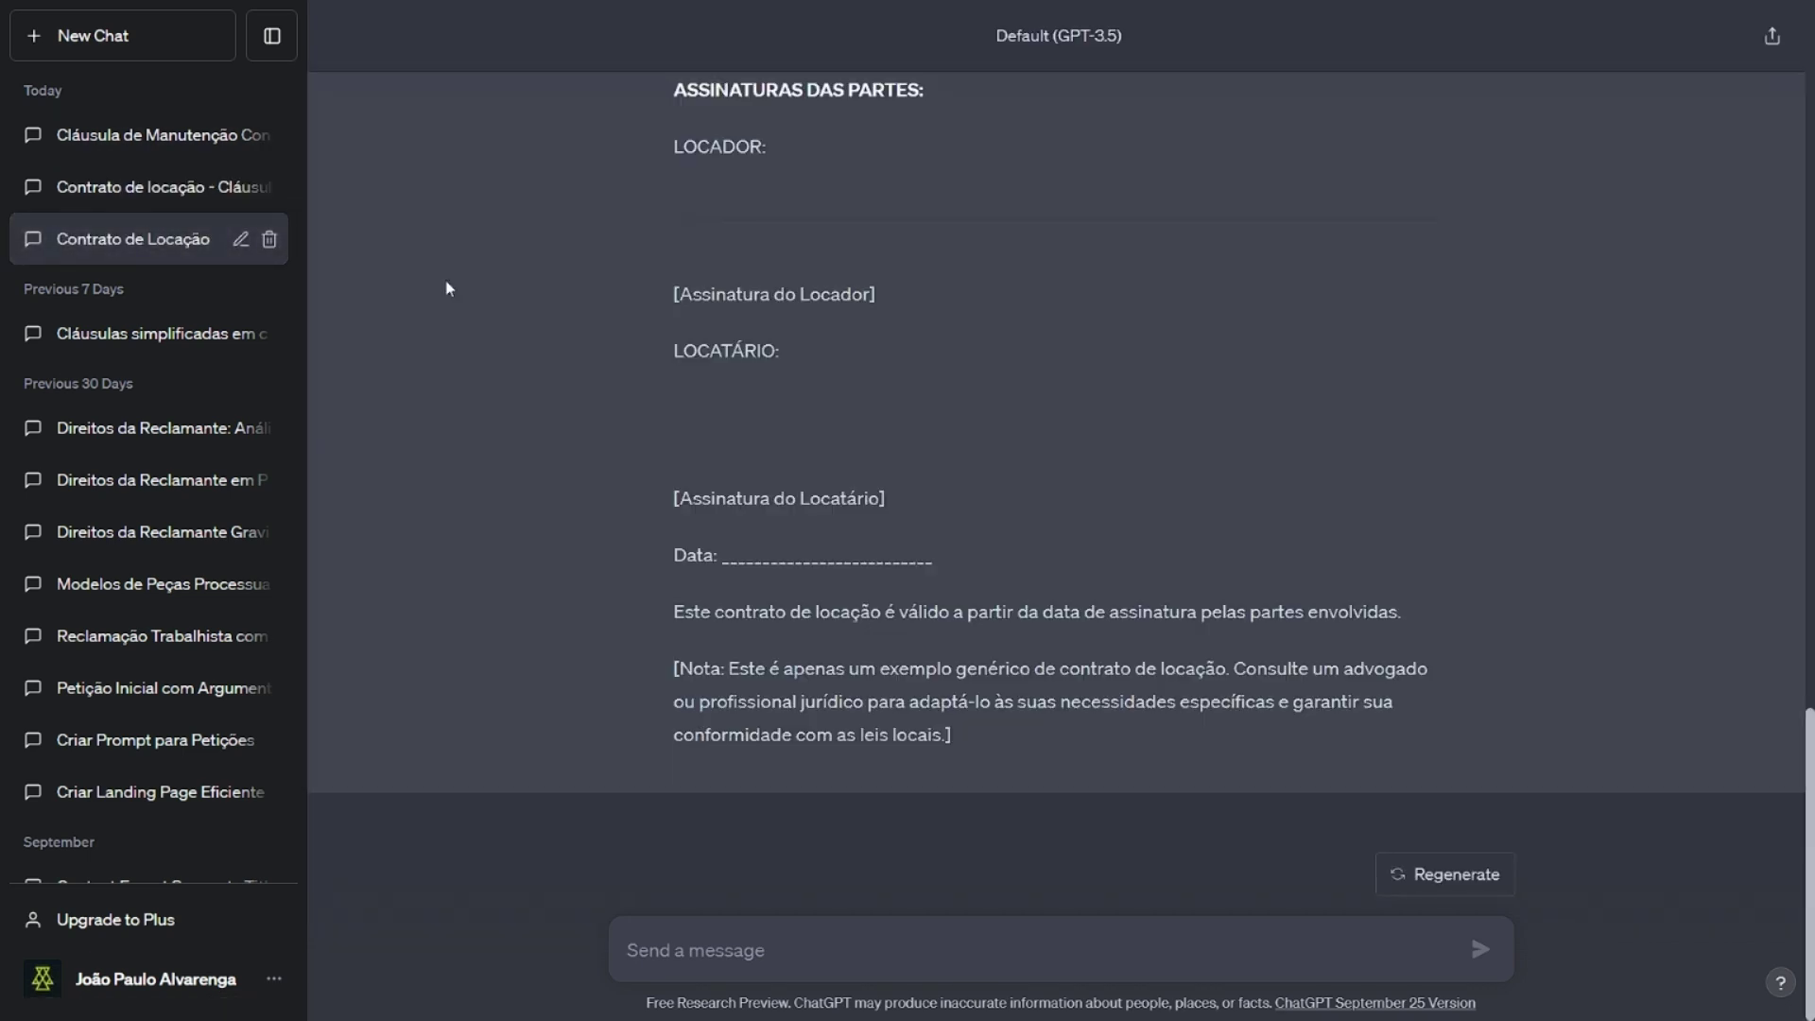
scroll(733, 326, up, 15)
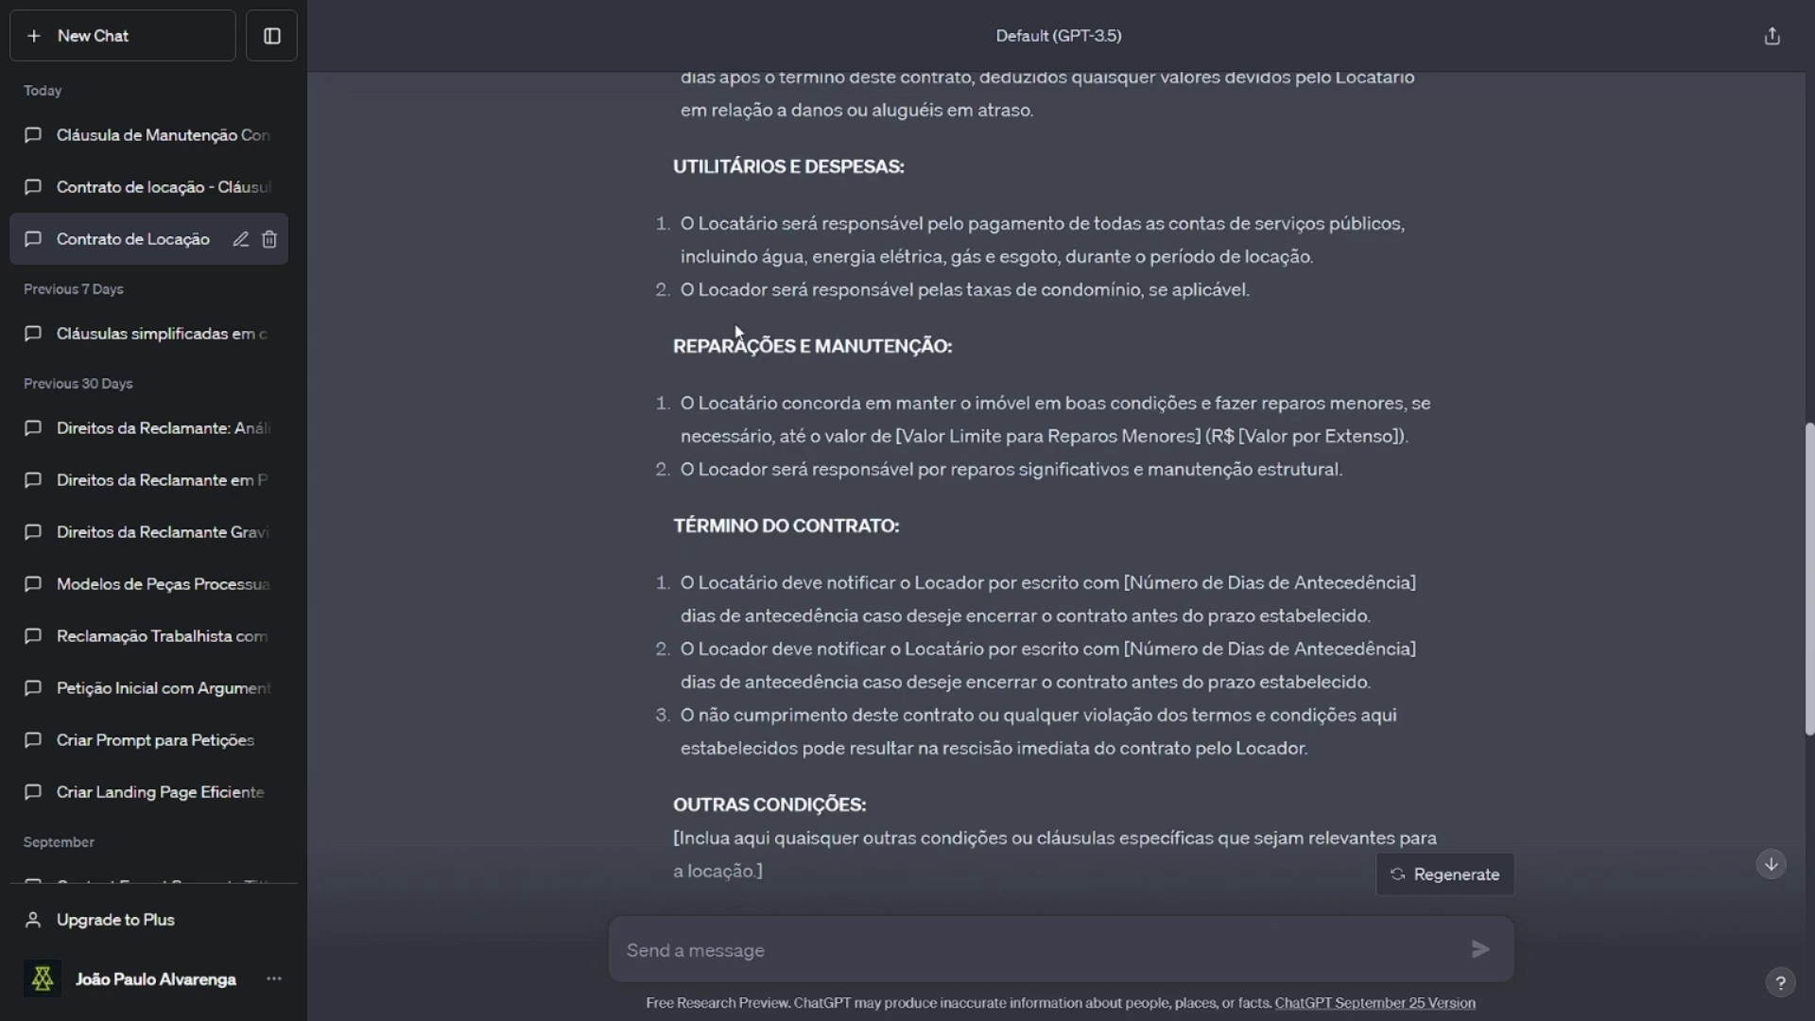
scroll(733, 321, up, 10)
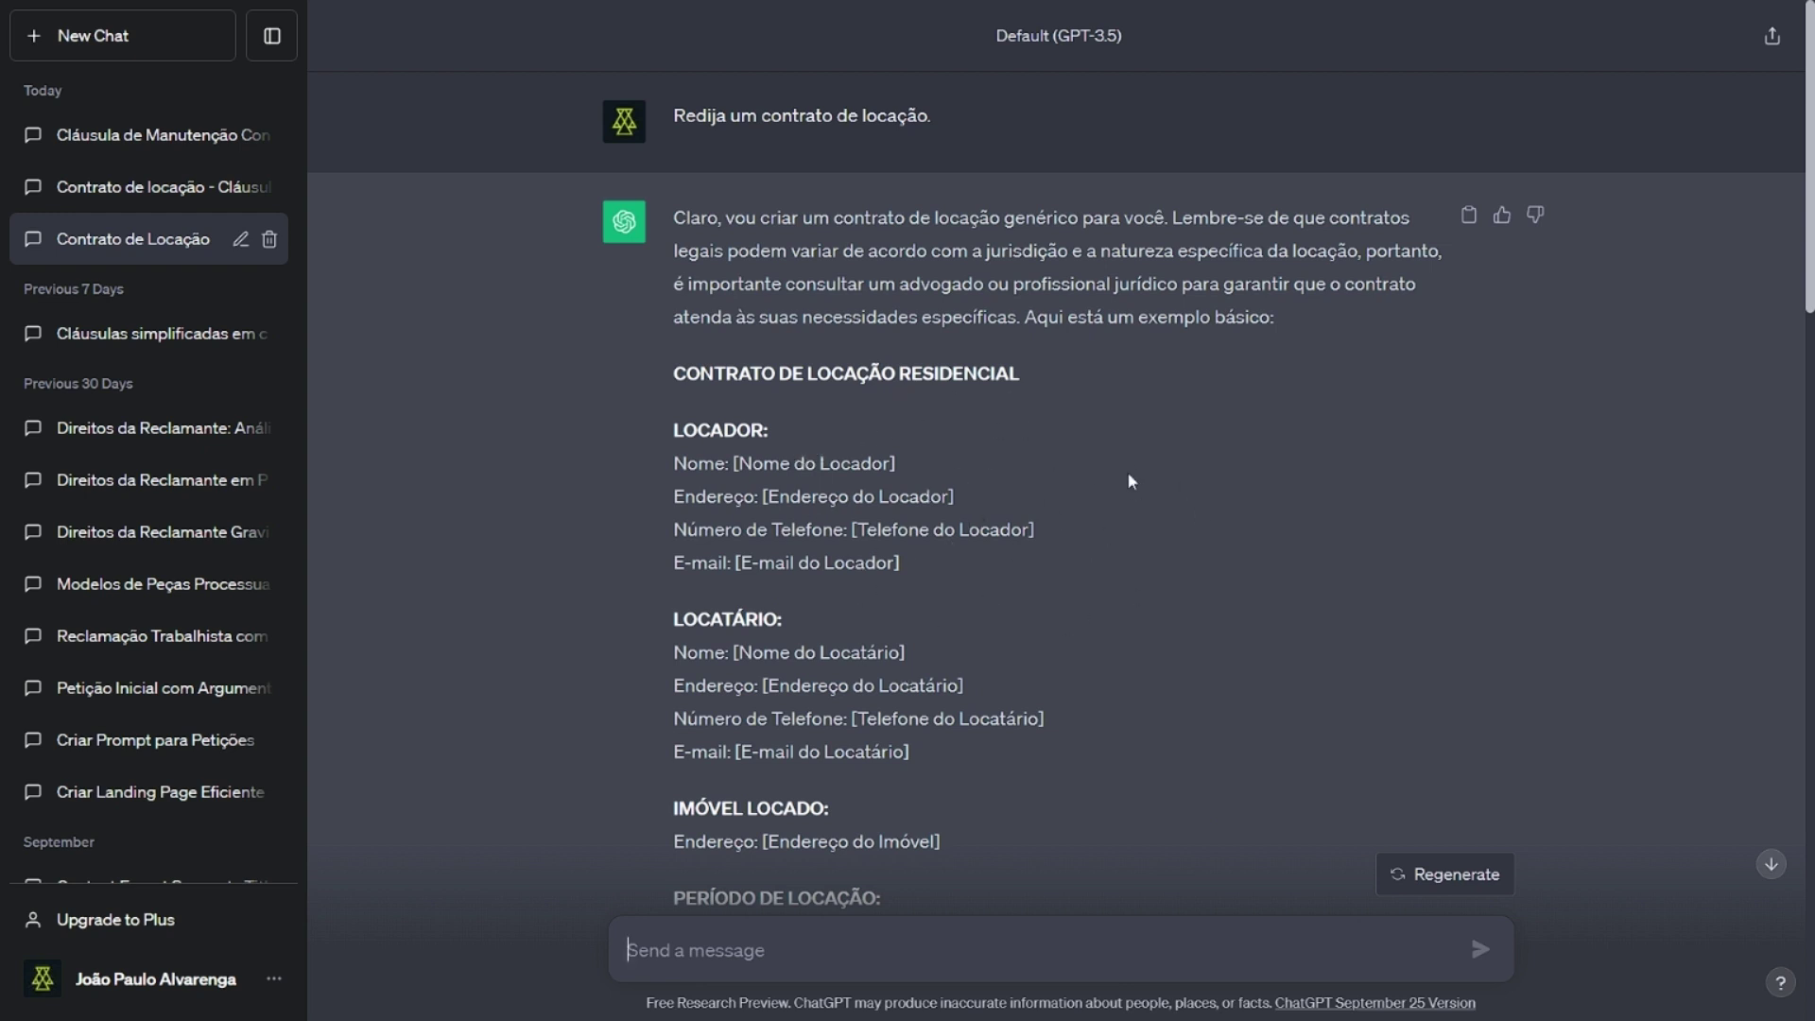
scroll(914, 372, down, 3)
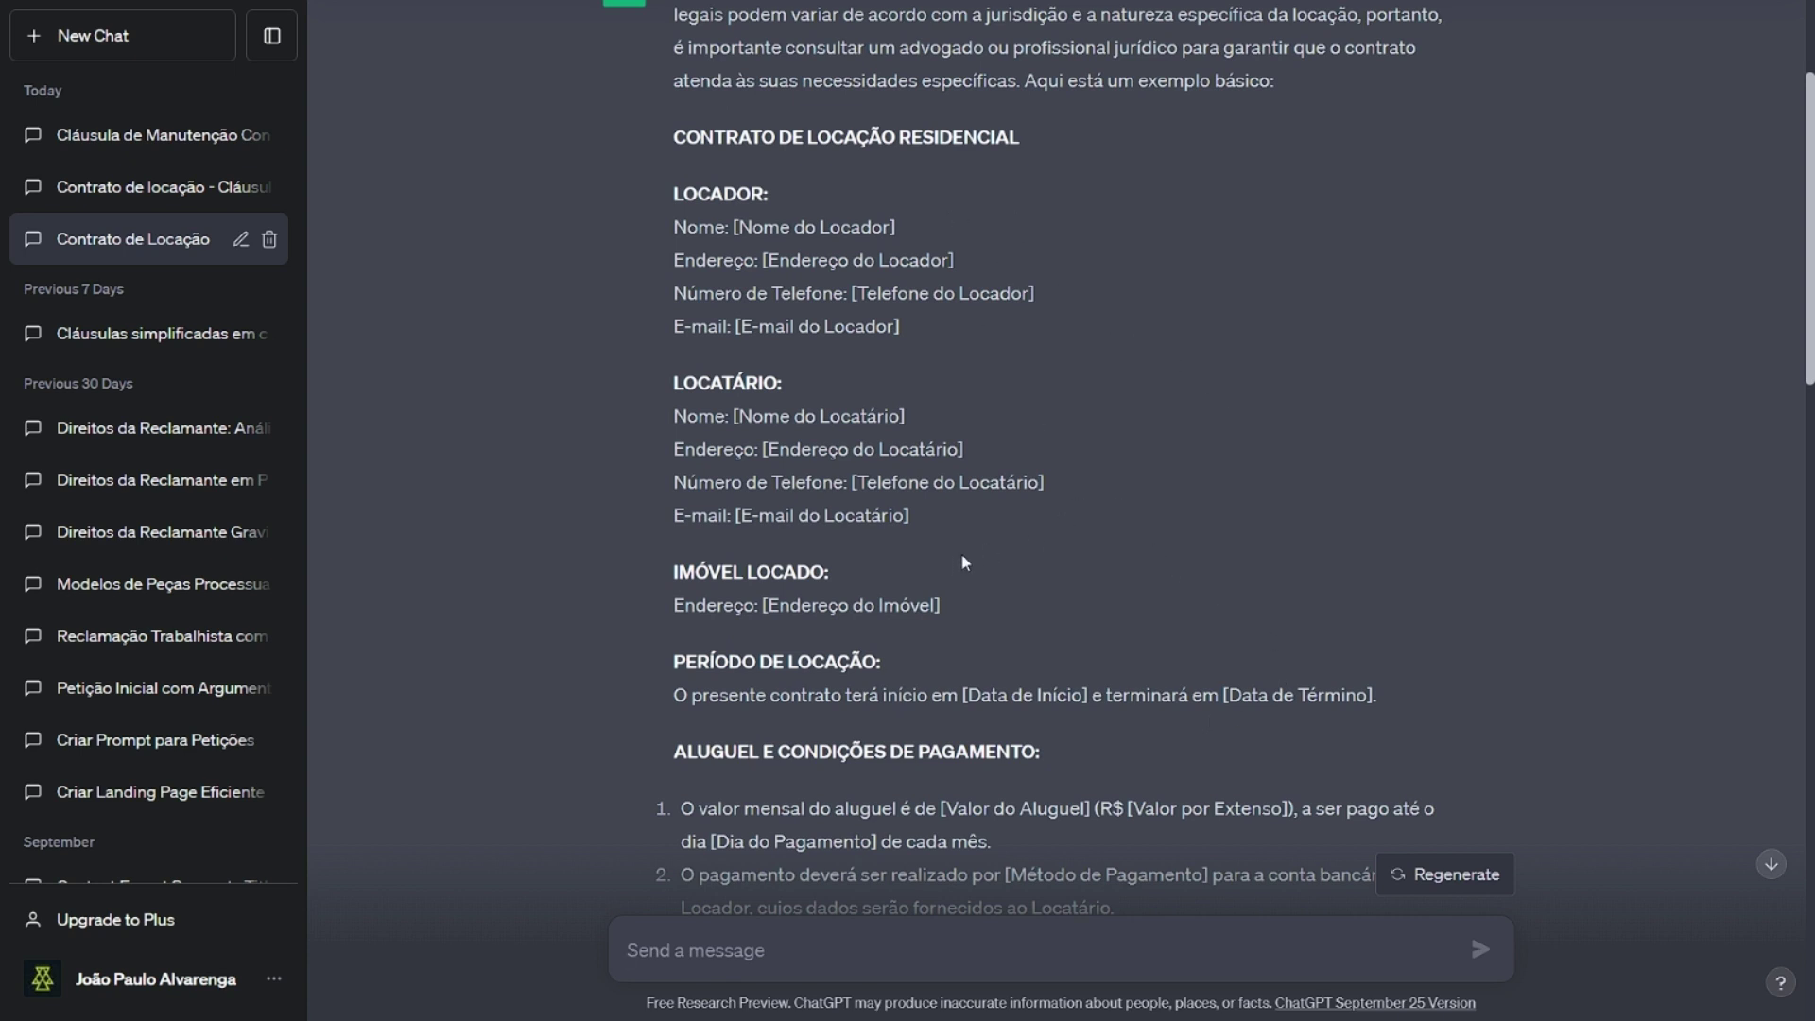
- Return to the "Contrato de locação - Cláusulas" conversation and review its prompts from the first question through the drafted "Uso do imóvel" clause
click(140, 190)
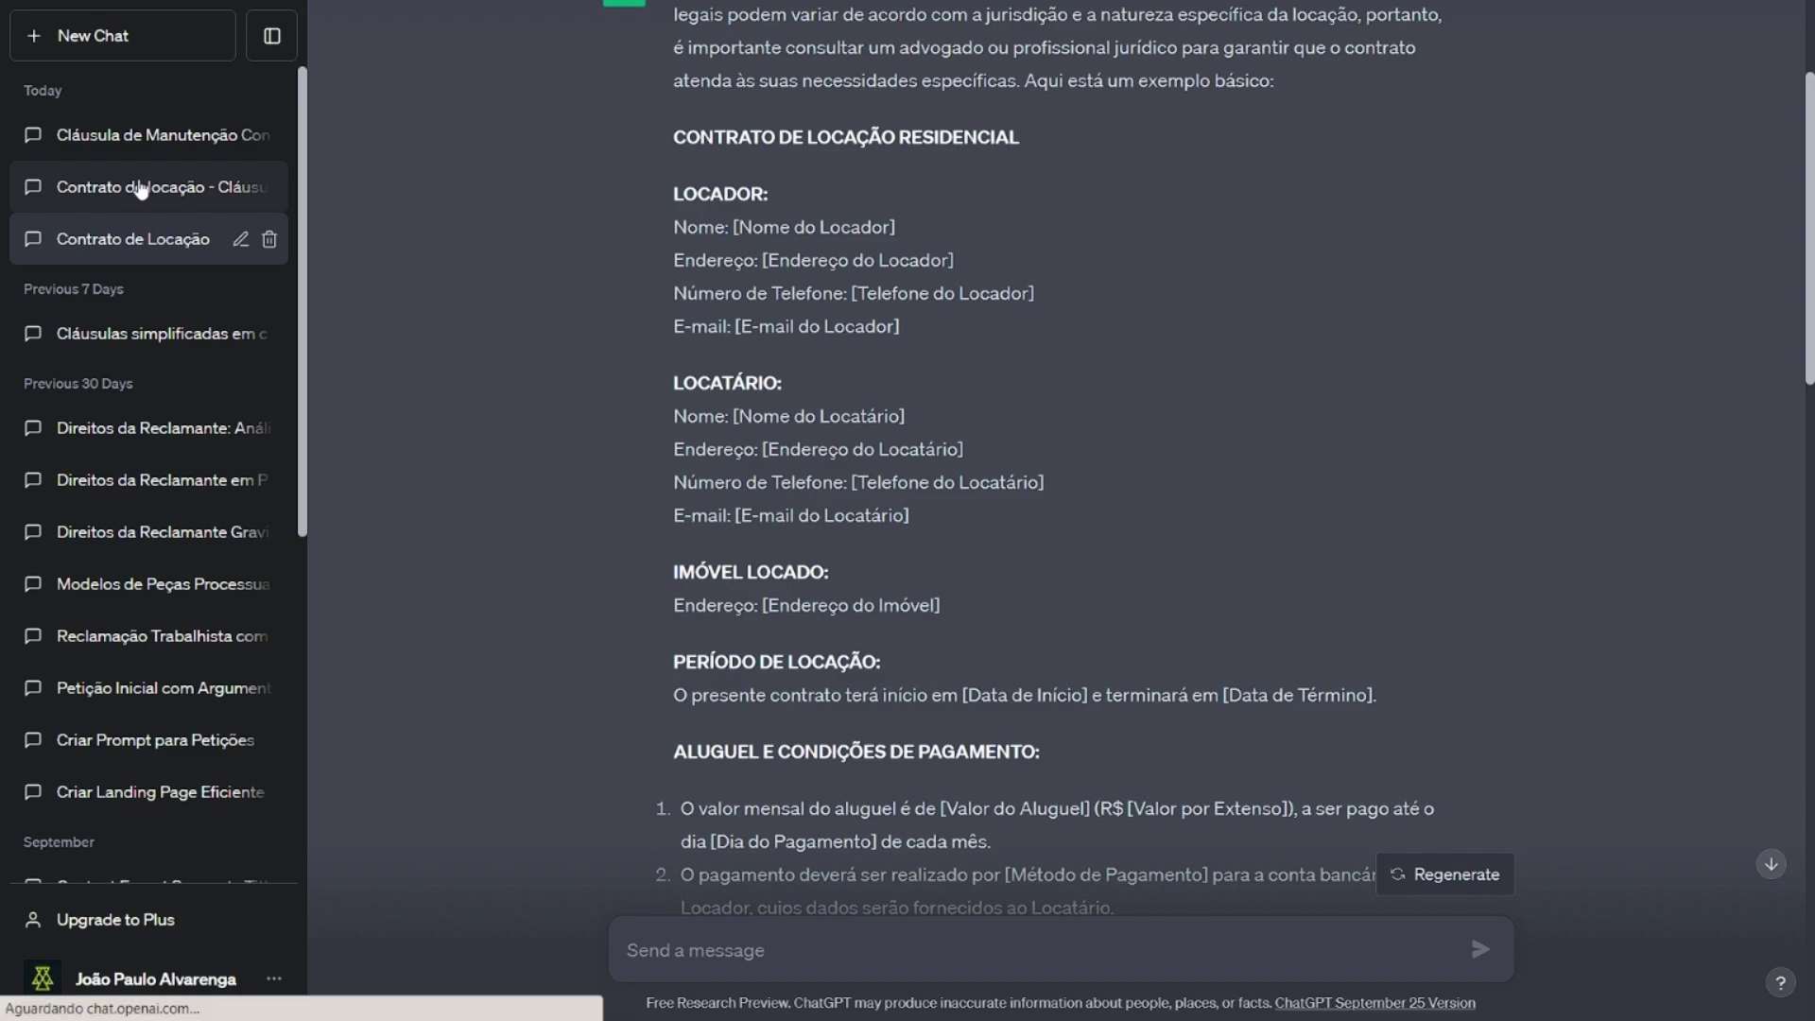
scroll(1109, 450, up, 5)
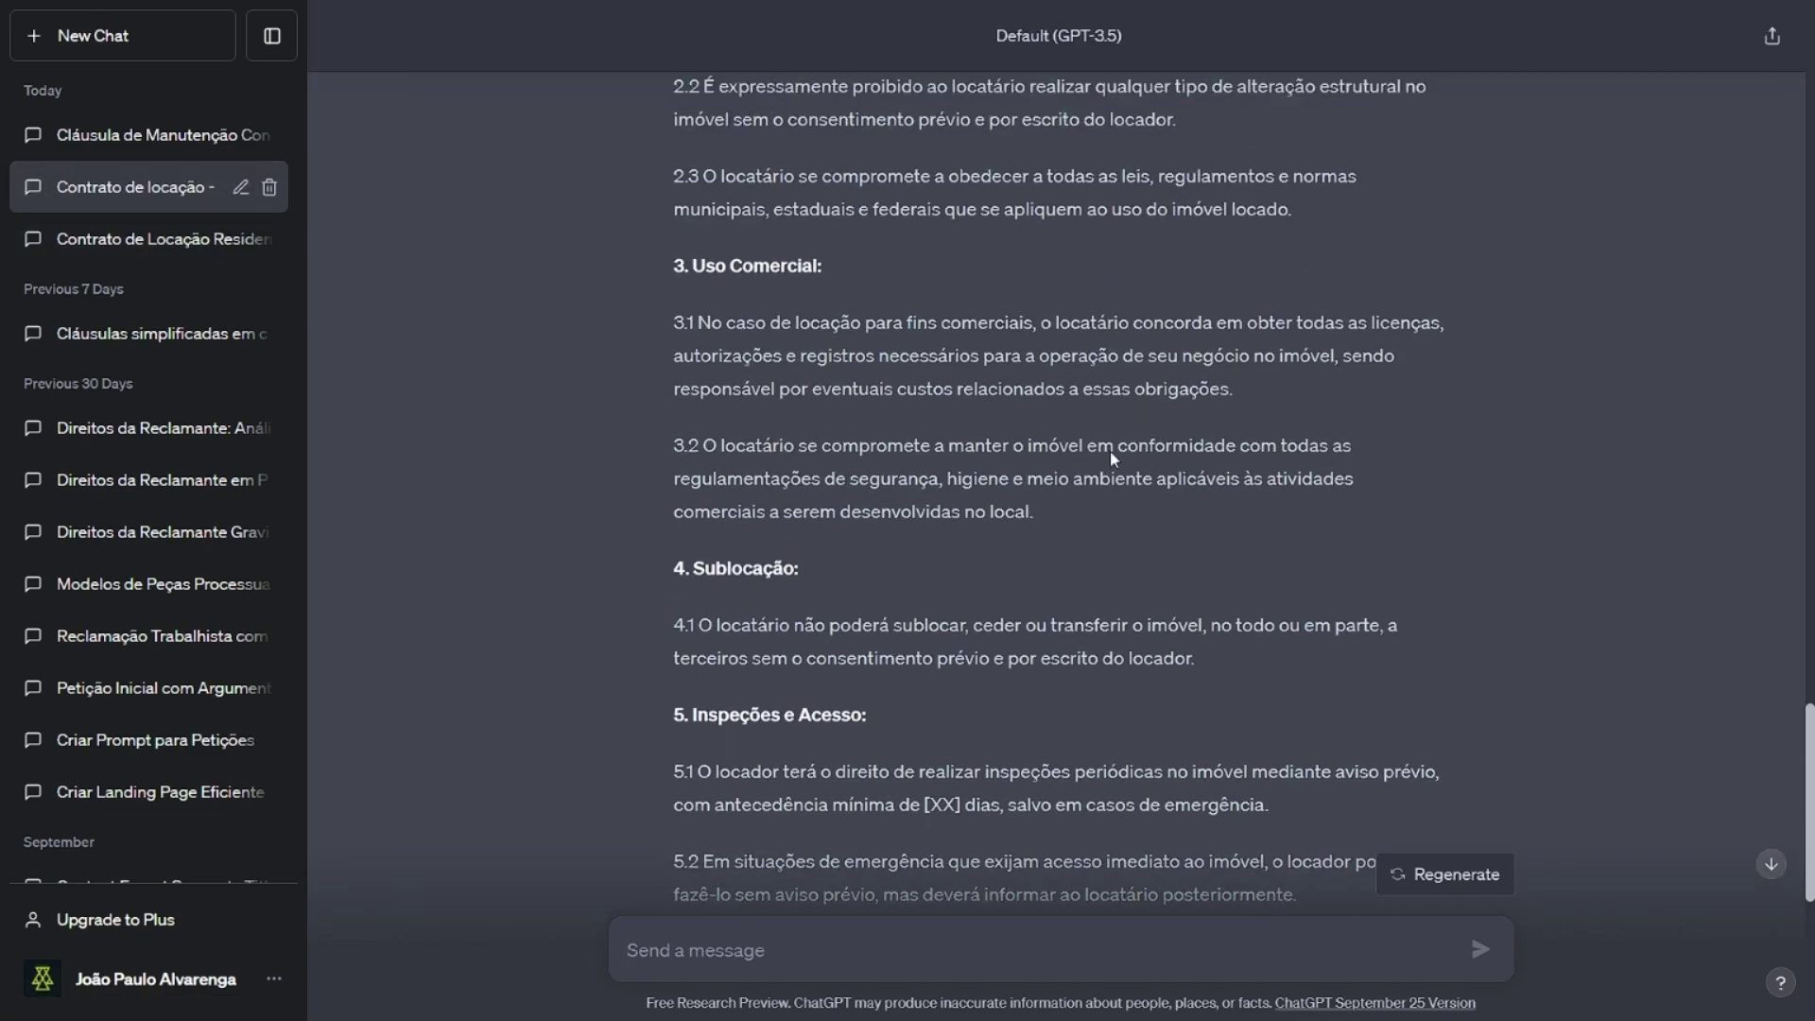
scroll(1110, 451, up, 15)
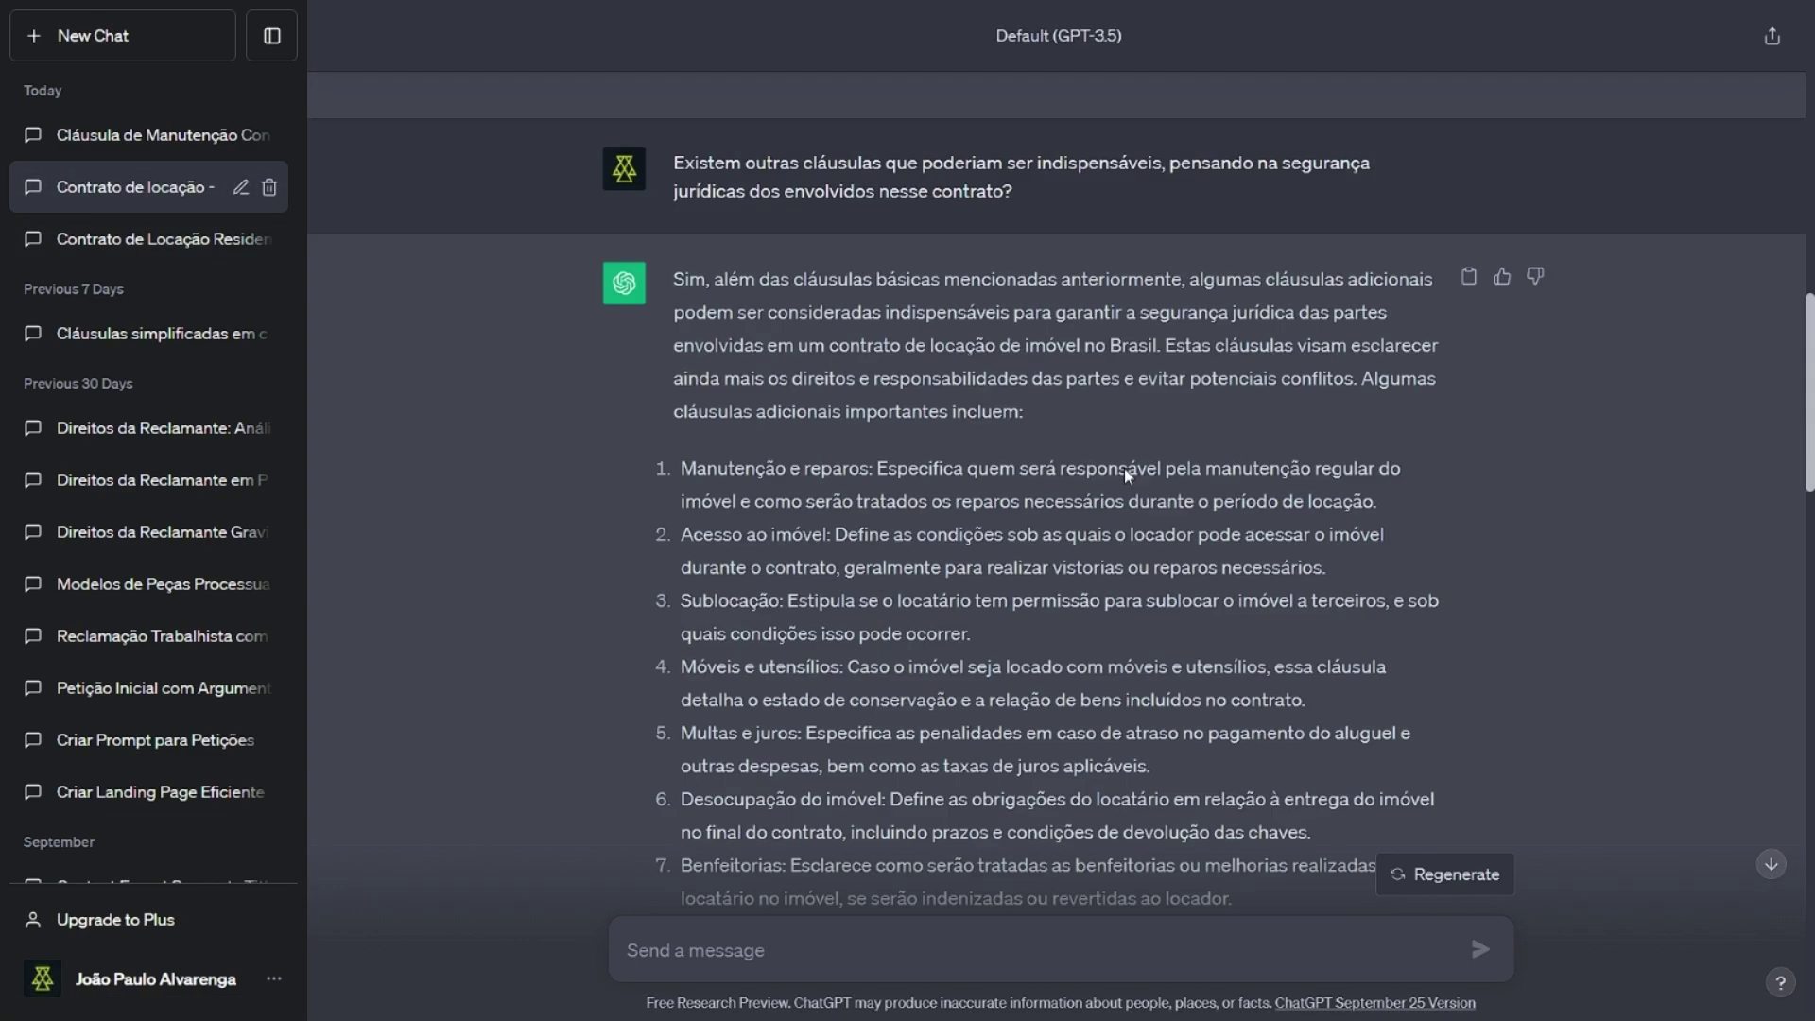
scroll(1125, 468, up, 15)
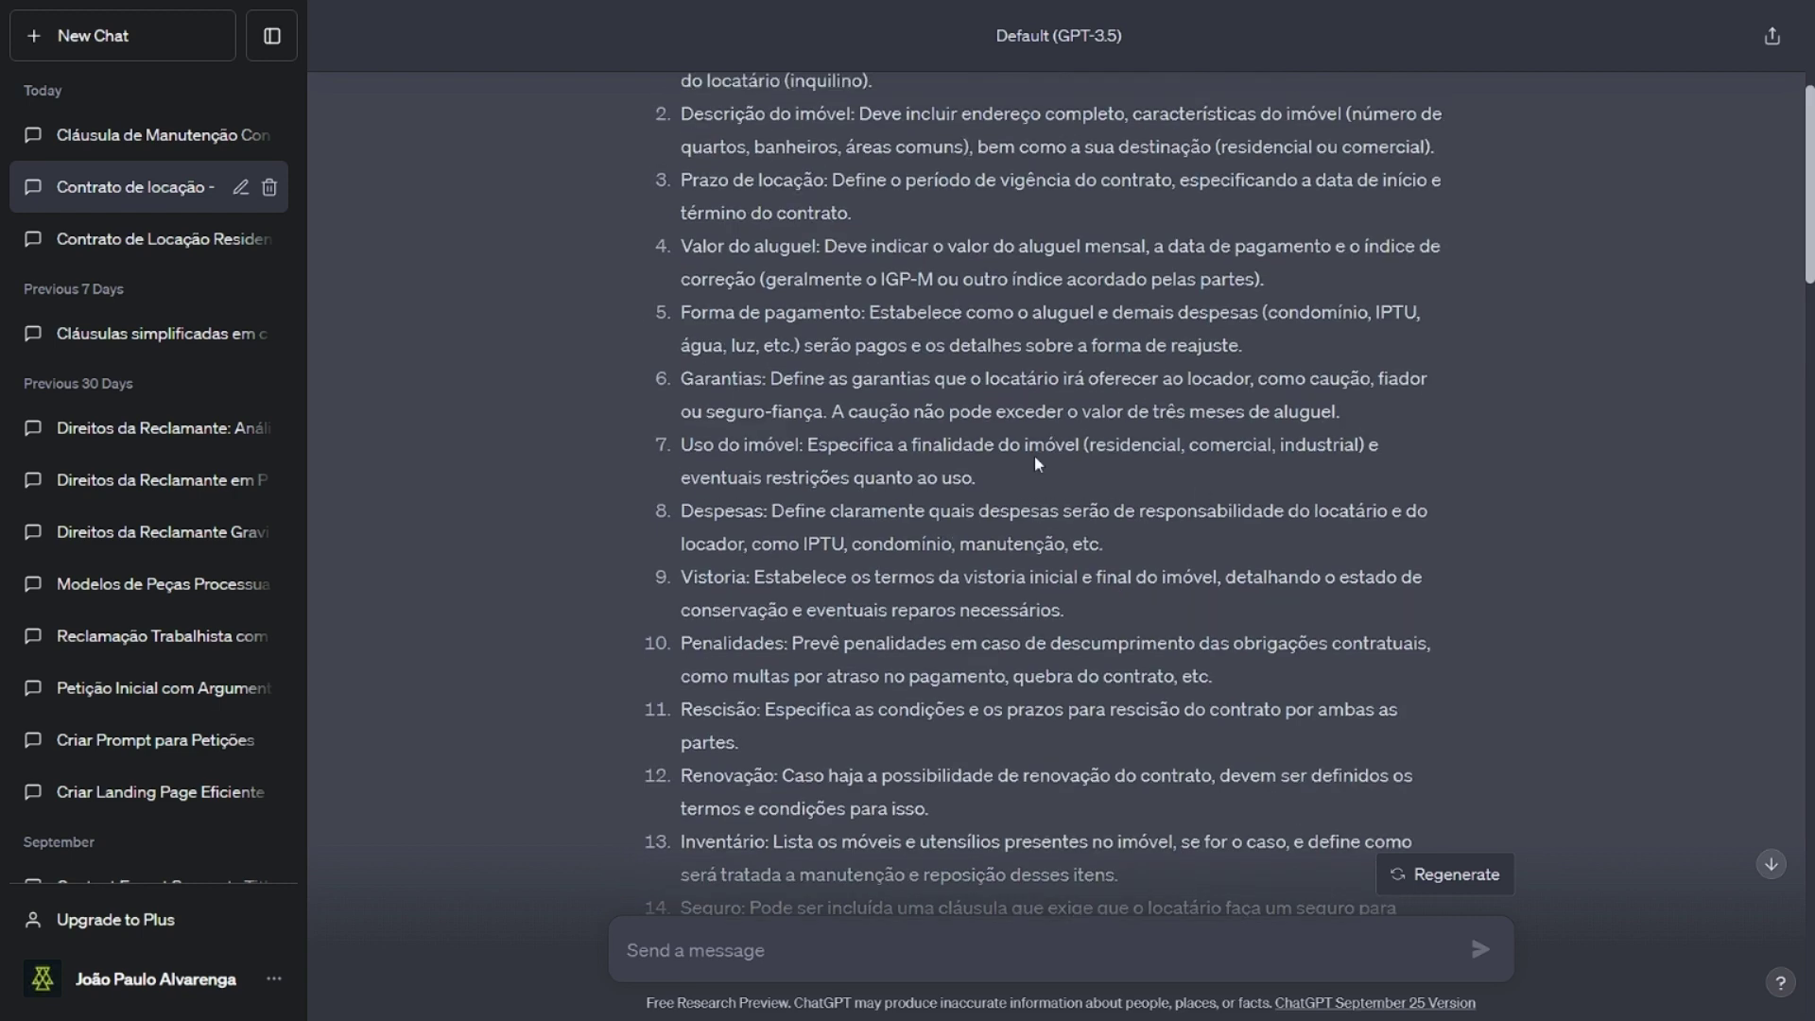
scroll(1034, 461, up, 5)
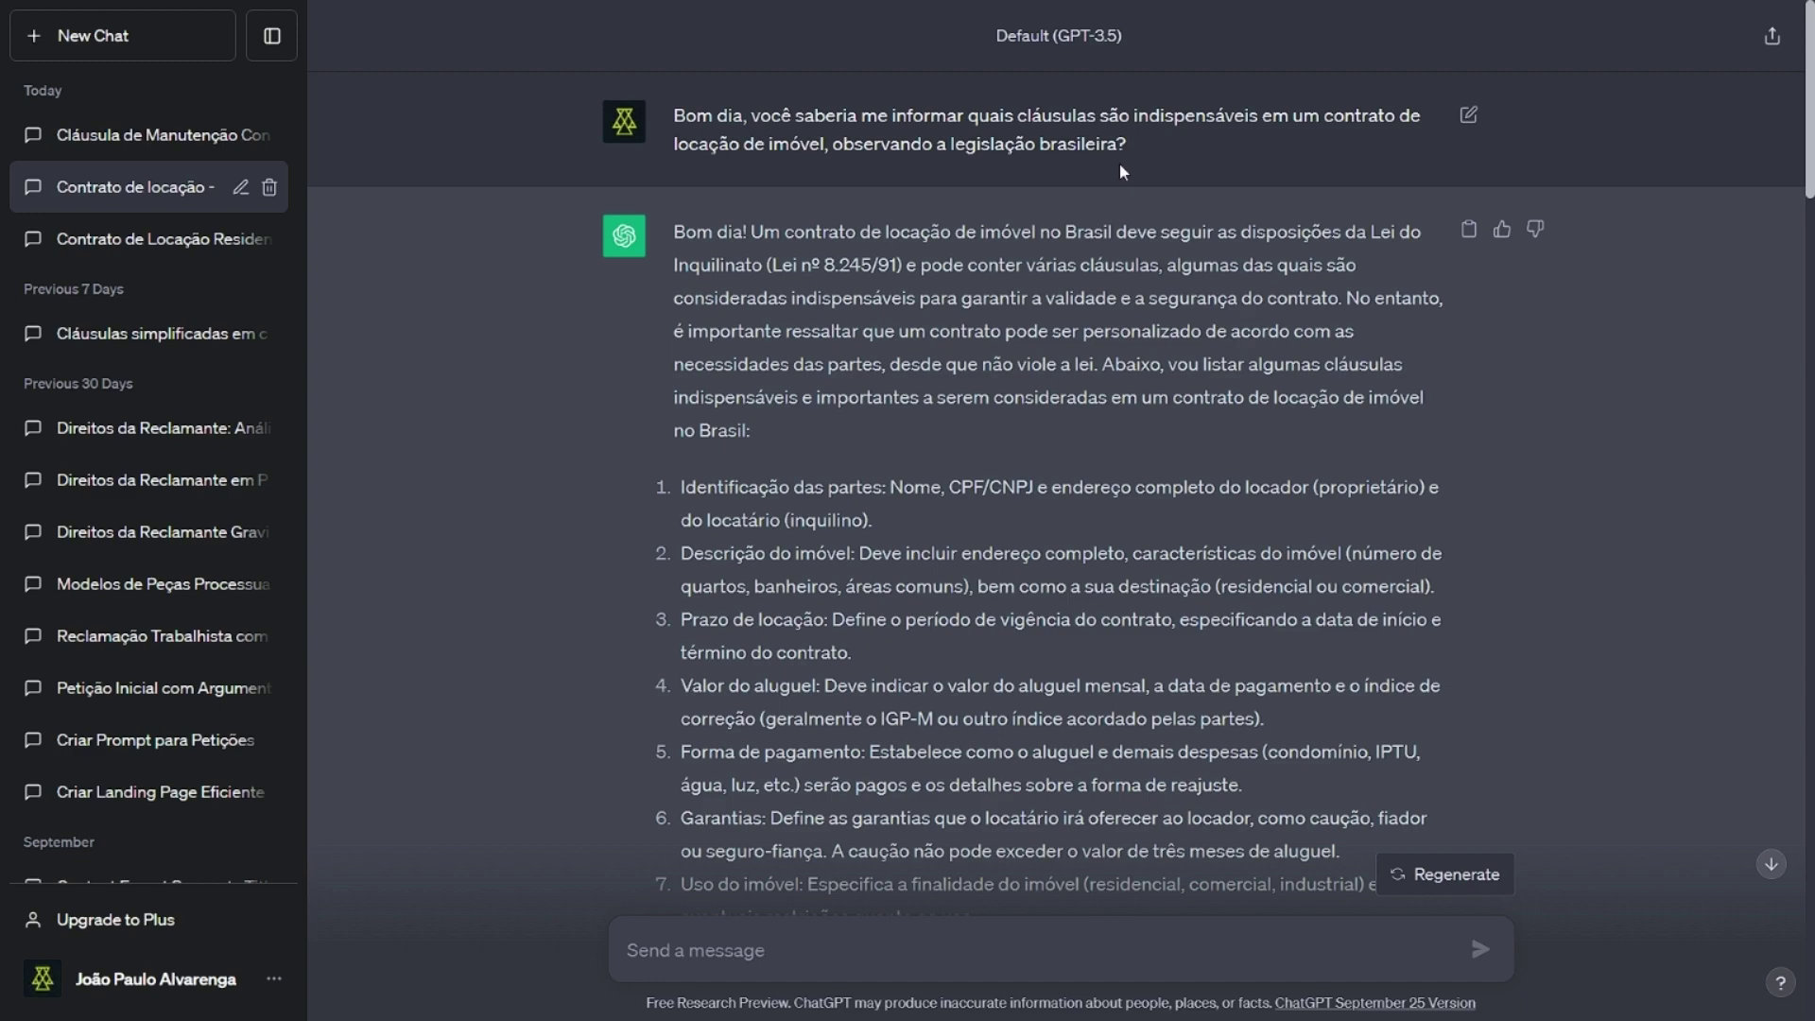
scroll(1120, 168, down, 10)
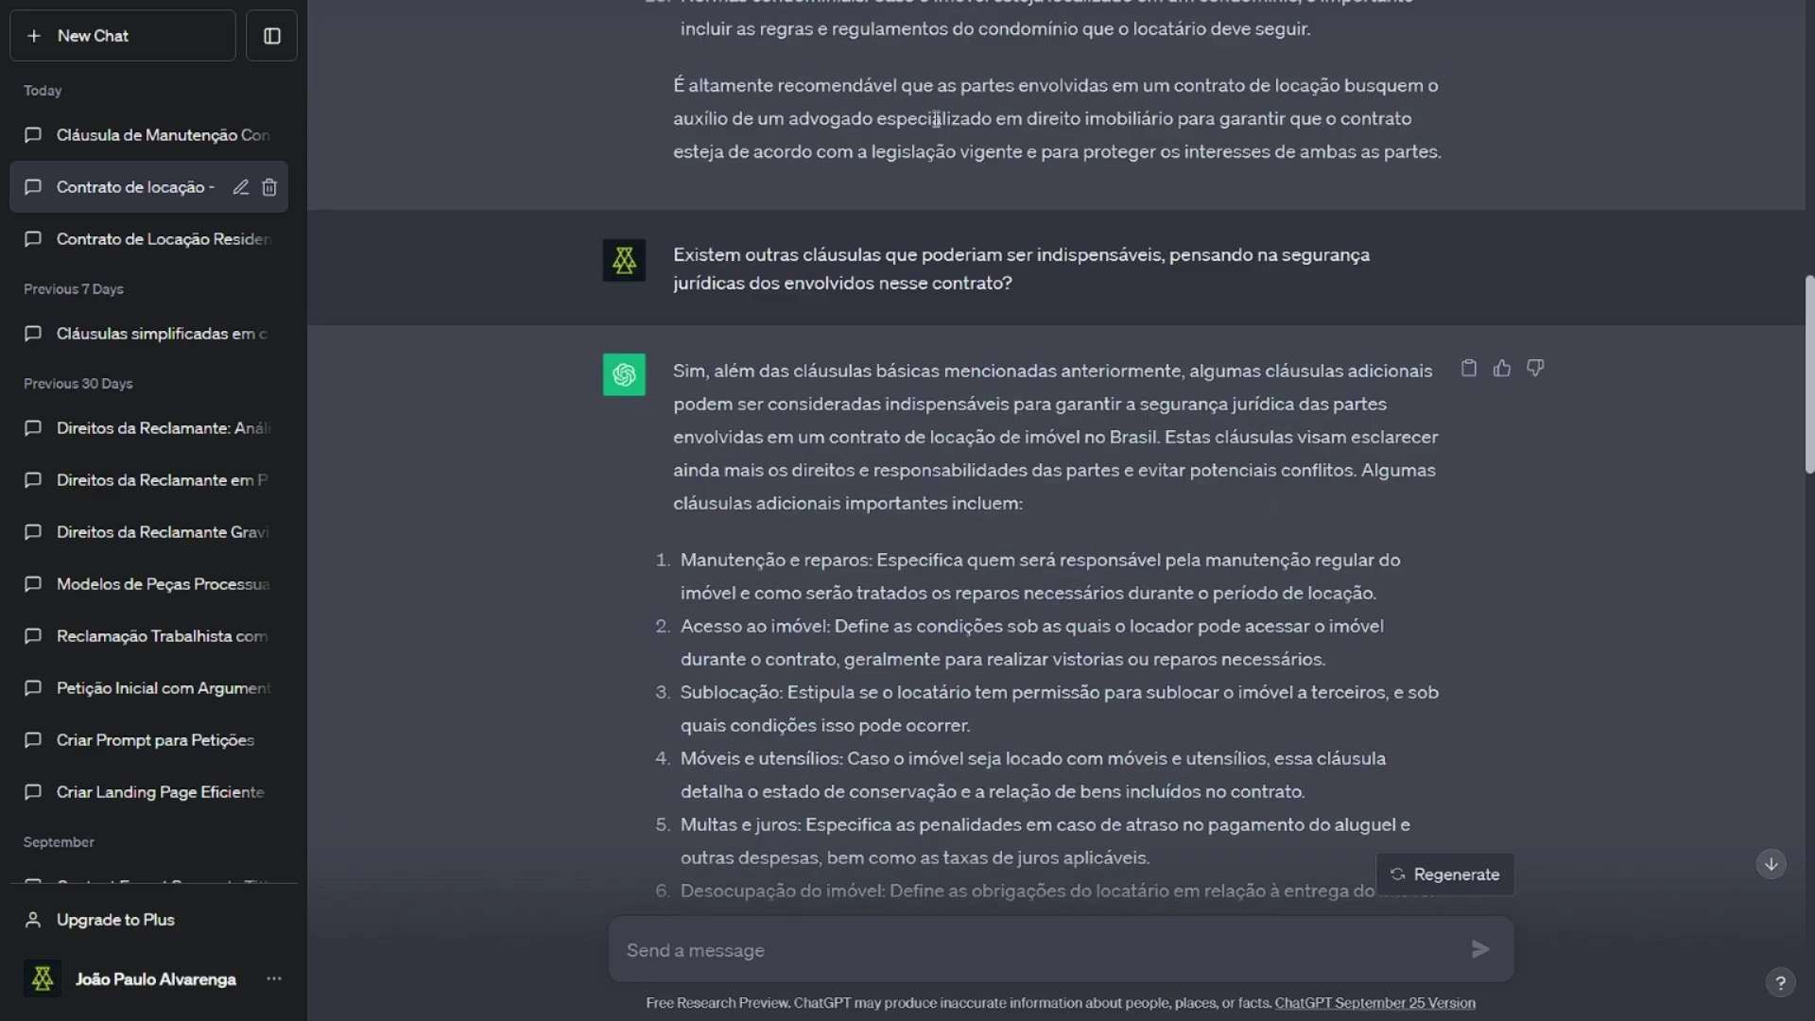
scroll(941, 605, down, 4)
scroll(938, 501, down, 4)
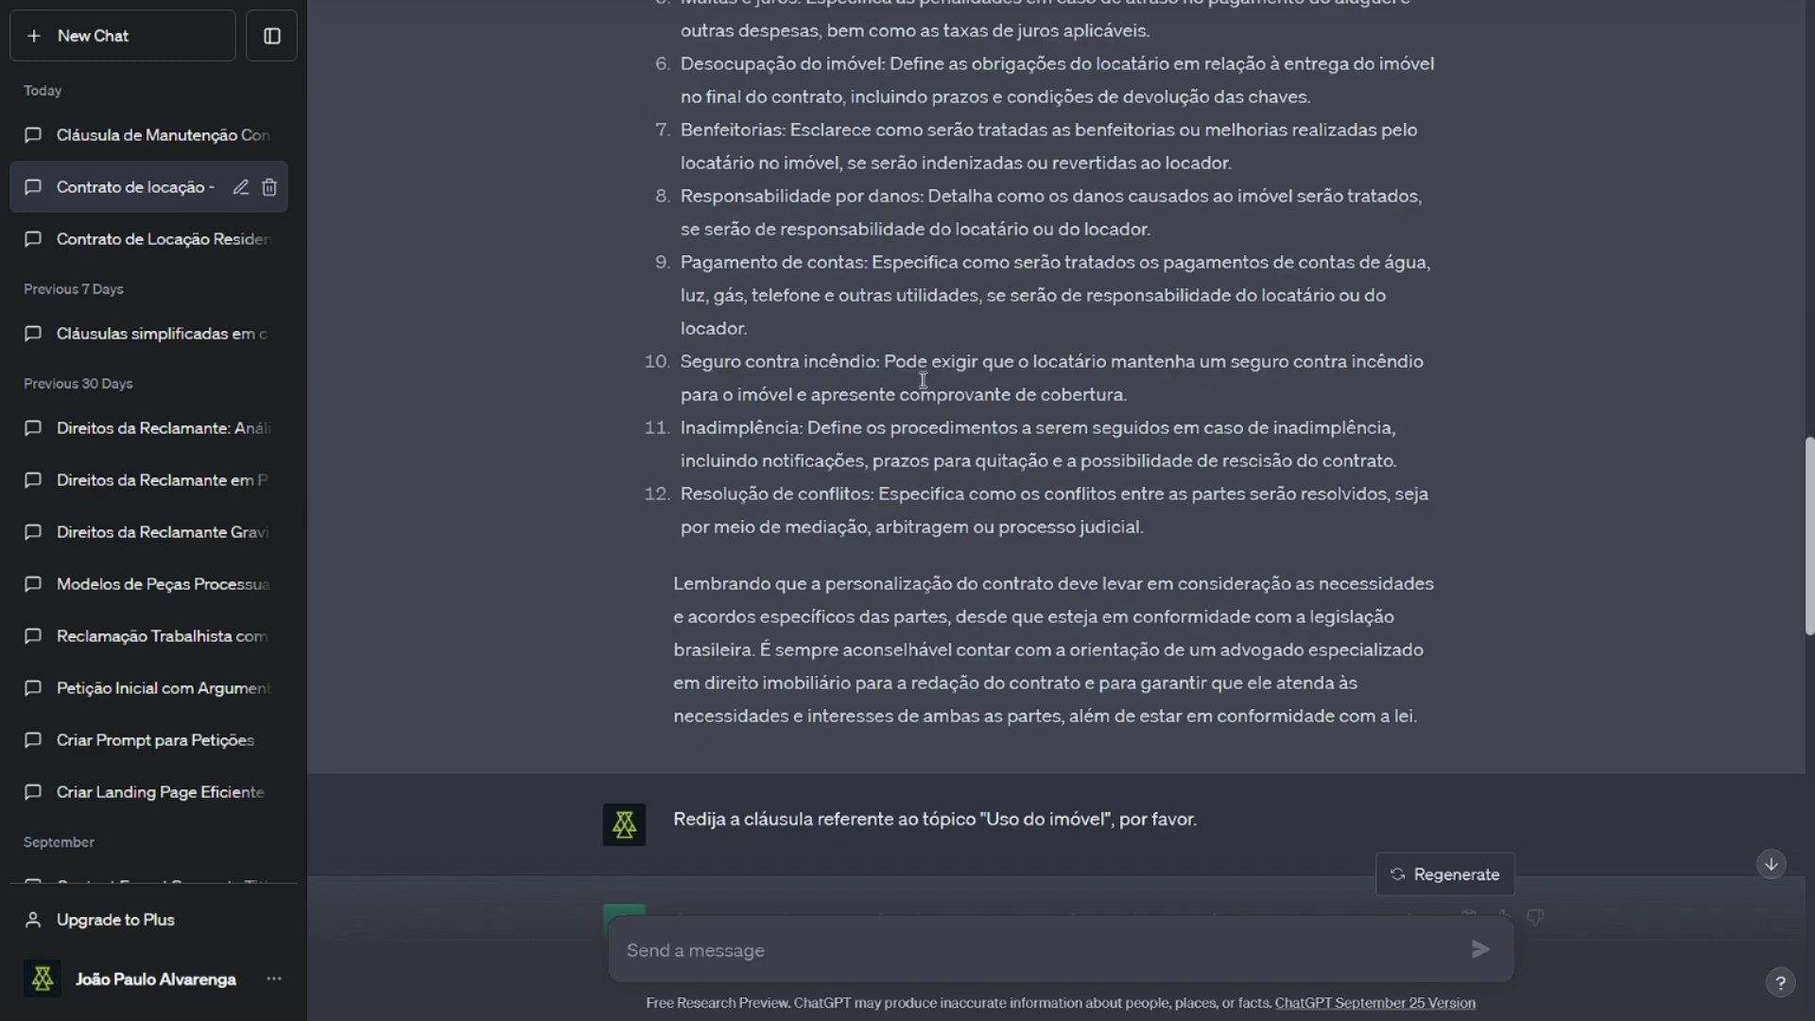
scroll(747, 325, down, 4)
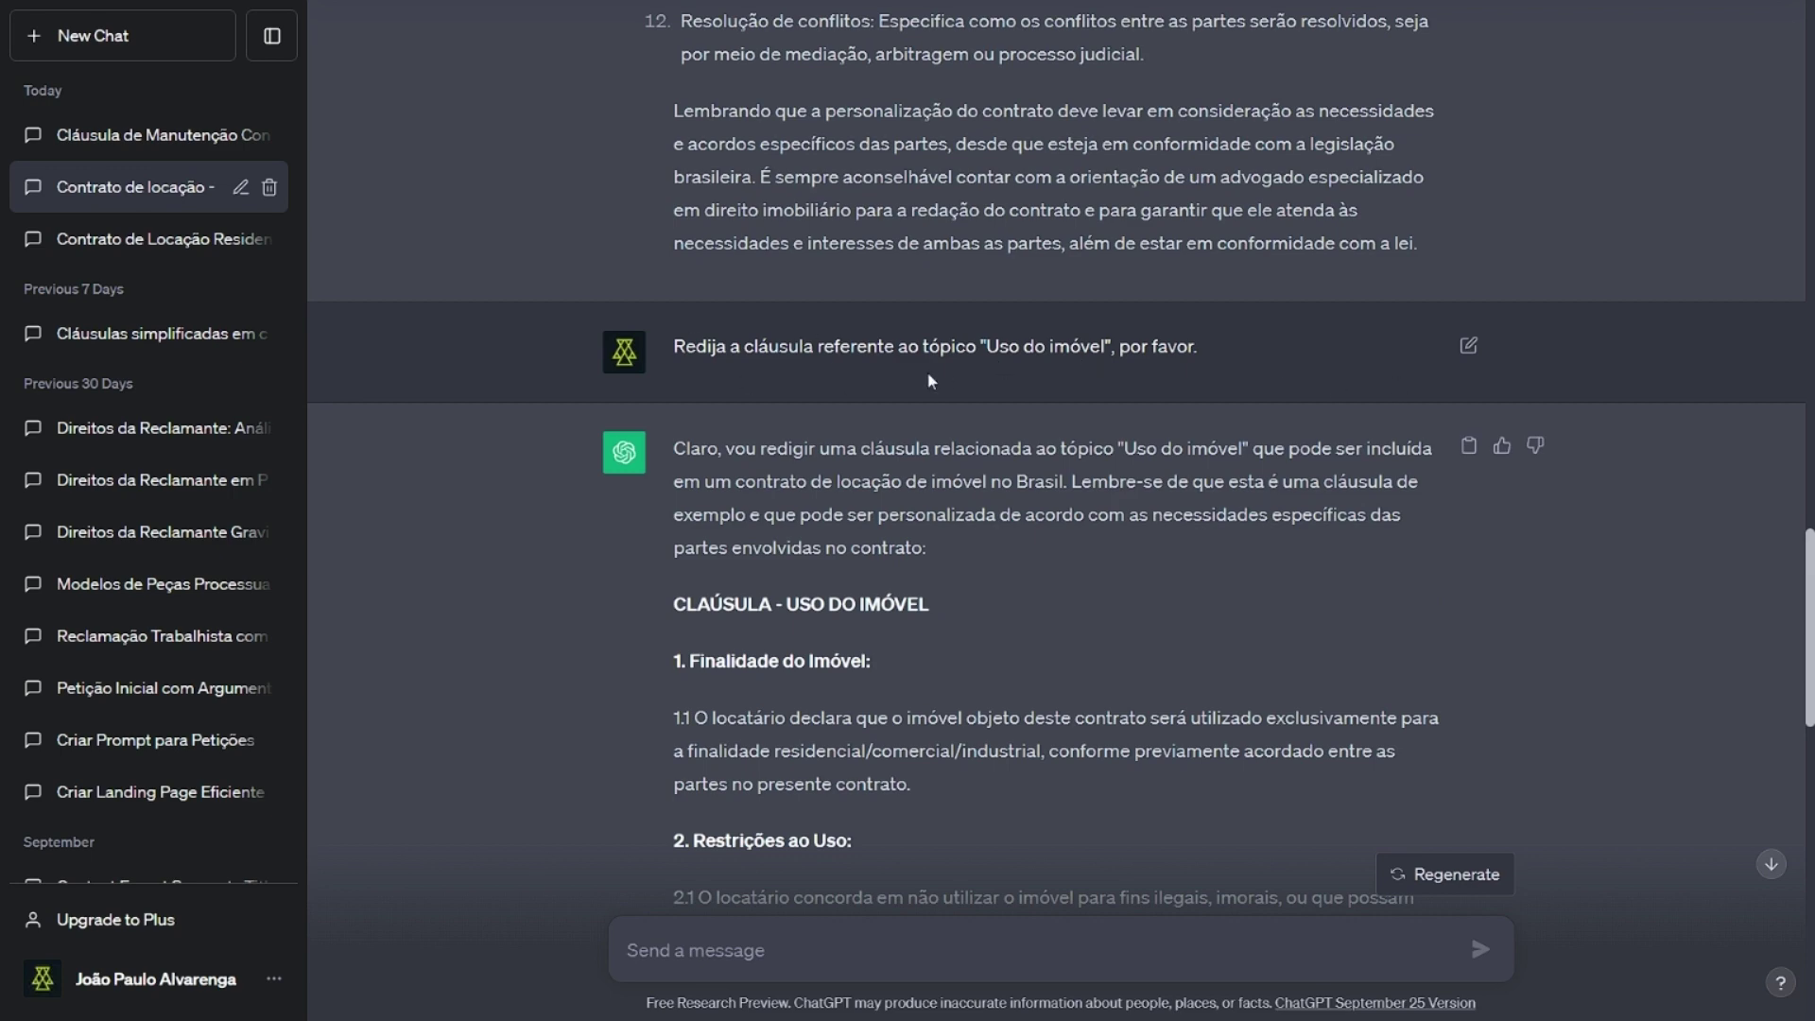
scroll(902, 380, down, 5)
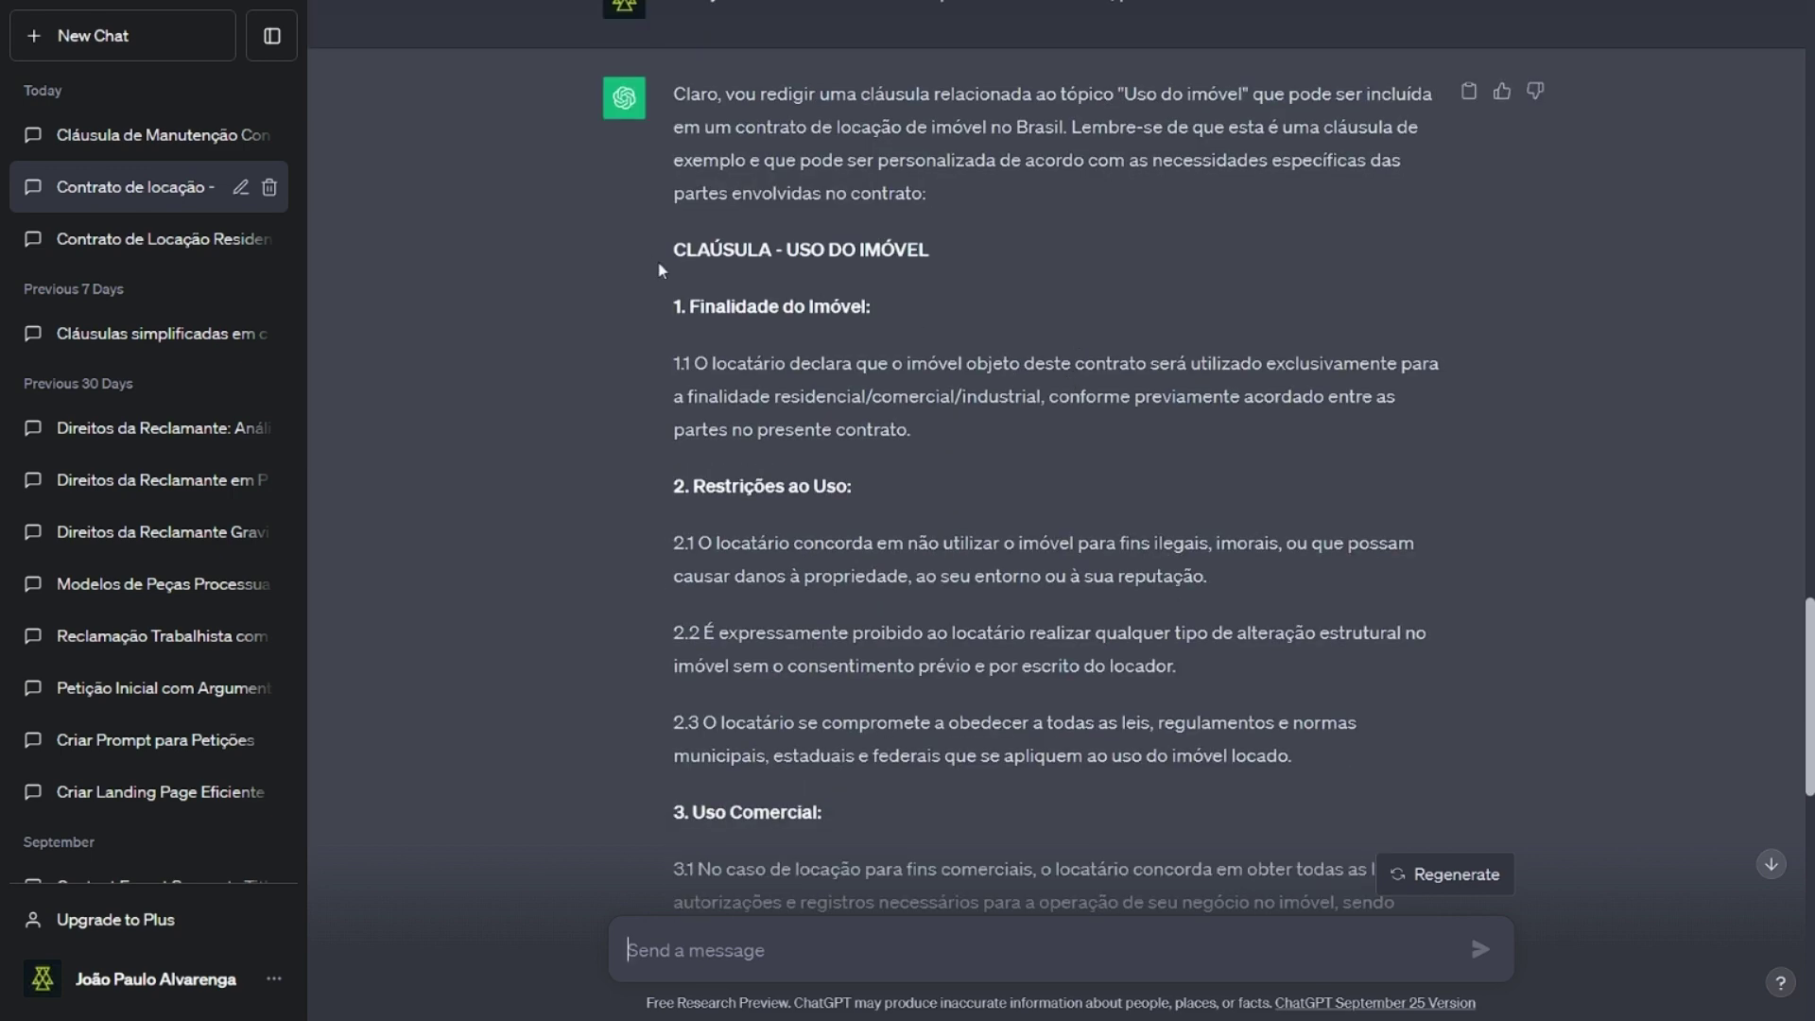
scroll(715, 166, up, 1)
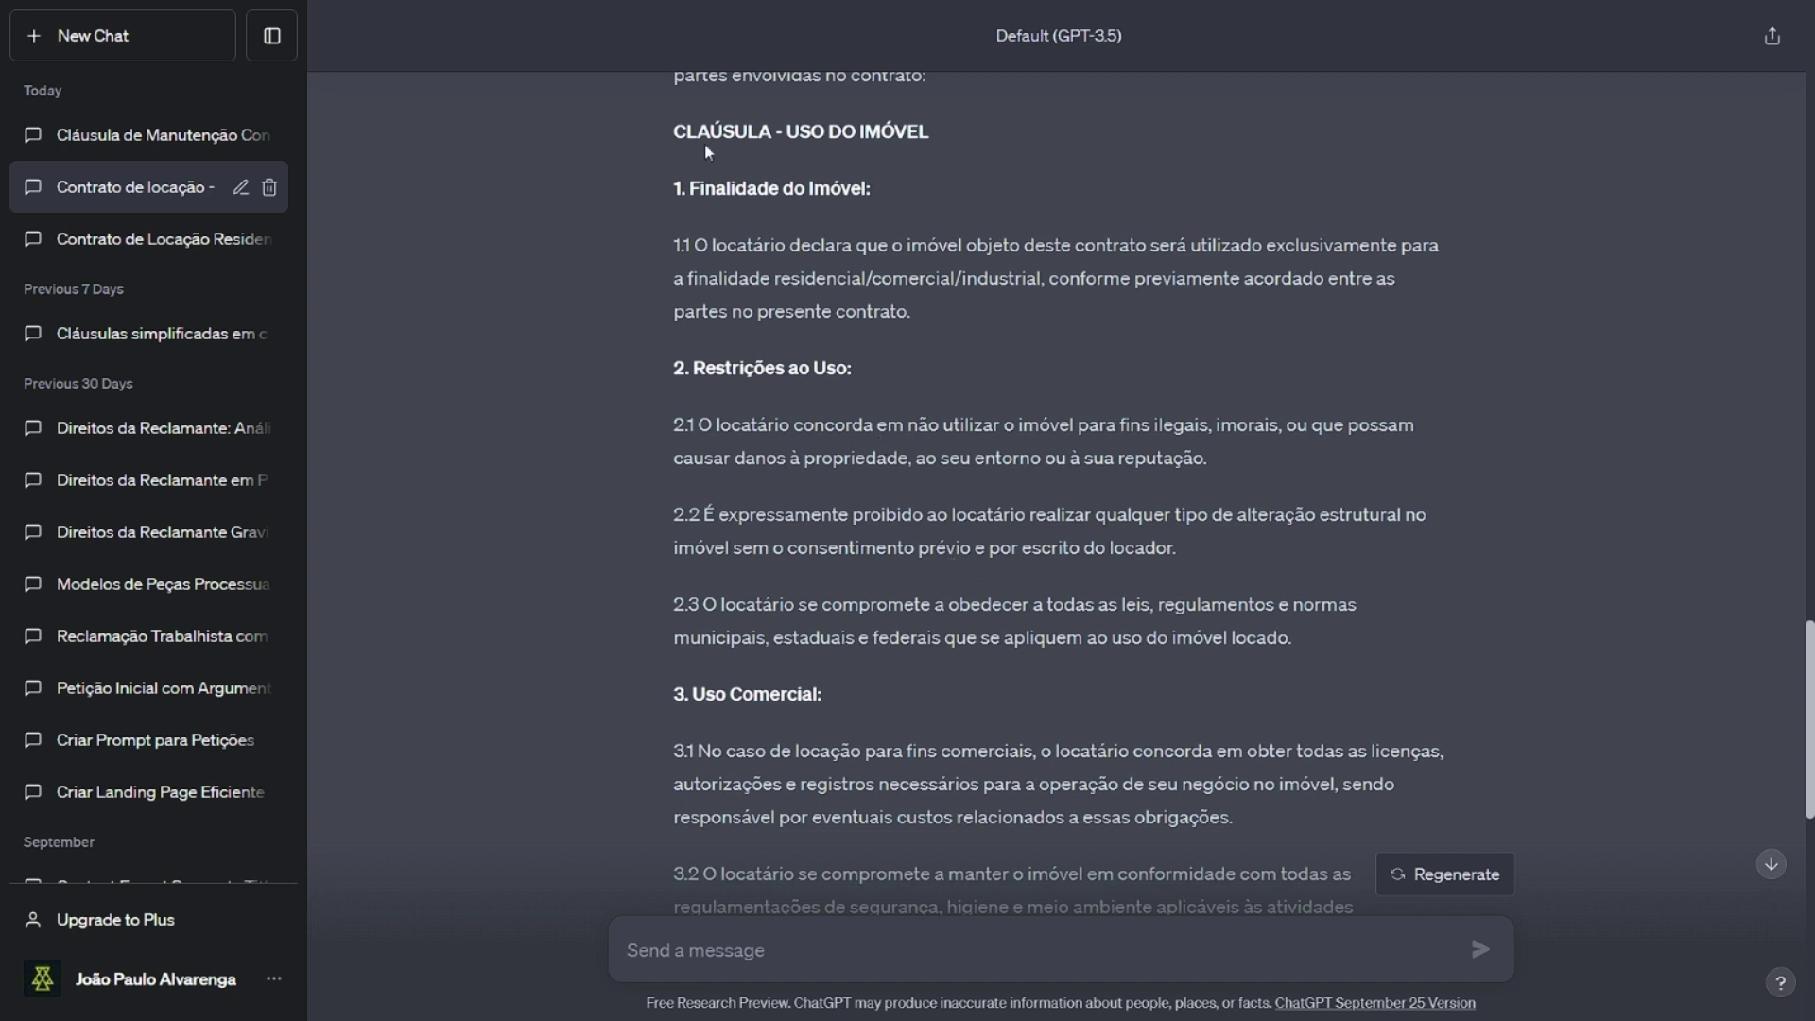
- Reopen the "Cláusula de Manutenção" conversation and review its revised clauses back up to the initial lawyer-role prompt
click(174, 142)
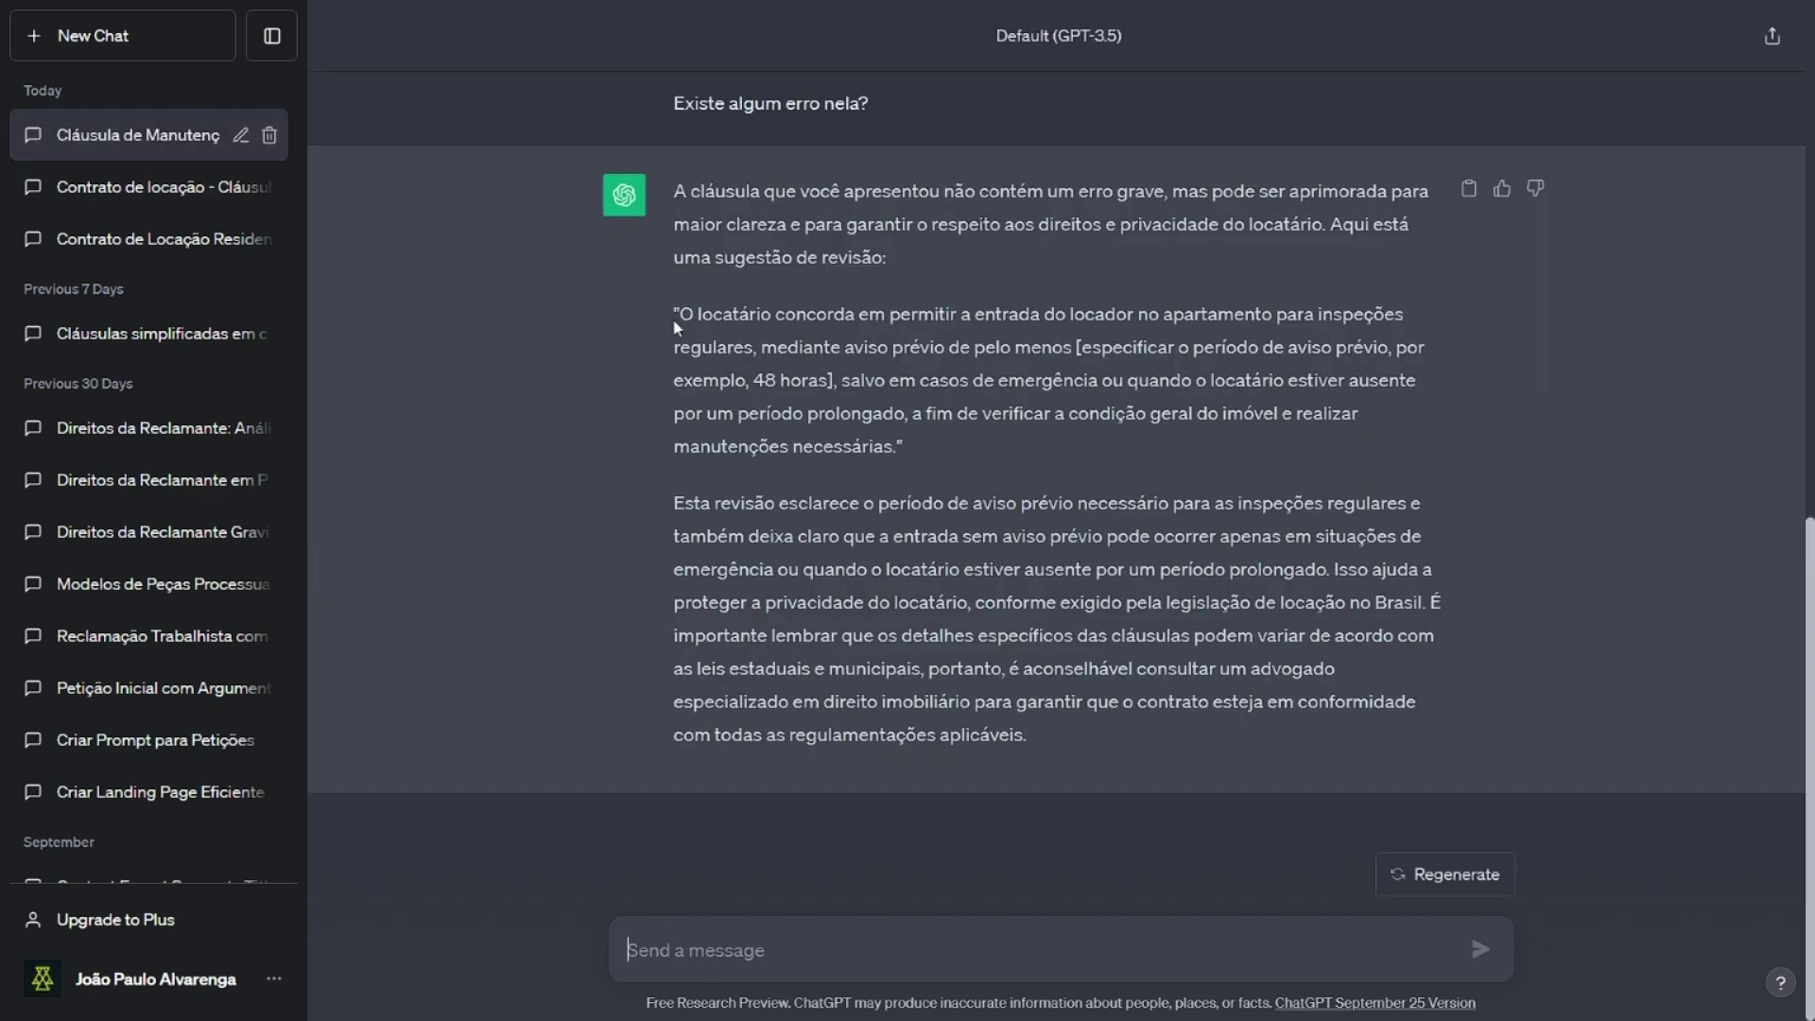
scroll(690, 321, up, 5)
scroll(752, 383, up, 5)
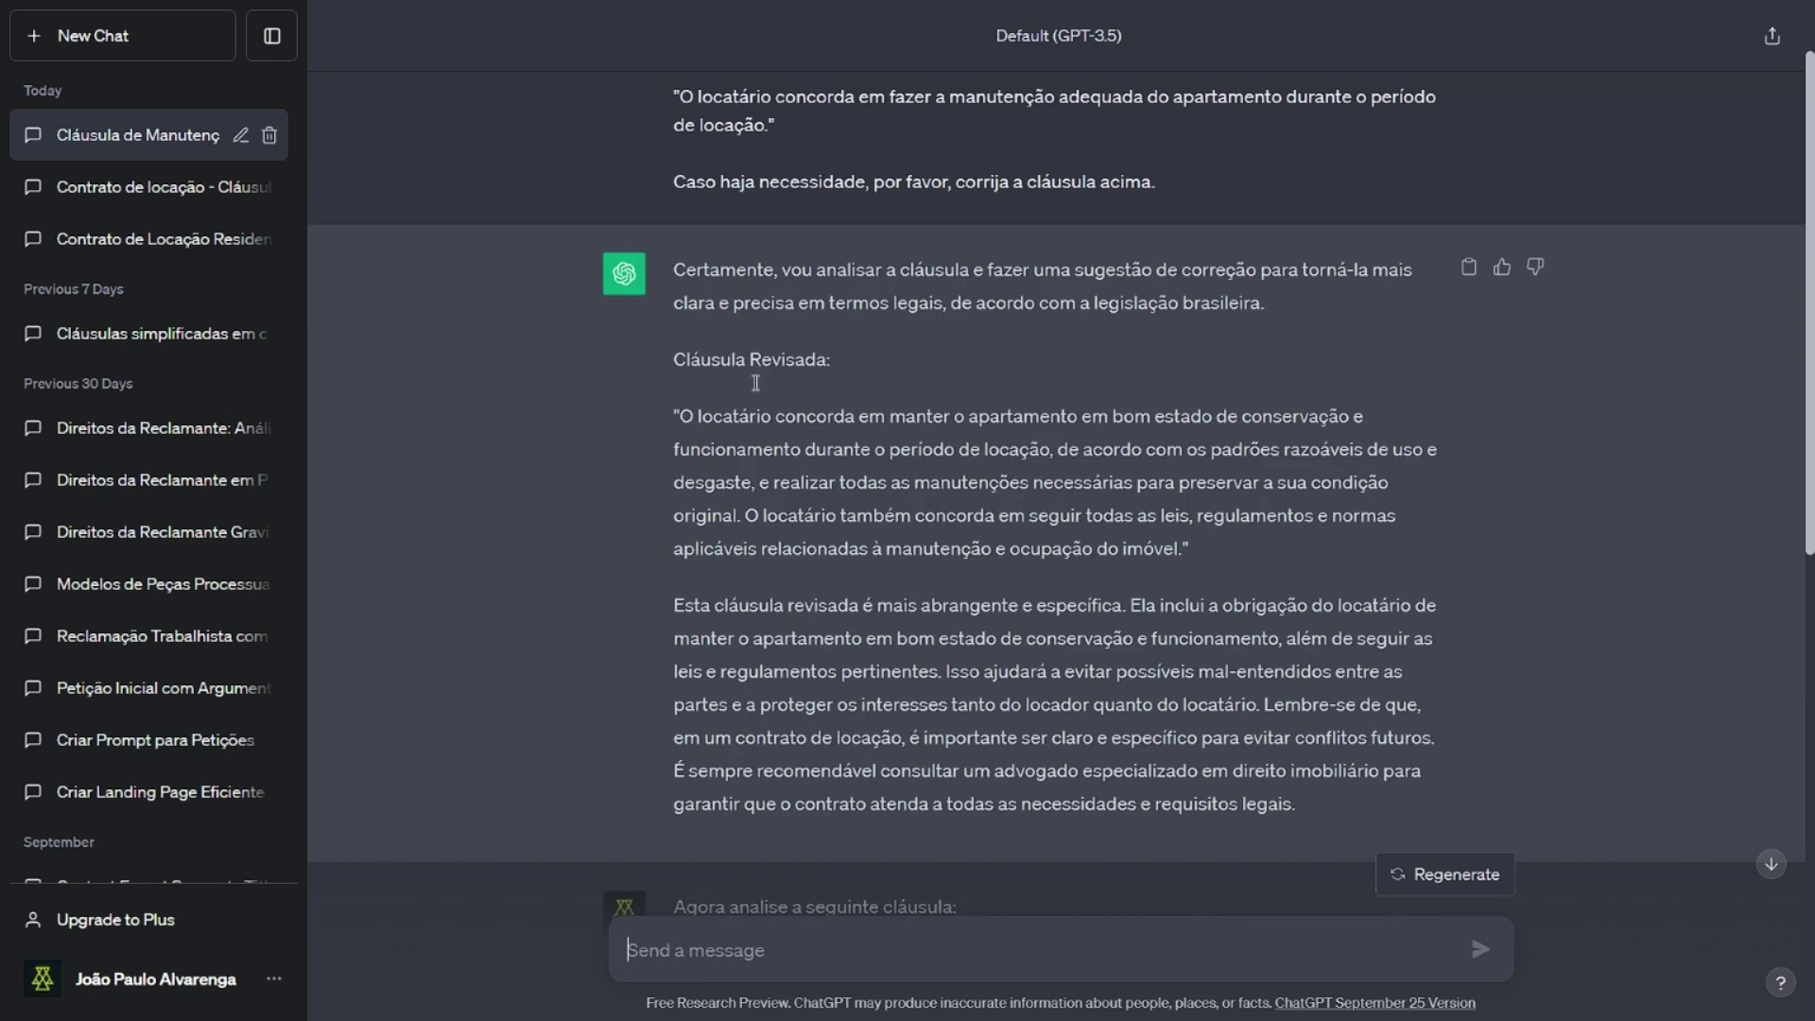
scroll(851, 321, up, 1)
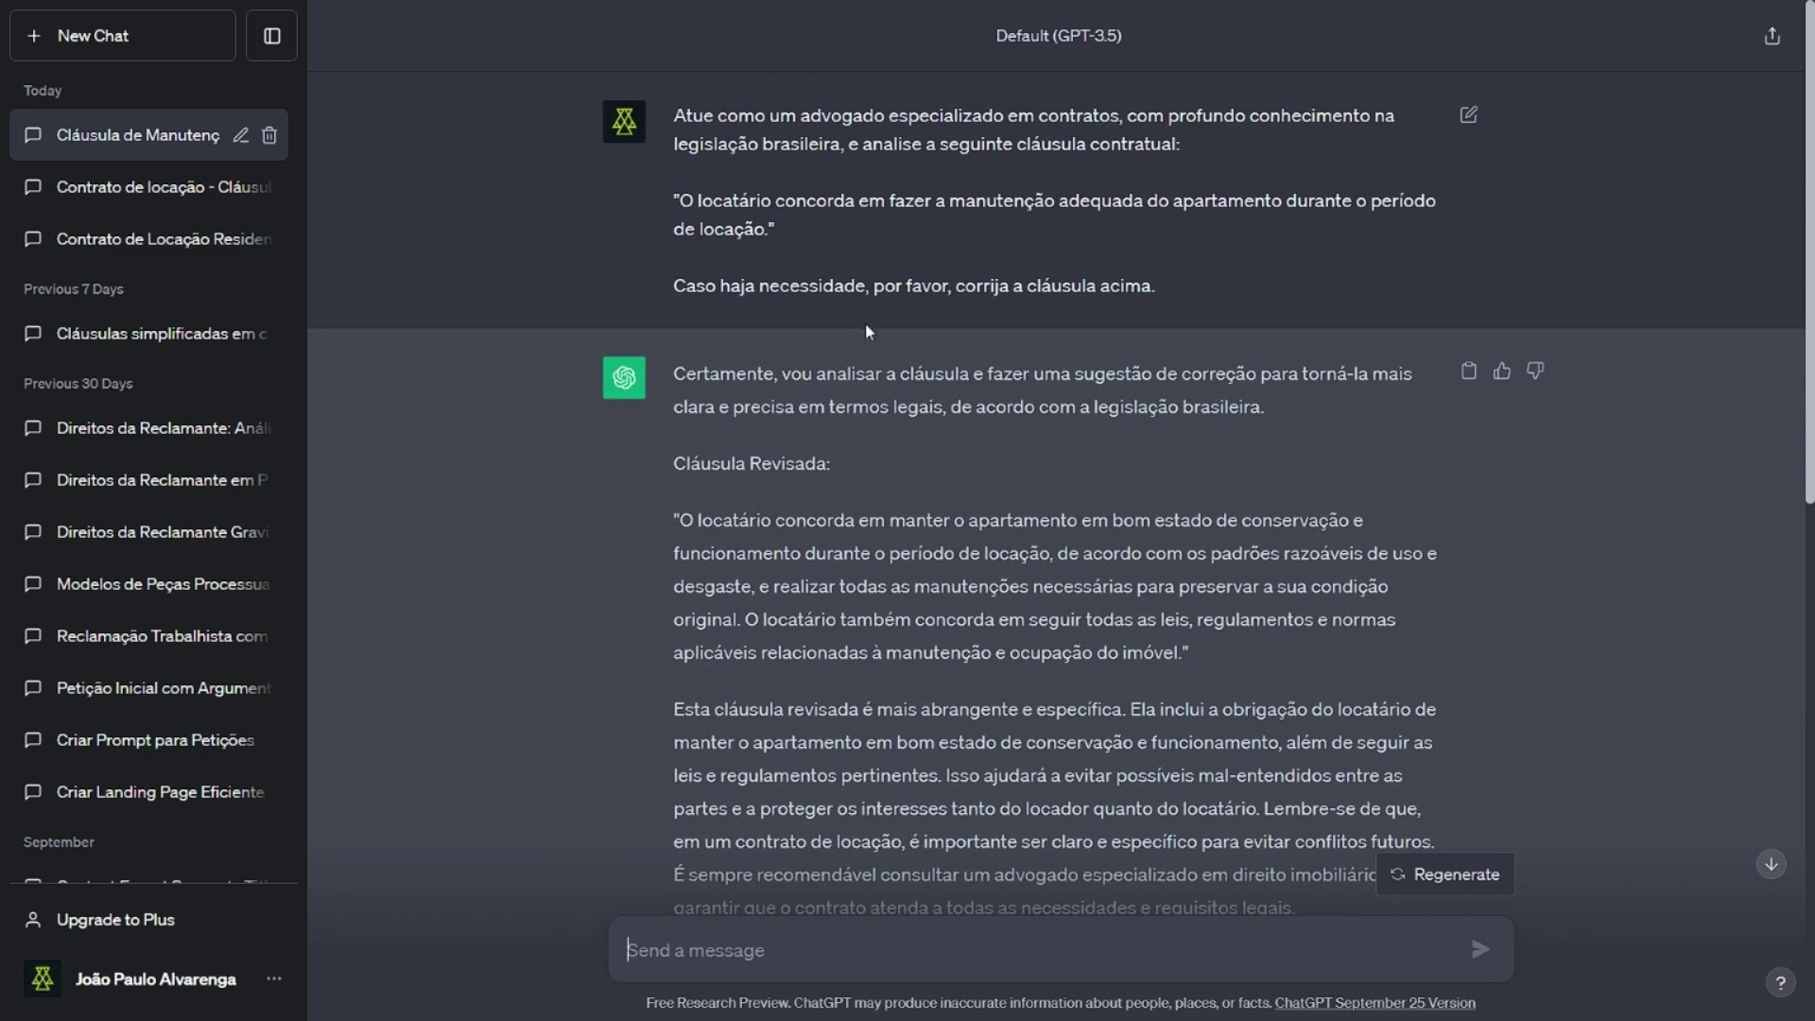